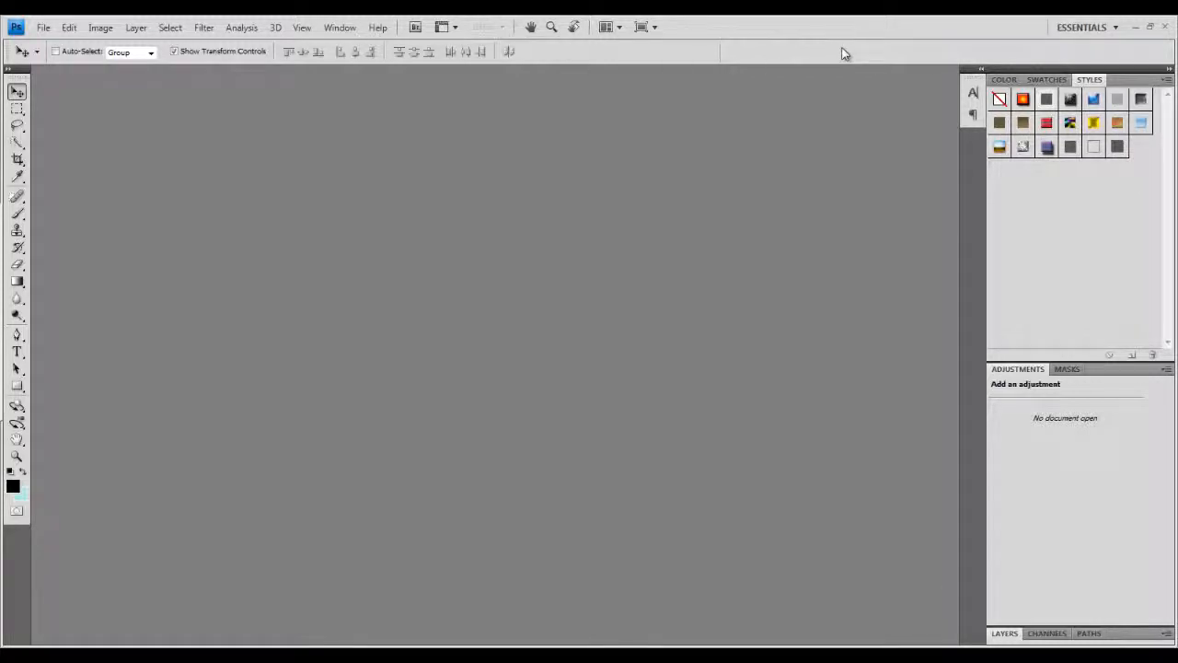
Create a new 1080 × 720 pixel document named "Tutorial" with a transparent background.
click(44, 27)
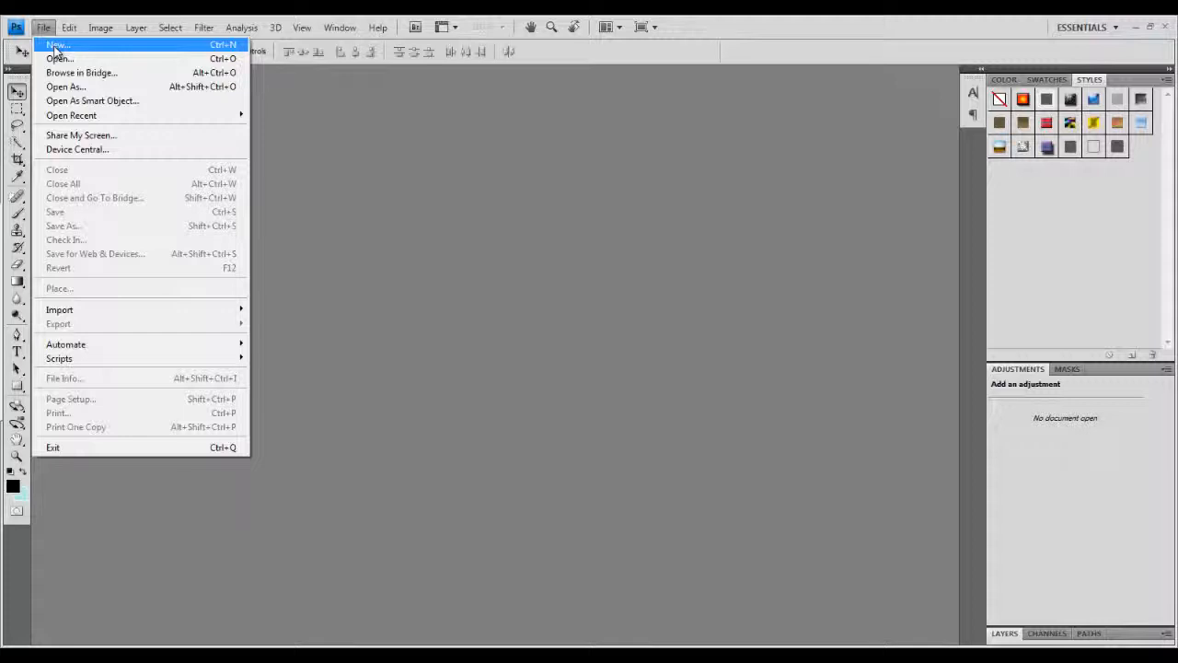
click(55, 47)
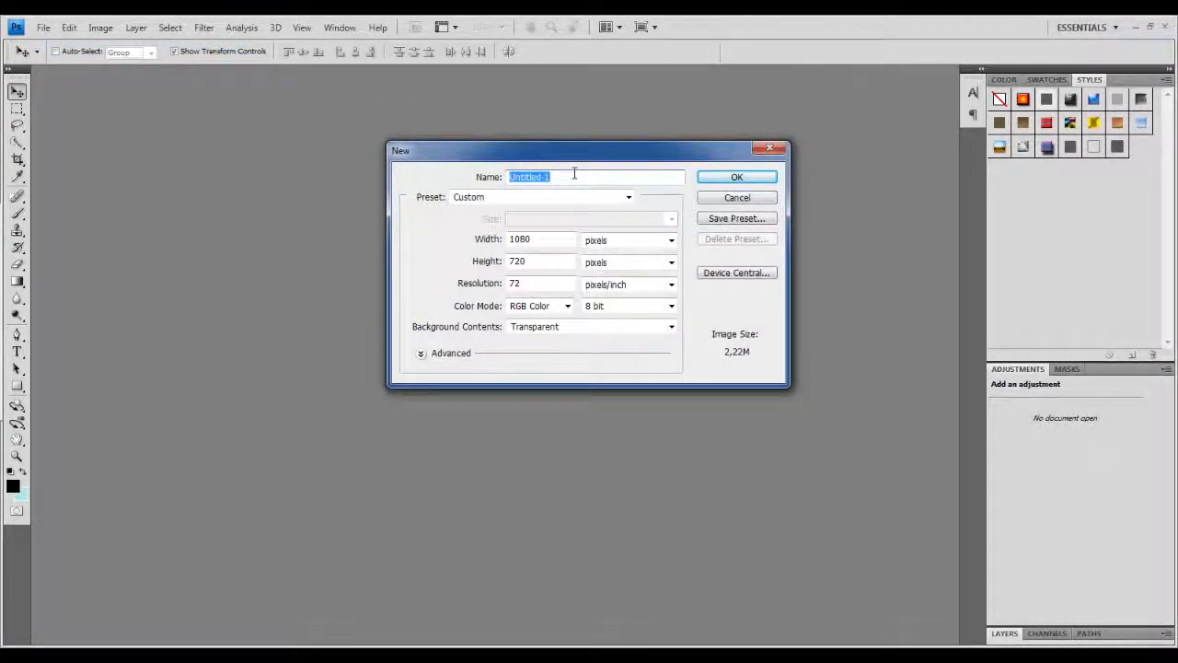
text(TU)
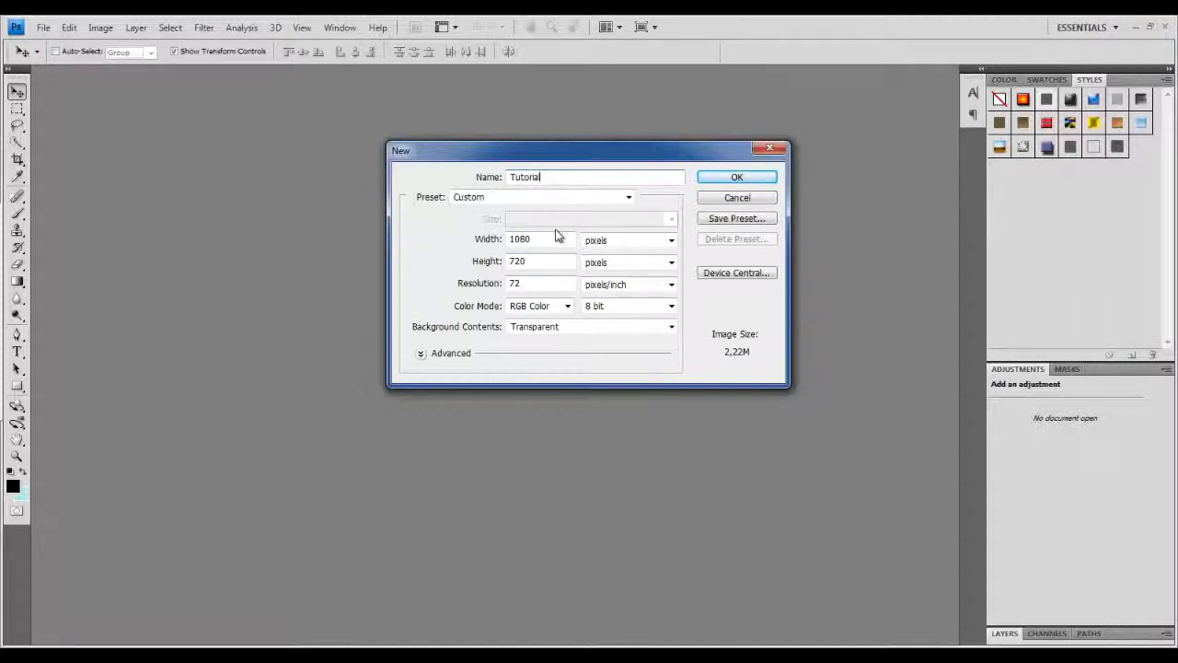
drag(551, 239, 516, 262)
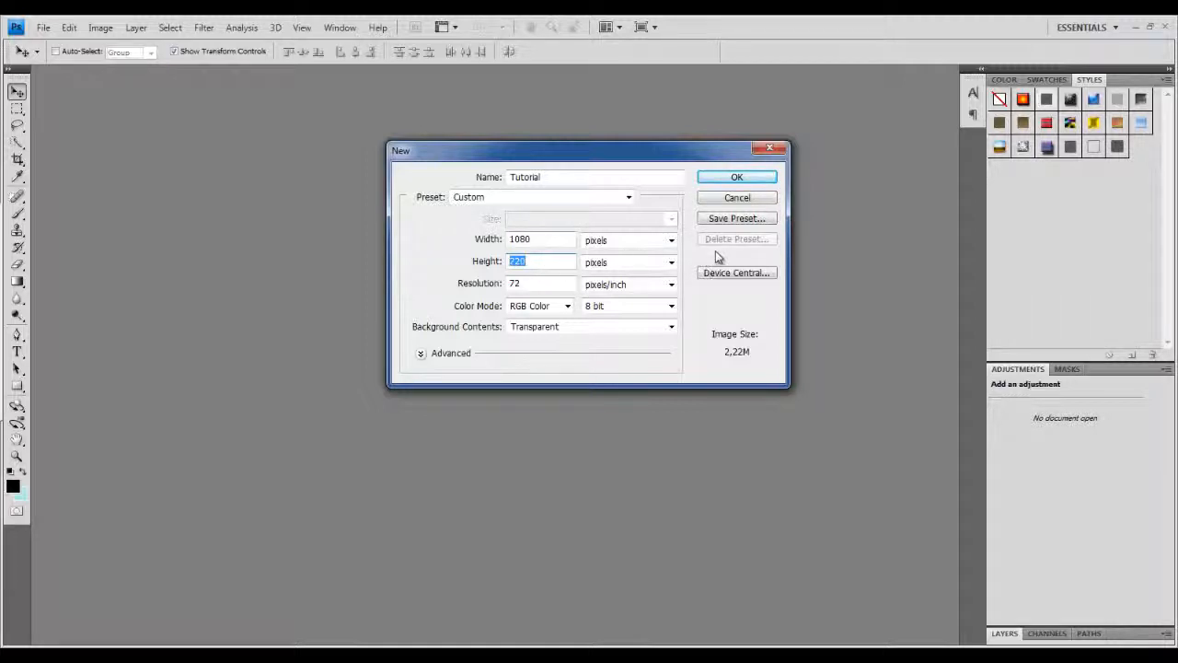
click(532, 261)
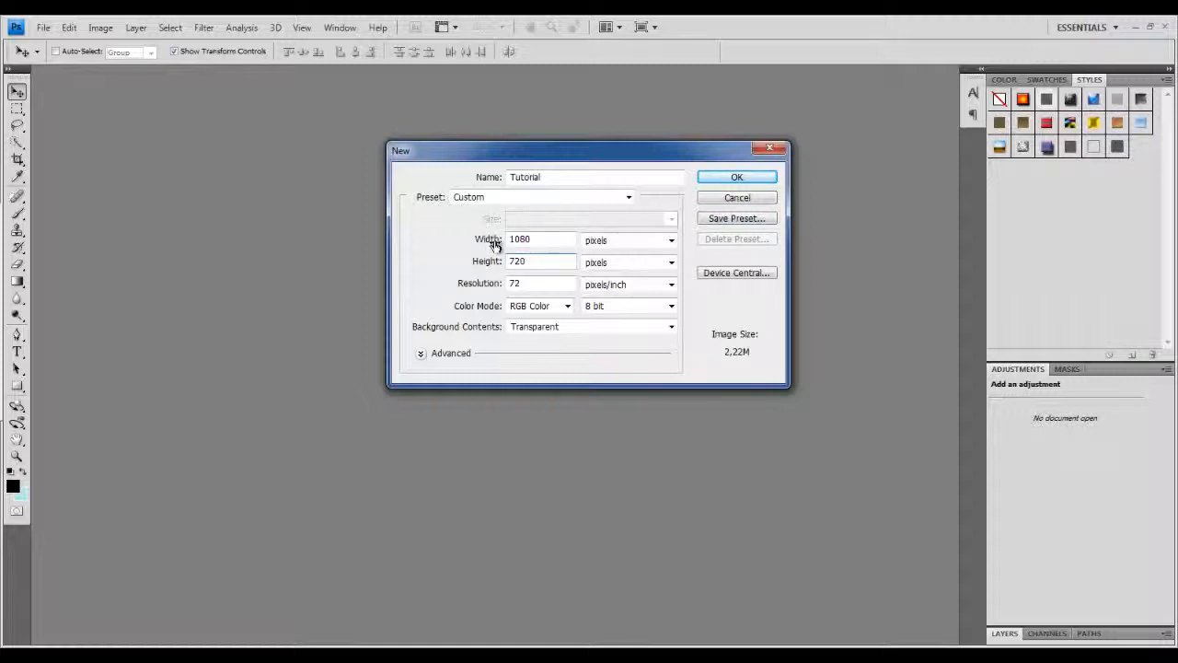
click(715, 180)
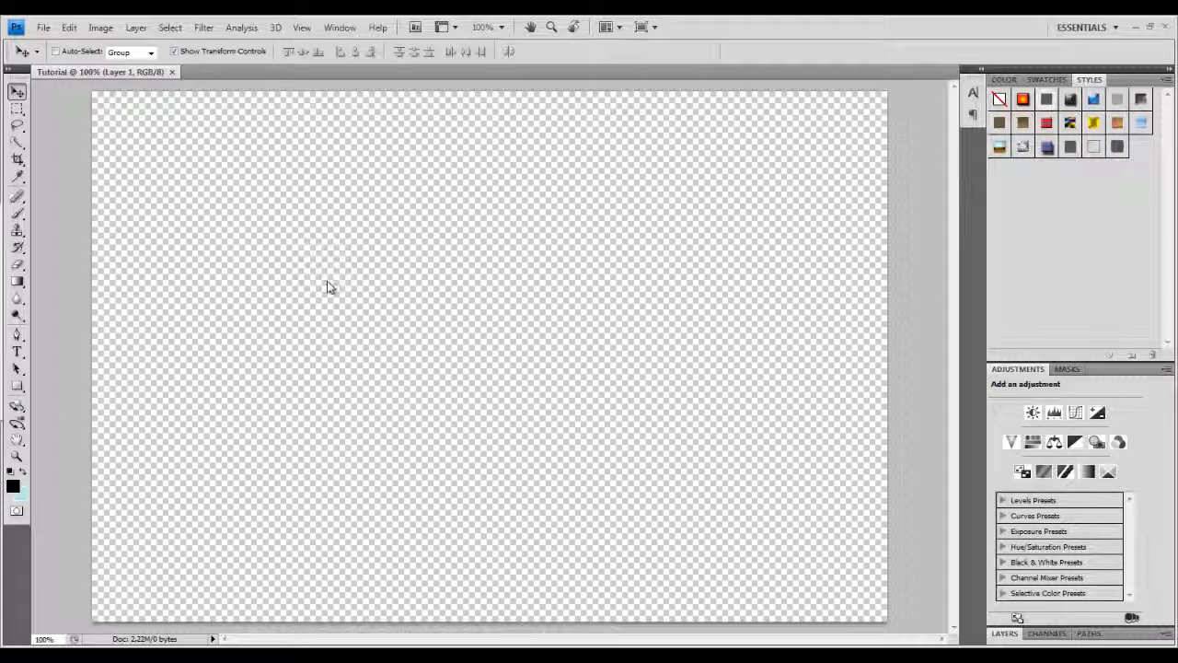
Select the Gradient Tool.
key(g)
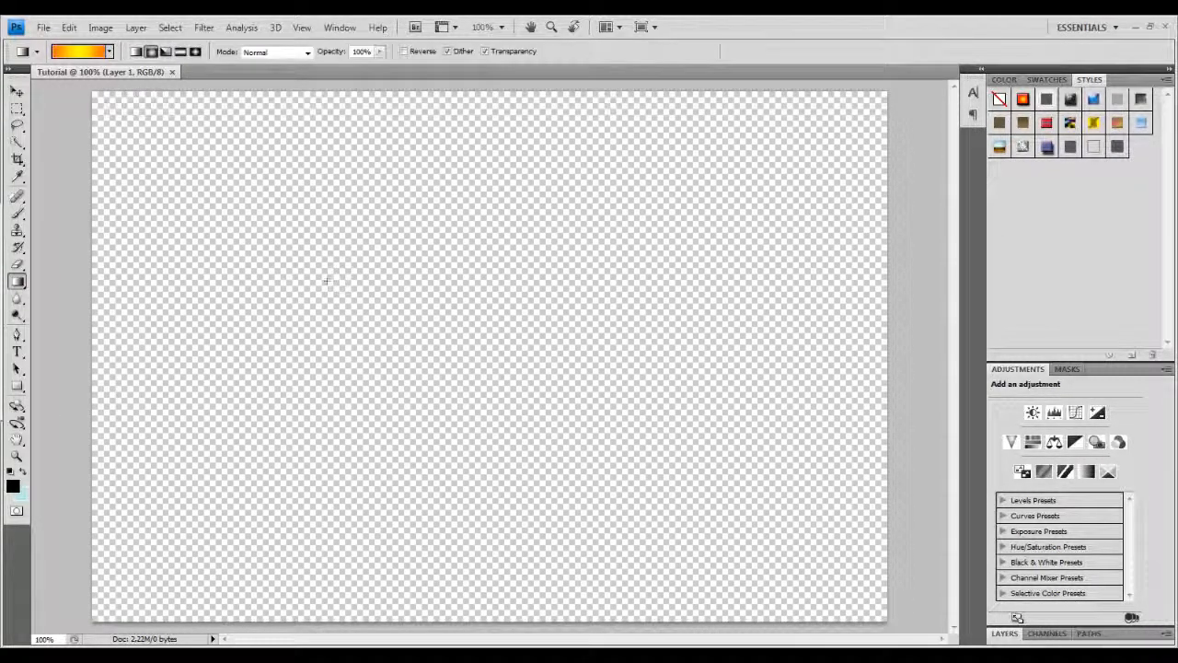
right_click(23, 288)
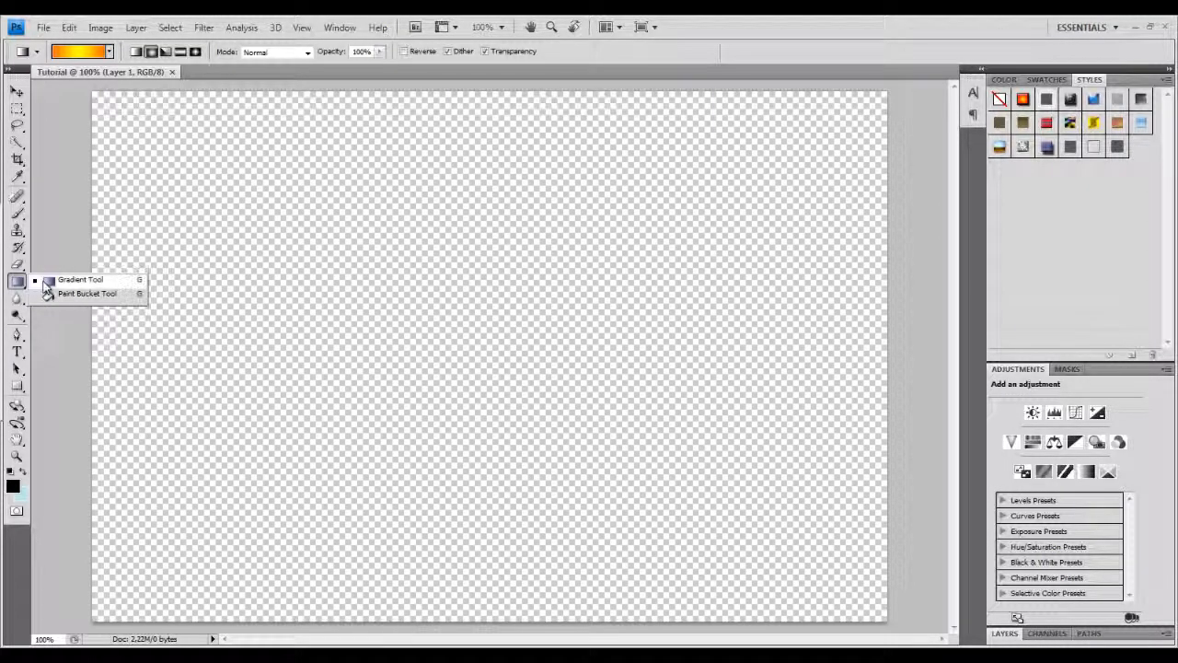
click(78, 280)
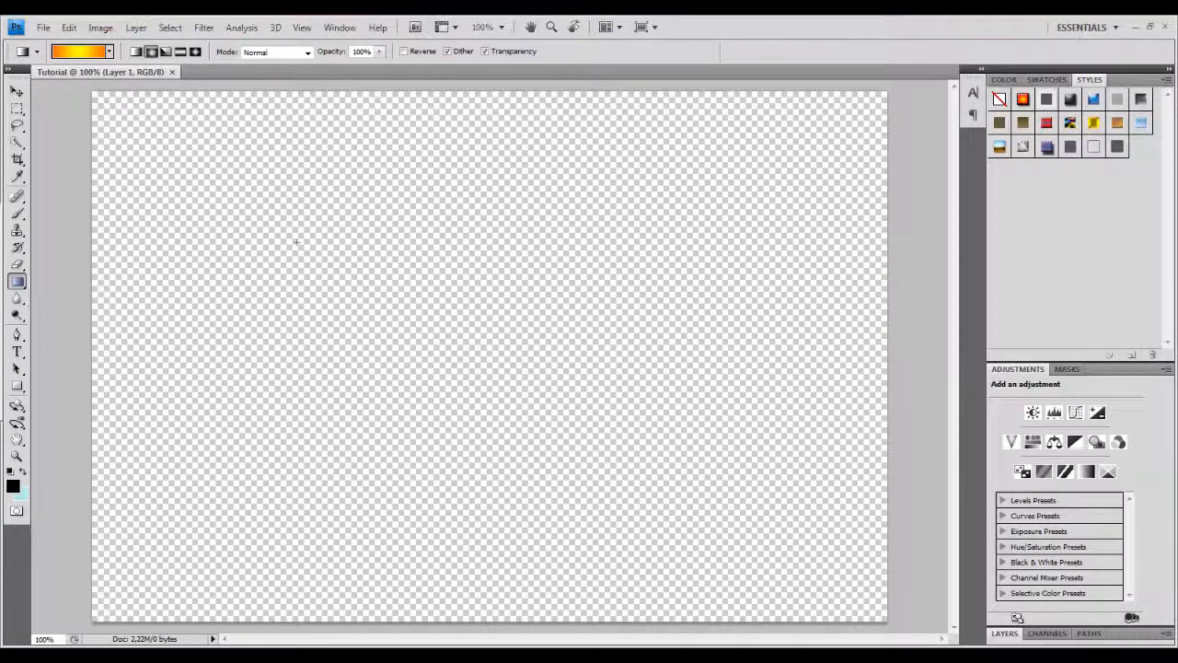
Choose the Red, Green gradient preset and fill the canvas with it.
click(81, 52)
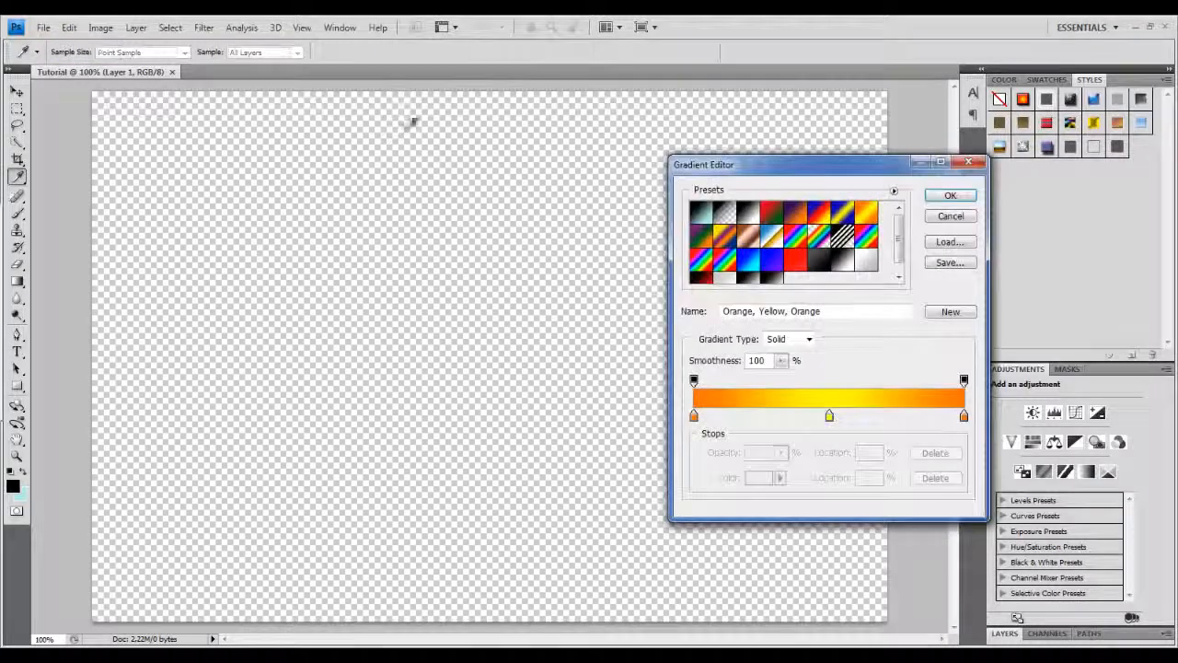
mouse_move(900, 236)
mouse_down()
mouse_move(903, 258)
mouse_move(898, 238)
mouse_up()
click(772, 214)
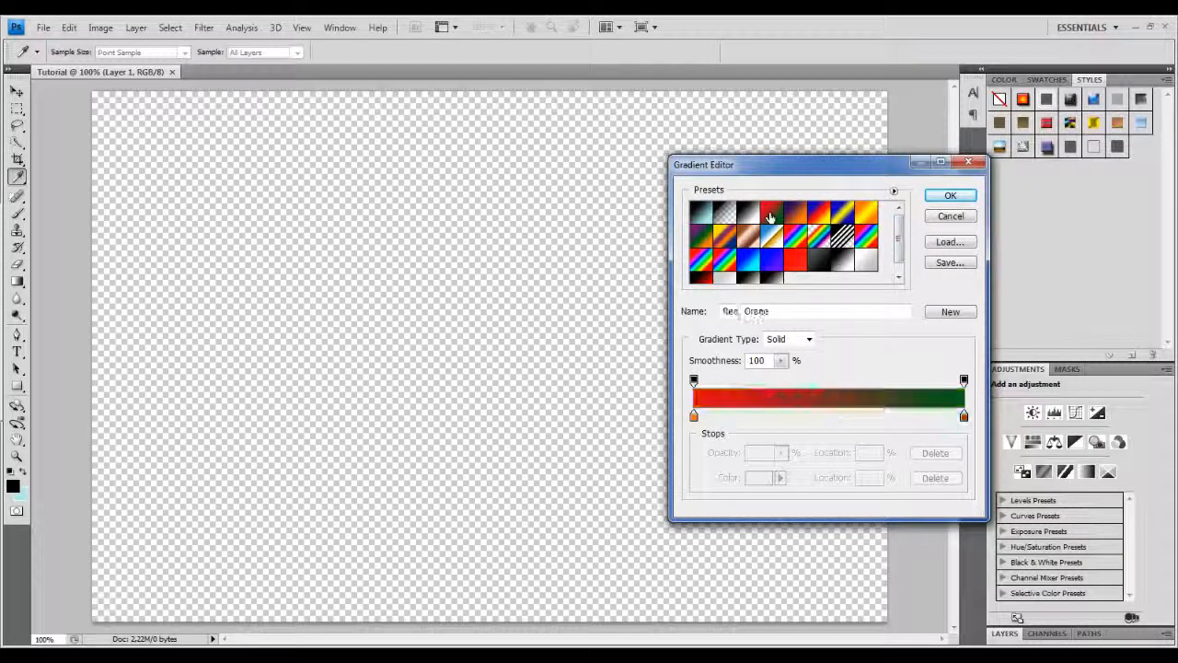
click(950, 195)
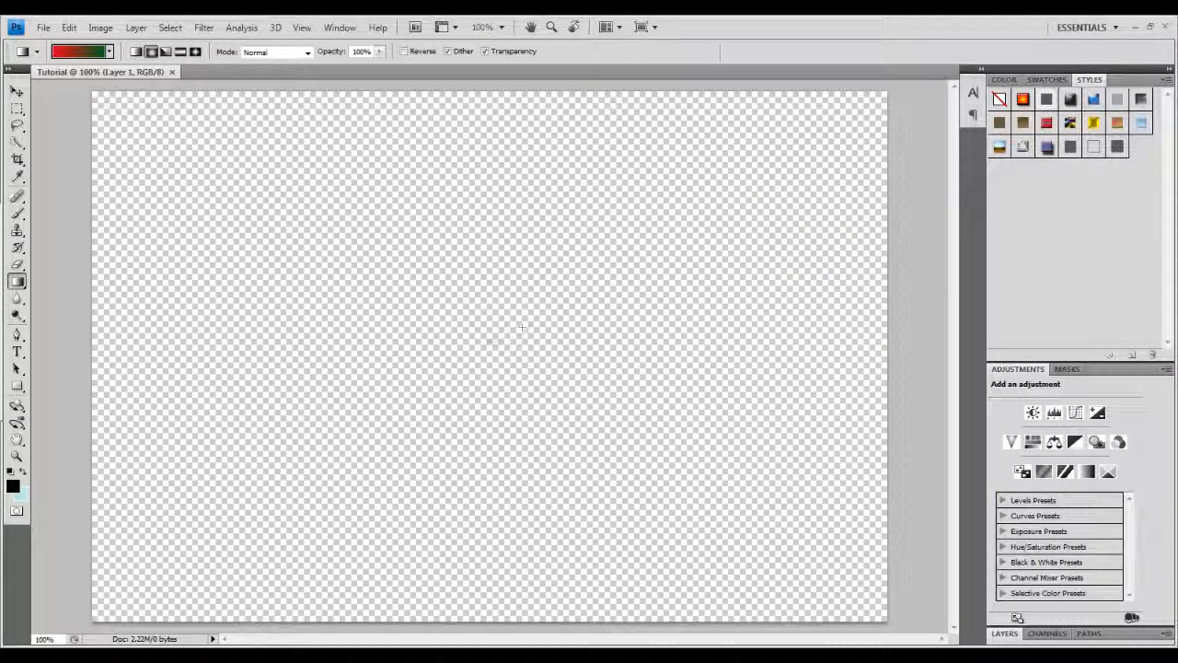
drag(487, 343, 896, 83)
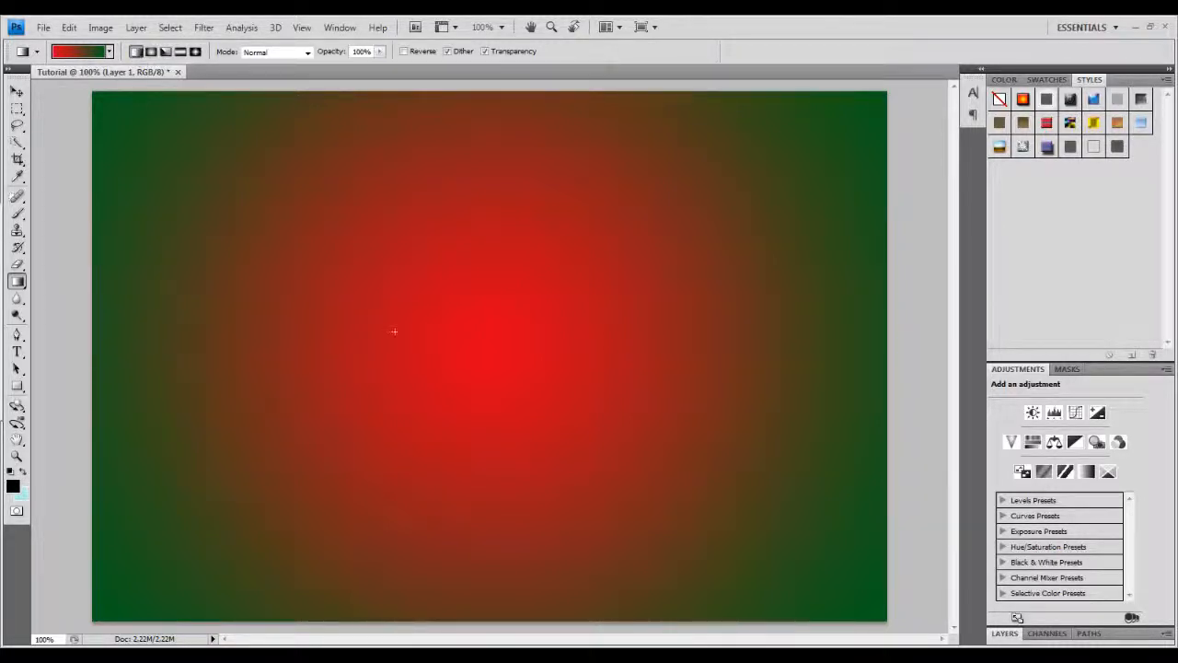
drag(807, 113, 826, 97)
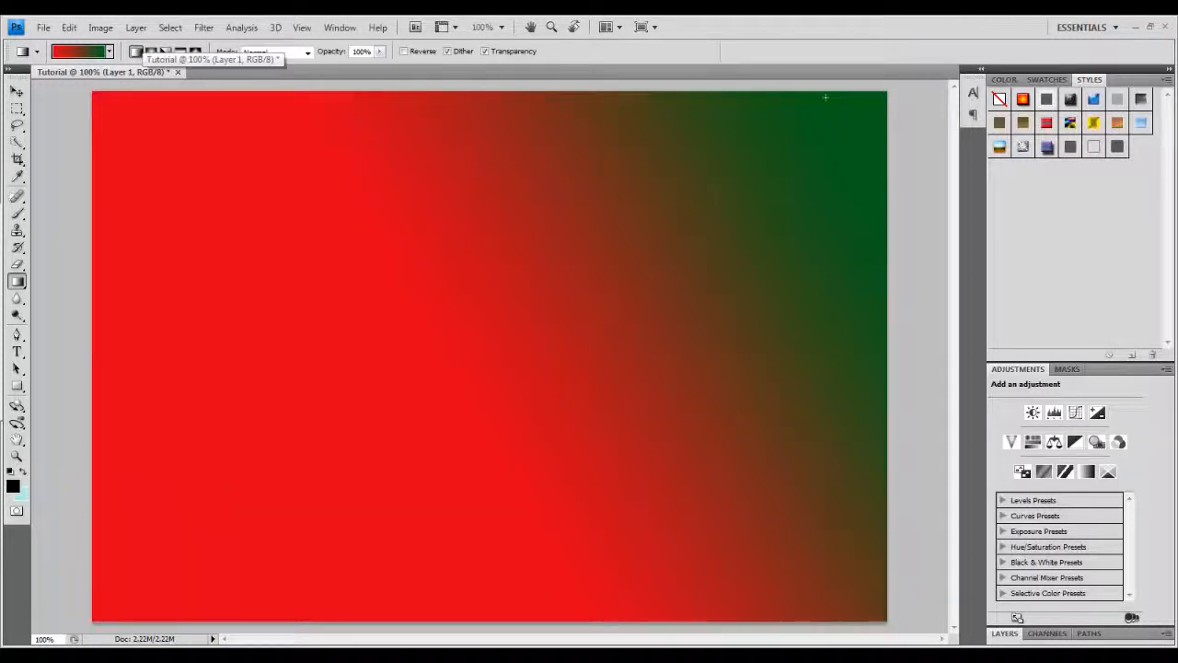
Choose a blue gradient preset and fill the canvas with a radial blue-to-cyan gradient from the centre outward.
click(101, 52)
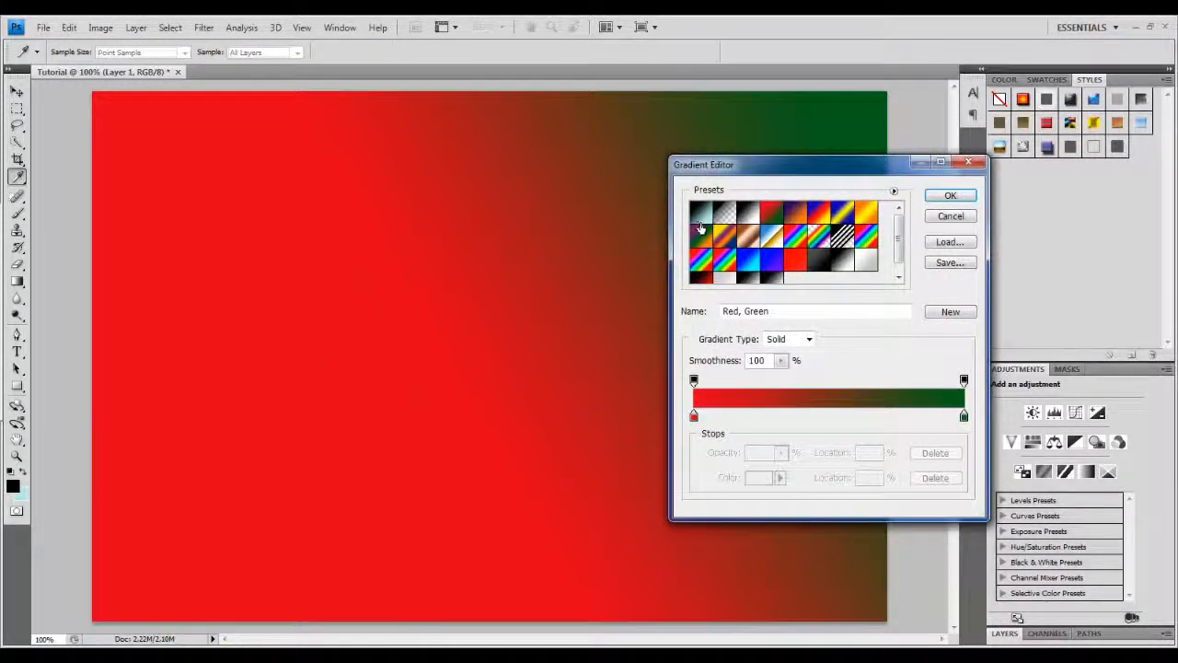
click(748, 263)
click(951, 195)
drag(467, 344, 1116, 340)
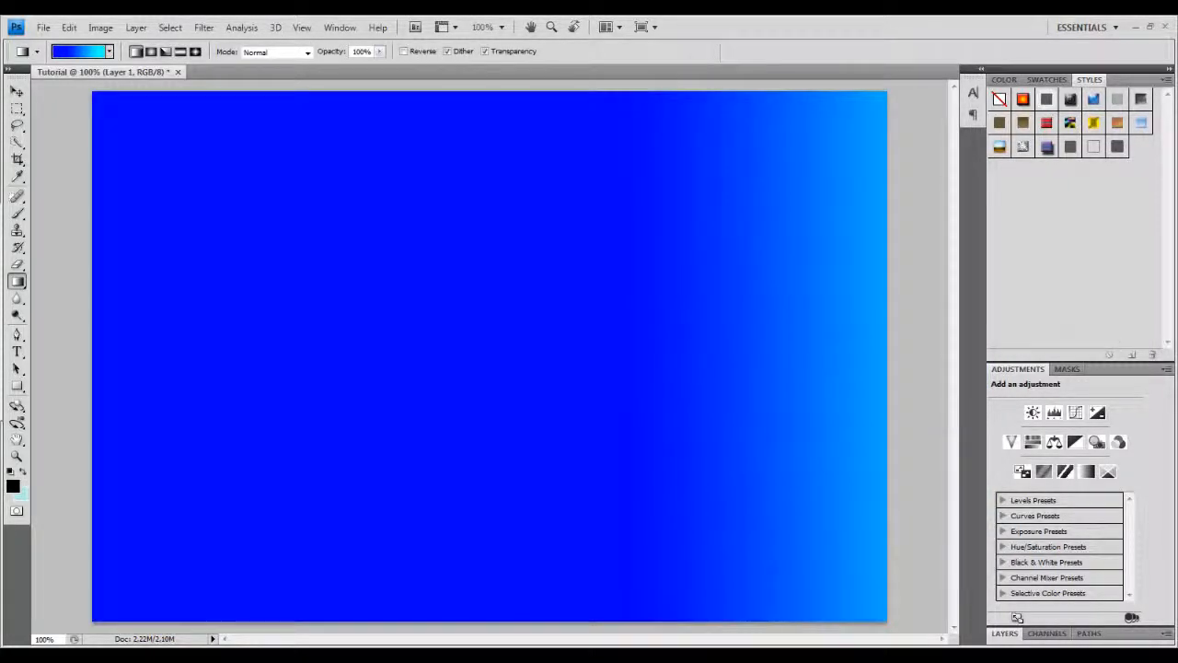
drag(472, 361, 1013, 365)
click(151, 52)
drag(469, 322, 903, 319)
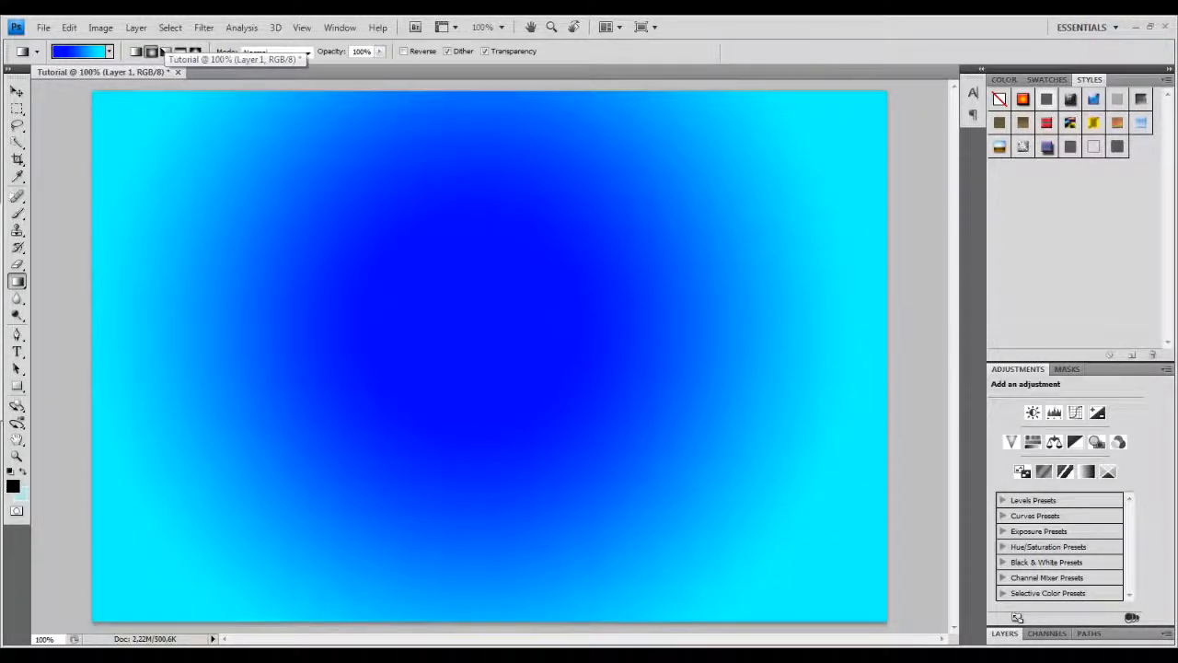
drag(490, 349, 1079, 355)
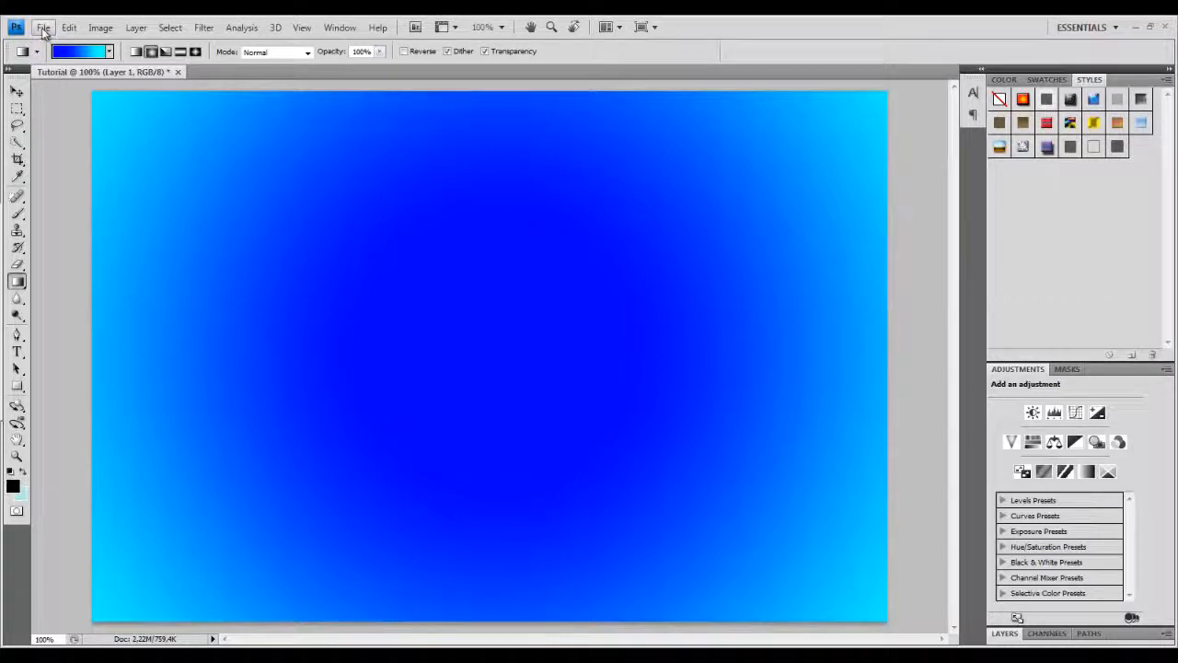
Add a new empty layer above the gradient layer.
click(1045, 634)
click(1004, 442)
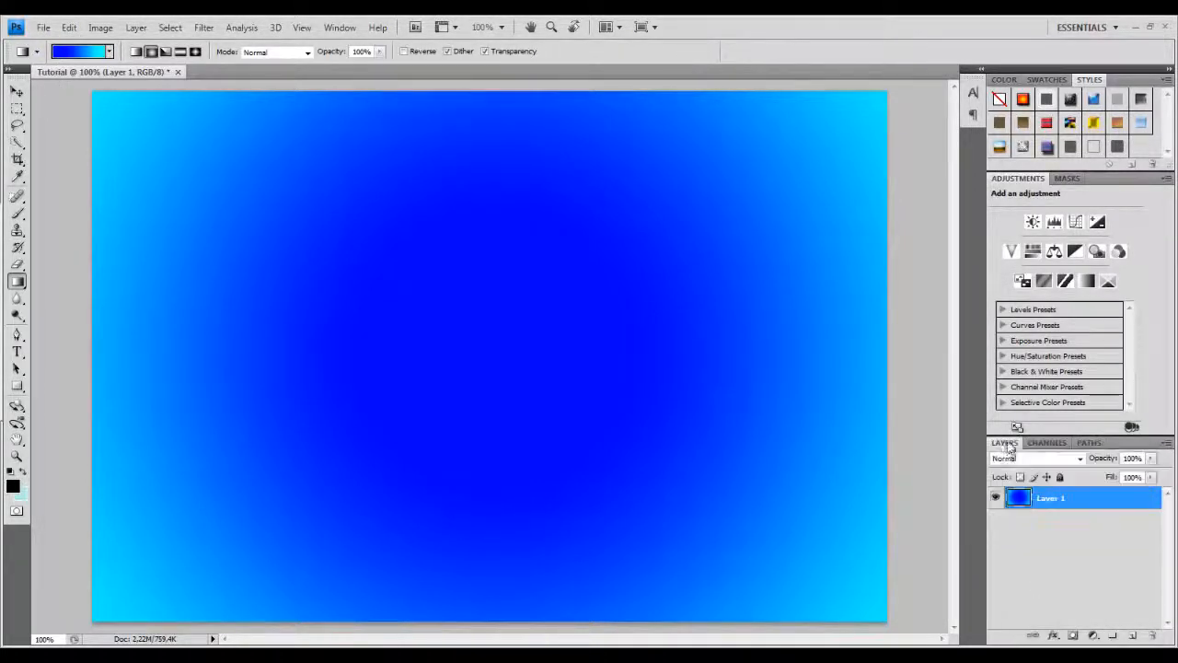
click(1133, 635)
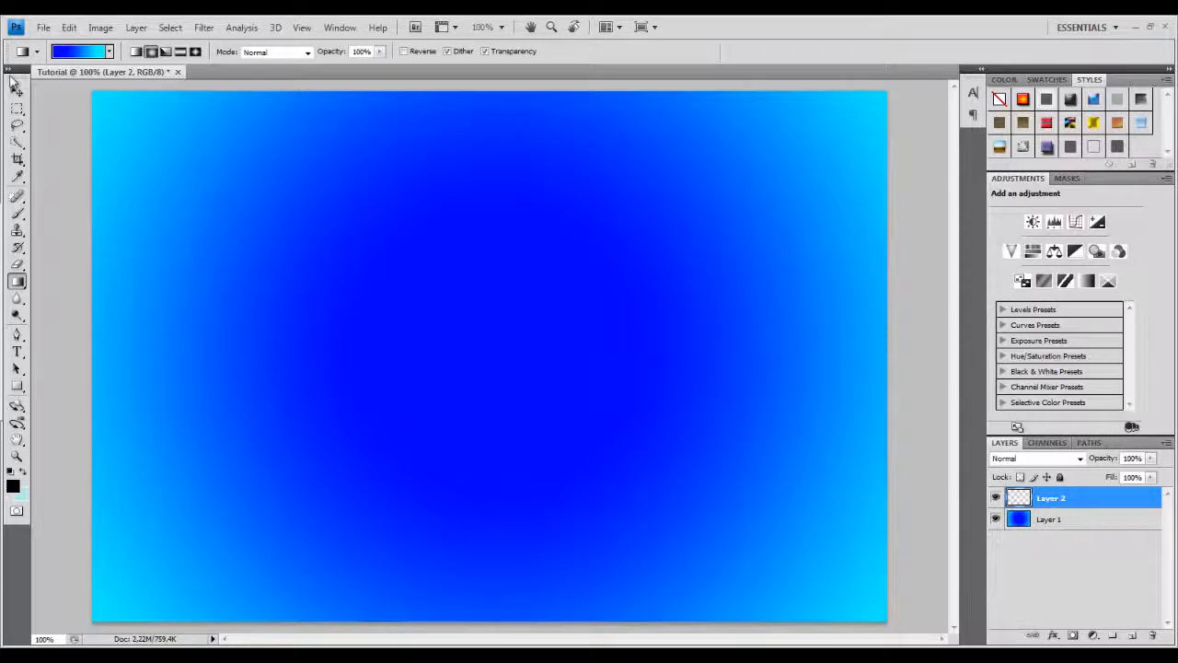
Try placing the outronice image from the Outro folder into the document, then cancel the placement.
click(43, 29)
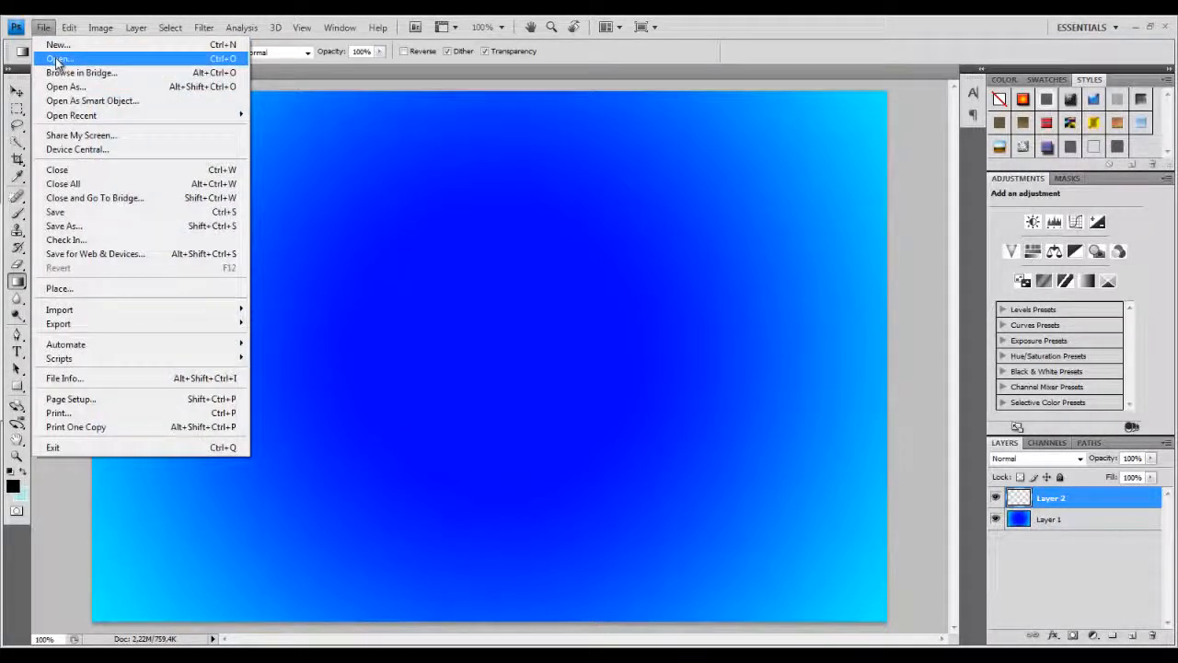
click(71, 288)
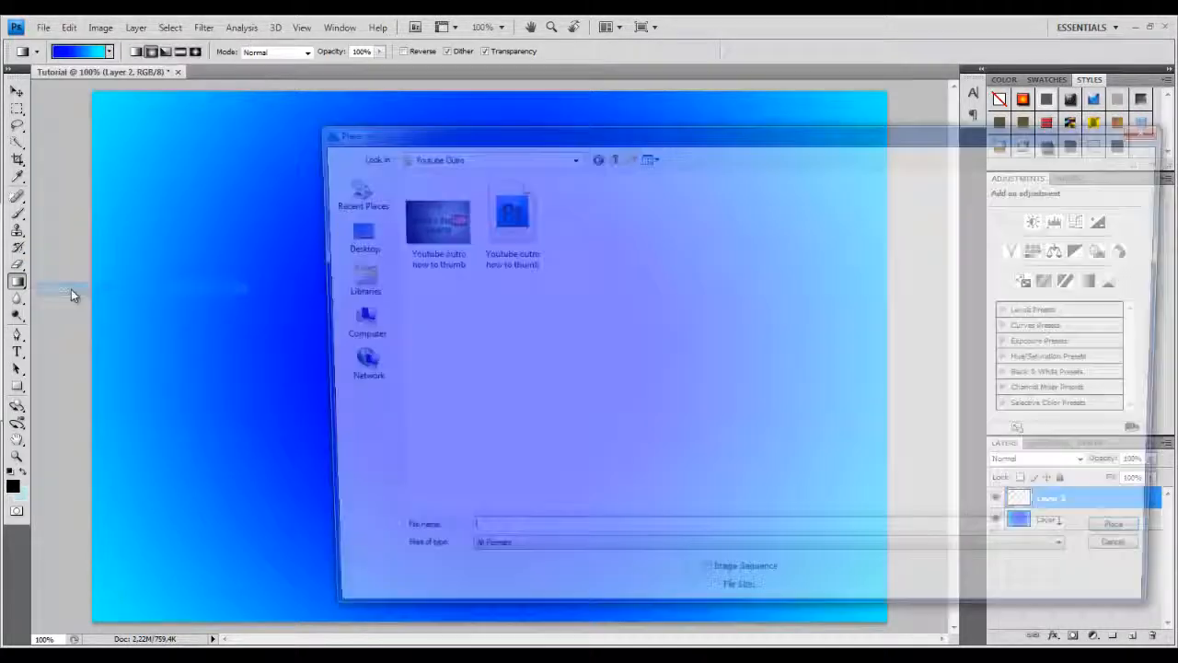
click(608, 156)
click(609, 156)
click(609, 155)
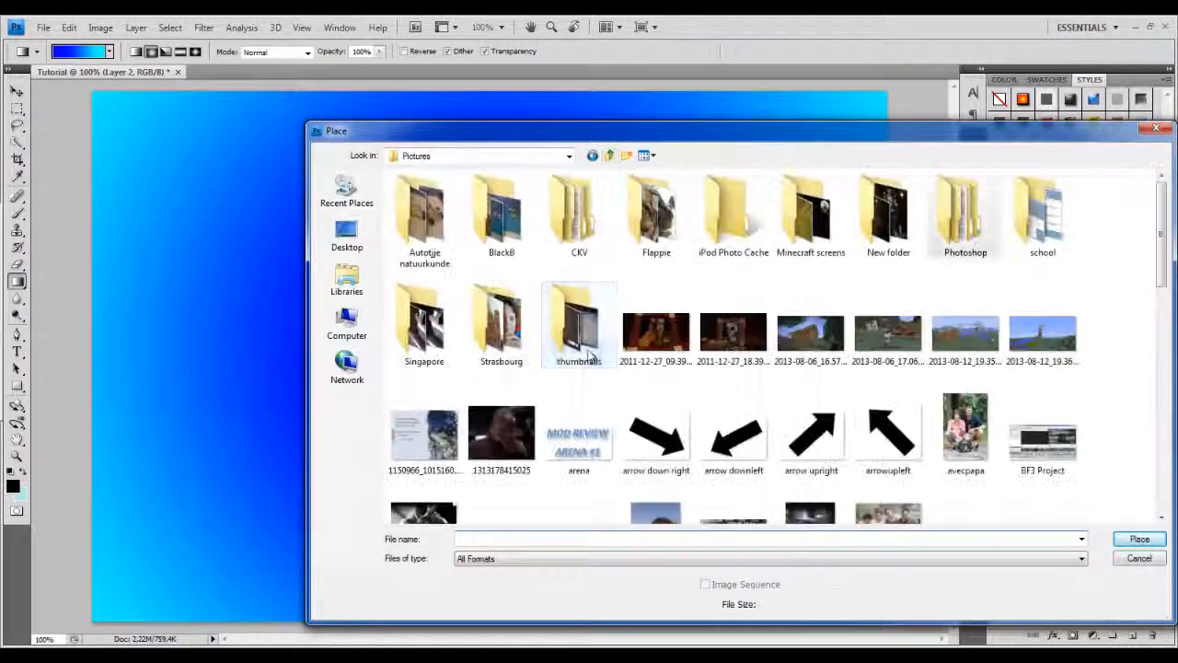
double_click(497, 237)
click(609, 155)
double_click(886, 225)
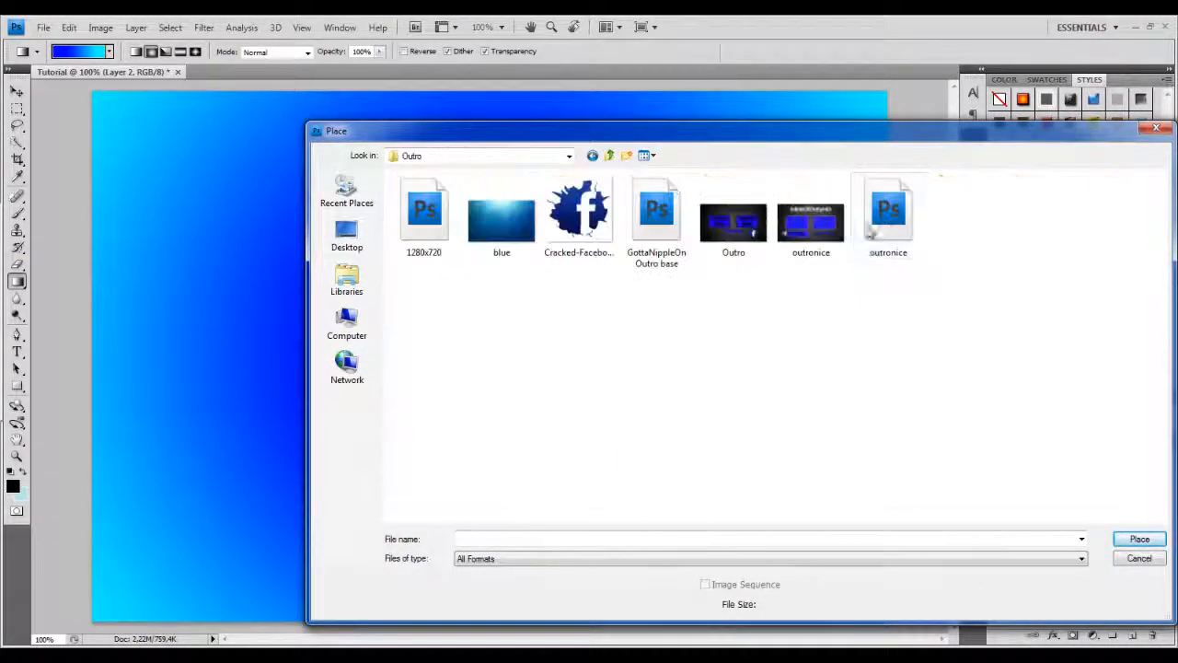
double_click(810, 221)
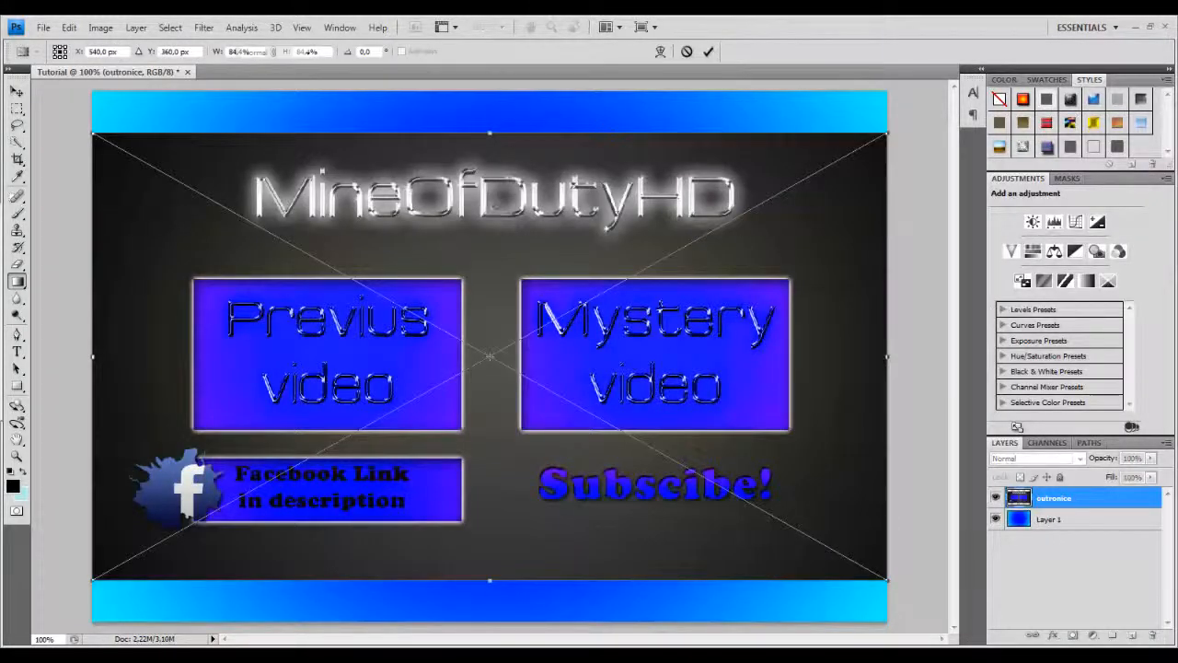
key(Escape)
Open the outronice.jpg image, try to convert its background layer, then close it.
click(43, 27)
click(61, 61)
double_click(815, 225)
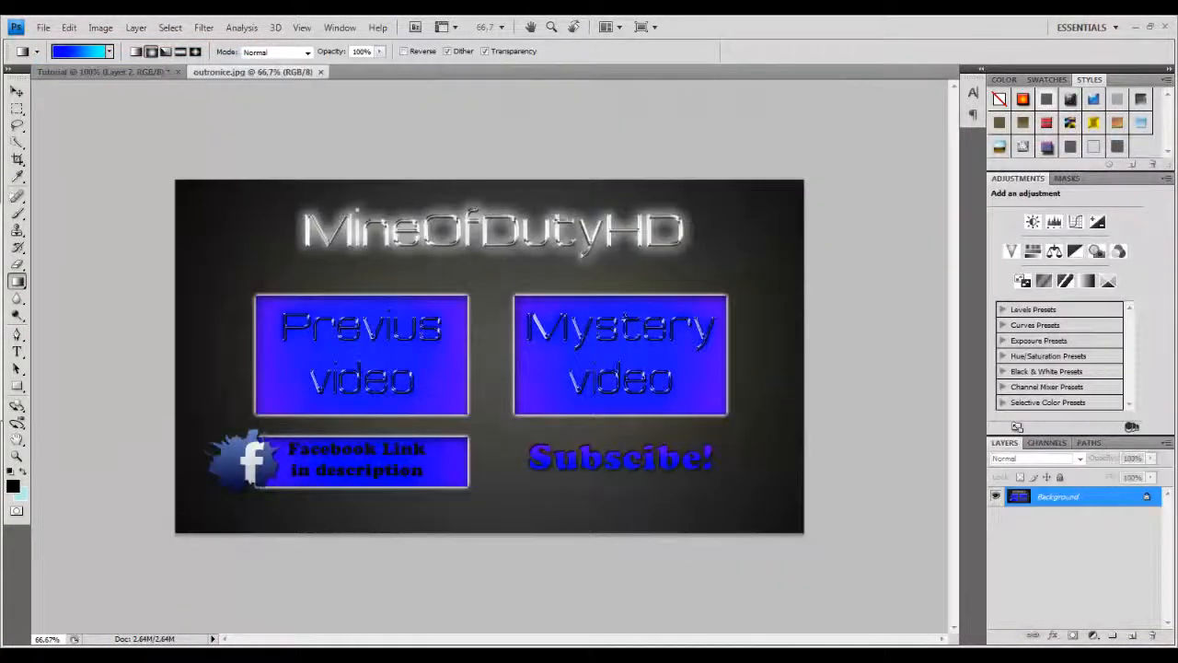
click(710, 243)
double_click(1030, 495)
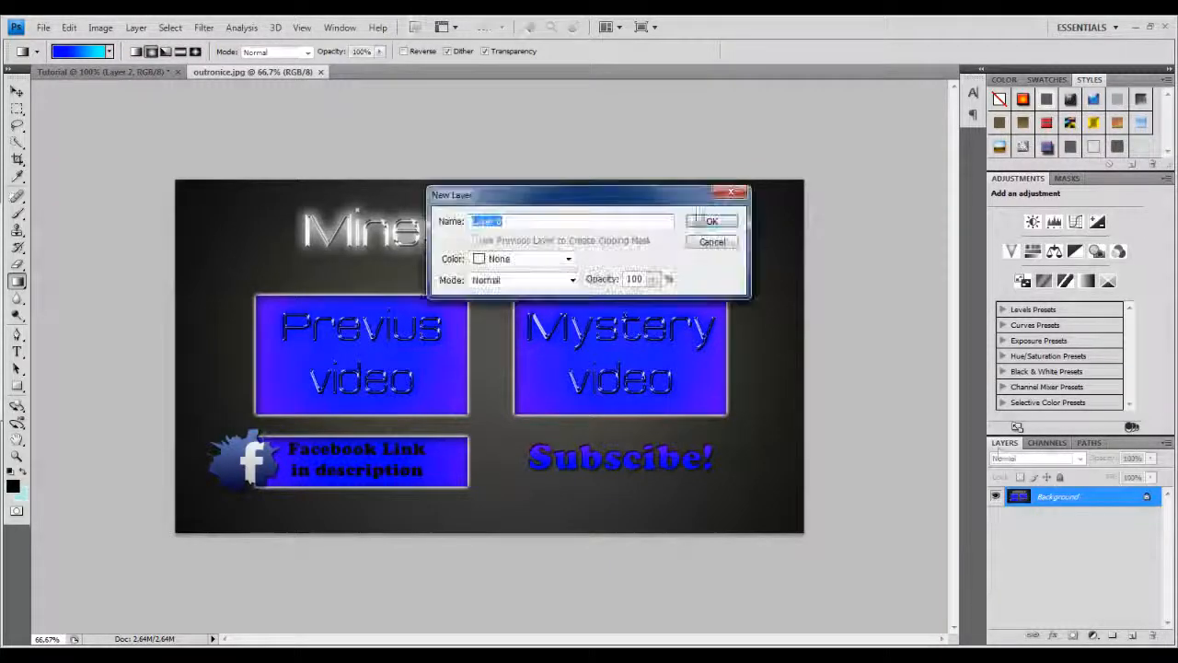
click(710, 243)
click(320, 72)
Open the outronice.psd file from the Outro folder and scroll through its layer list.
click(43, 27)
click(61, 58)
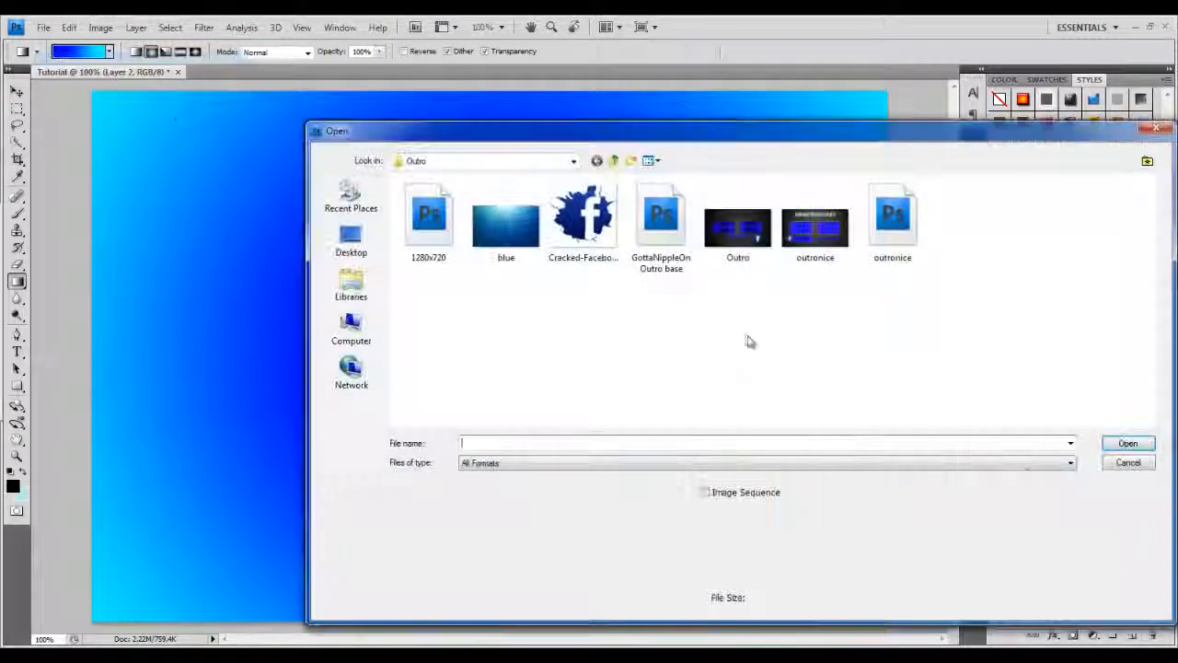
double_click(891, 244)
click(1157, 543)
click(1158, 582)
drag(1171, 594, 1169, 508)
click(1158, 498)
click(1158, 516)
click(1158, 535)
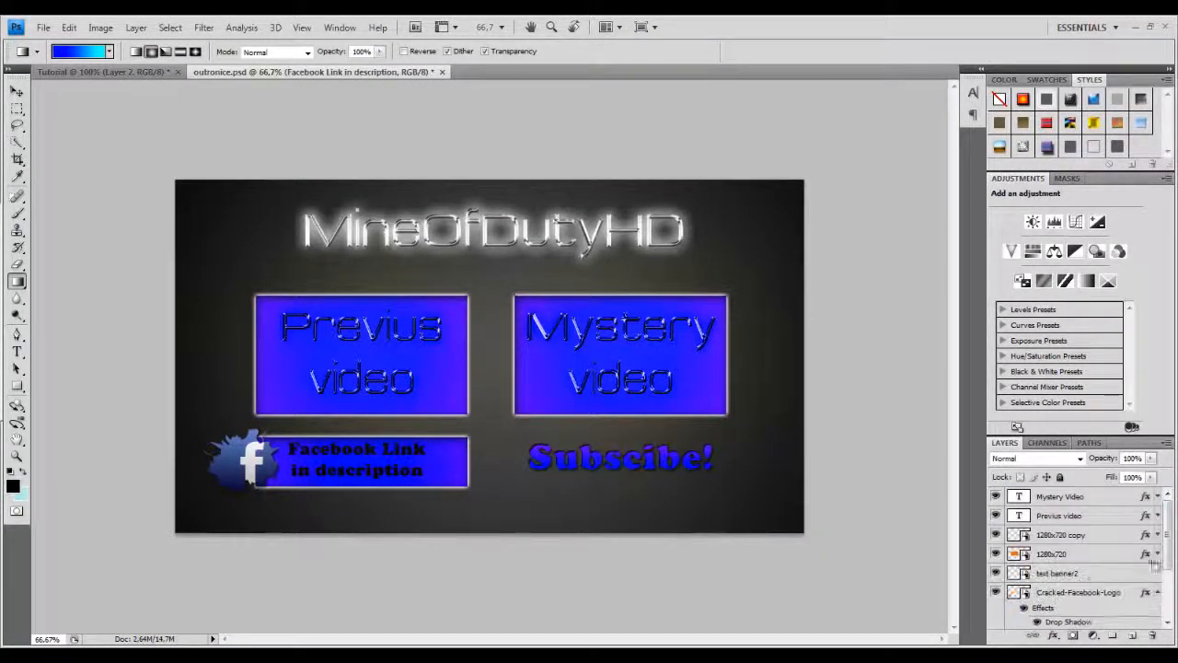
Open the text banner2 layer's contents and close outronice.psd without saving.
click(1068, 573)
click(15, 92)
double_click(1040, 575)
double_click(1022, 573)
click(636, 297)
click(386, 72)
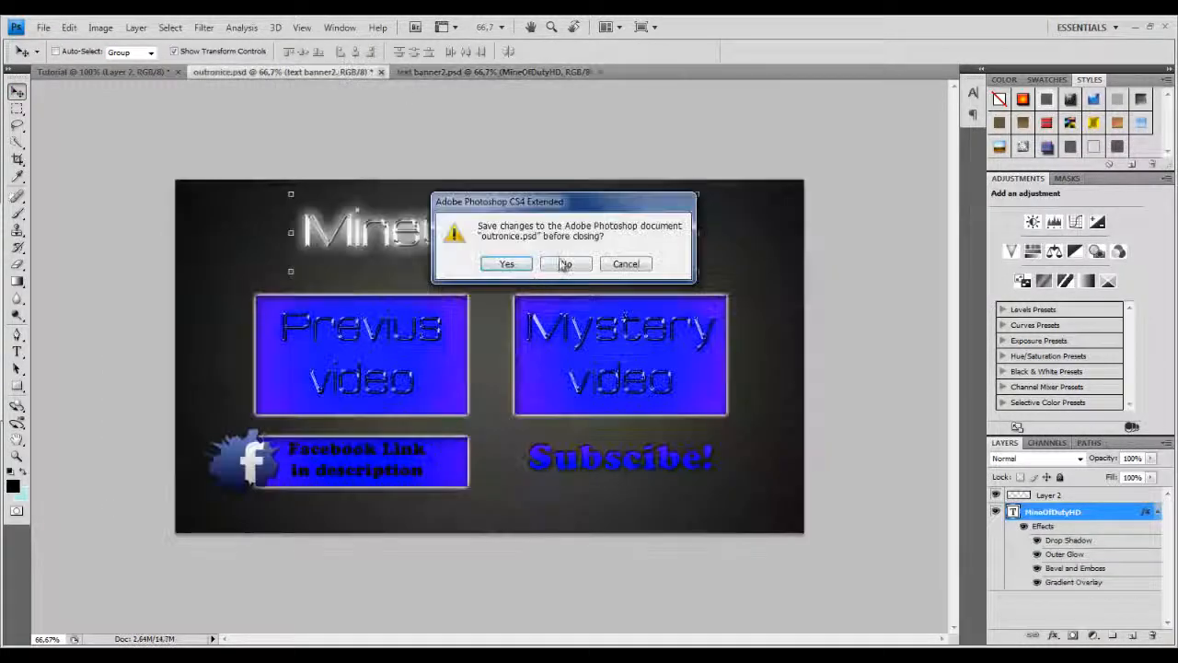
click(562, 264)
Copy the MineOfDutyHD text layer with its effects into the Tutorial document.
drag(230, 72, 673, 196)
drag(704, 284, 419, 223)
drag(1105, 180, 784, 180)
click(1071, 178)
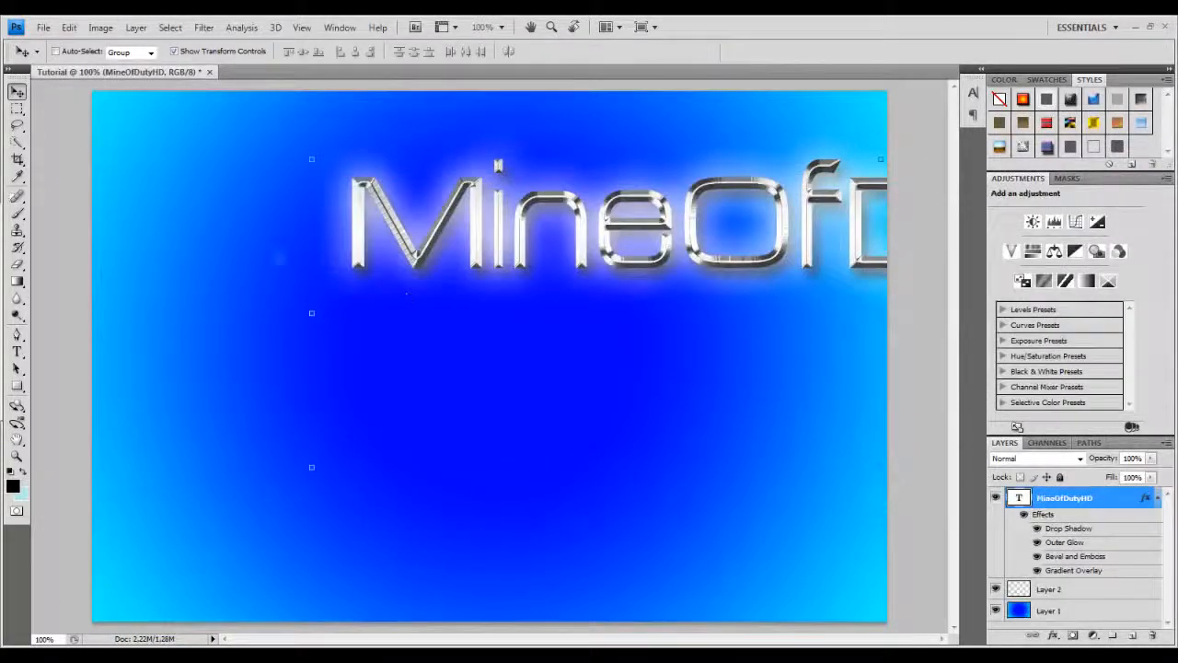
click(44, 27)
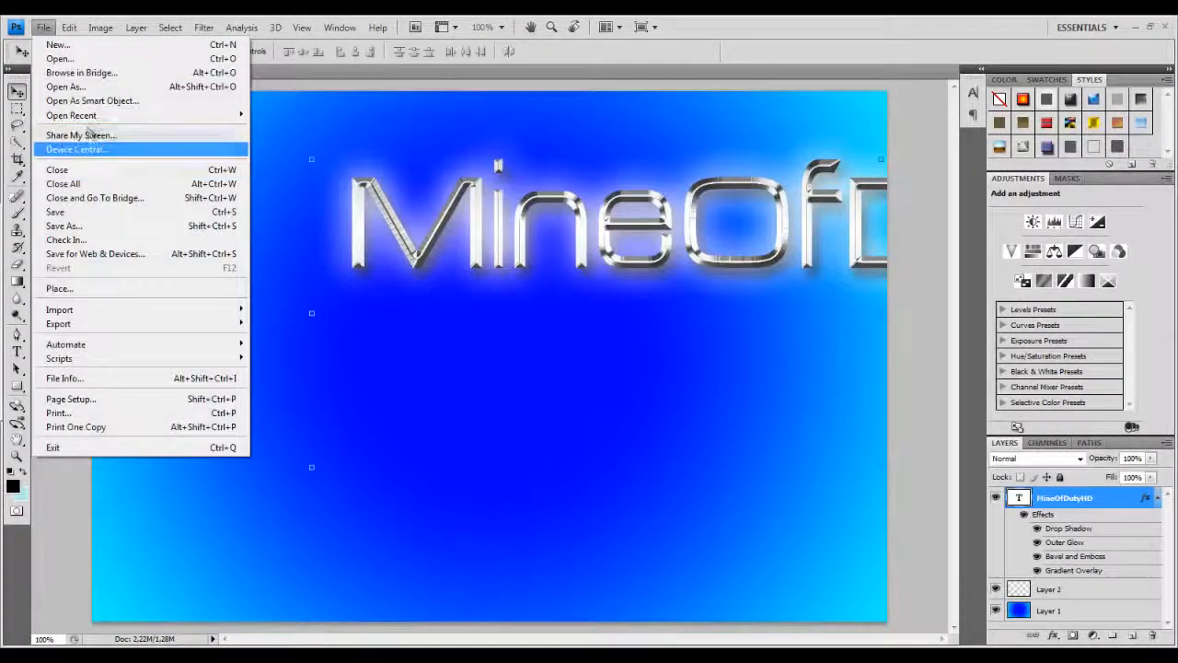
click(71, 292)
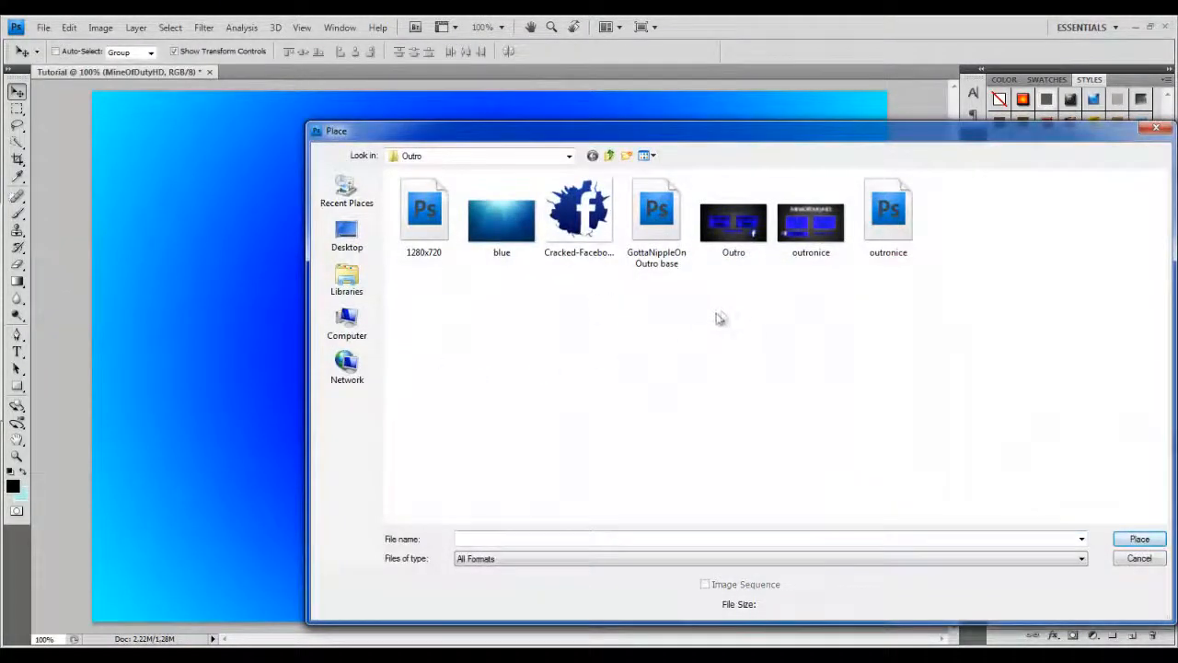
click(1153, 129)
Scale the MineOfDutyHD title down to about 47.4% and place it near the top of the canvas, applying the transformation.
drag(490, 217, 272, 191)
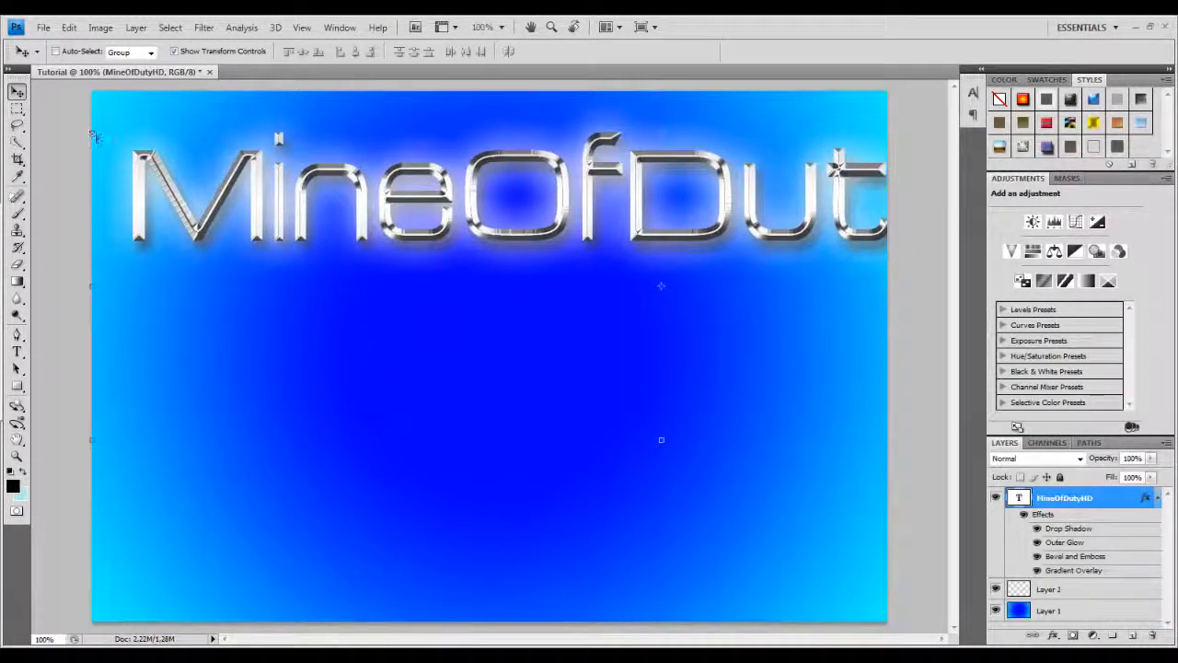
key(ctrl+t)
drag(232, 145, 292, 205)
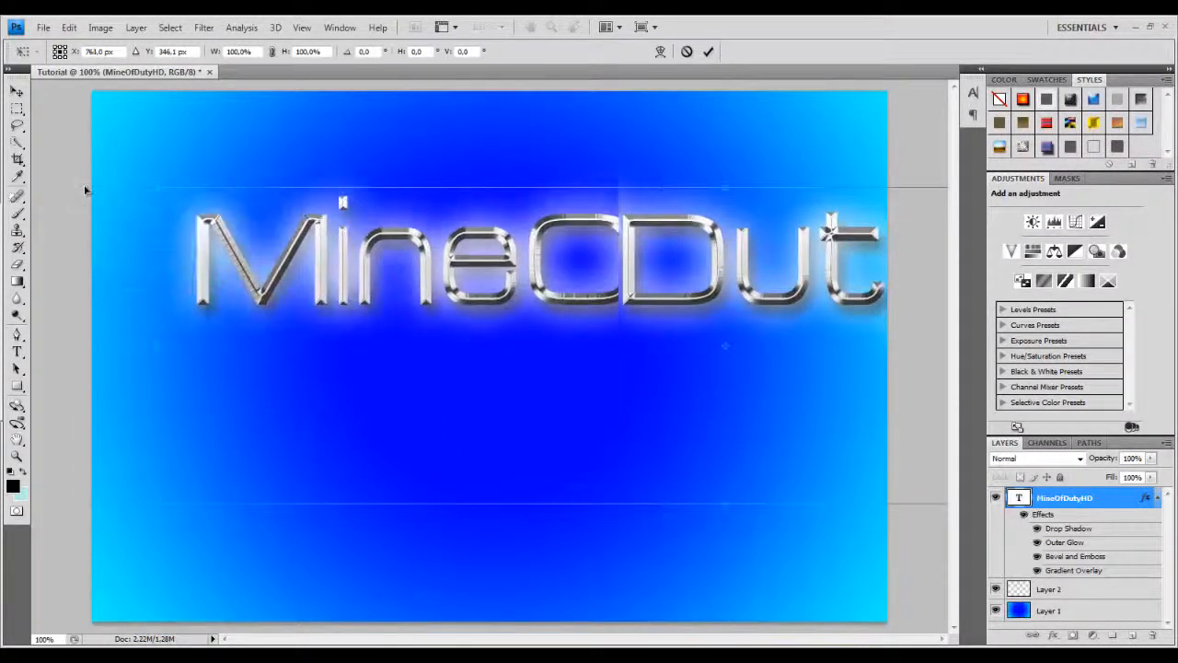
drag(158, 187, 738, 414)
drag(843, 361, 311, 183)
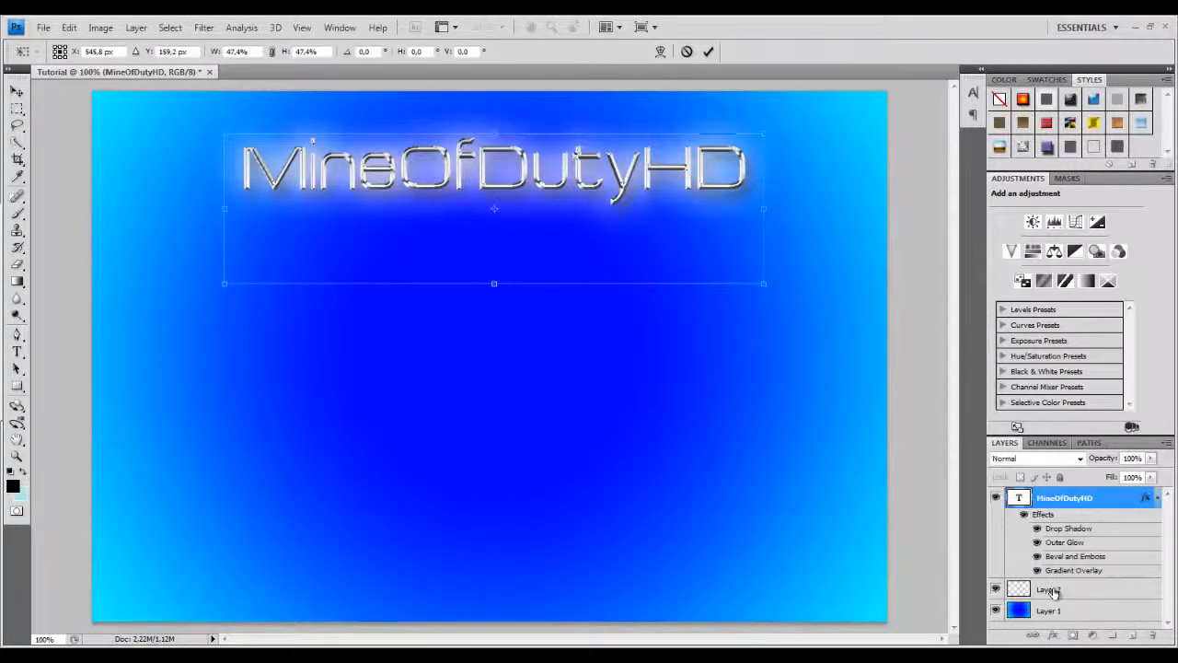
click(1017, 585)
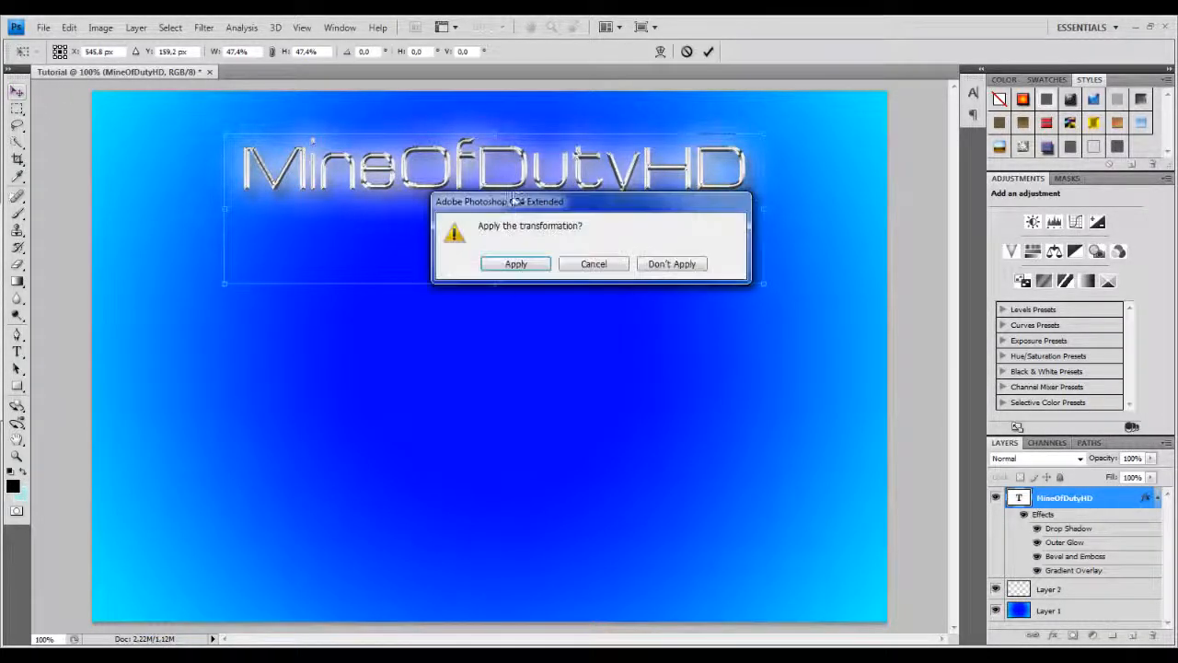
click(518, 263)
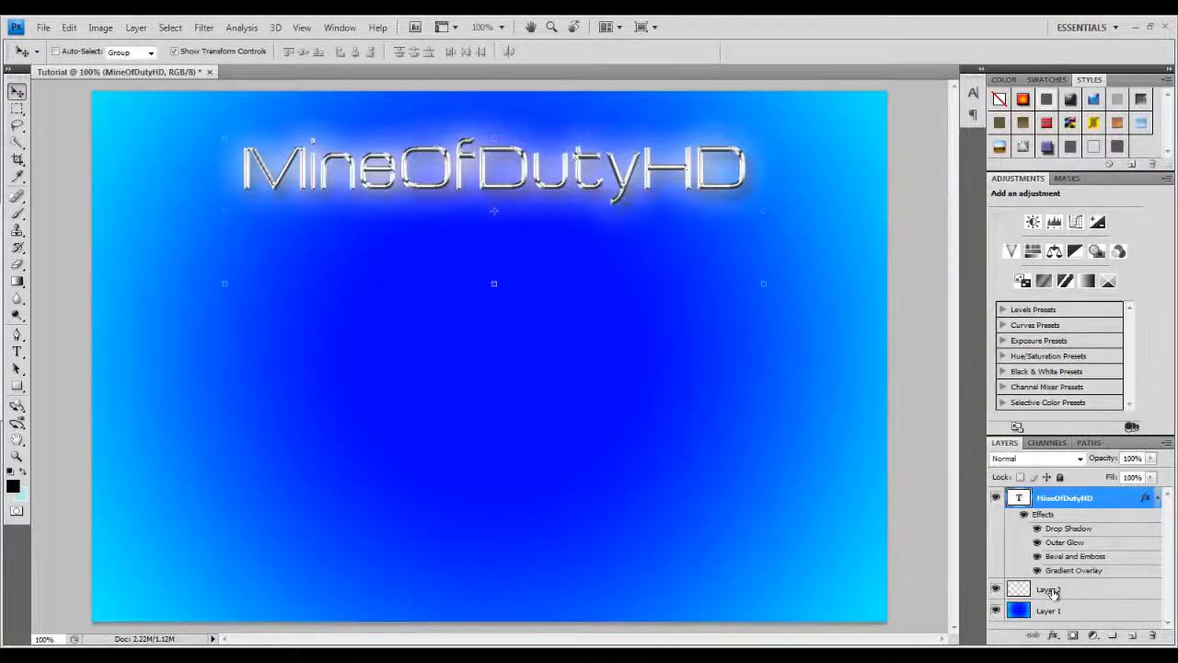
Delete the empty Layer 2 and collapse the title's effects list.
click(1054, 594)
key(Delete)
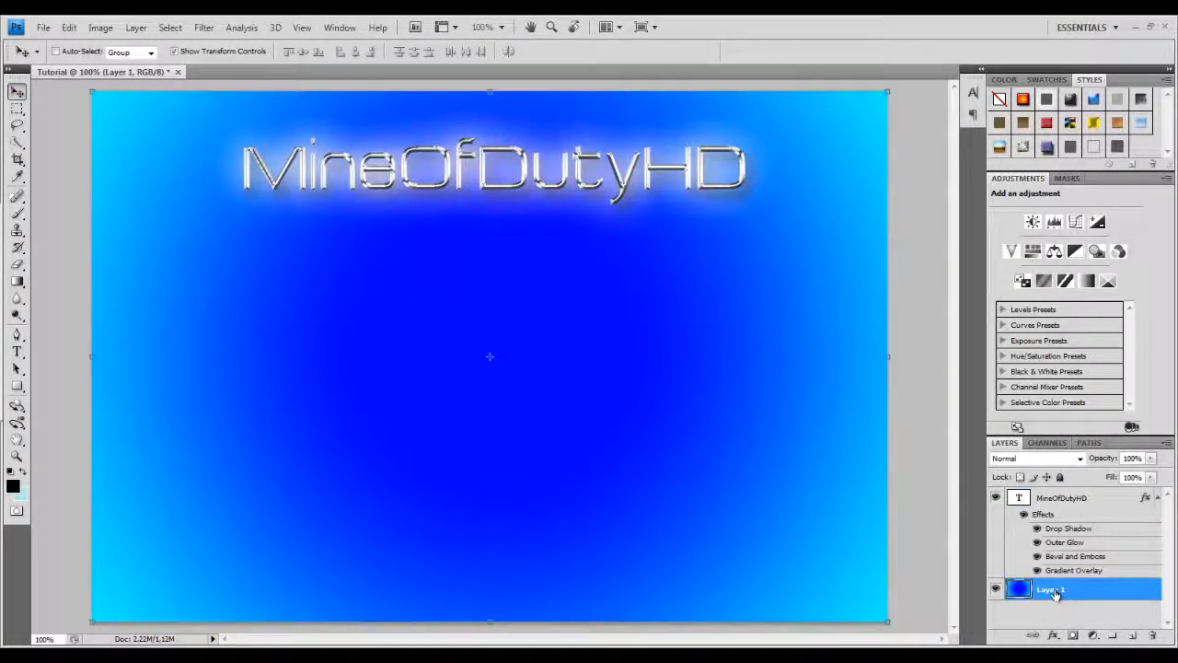
click(1158, 498)
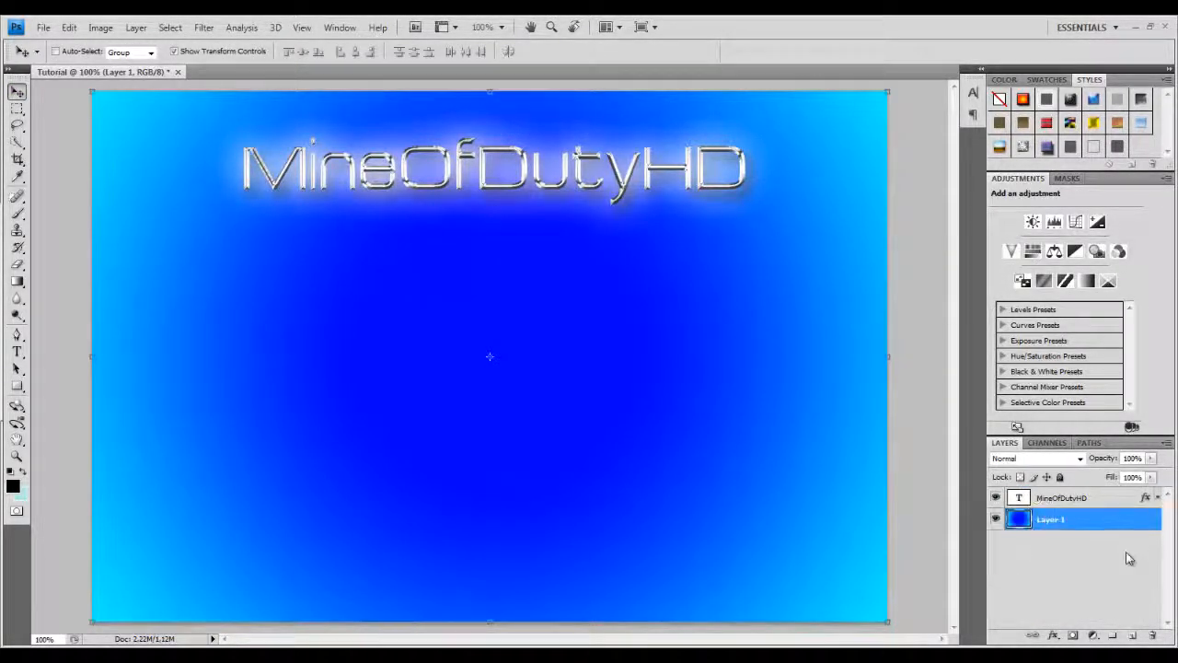
Select the title and background layers and align the title to their horizontal and vertical centers, undoing a small nudge.
shift+click(1068, 498)
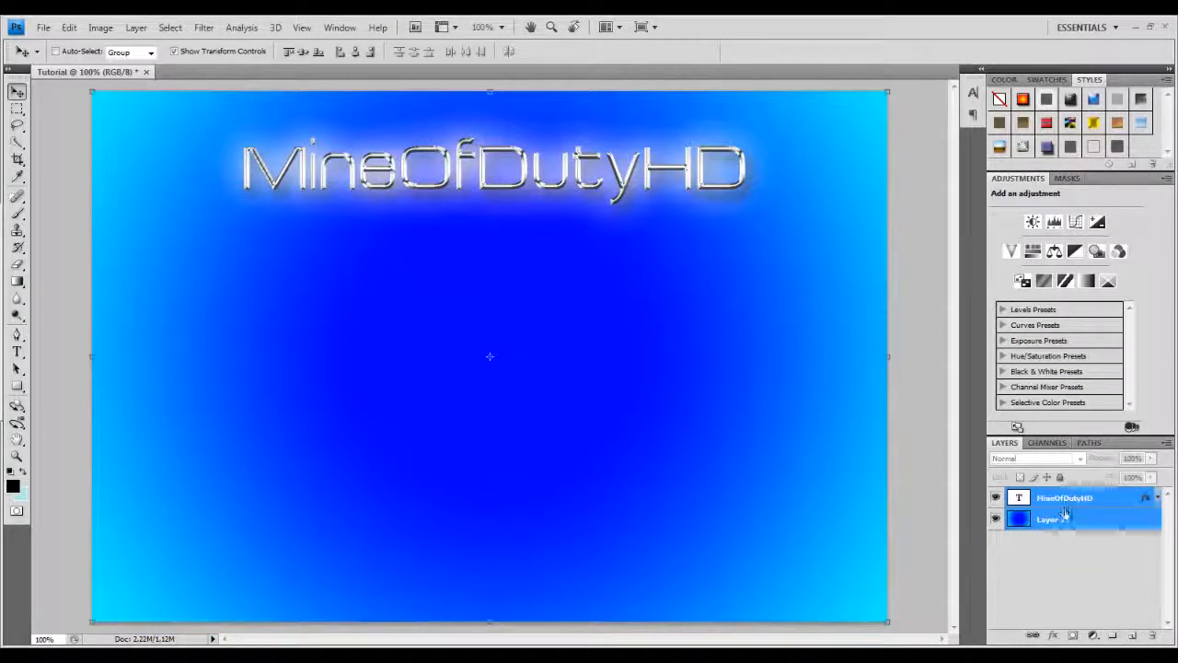
click(357, 53)
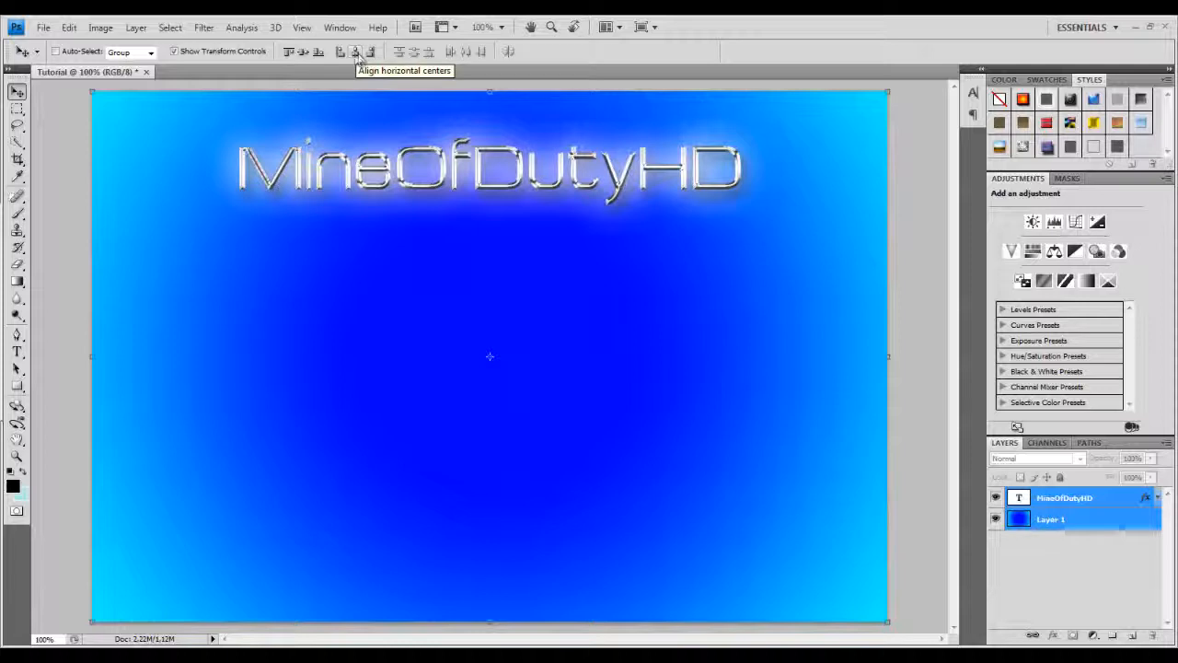
click(303, 53)
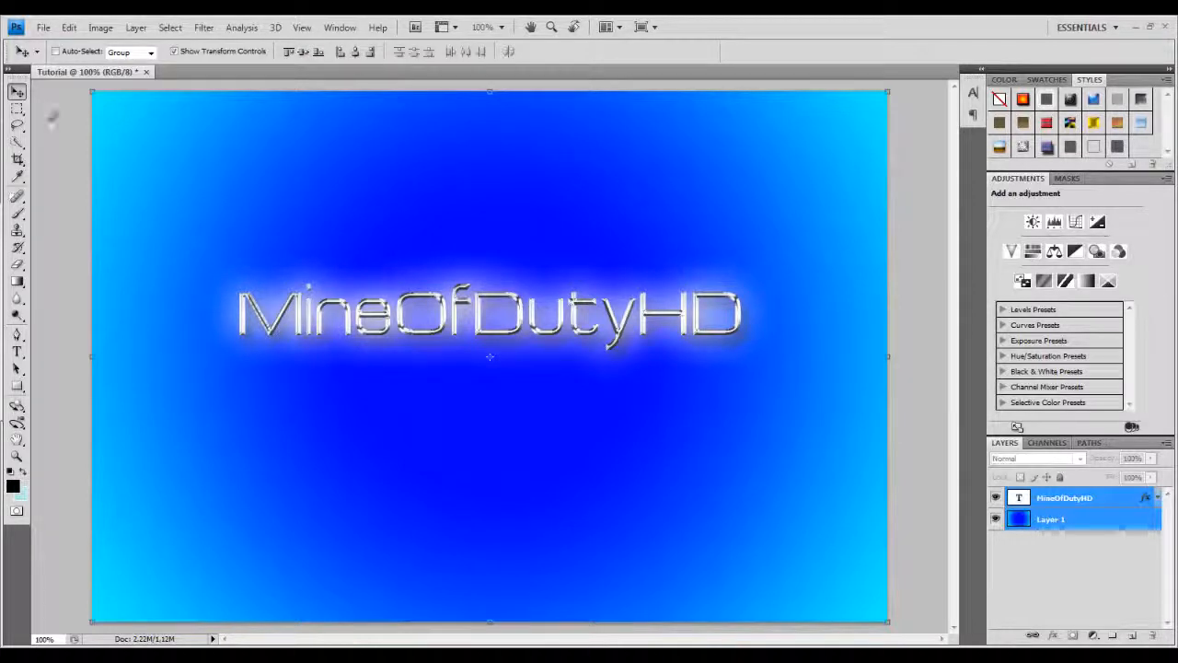
drag(417, 313, 416, 294)
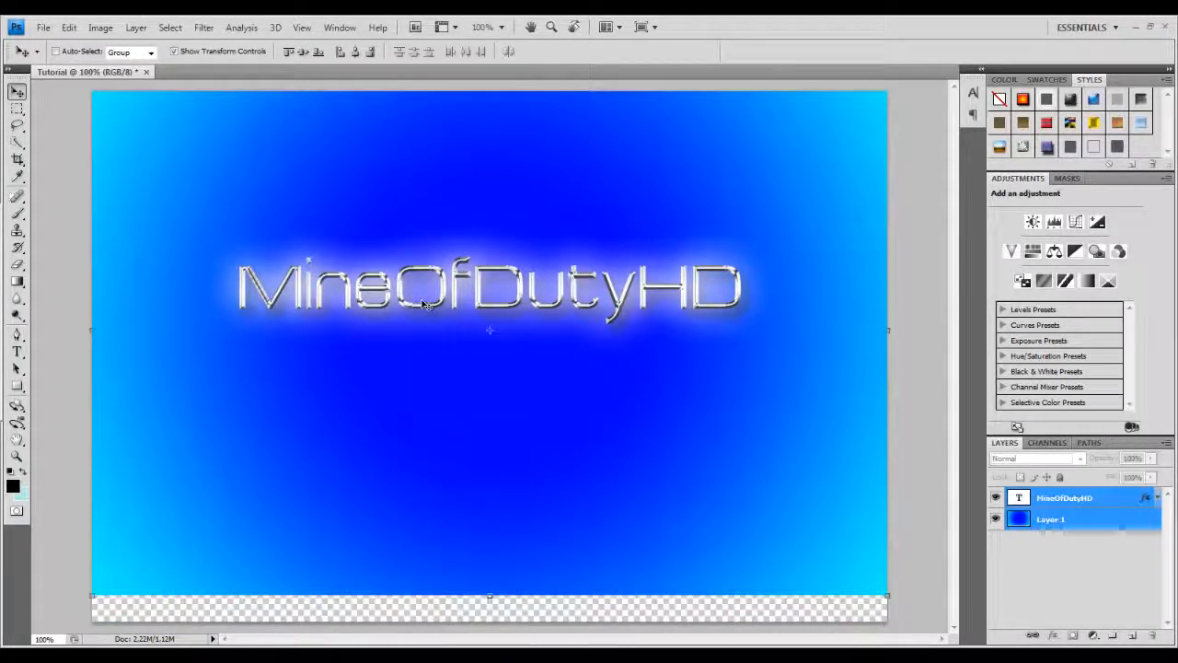
key(ctrl+z)
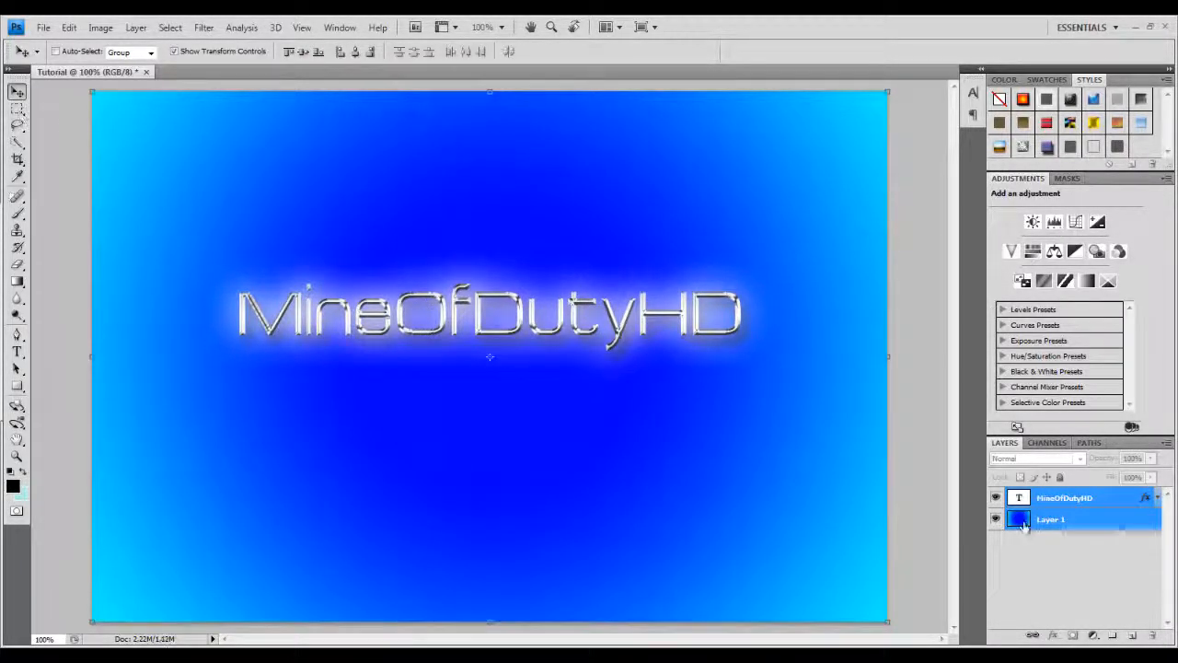
Move the title back near the top, recenter it horizontally on the background, and nudge it slightly higher.
click(1050, 506)
drag(465, 315, 466, 187)
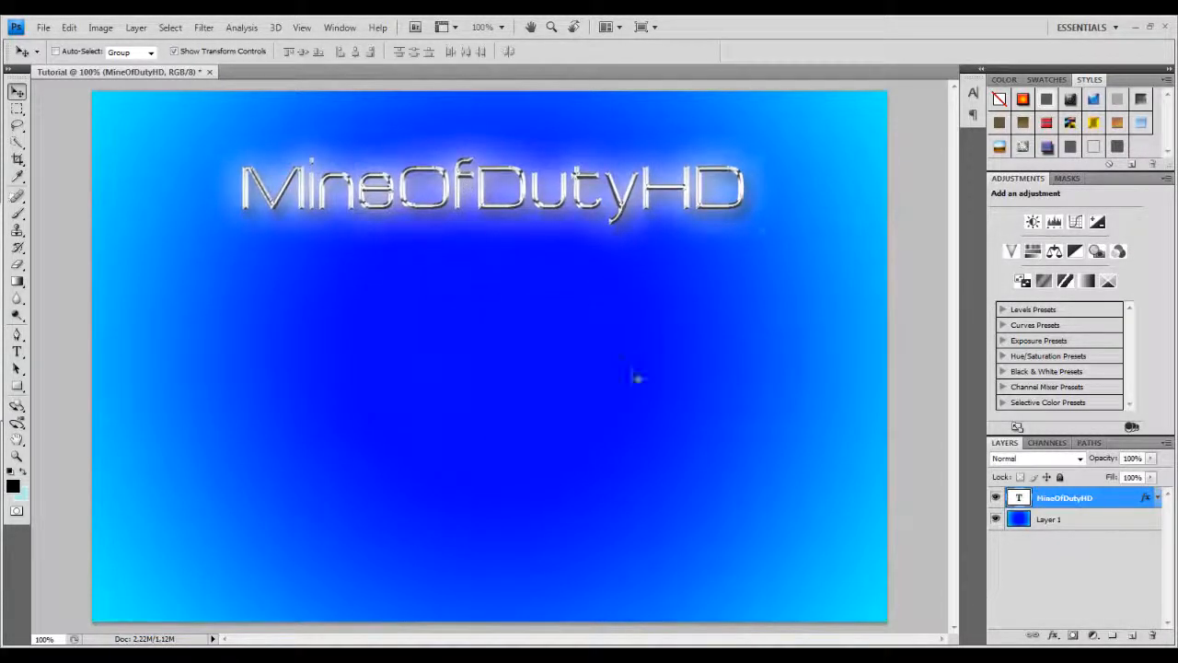
shift+click(1050, 521)
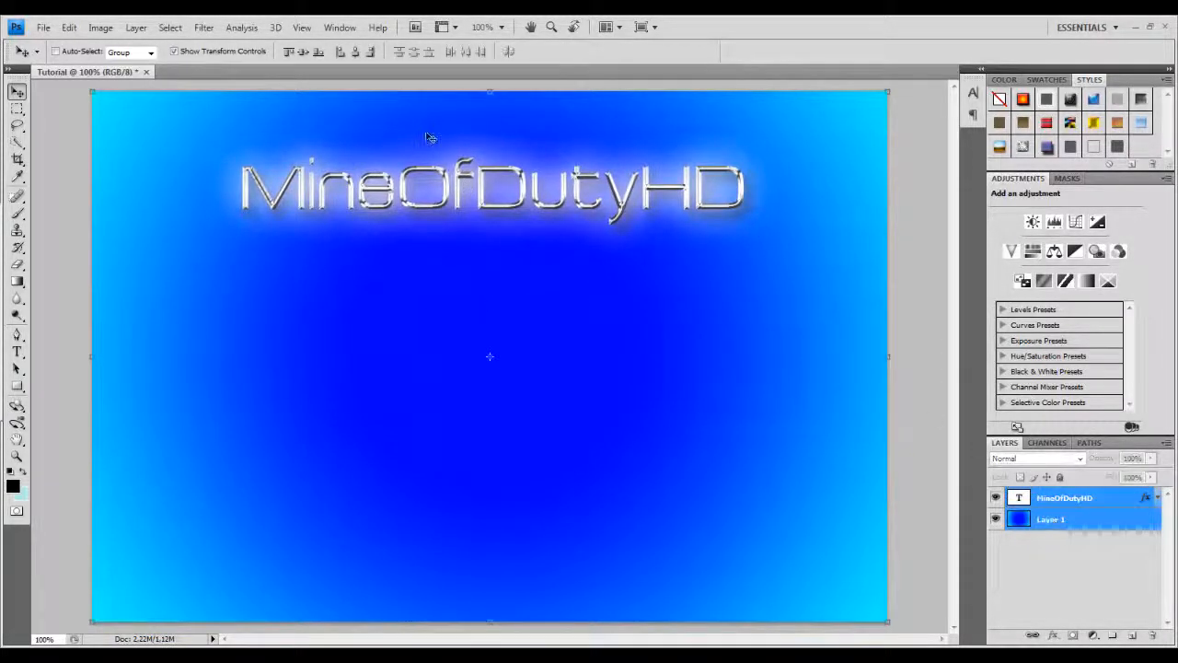
click(356, 52)
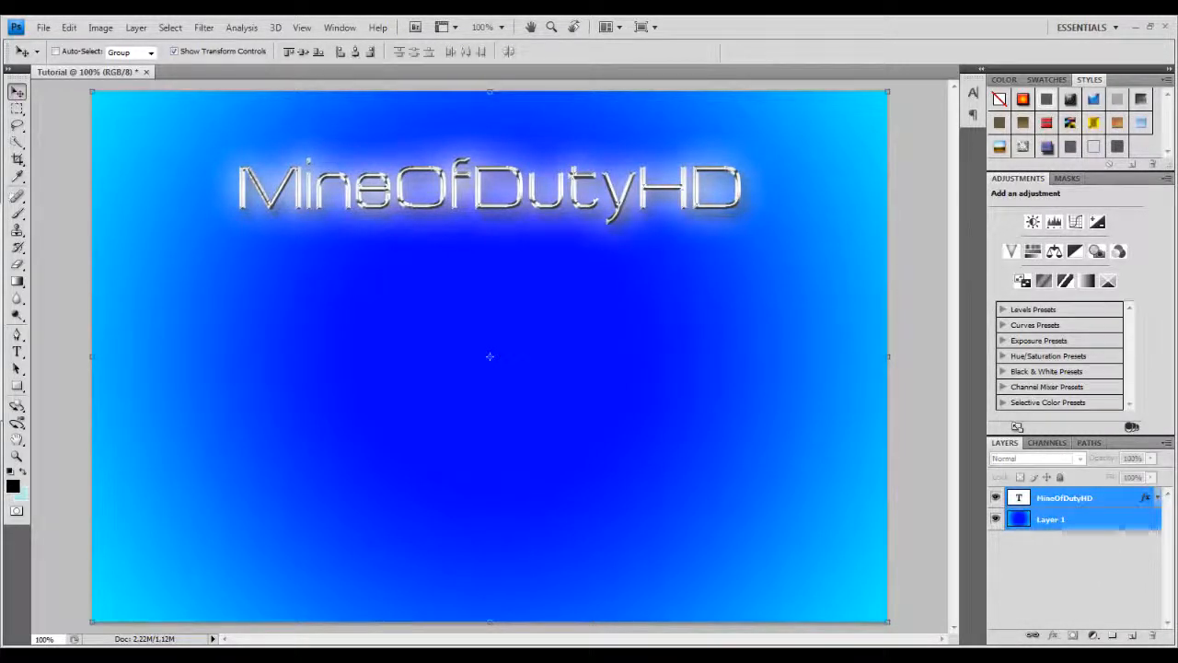
click(1068, 562)
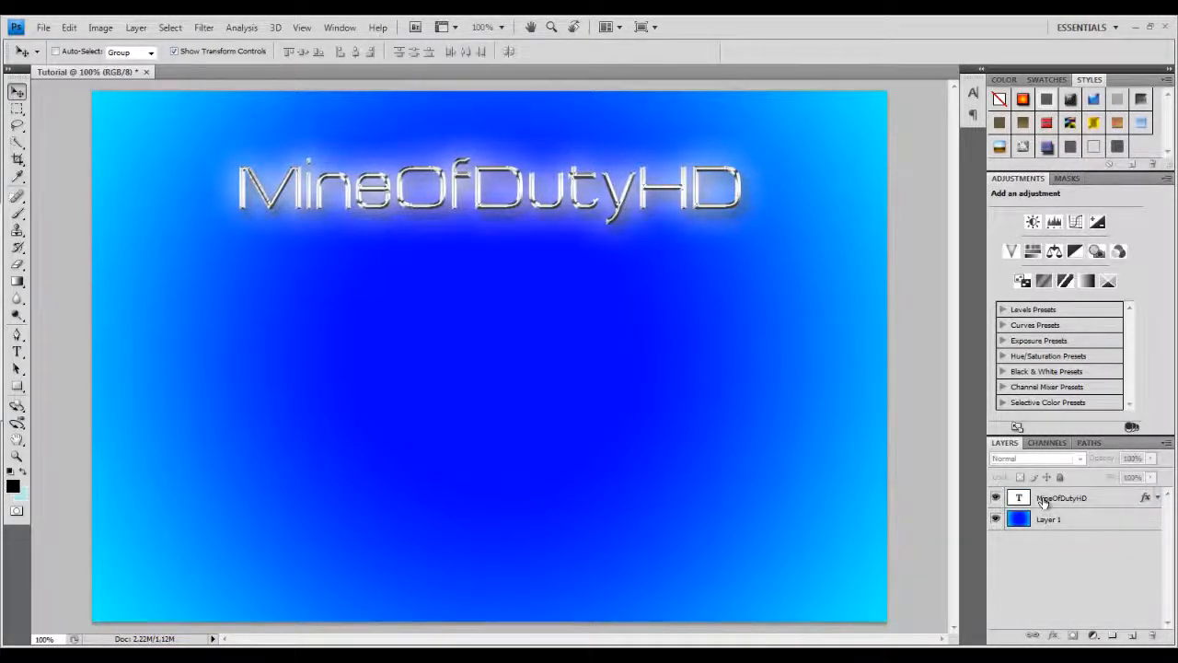
click(1078, 502)
drag(507, 193, 511, 176)
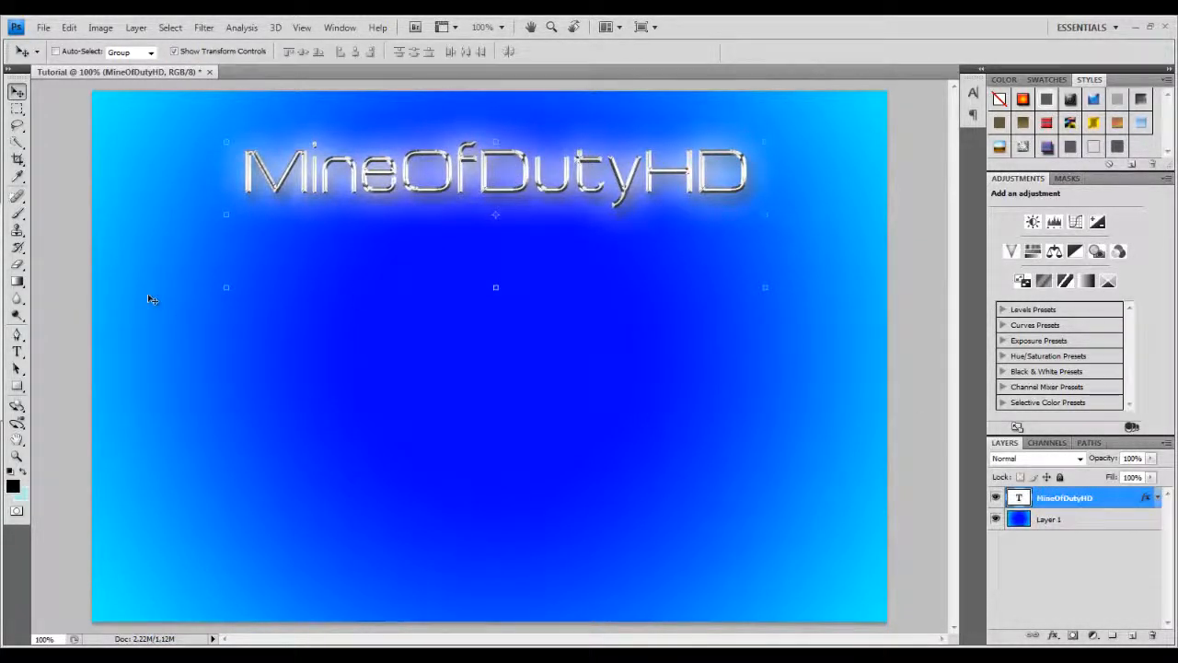
mouse_move(3, 278)
click(18, 213)
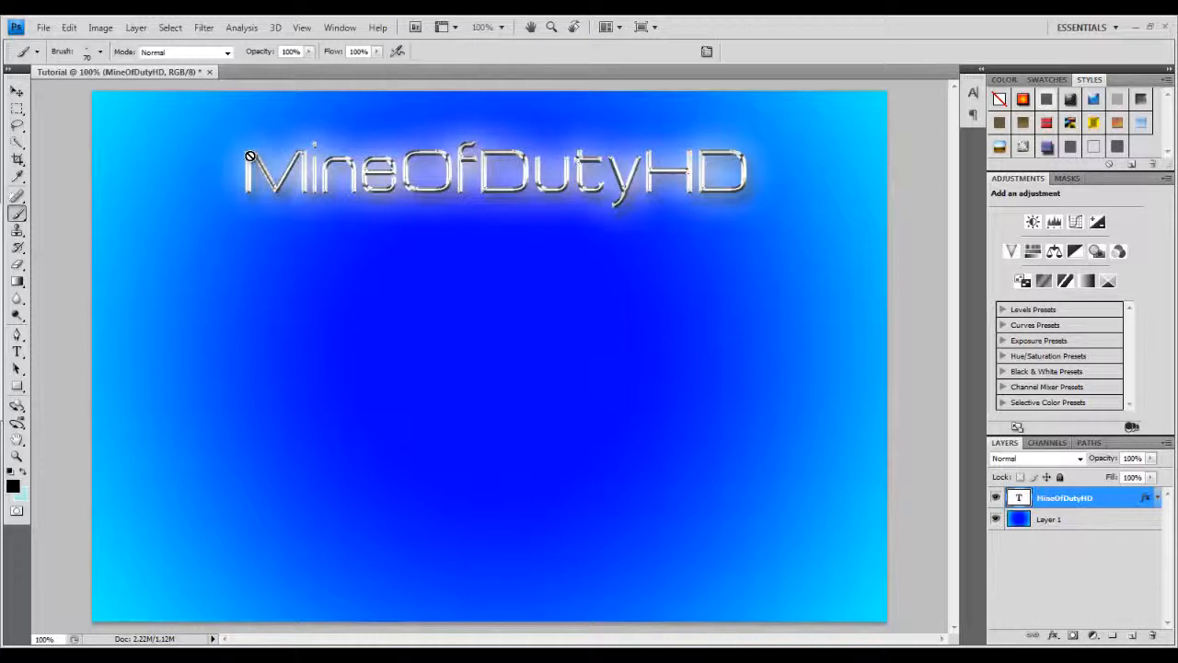
click(16, 91)
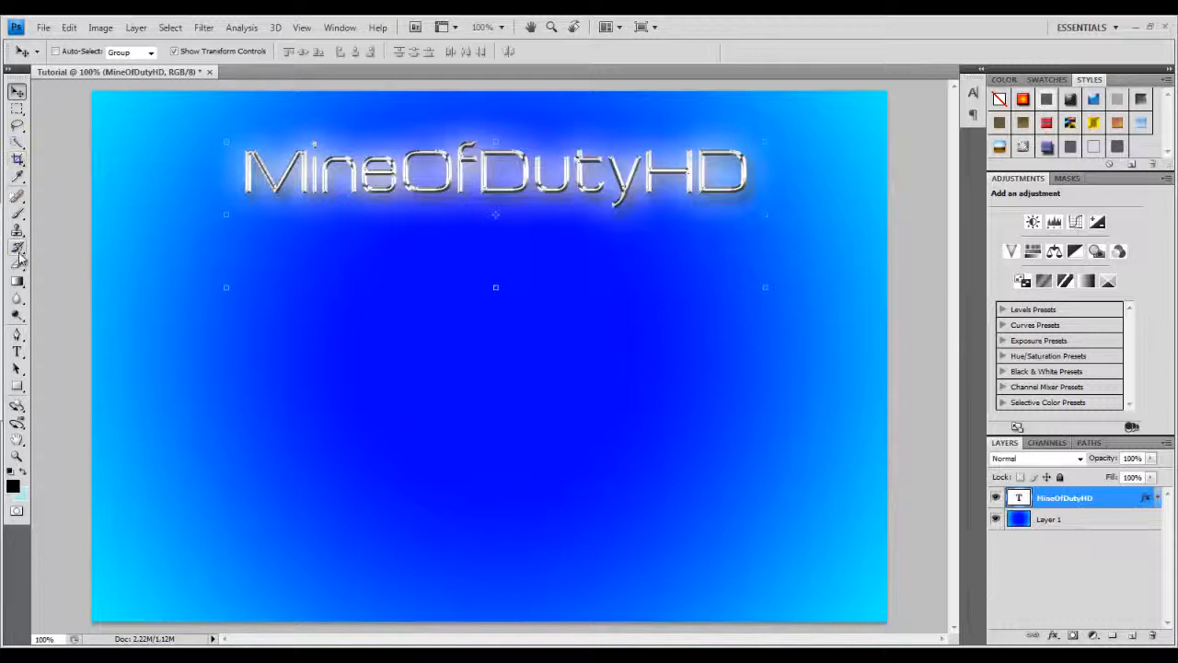
Rasterize the MineOfDutyHD type layer so it can be painted with the Brush tool.
click(17, 213)
click(339, 188)
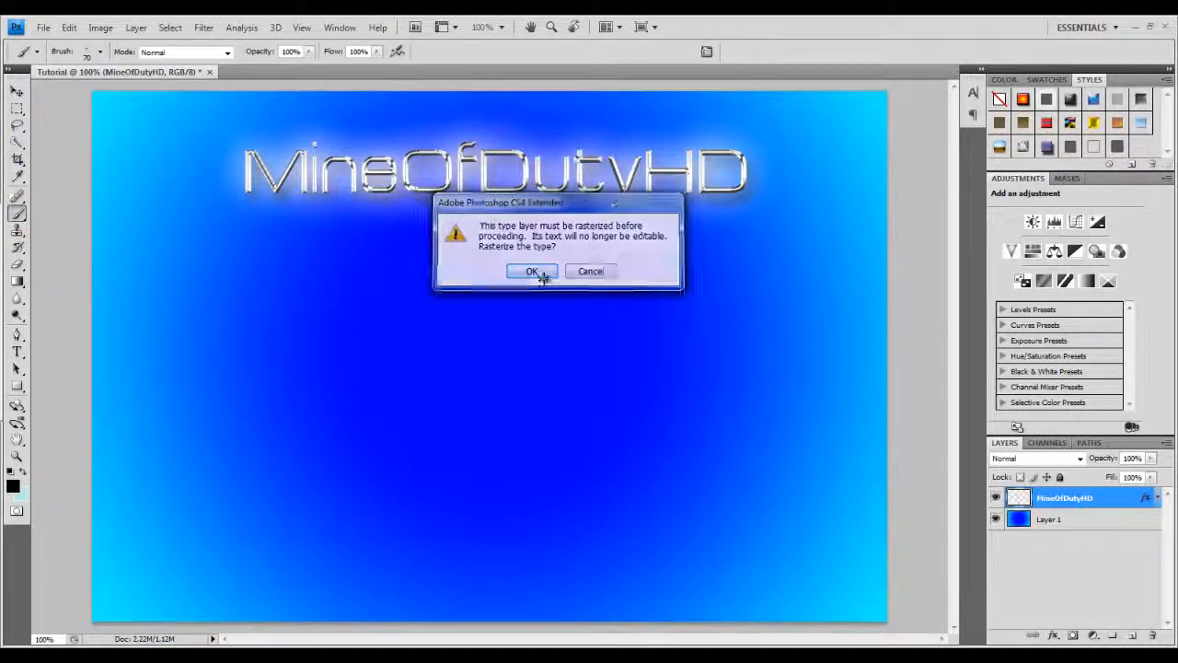
click(534, 271)
Paint soft brush dabs along and around the letters of the title.
click(246, 150)
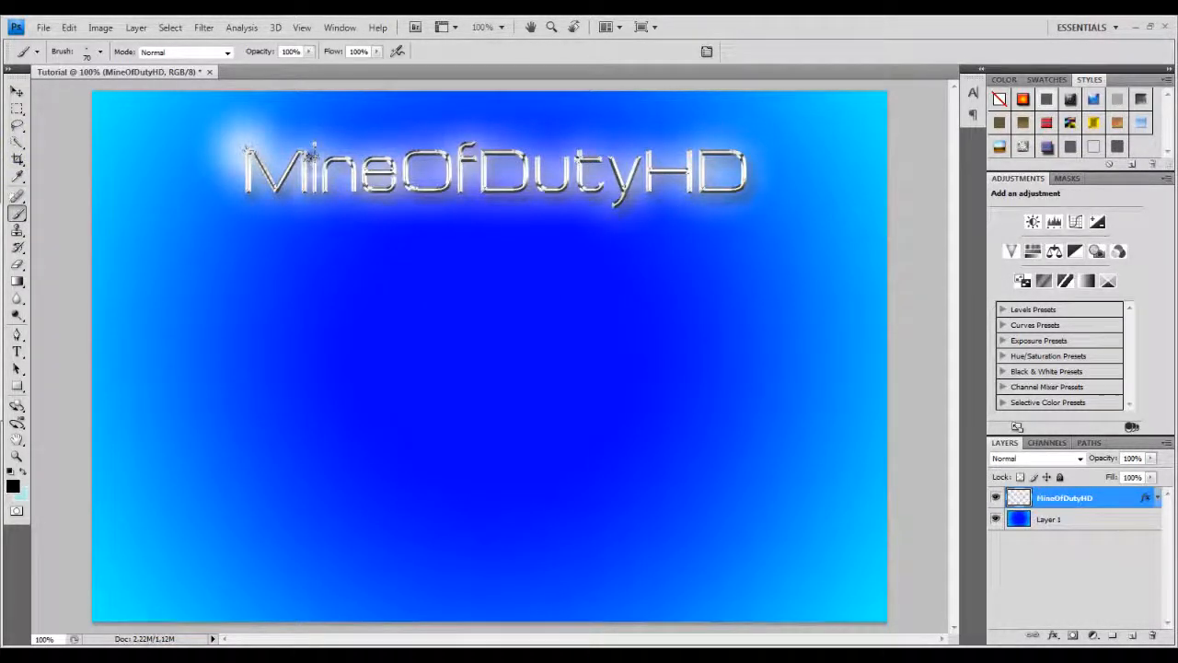
click(314, 178)
click(345, 161)
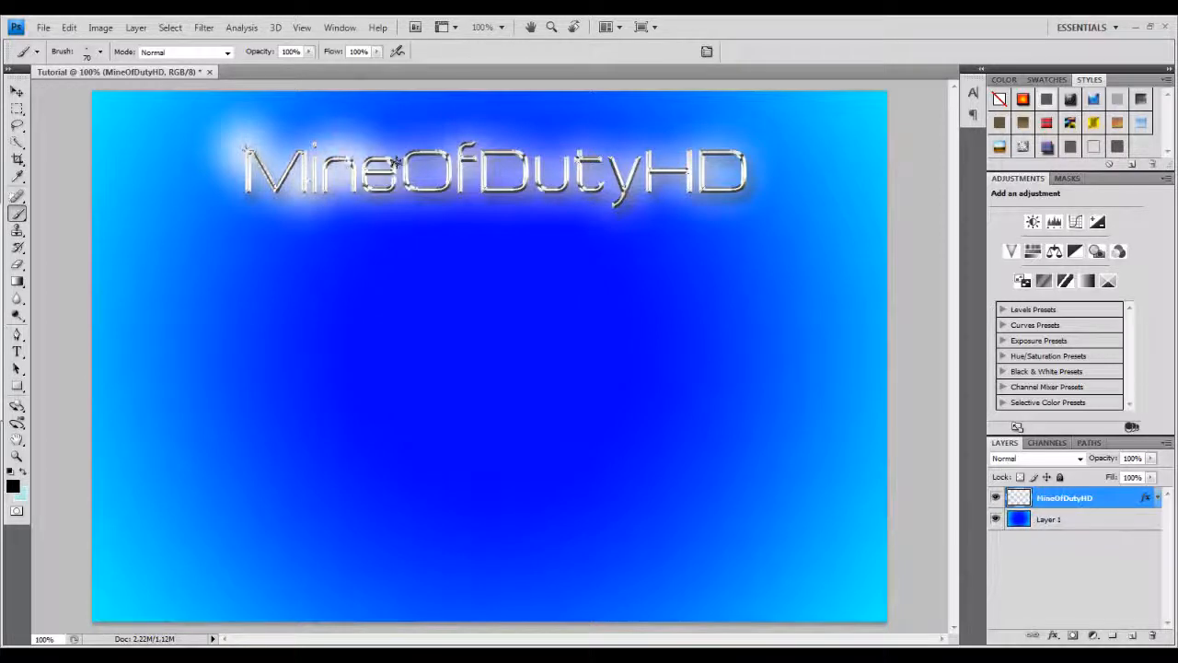
click(407, 170)
click(450, 188)
click(468, 148)
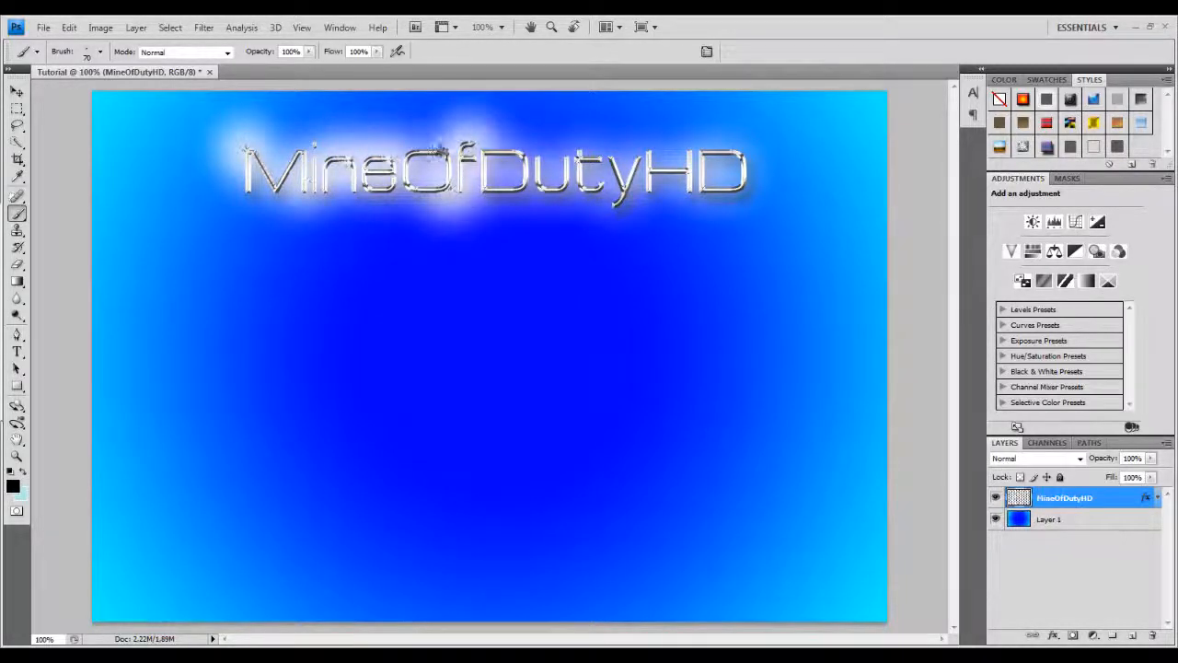
click(423, 149)
click(524, 156)
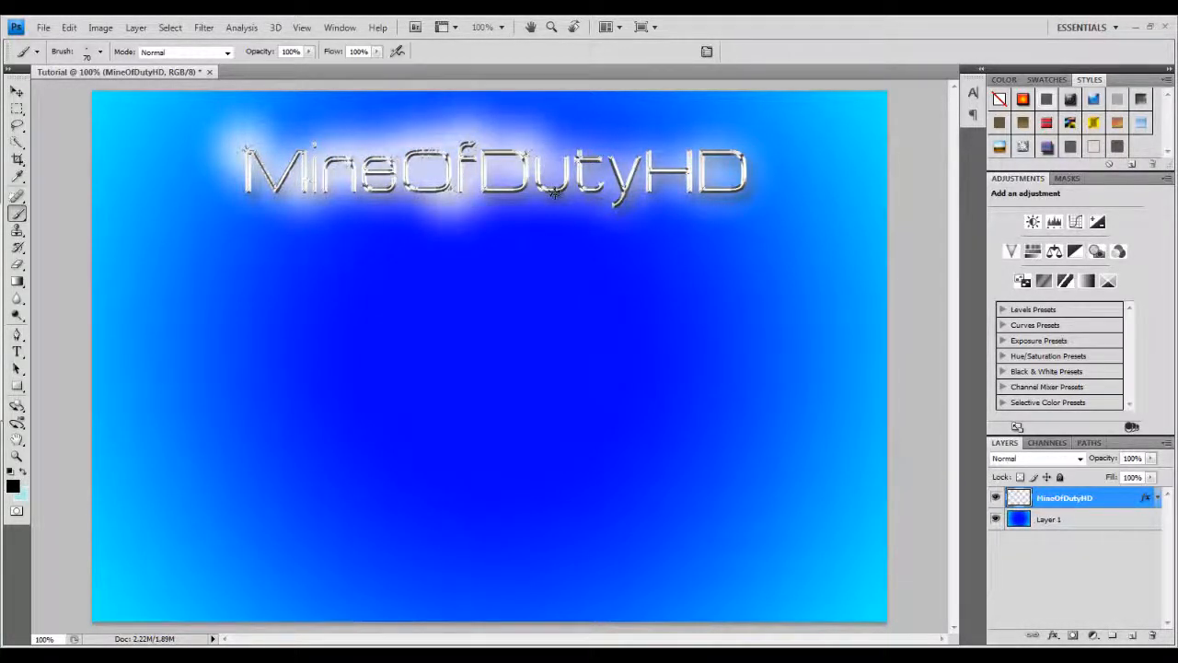
click(554, 194)
click(583, 153)
click(639, 152)
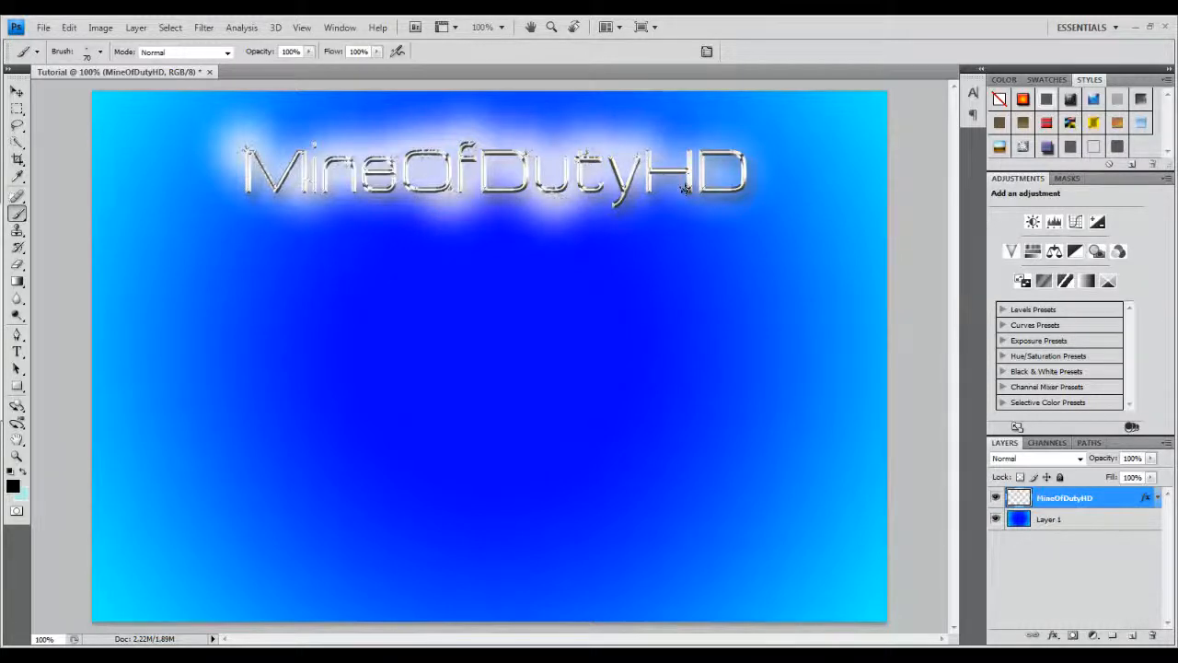
click(686, 195)
click(671, 157)
click(747, 152)
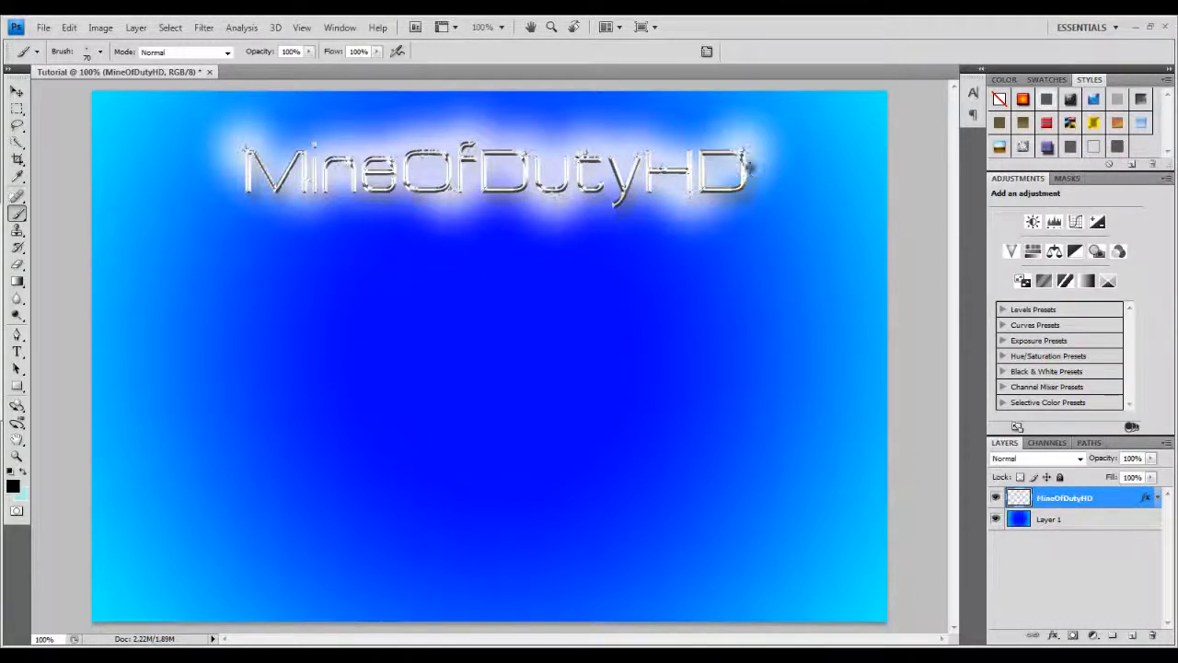
click(742, 195)
click(604, 209)
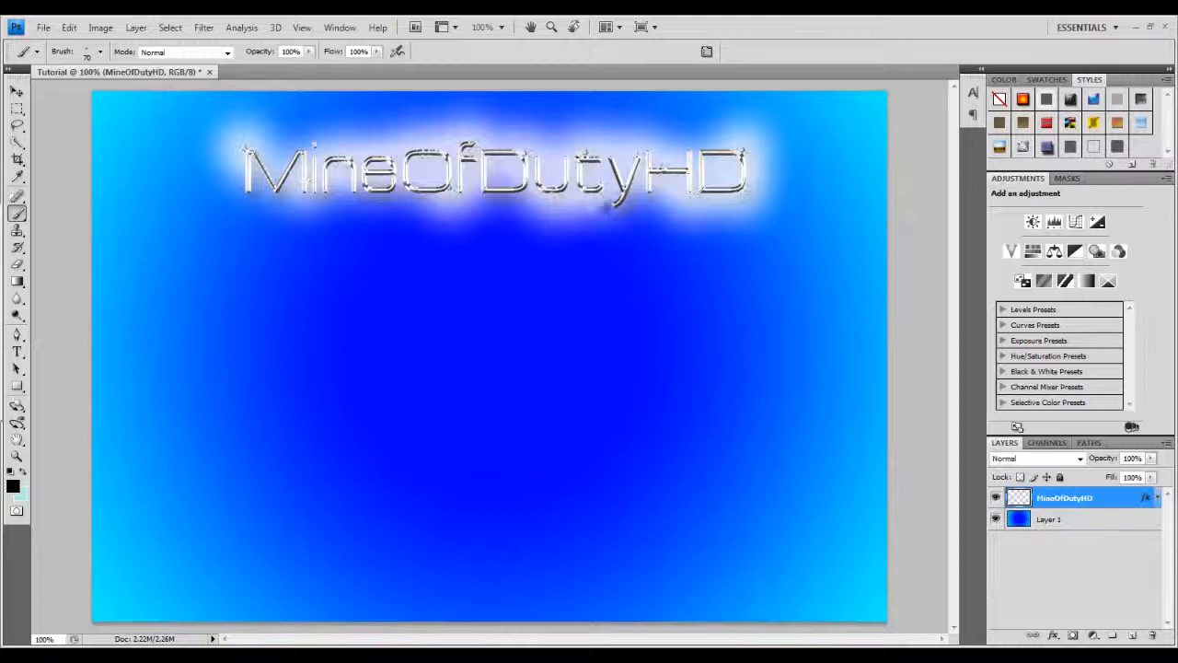
click(491, 187)
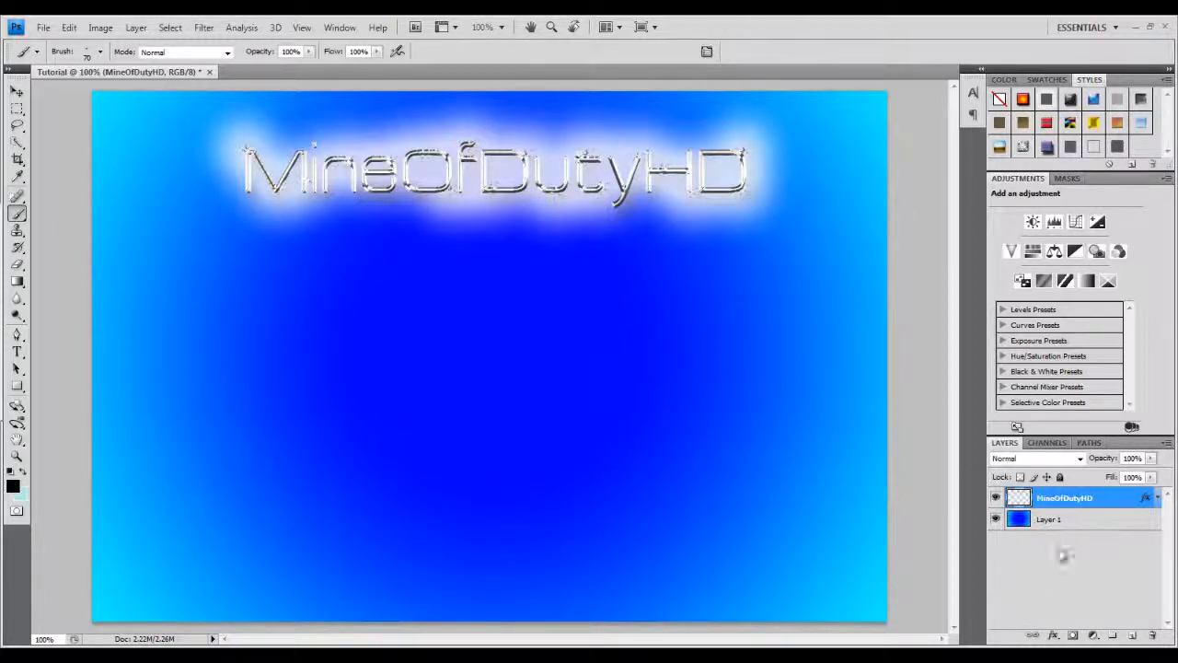
Add a new empty layer above the title layer.
click(1100, 612)
click(1131, 636)
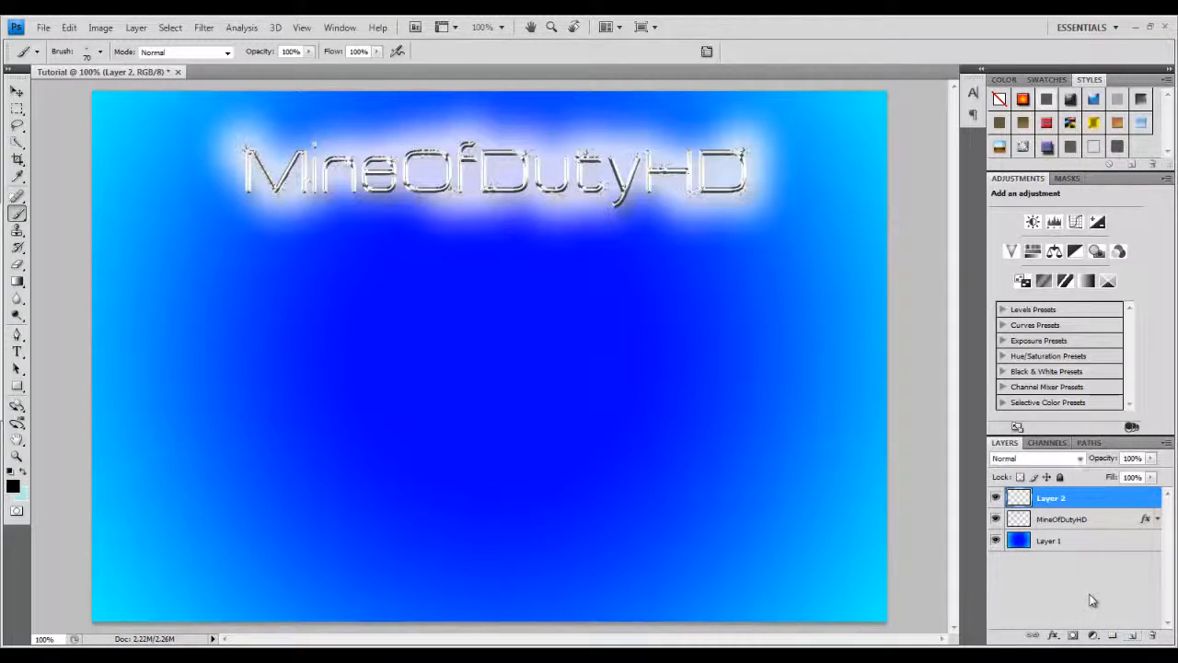
click(1091, 600)
Create a new 1080 × 720 px document at 72 pixels/inch with a transparent background.
click(44, 28)
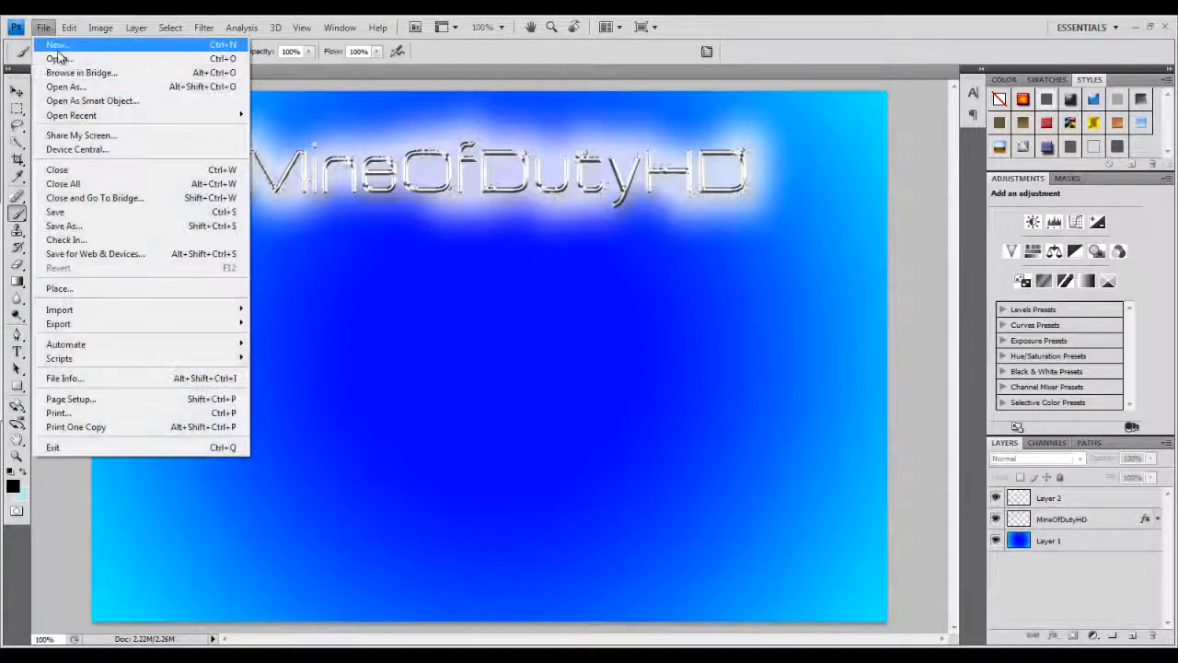
click(59, 45)
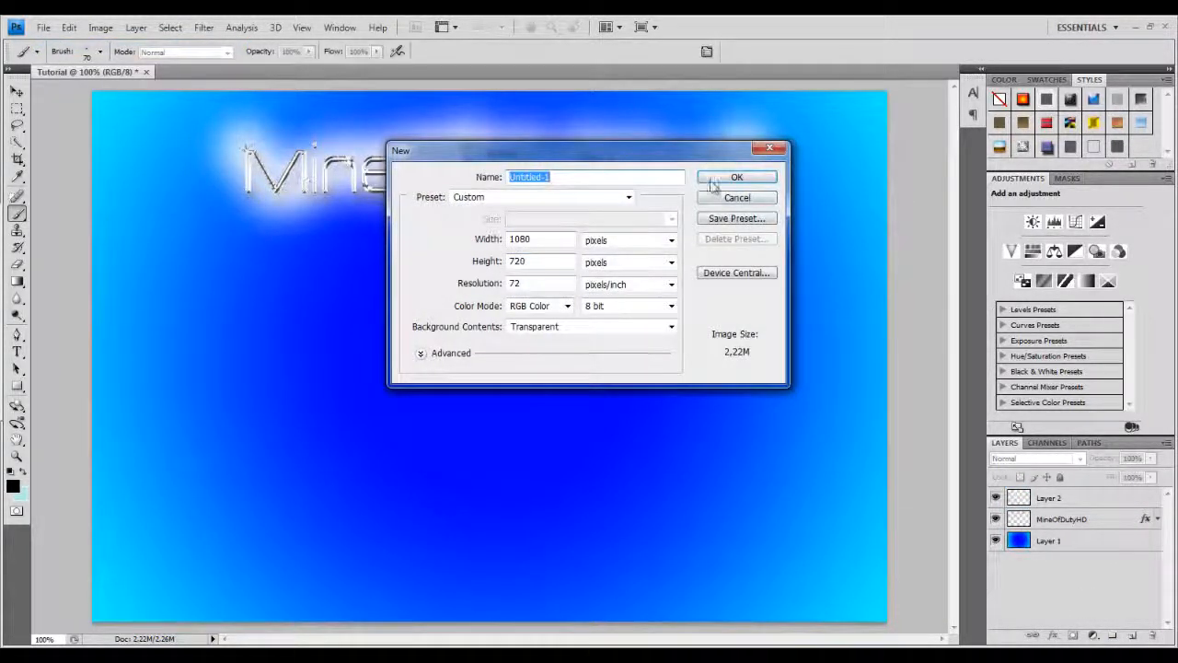
click(713, 180)
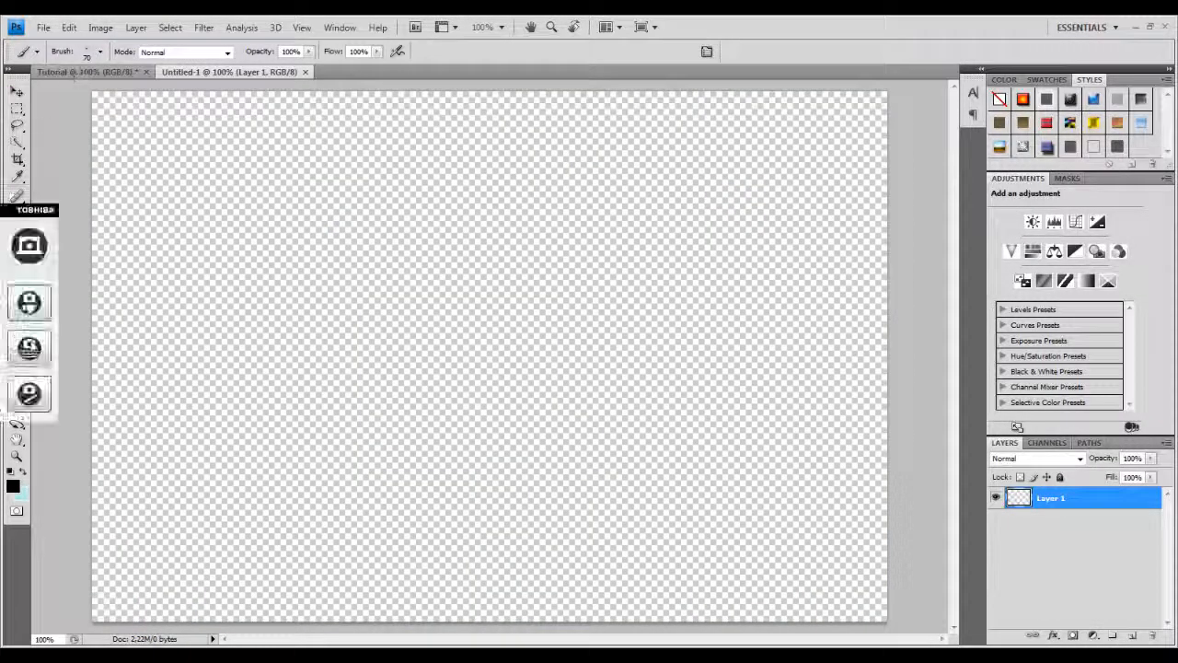
Fill the new document's layer with a black-to-red radial gradient drawn from the centre outward.
click(117, 72)
click(226, 72)
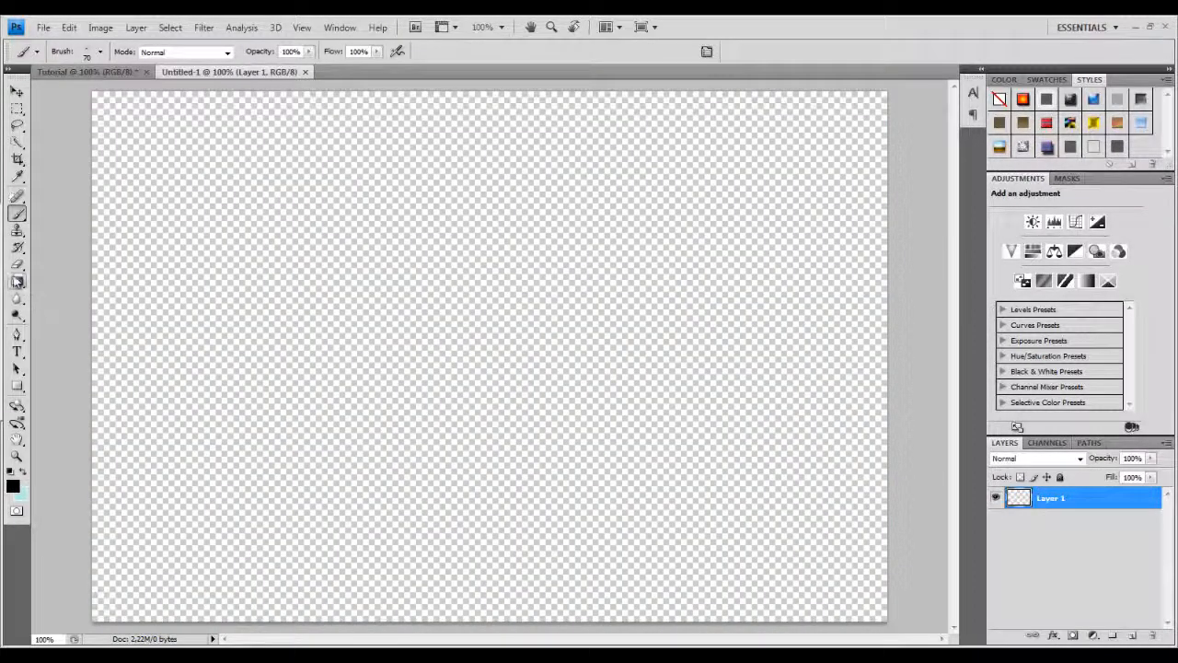
click(16, 282)
click(104, 51)
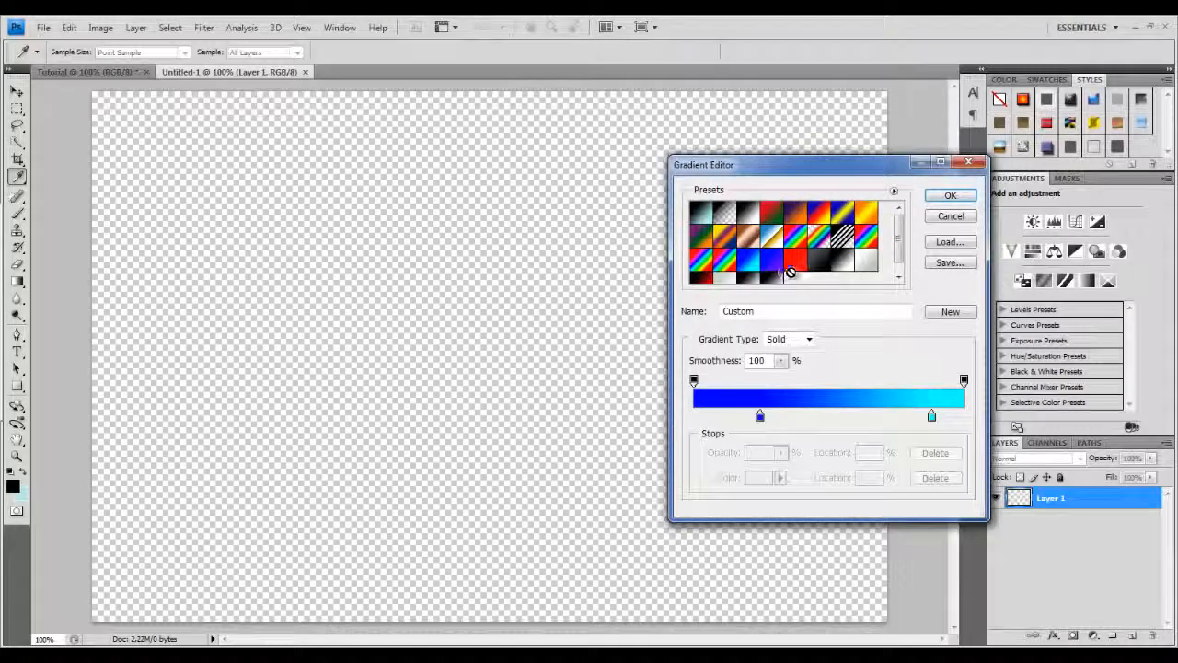
click(701, 278)
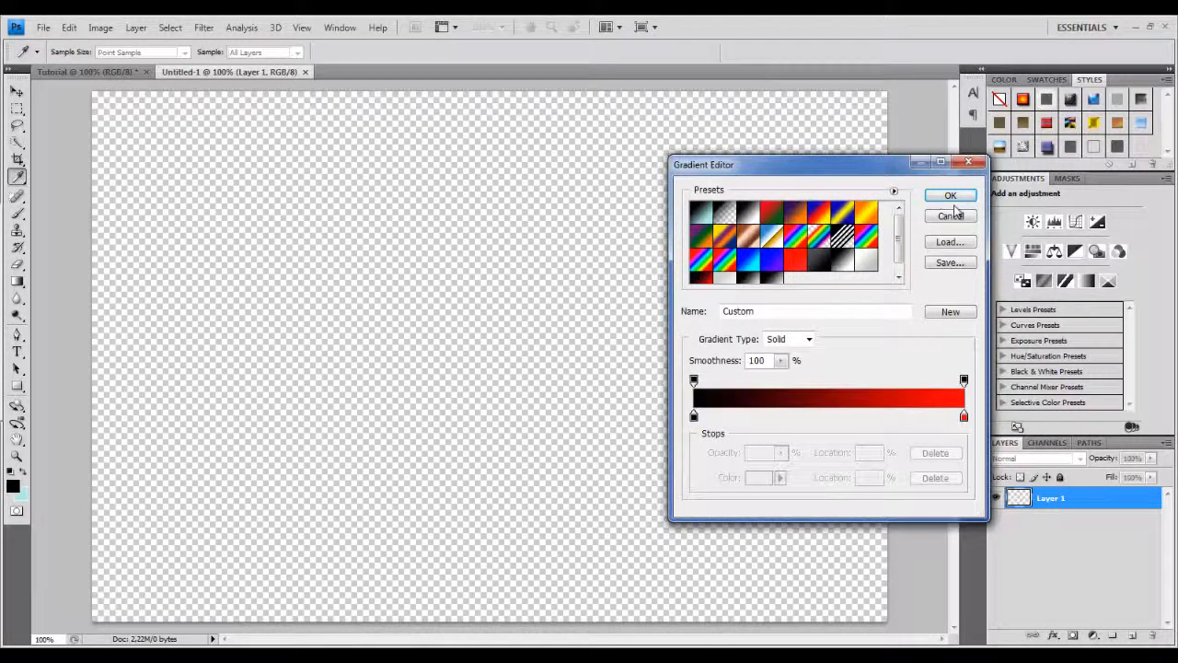
click(950, 196)
drag(449, 339, 971, 346)
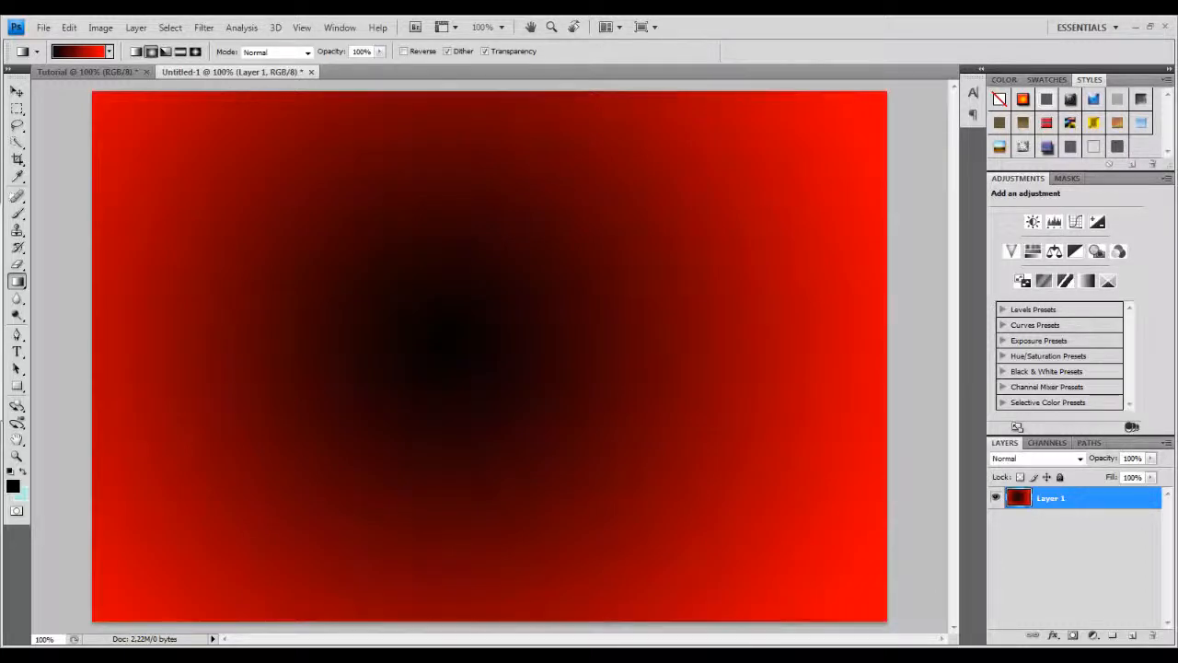
drag(482, 342, 943, 342)
drag(1155, 341, 1155, 342)
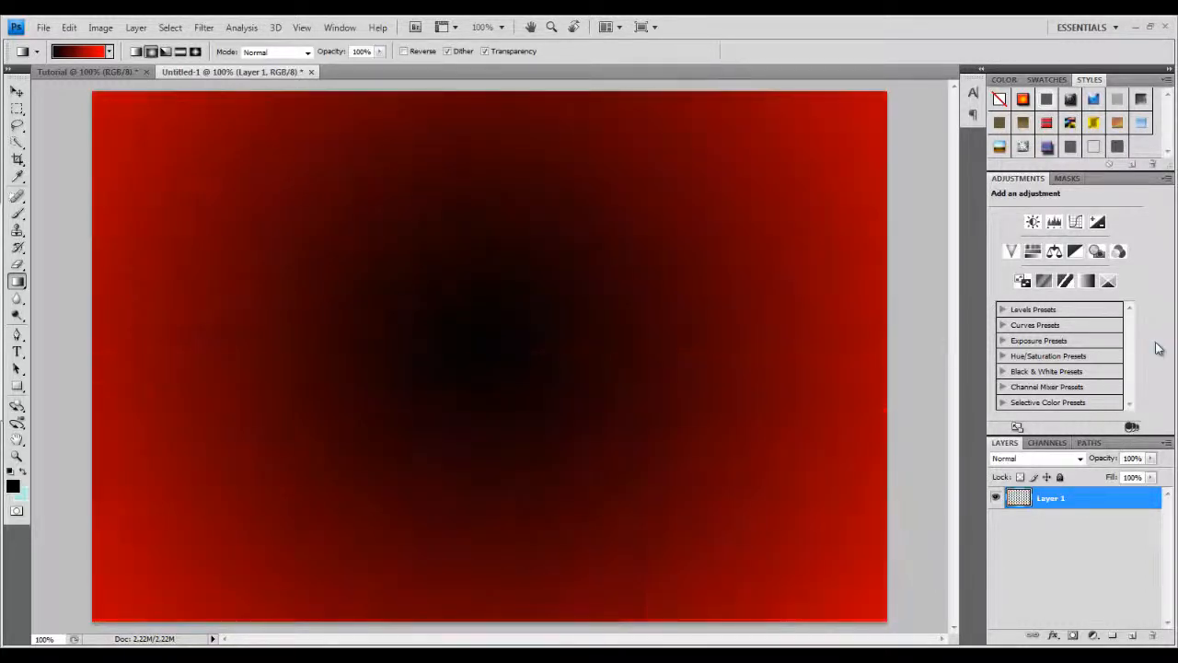
Move the gradient's black stop to 18% location and redraw the radial gradient from the centre.
click(79, 51)
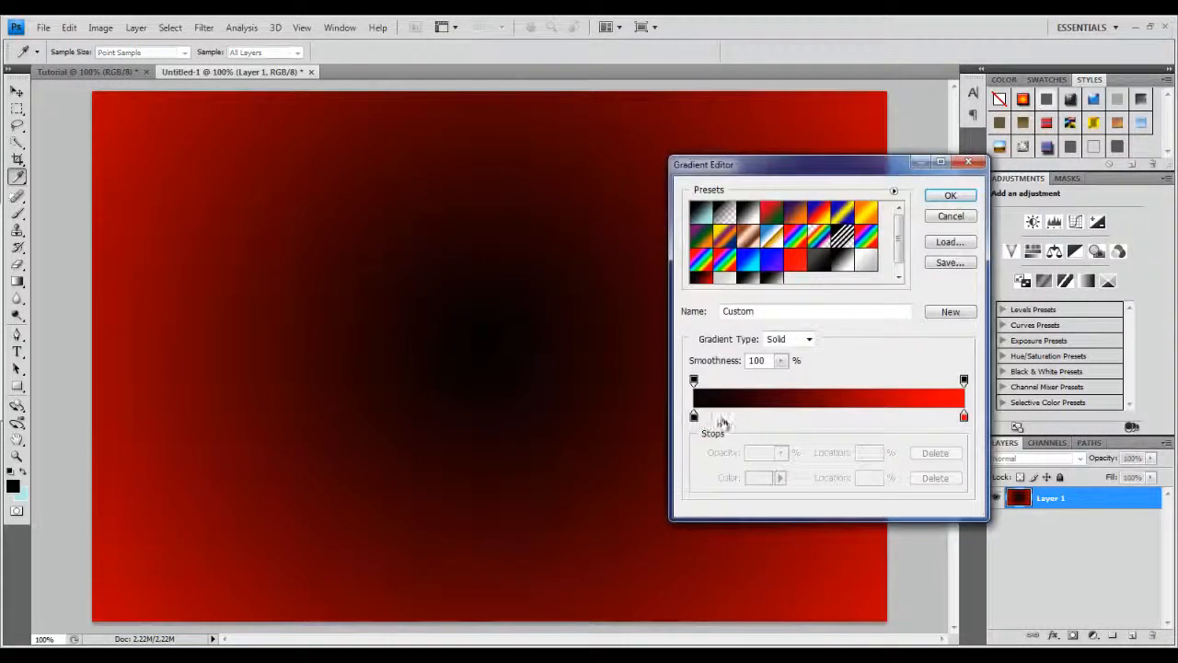
drag(696, 416, 746, 422)
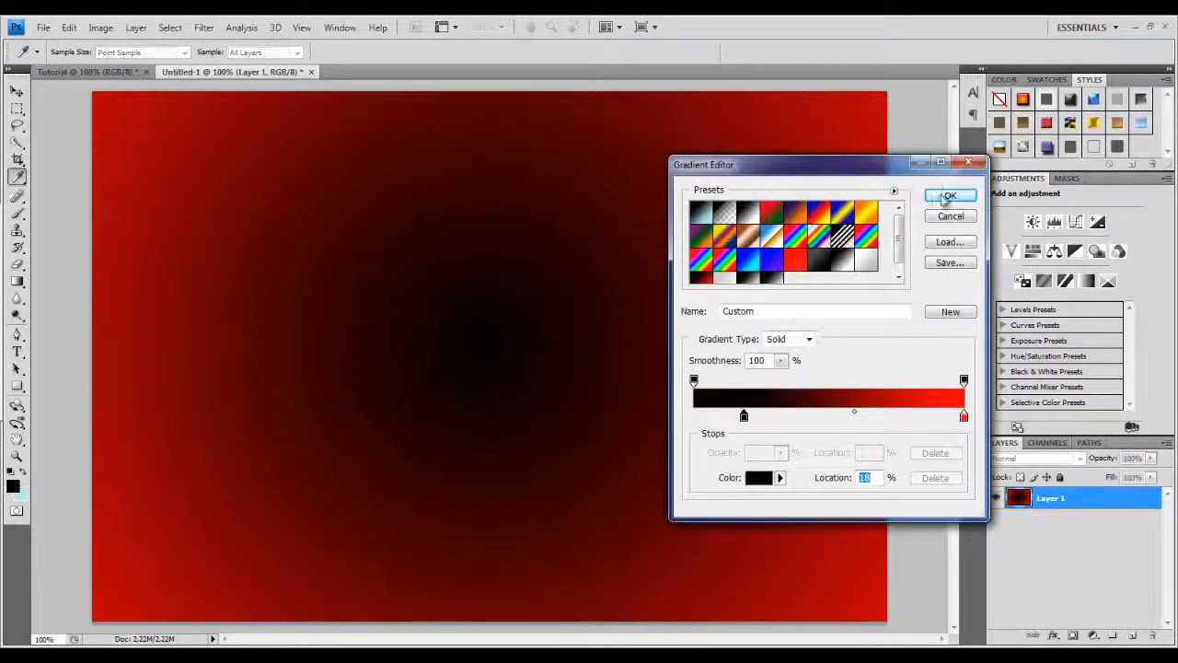
click(950, 195)
drag(484, 333, 949, 332)
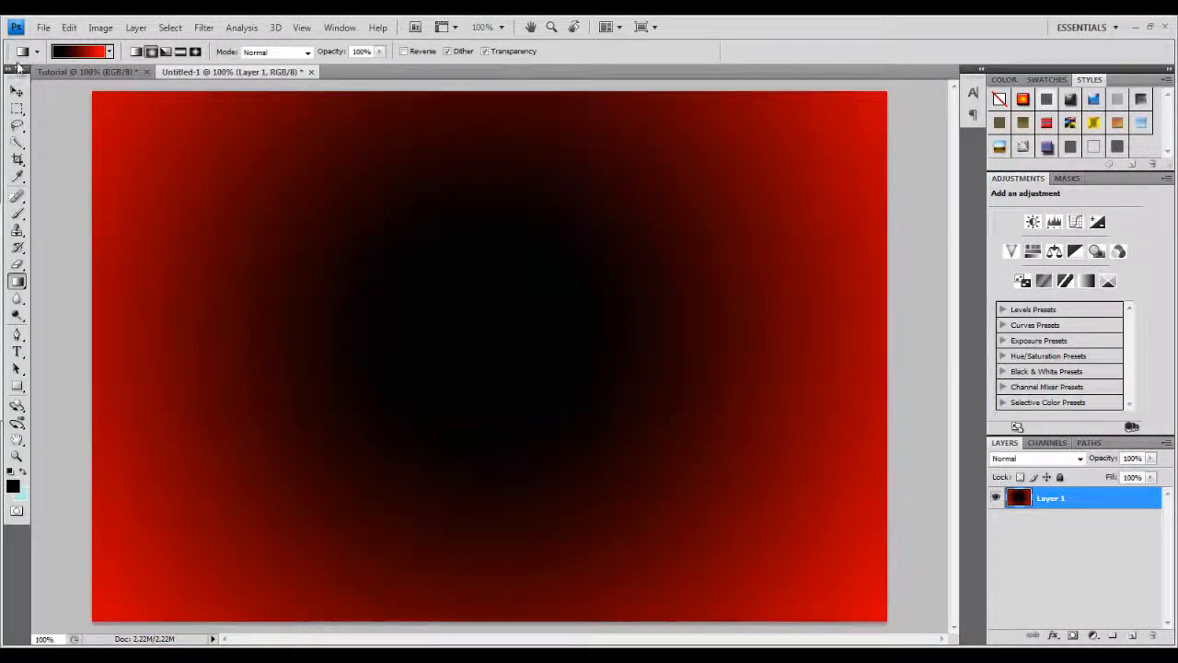
mouse_move(163, 72)
mouse_down()
mouse_move(524, 147)
mouse_move(180, 64)
mouse_up()
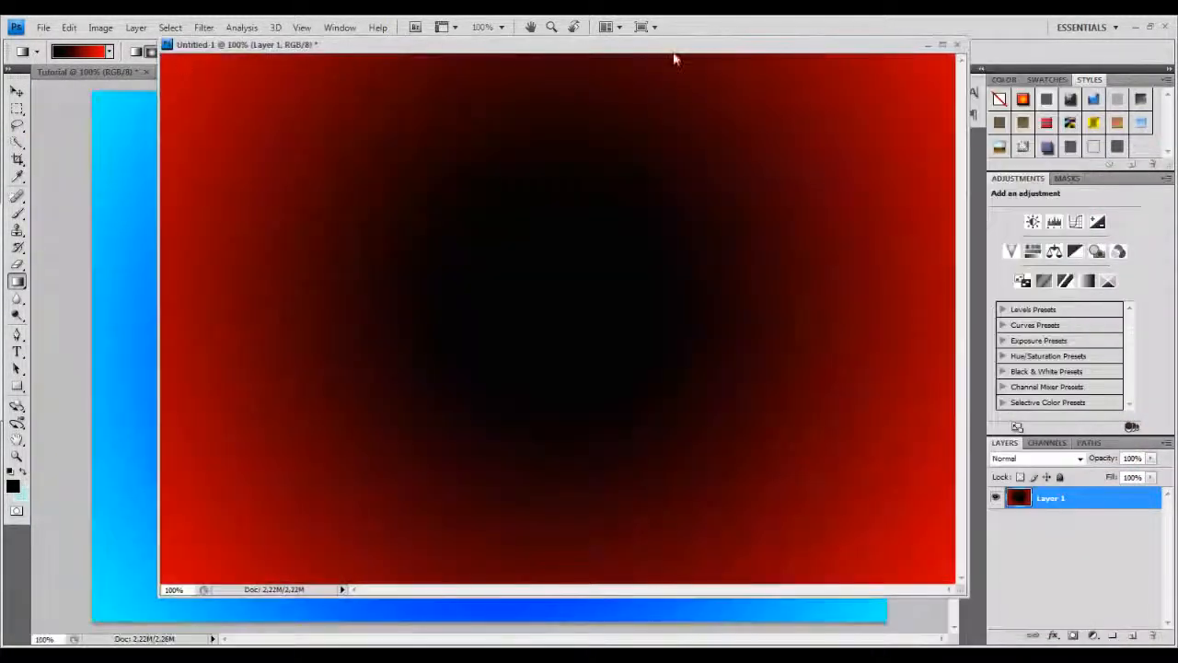
drag(328, 44, 198, 82)
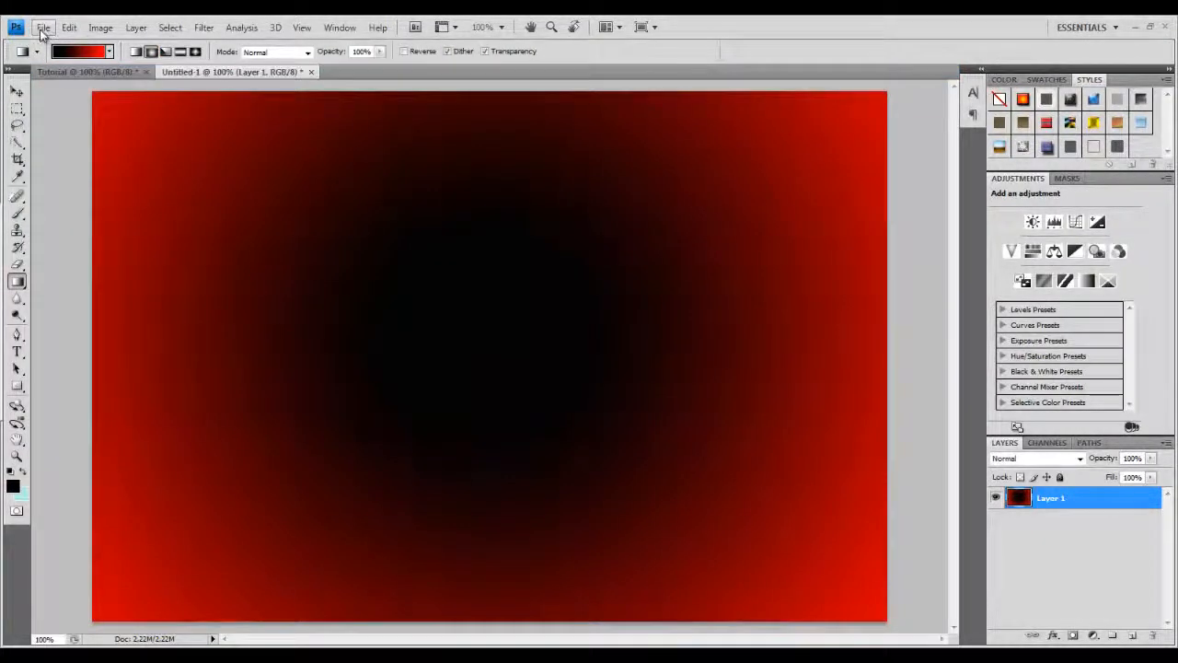
Save the gradient document as a JPEG in the Youtube Outro folder, then close it without saving.
click(43, 27)
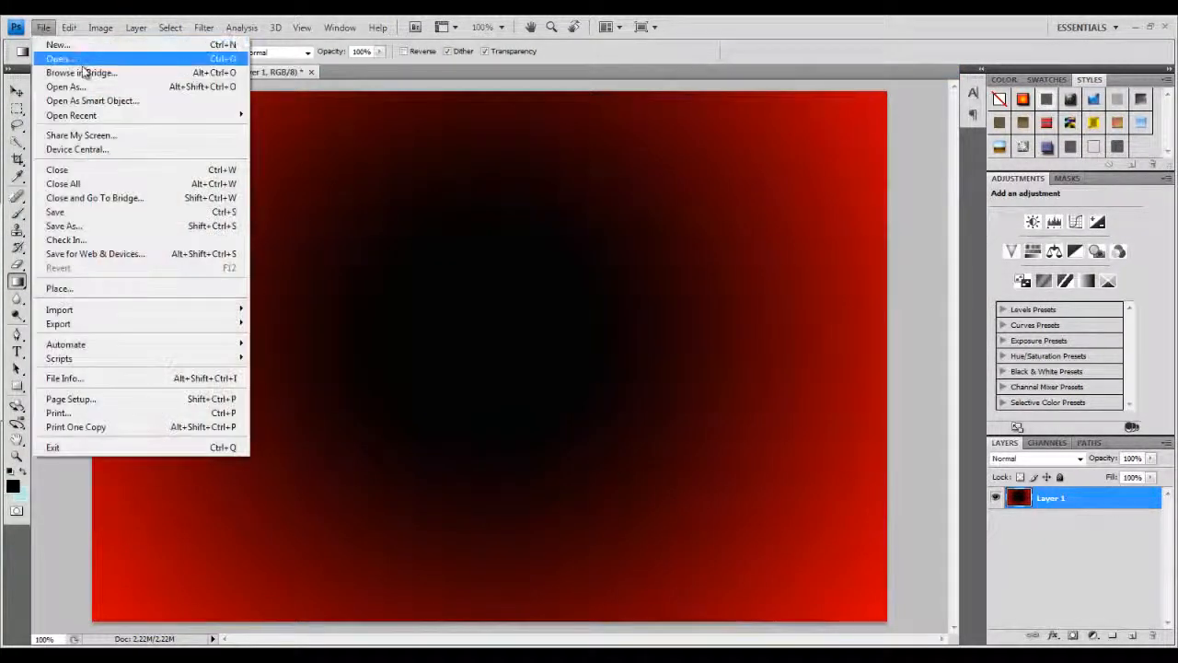
click(64, 225)
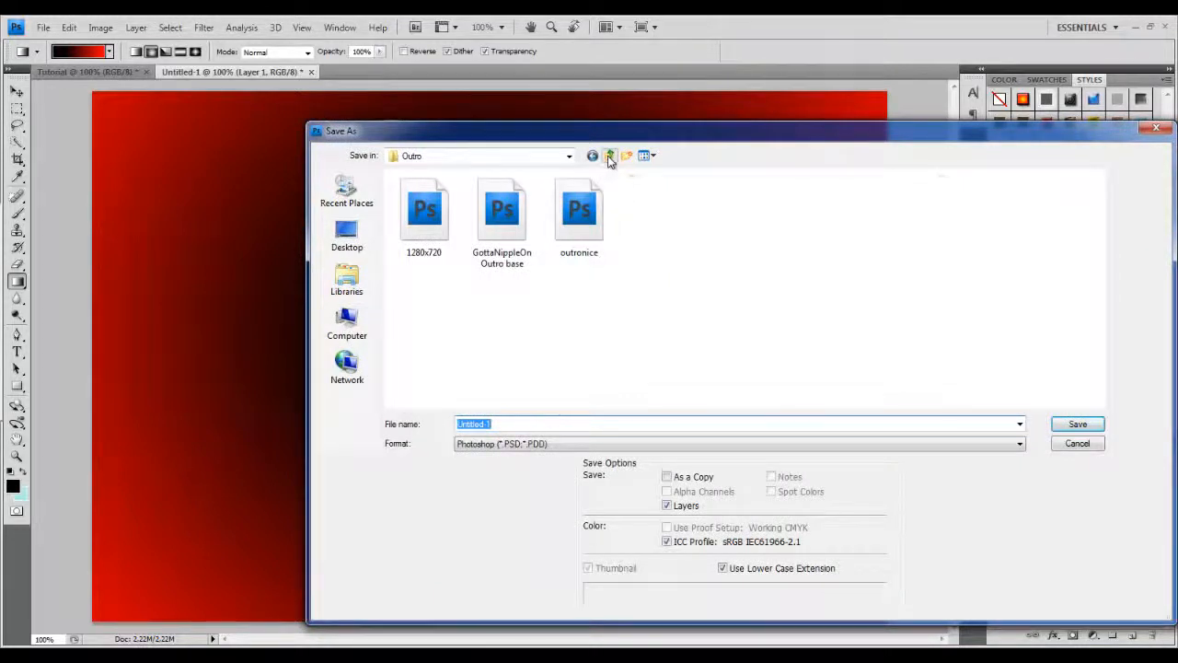
click(609, 157)
click(609, 157)
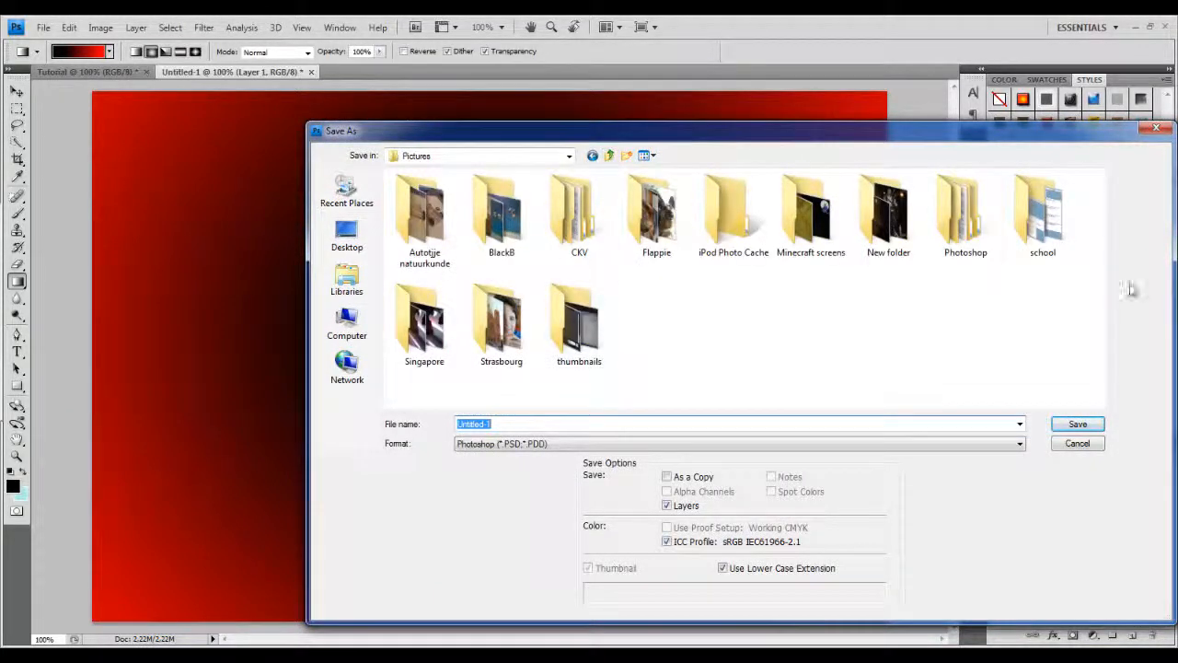
double_click(963, 247)
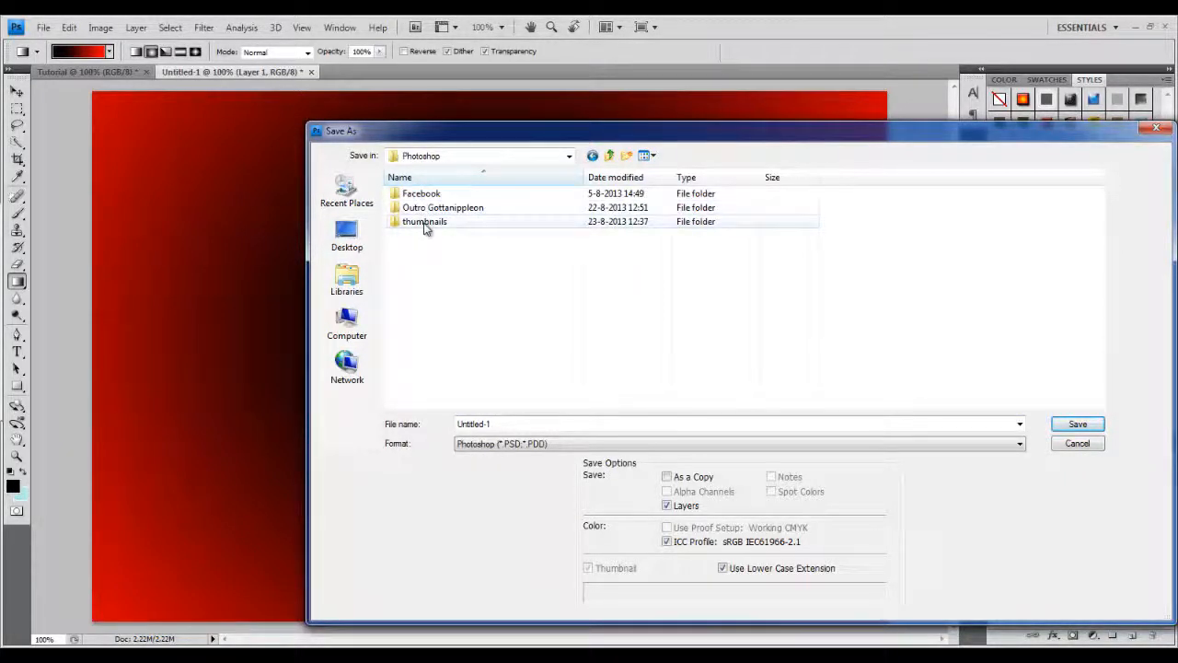
double_click(424, 223)
double_click(428, 250)
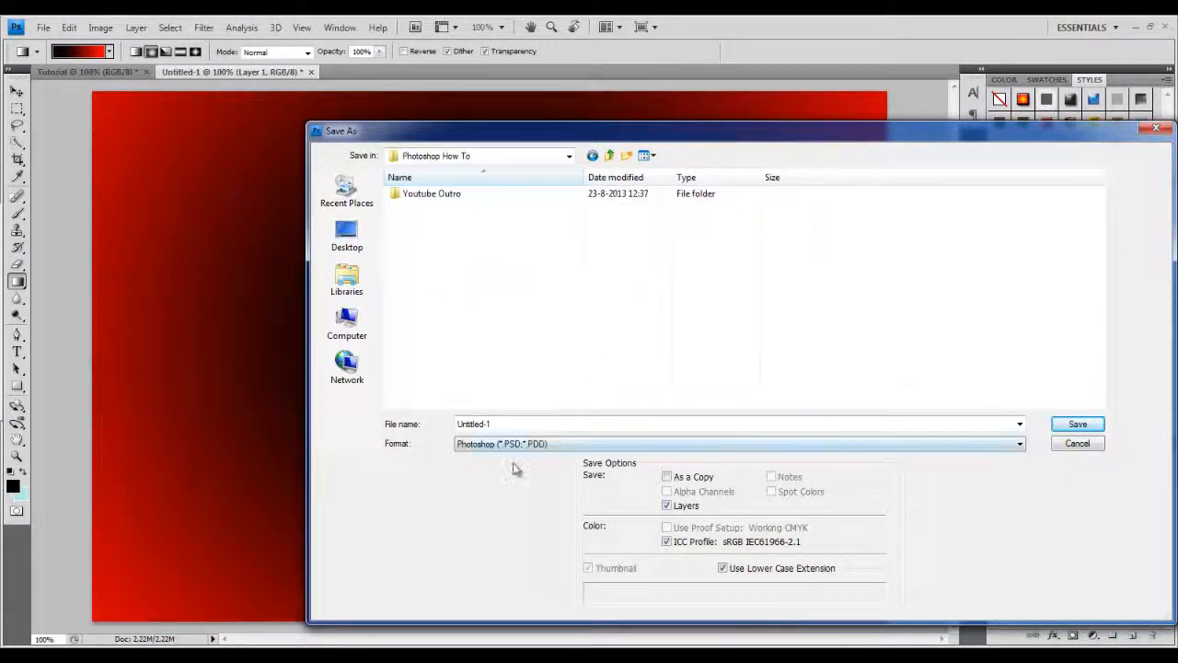
double_click(432, 192)
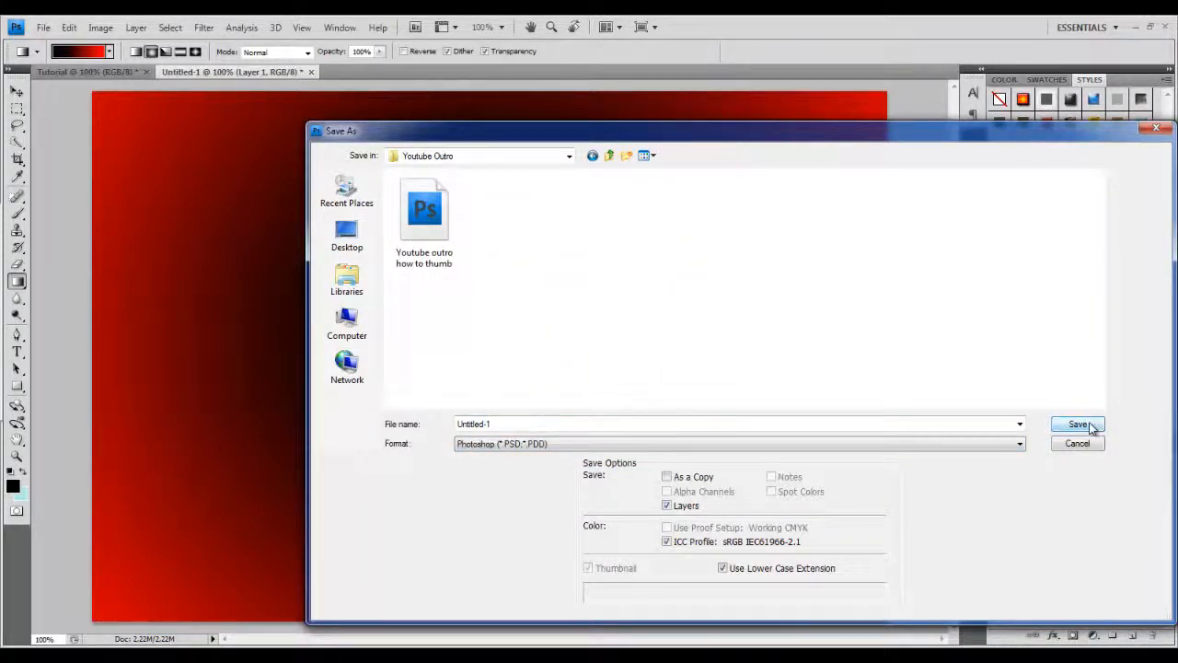
click(1020, 443)
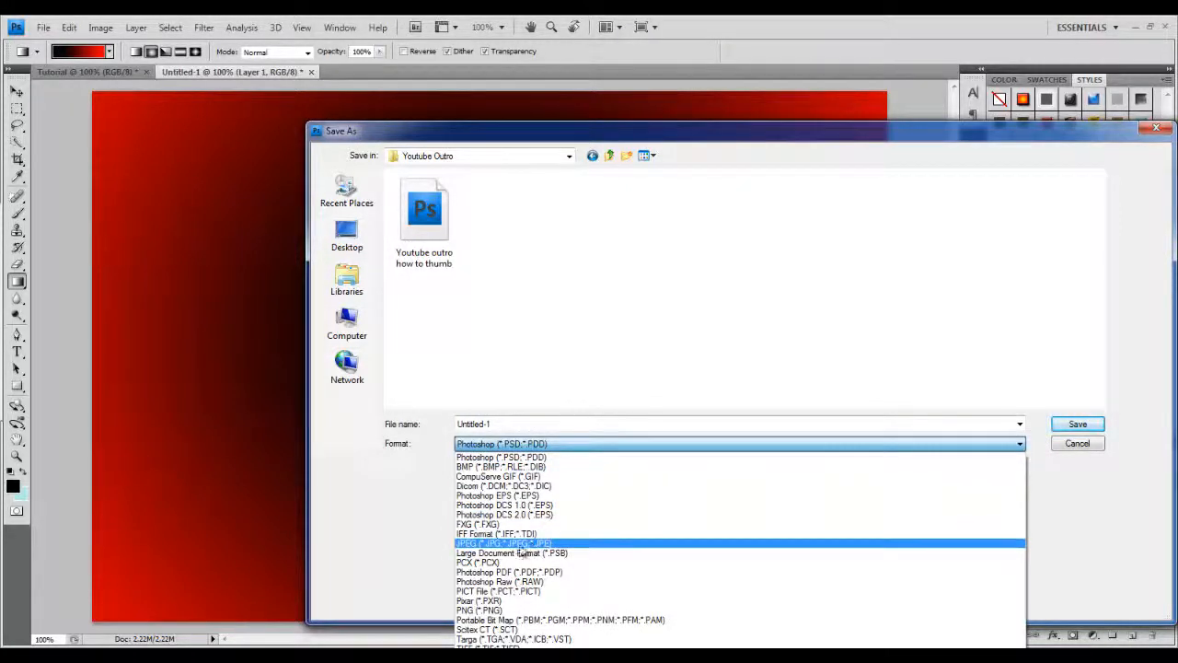
click(507, 544)
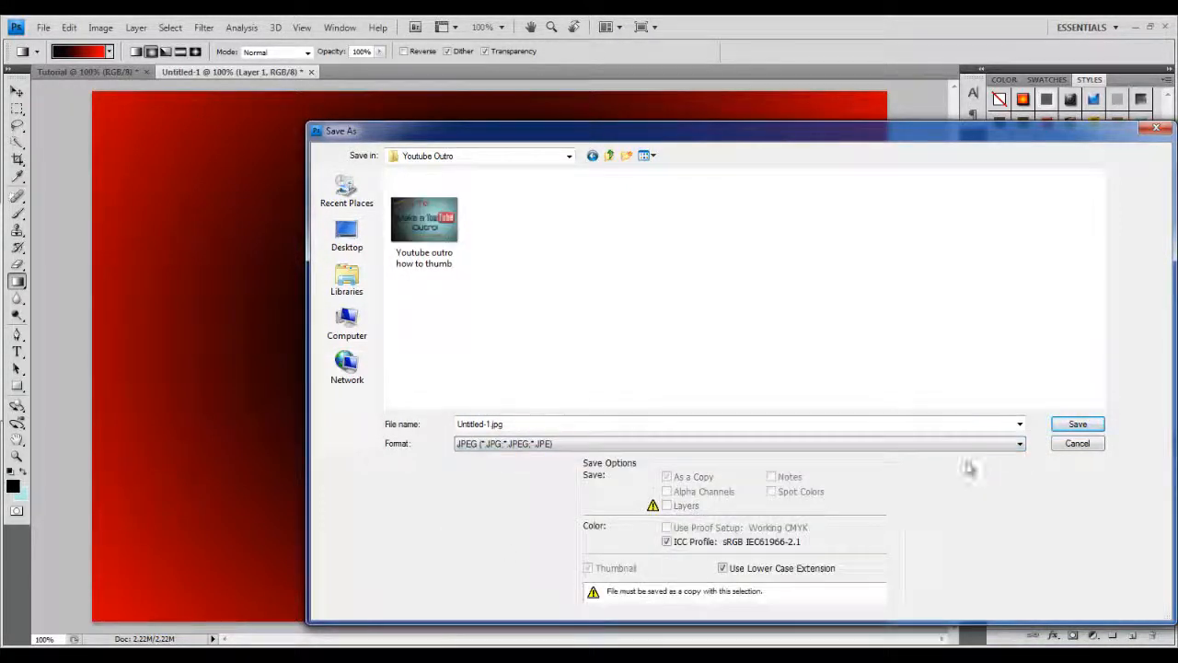
click(1079, 425)
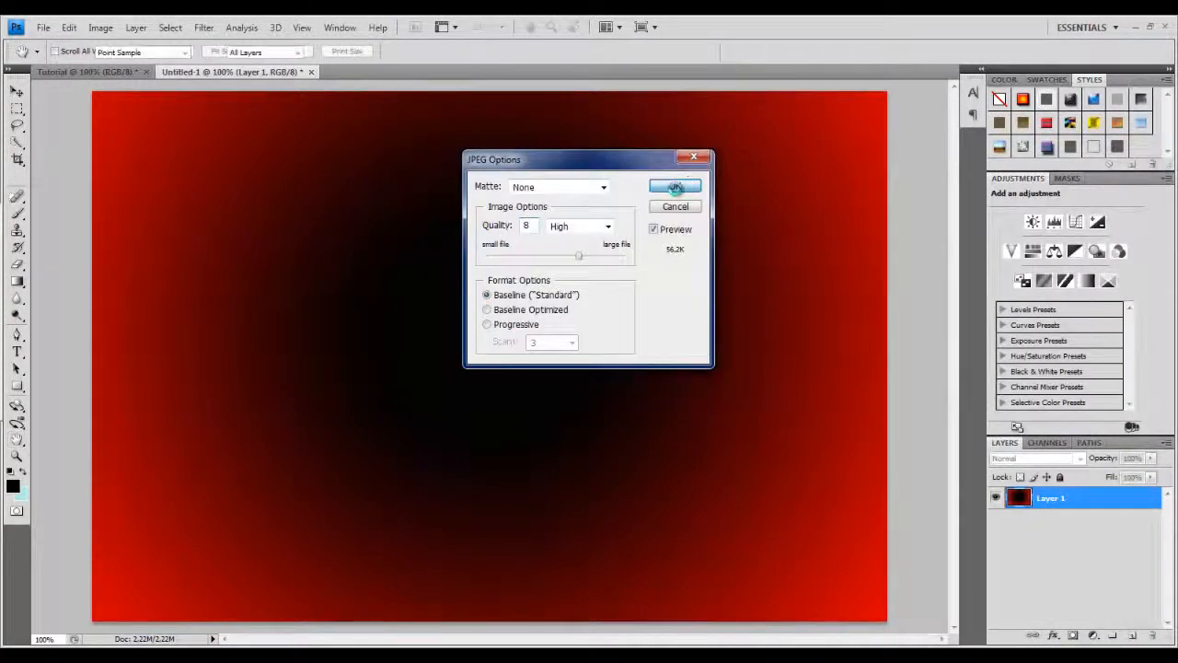
click(675, 187)
click(312, 73)
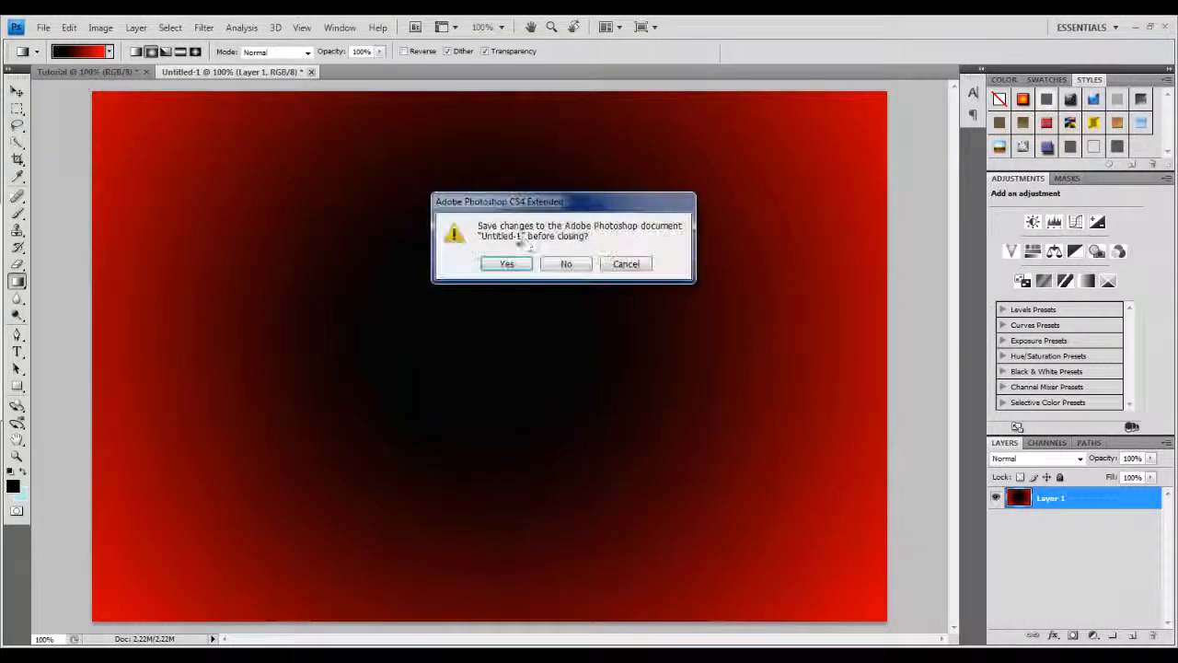
click(558, 265)
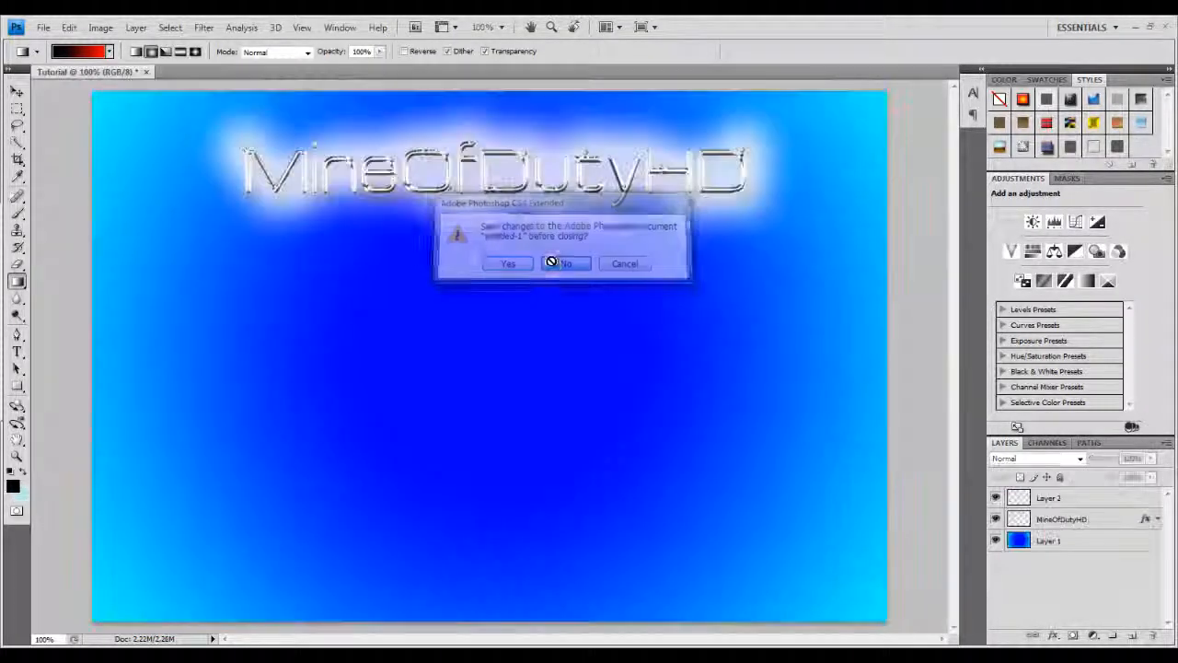
Place the saved Untitled-1 gradient image above the title layer, scaled to about 32.5% and positioned left below the title.
click(1062, 498)
click(43, 27)
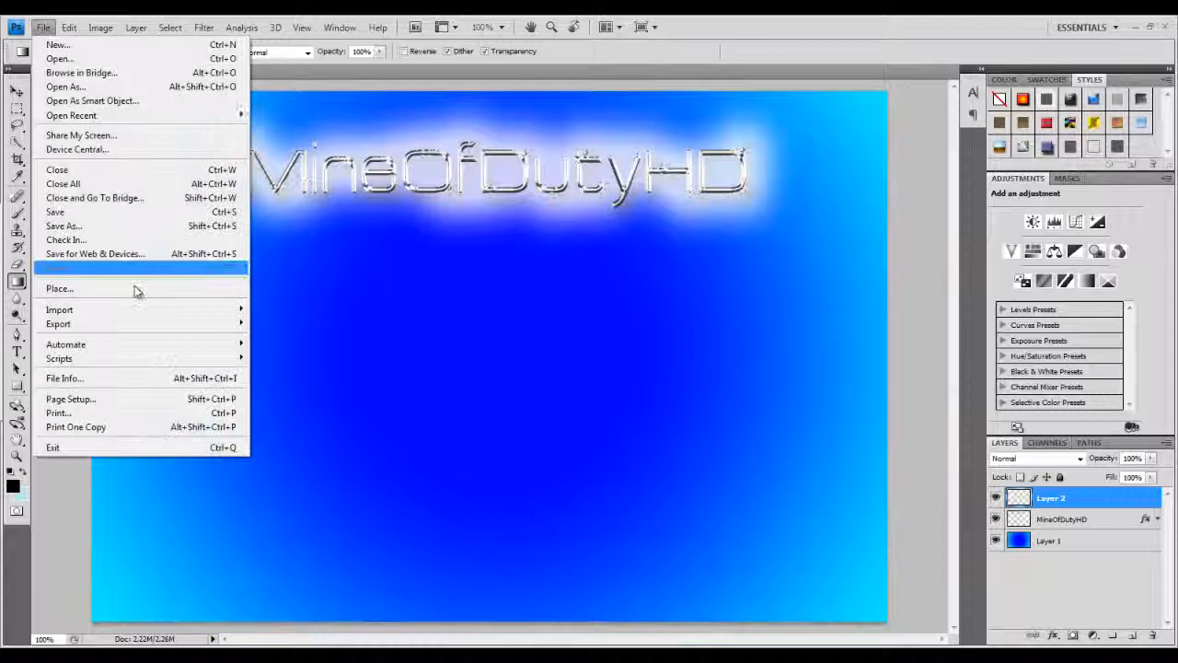
click(125, 292)
double_click(398, 232)
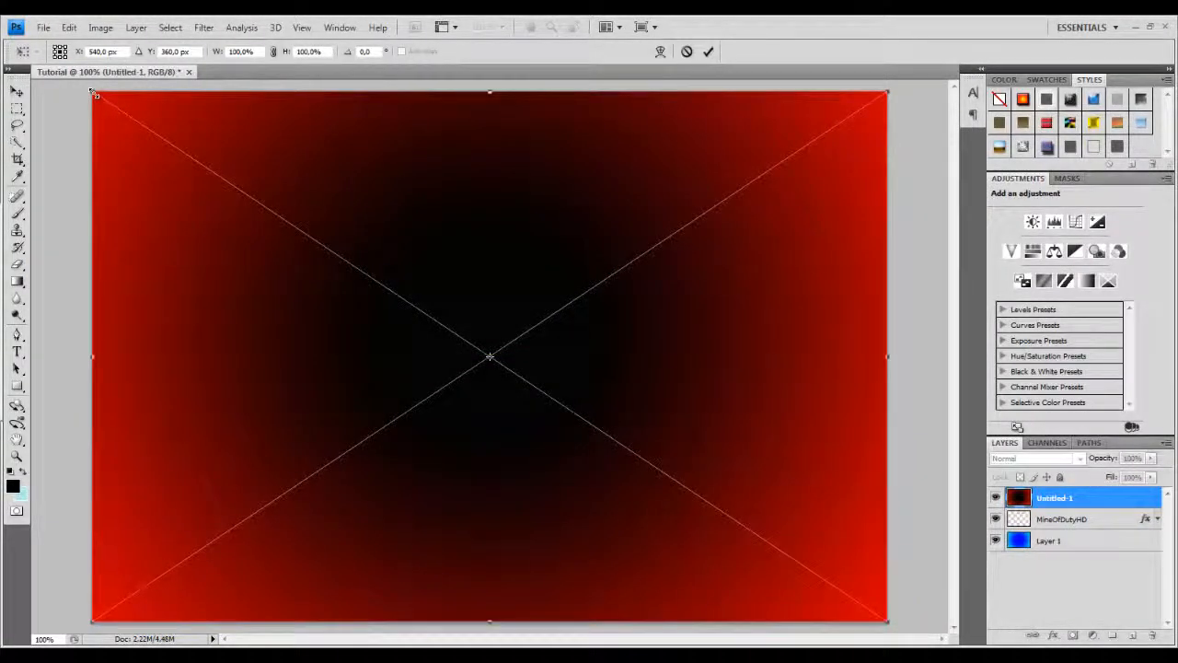
drag(93, 93, 689, 506)
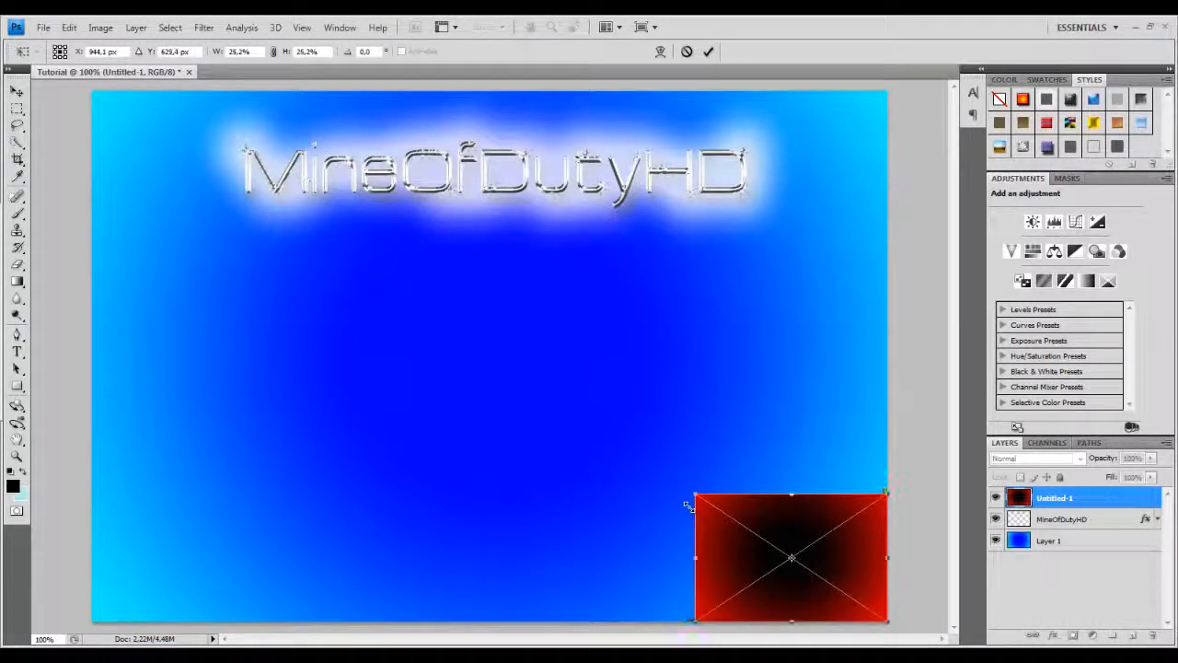
drag(750, 550, 292, 296)
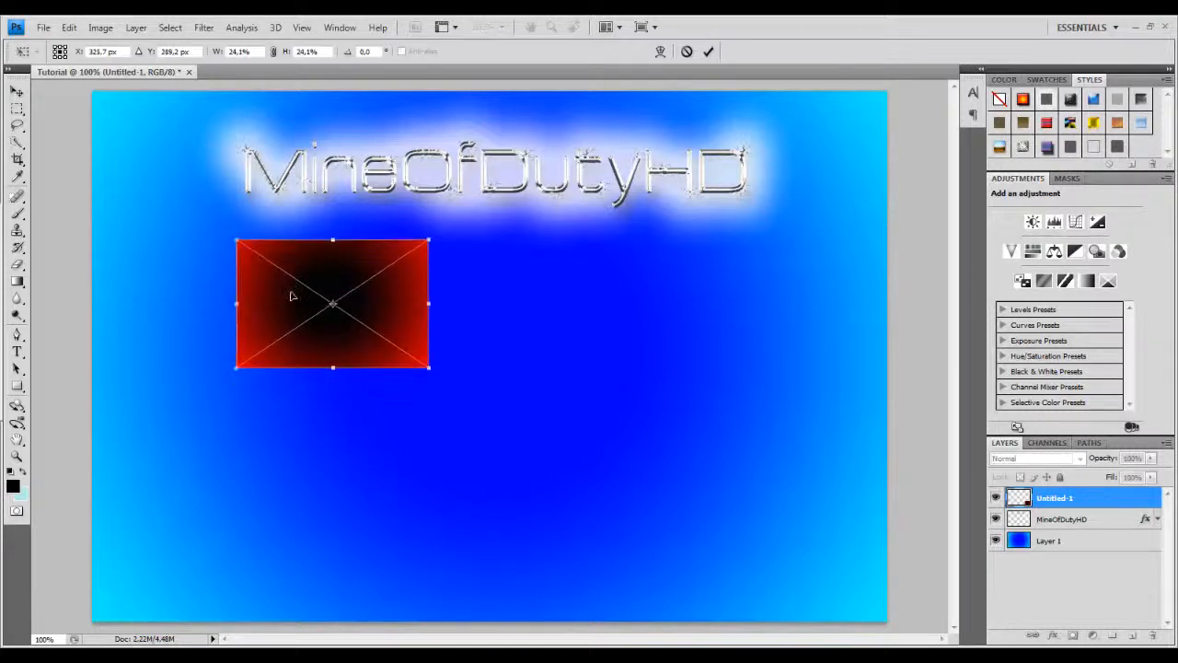
drag(445, 385, 490, 416)
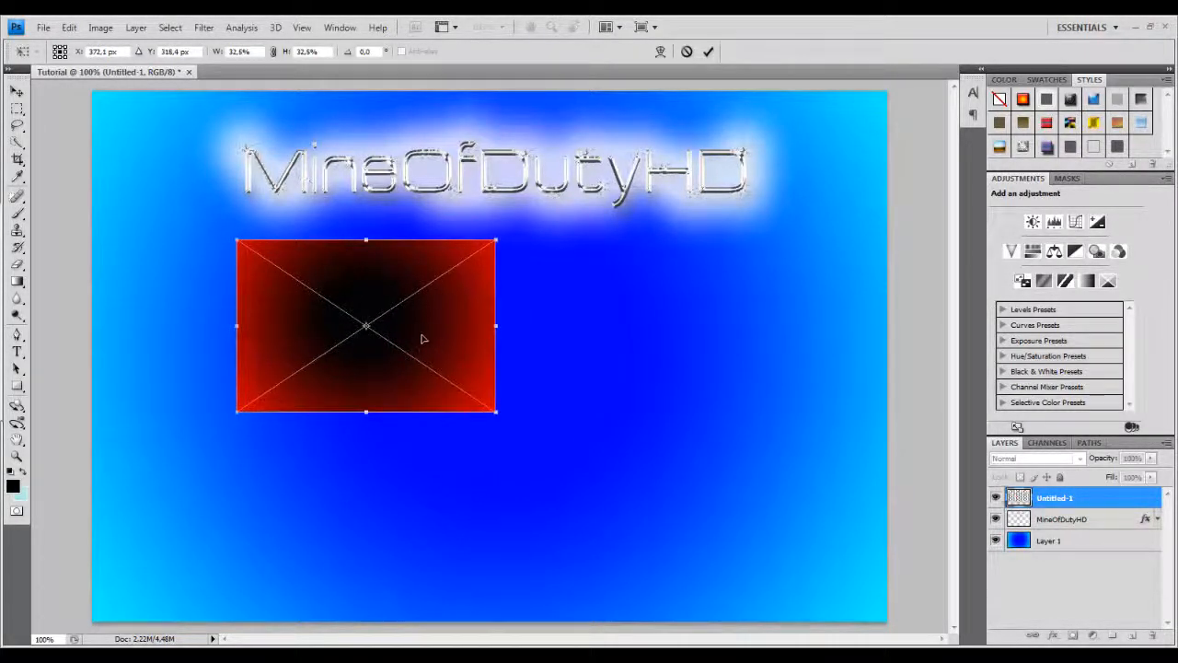
drag(418, 341, 414, 357)
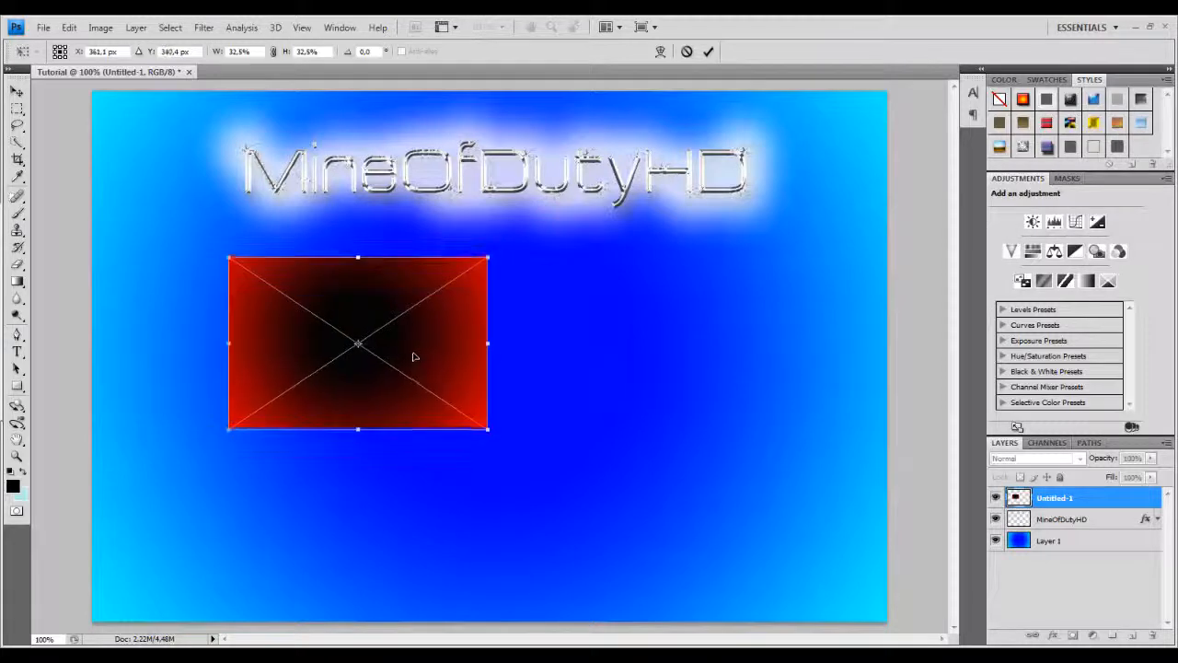
click(44, 28)
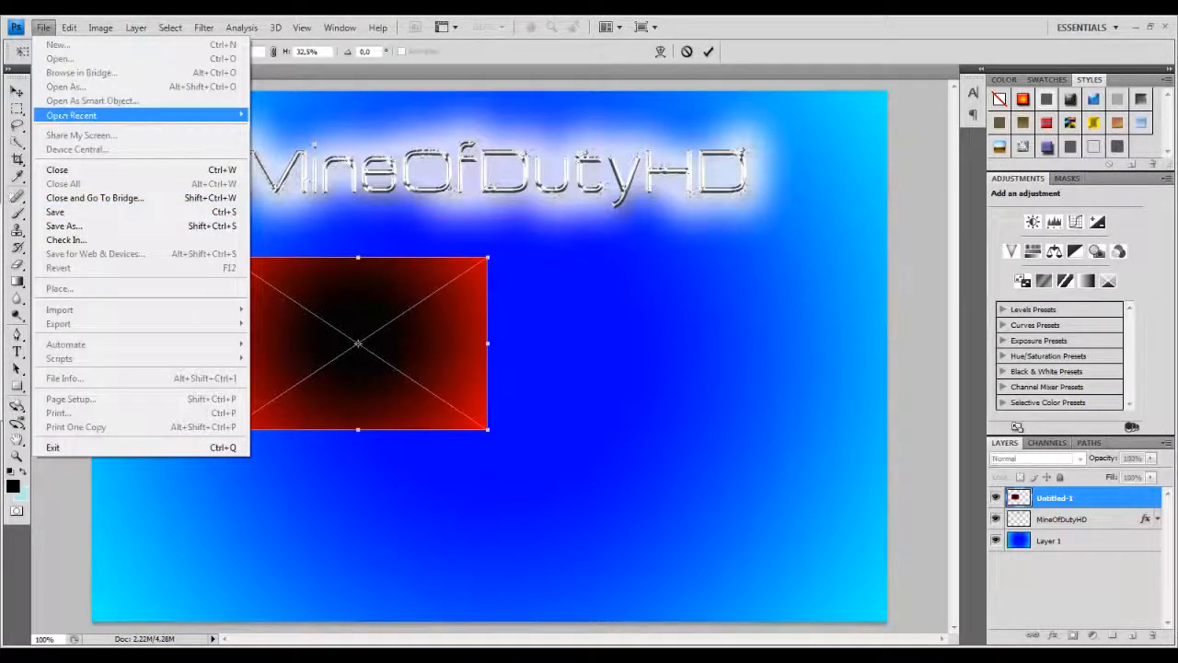
click(5, 88)
click(13, 91)
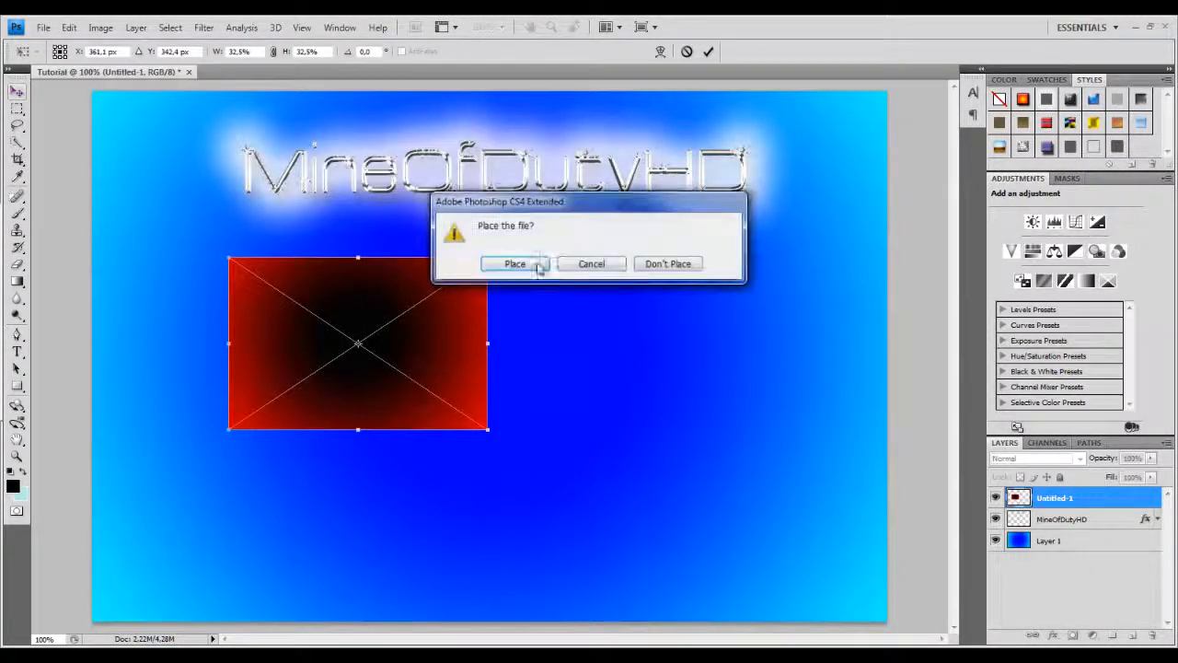
click(537, 265)
Open the GottaNippleOn Outro base JPEG as a reference layout, then close it.
click(43, 30)
click(55, 59)
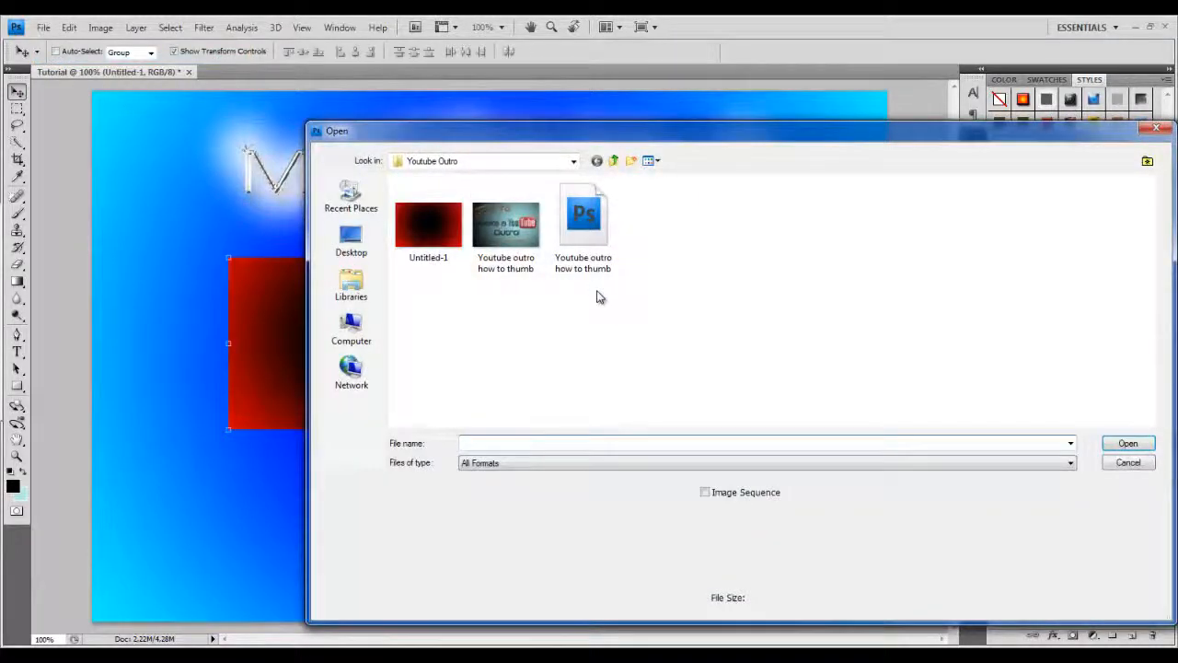
click(613, 161)
click(613, 161)
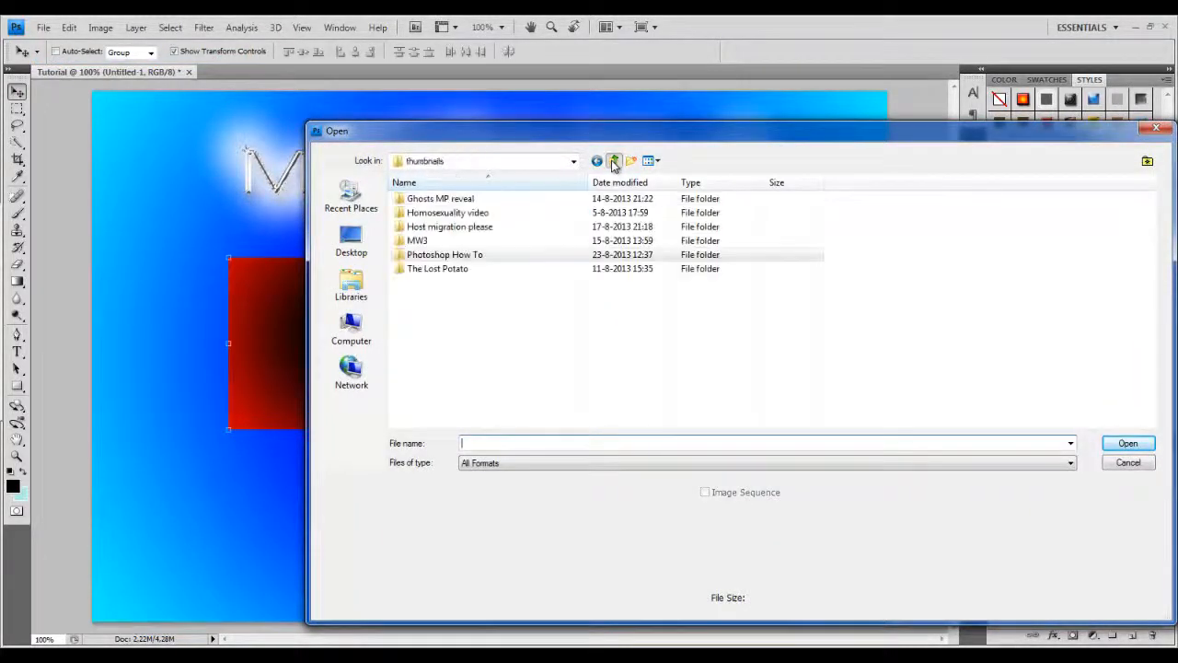
click(613, 161)
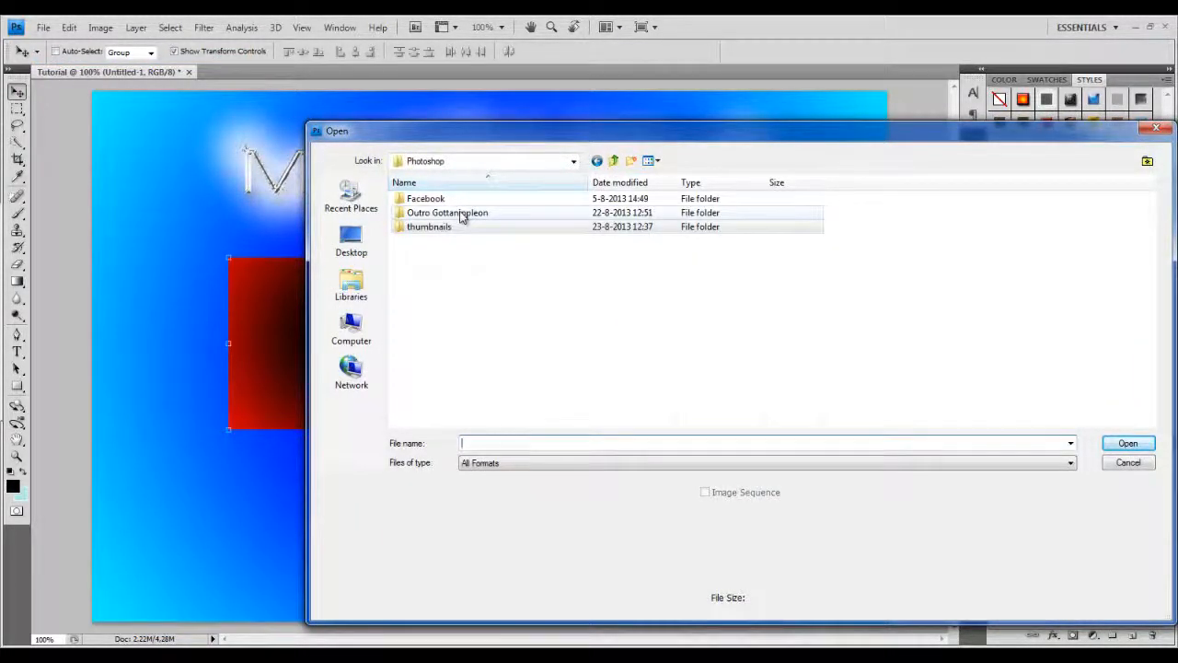
double_click(482, 212)
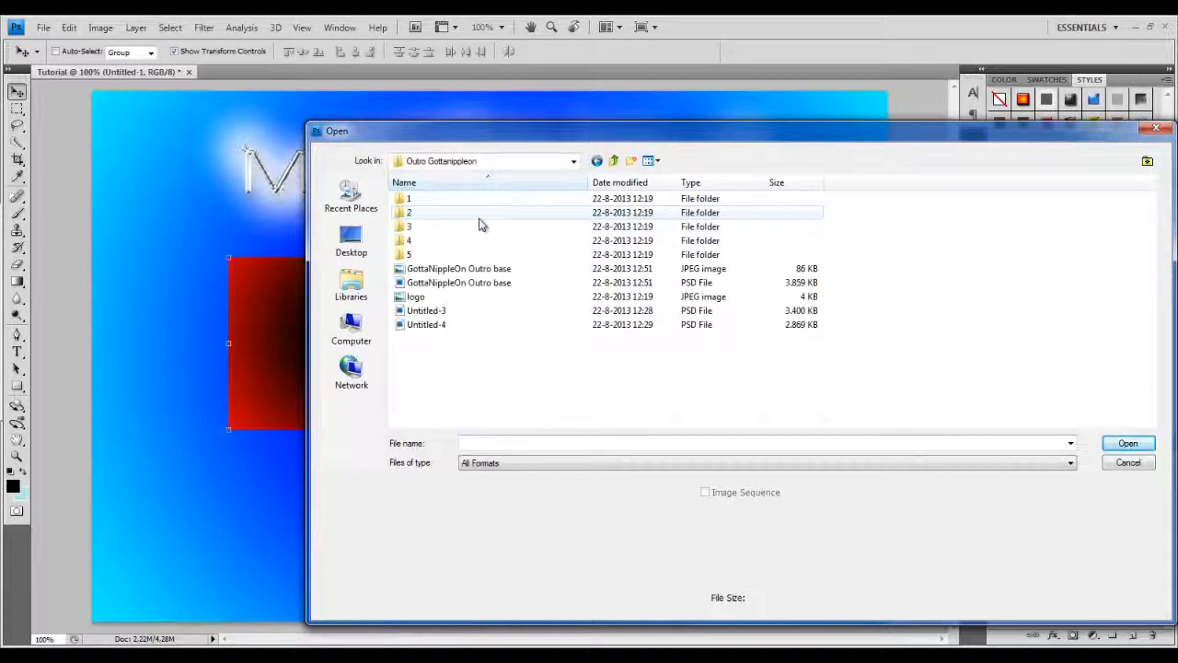
double_click(473, 268)
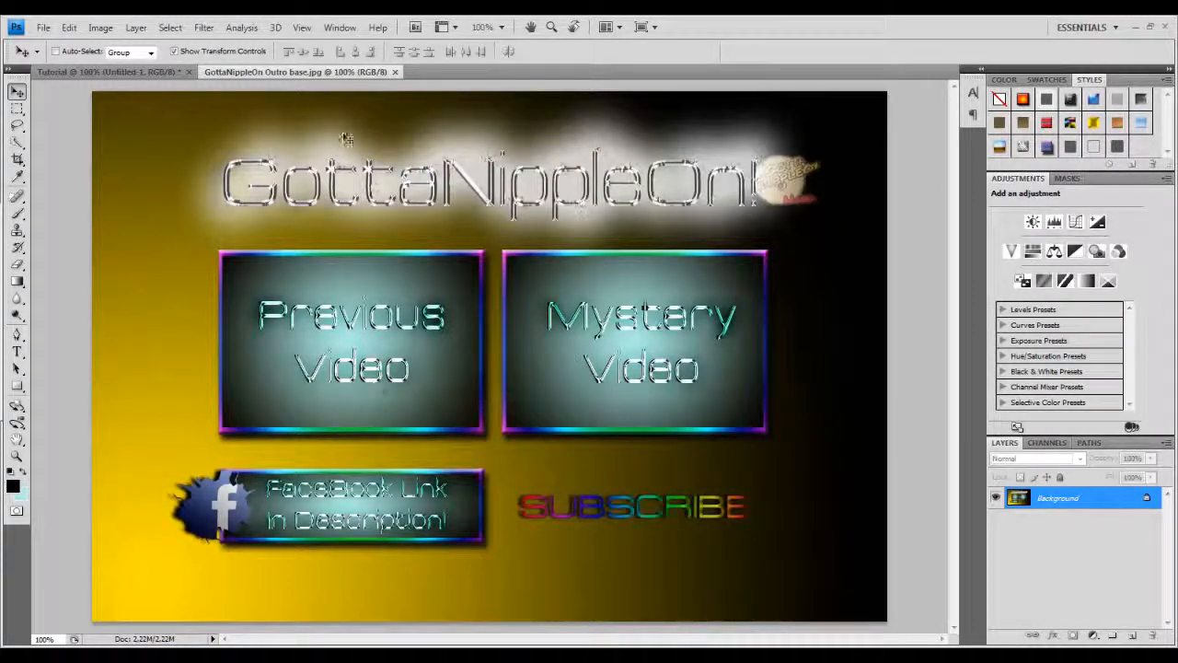
click(394, 72)
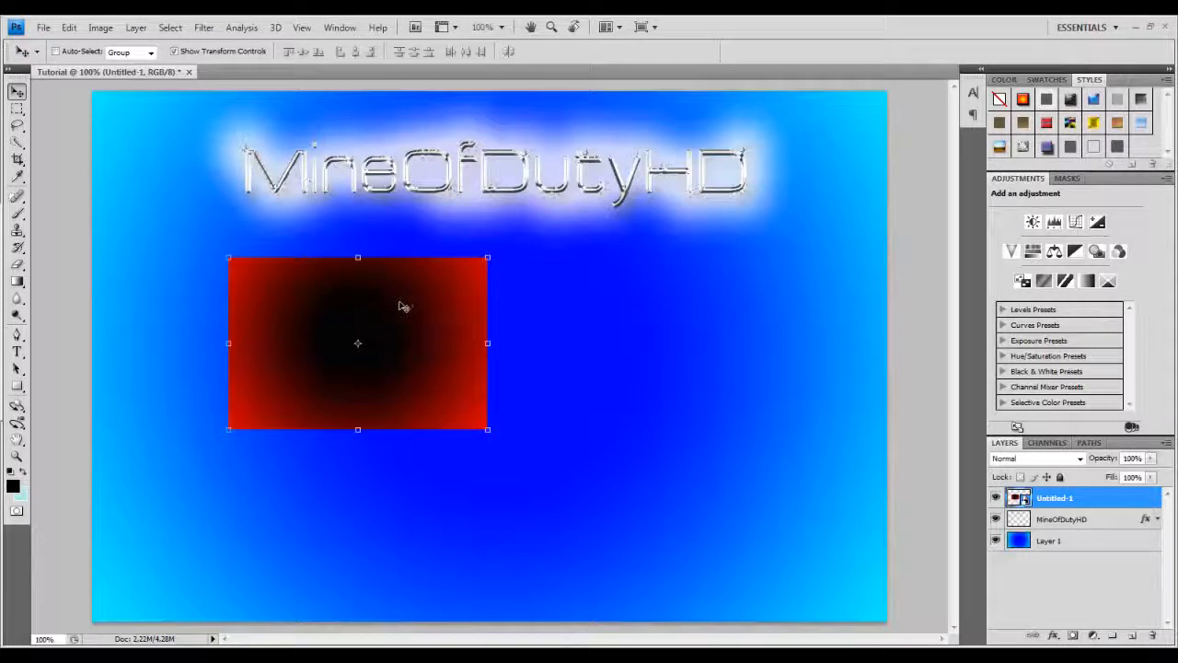
Duplicate the red-black gradient box layer and move the copy to the right of the original box.
right_click(1075, 499)
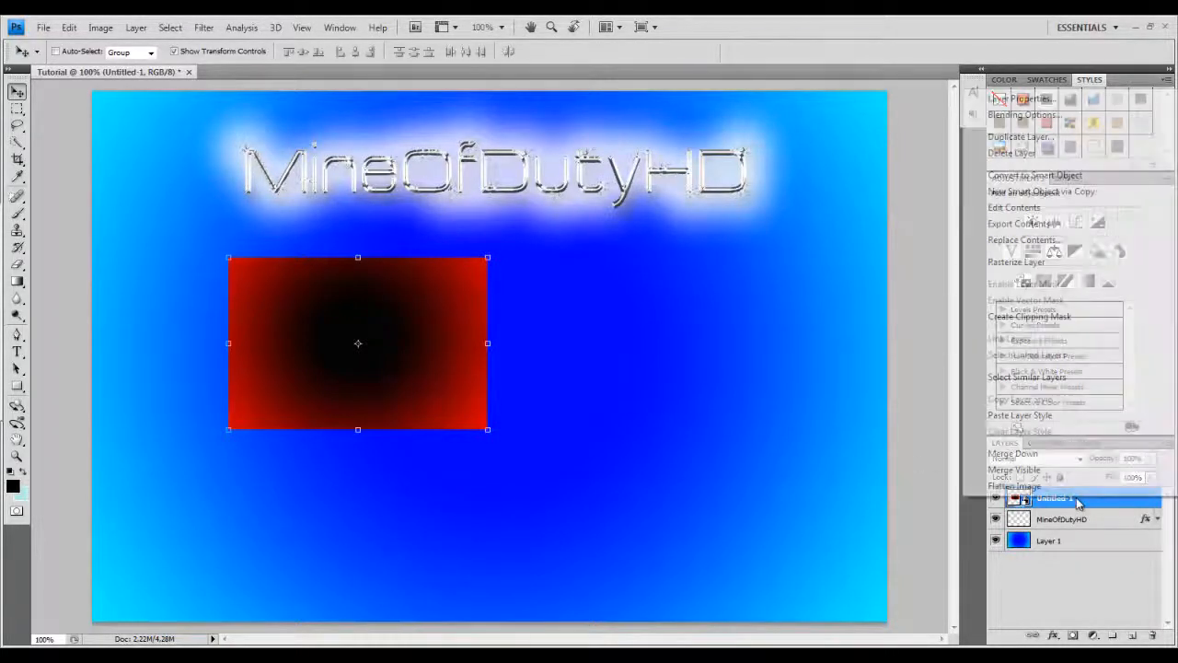
click(1018, 136)
click(716, 212)
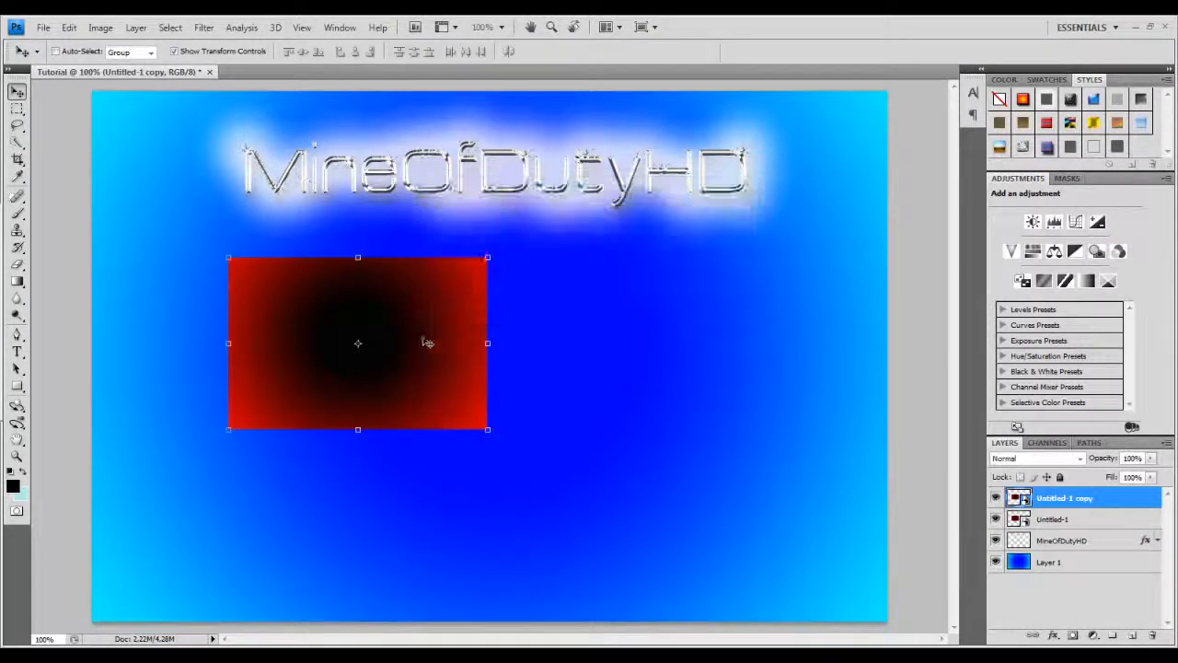
drag(421, 343, 705, 340)
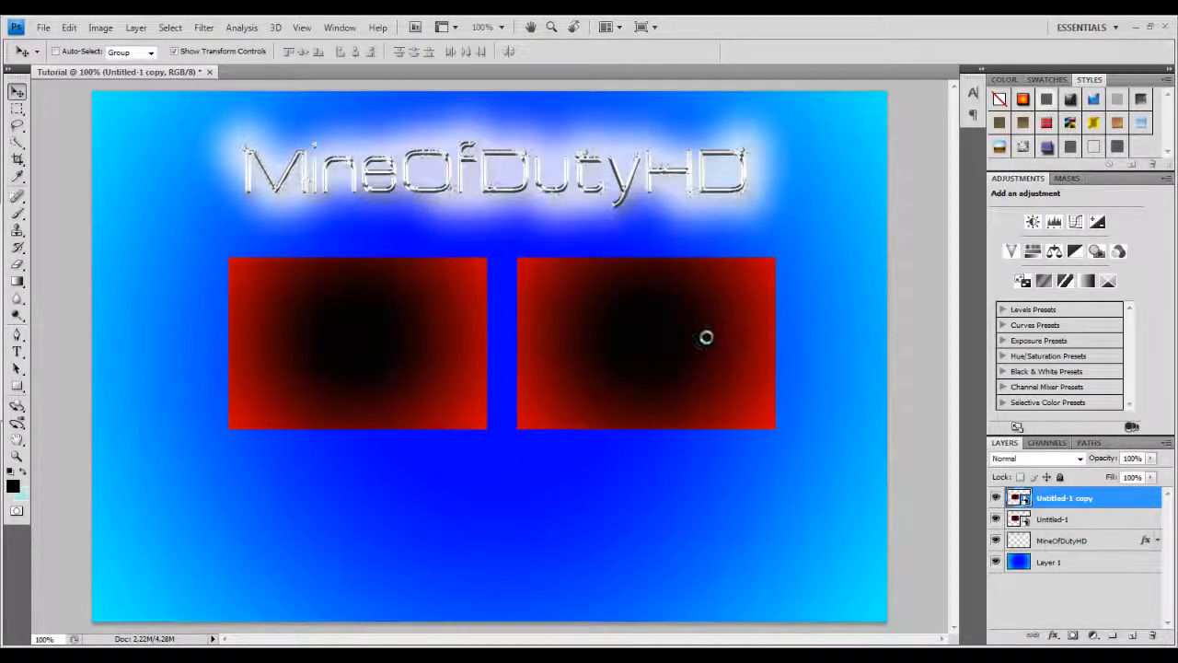
drag(373, 359, 363, 355)
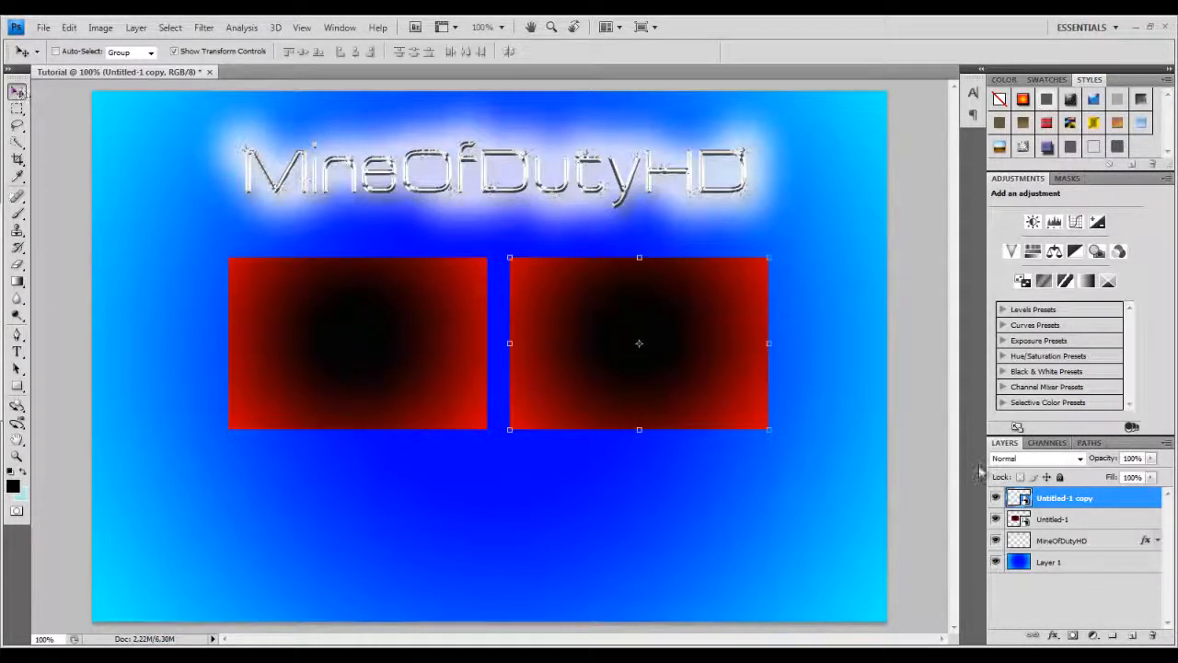
Nudge the original box slightly left and the copy slightly right to even out the gap between them.
click(1057, 519)
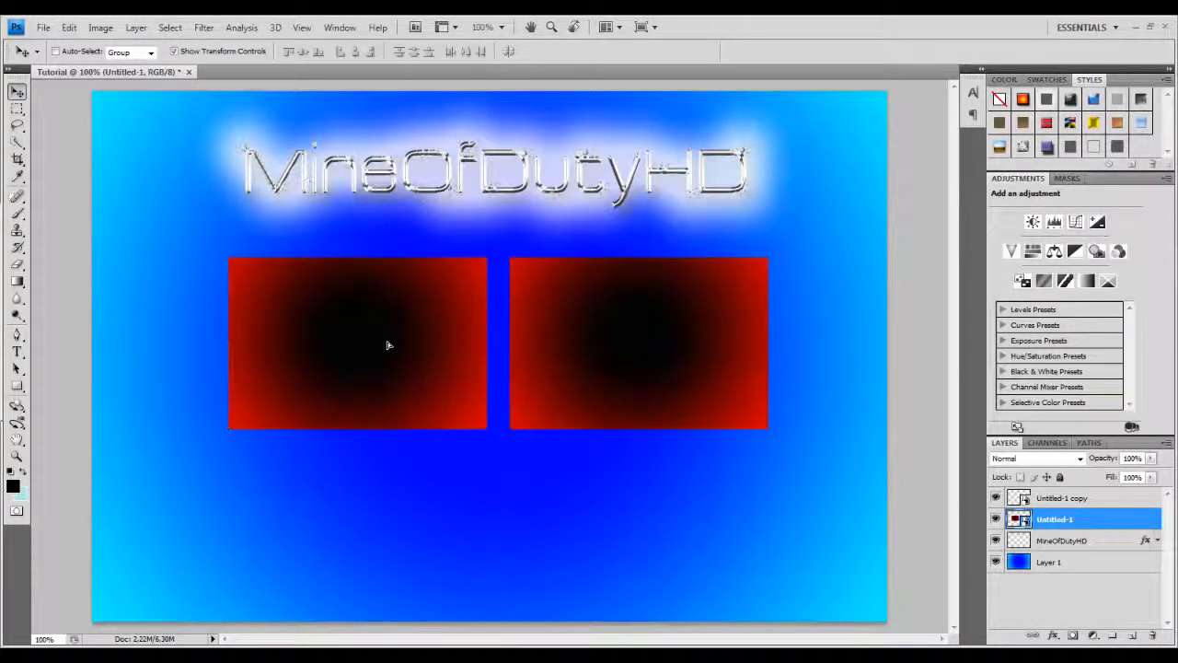
drag(388, 345, 385, 345)
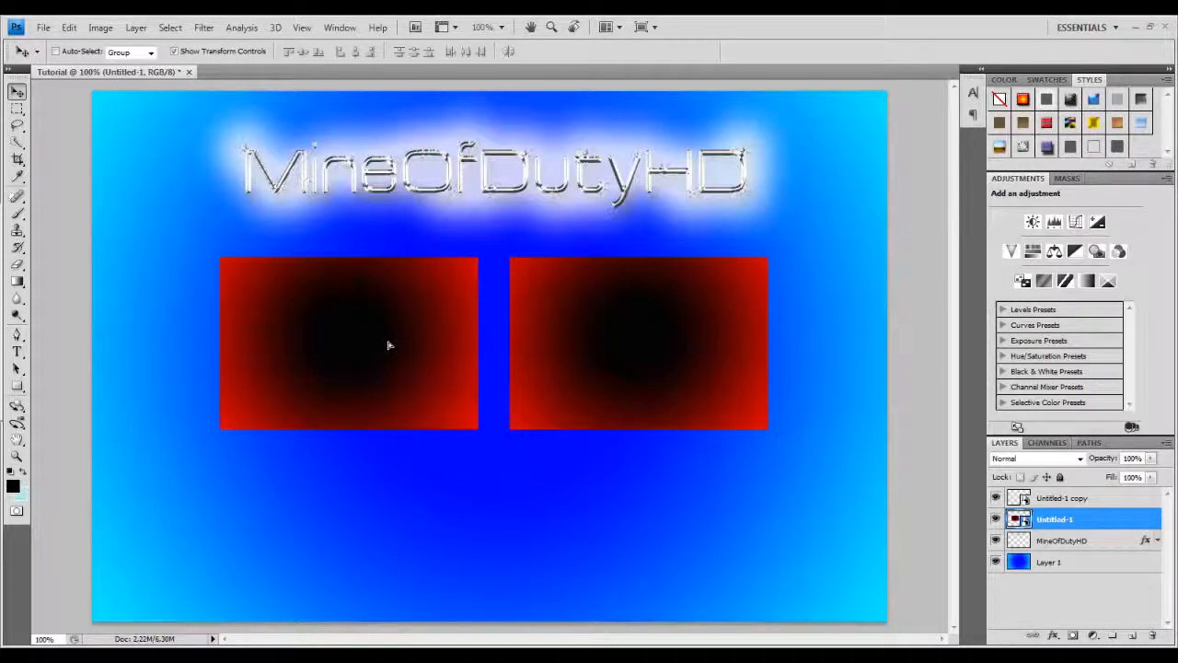
click(1063, 498)
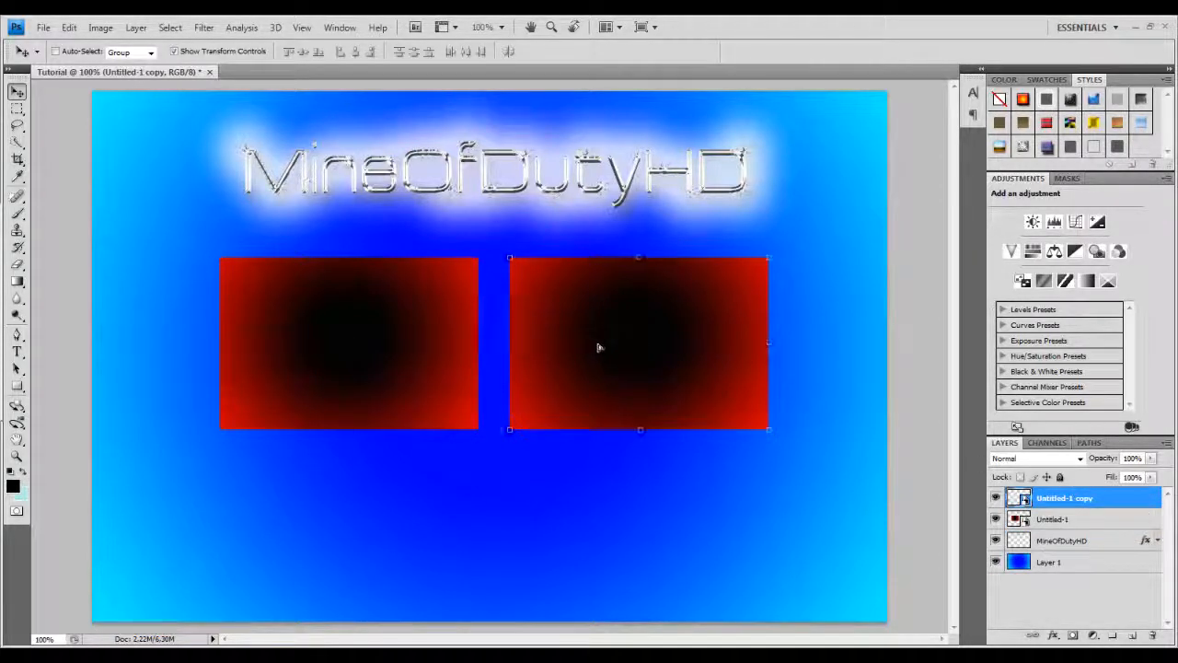
drag(599, 347, 605, 347)
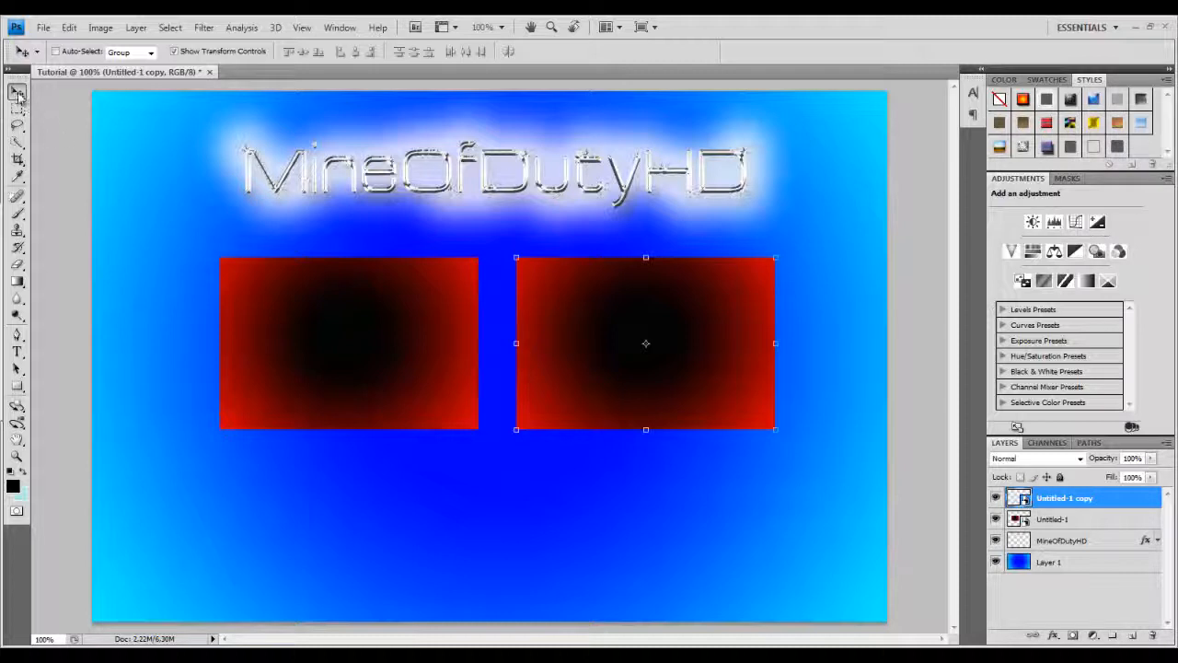
Add two new empty layers, Layer 2 and Layer 3, beneath the box layers and select Layer 2.
click(1079, 596)
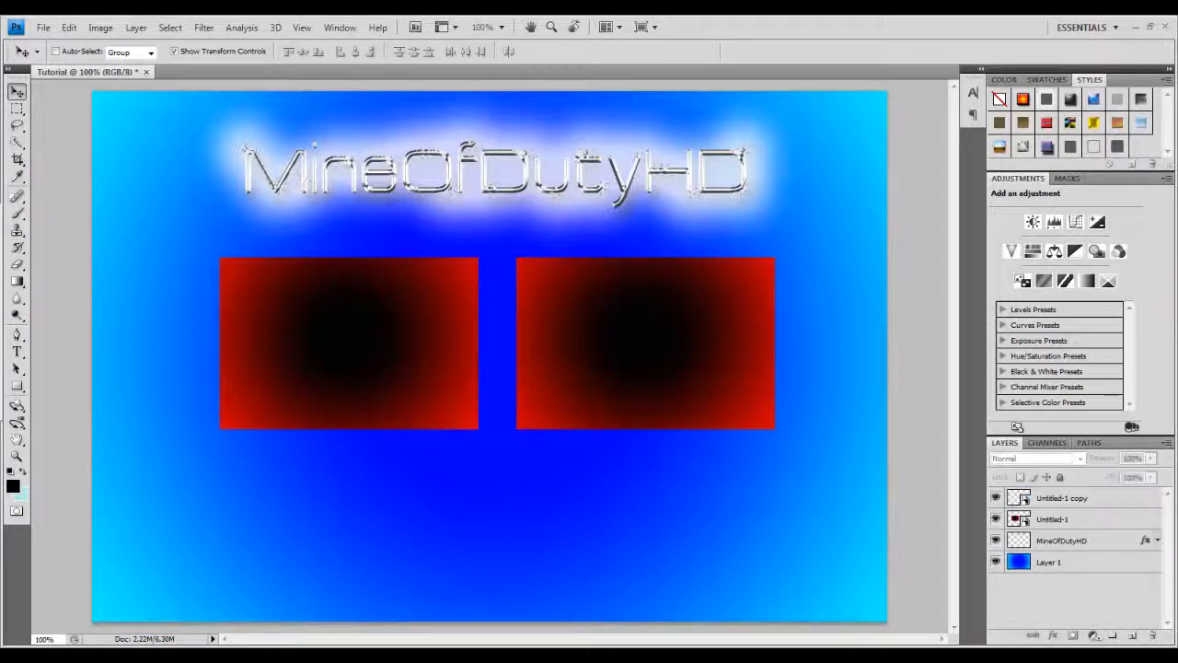
click(1131, 637)
drag(1068, 500, 1070, 549)
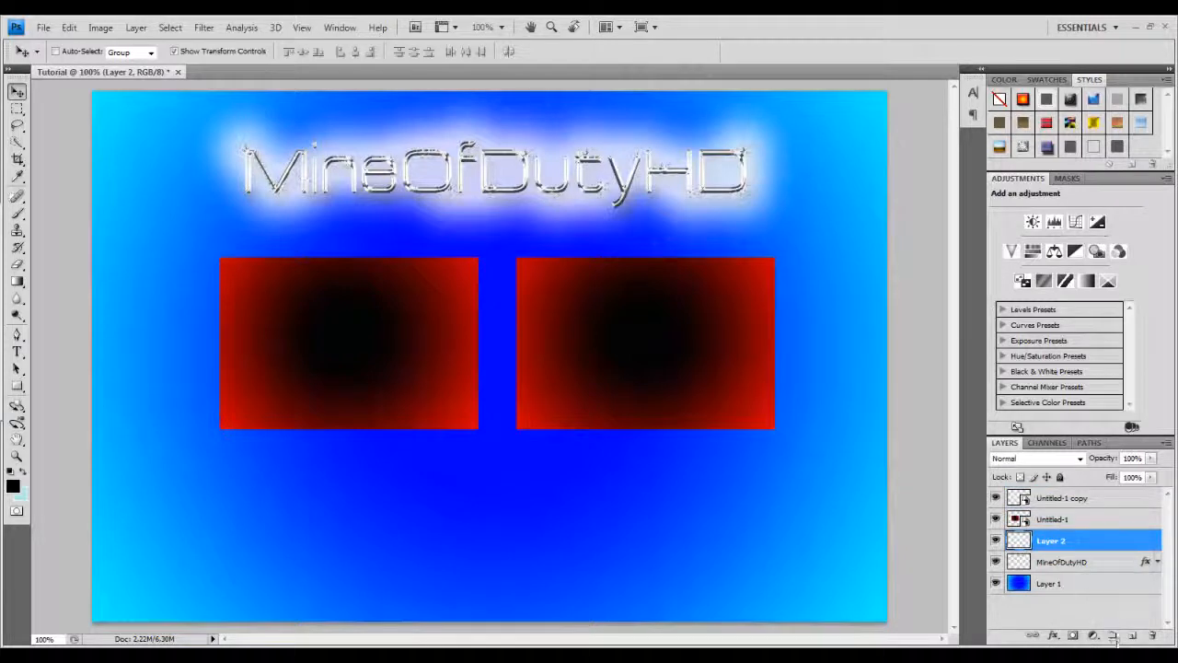
click(1132, 636)
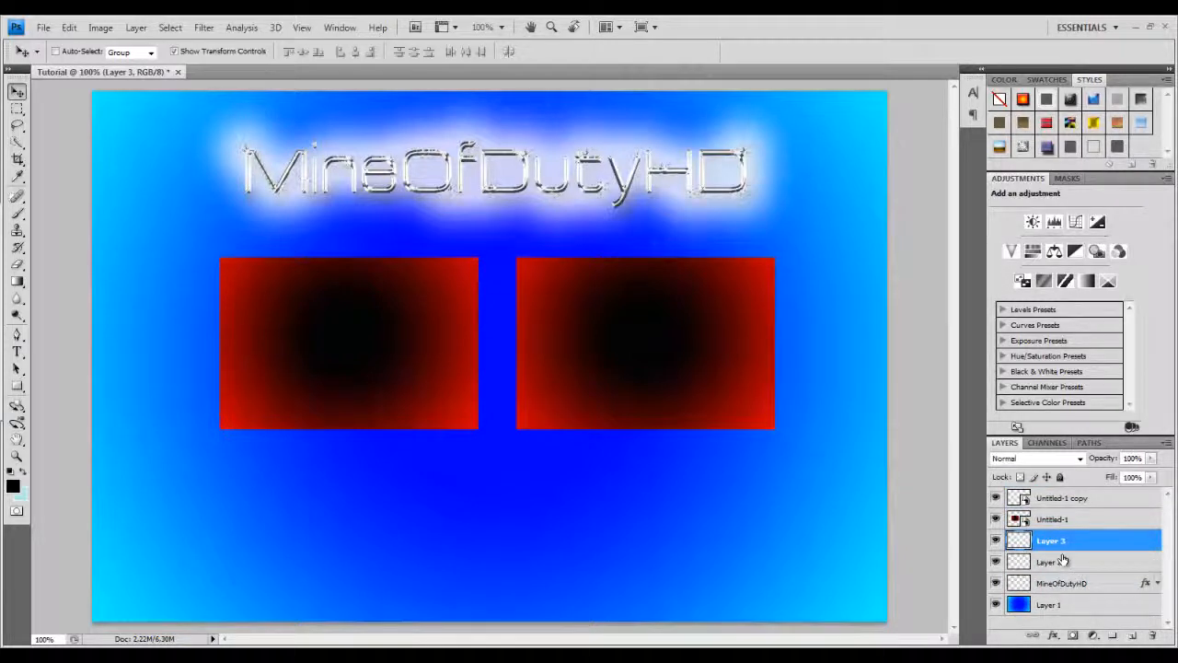
click(1059, 563)
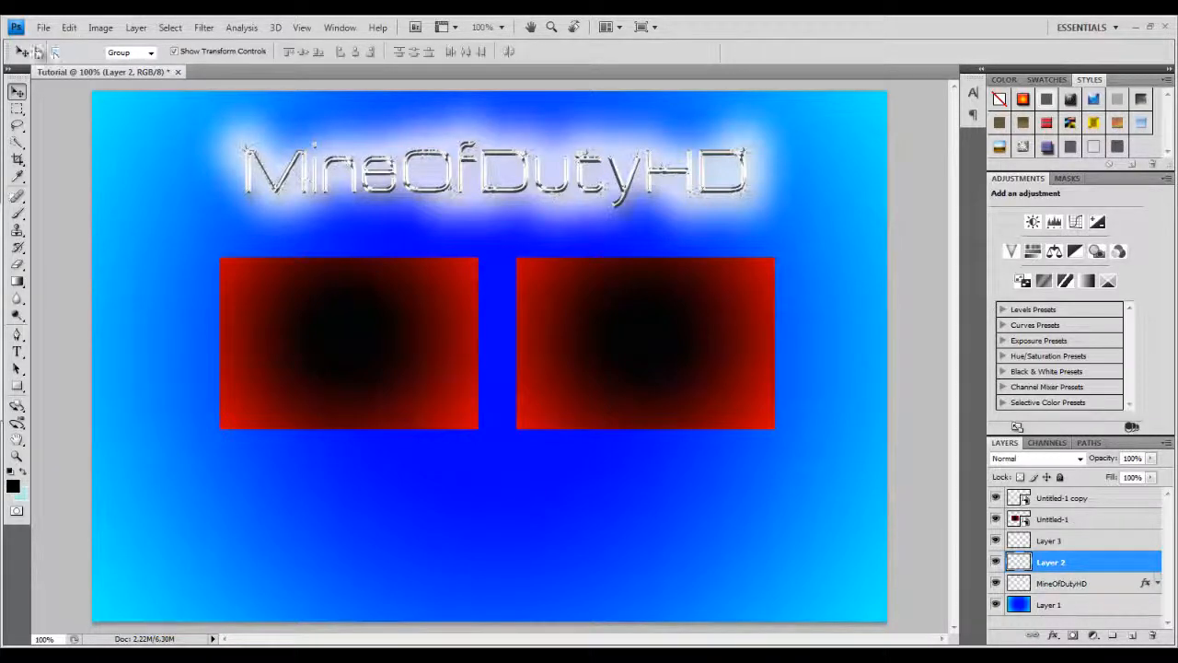
Create a new blank document with the default size.
click(43, 27)
click(53, 45)
click(720, 177)
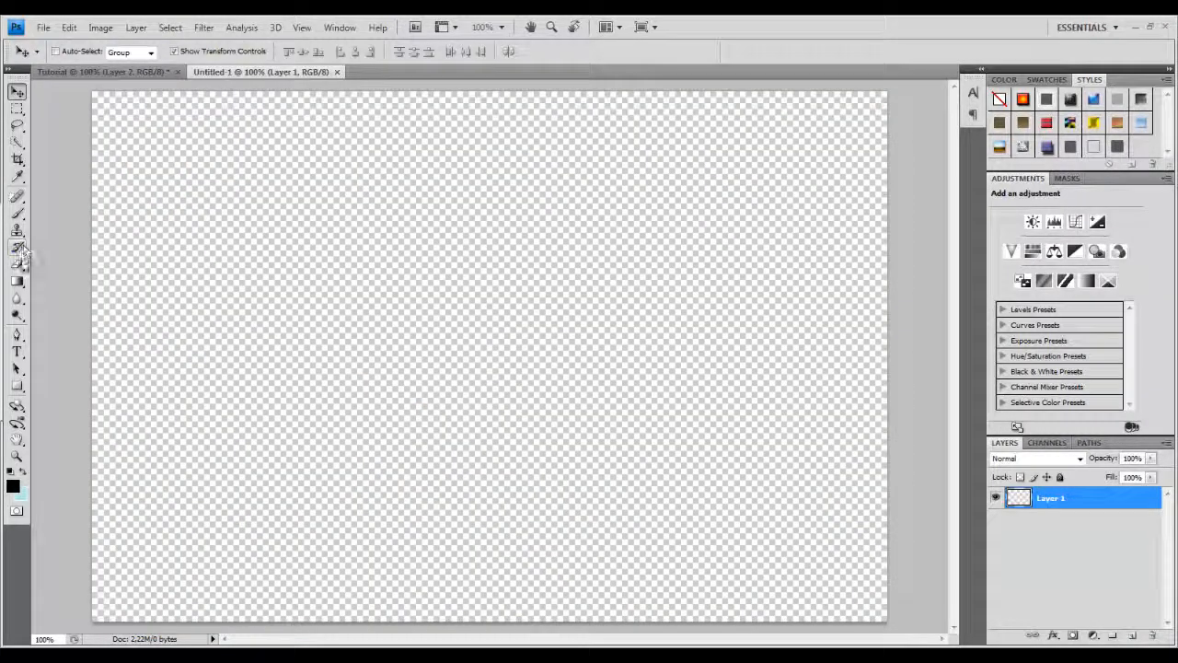
Fill the new document with the Spectrum preset as a radial gradient drawn from the centre to the left edge.
click(15, 388)
click(16, 281)
click(68, 54)
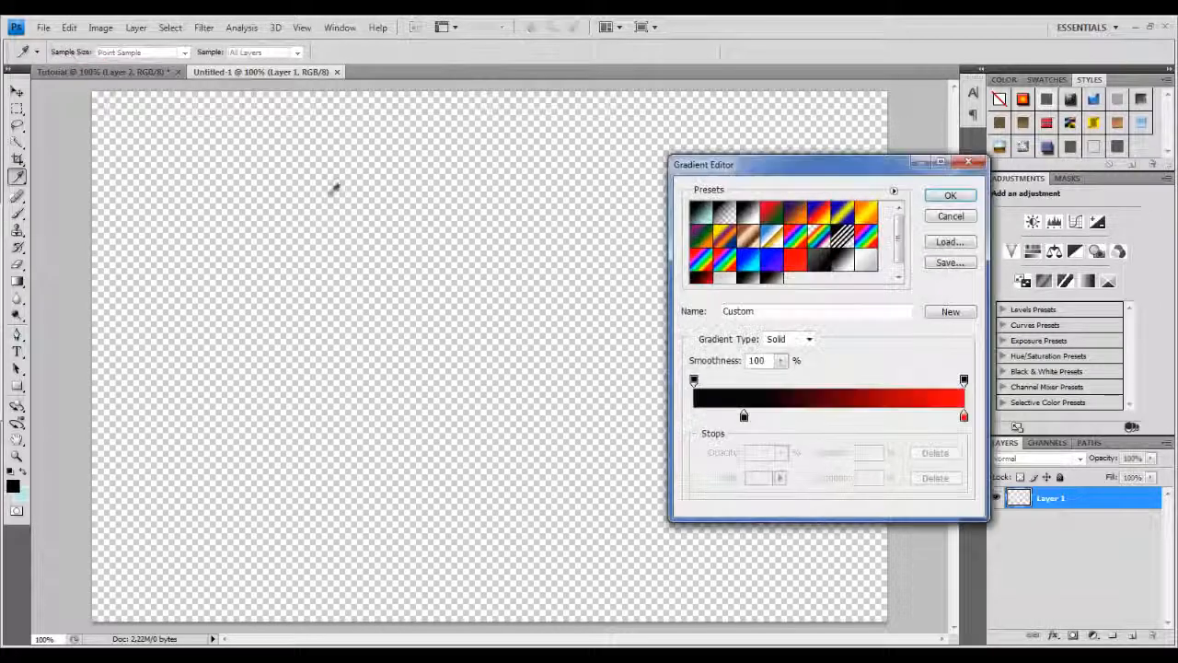
click(700, 262)
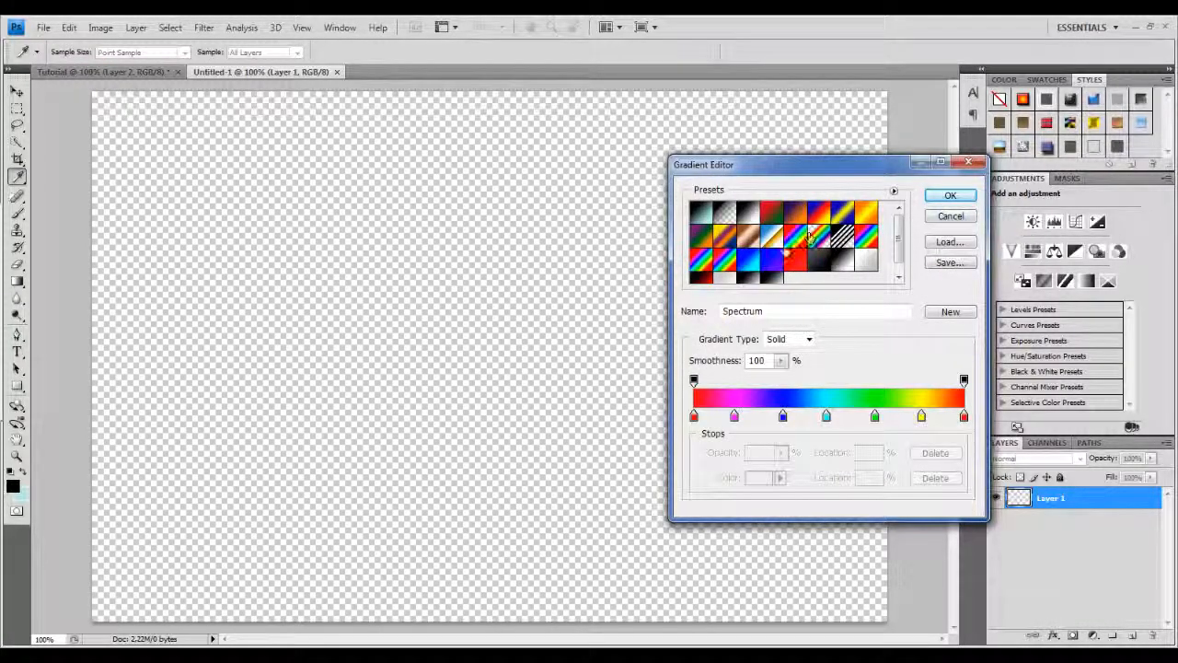
click(949, 196)
drag(475, 335, 1064, 330)
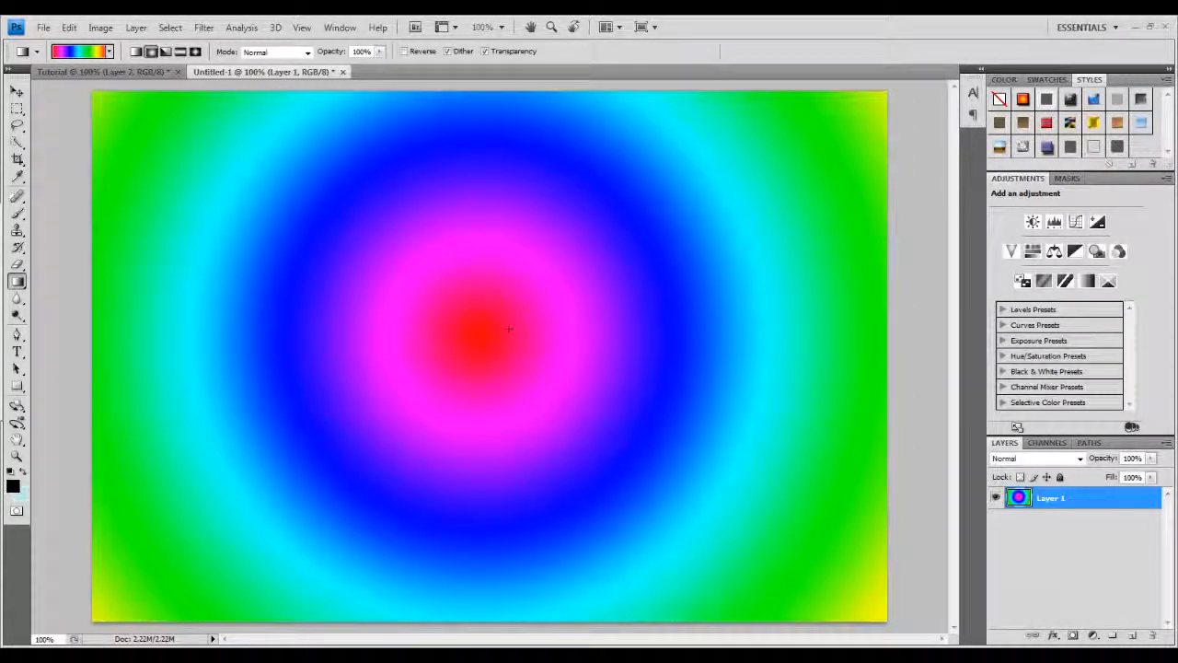
drag(129, 313, 59, 327)
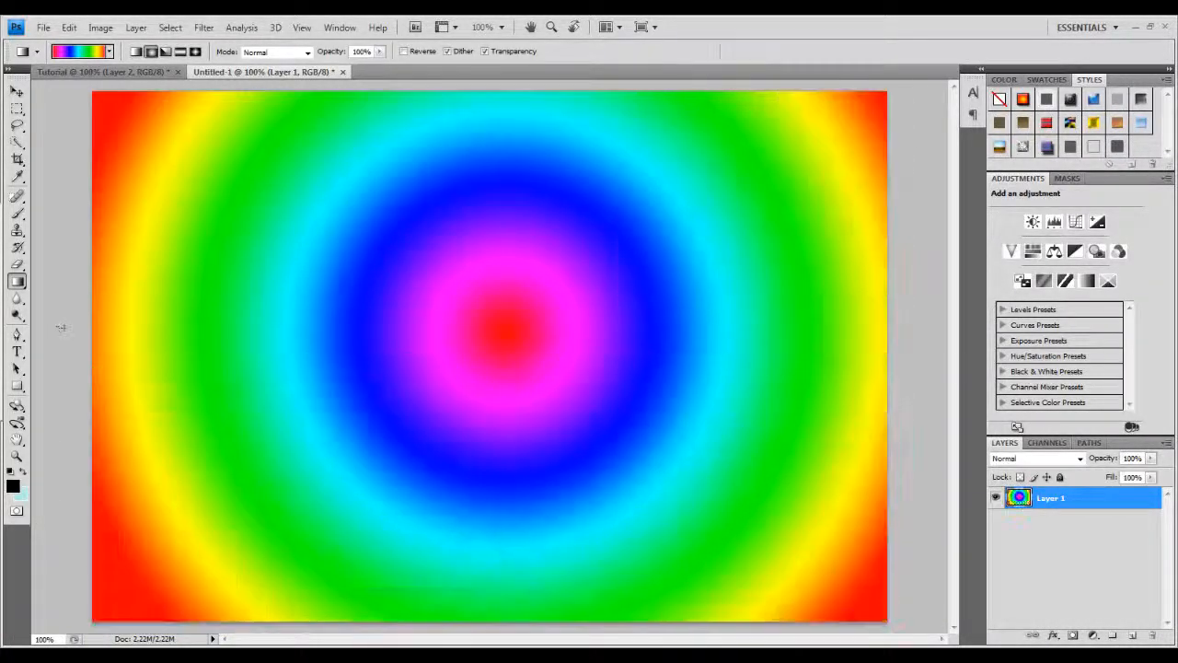
drag(511, 330, 93, 340)
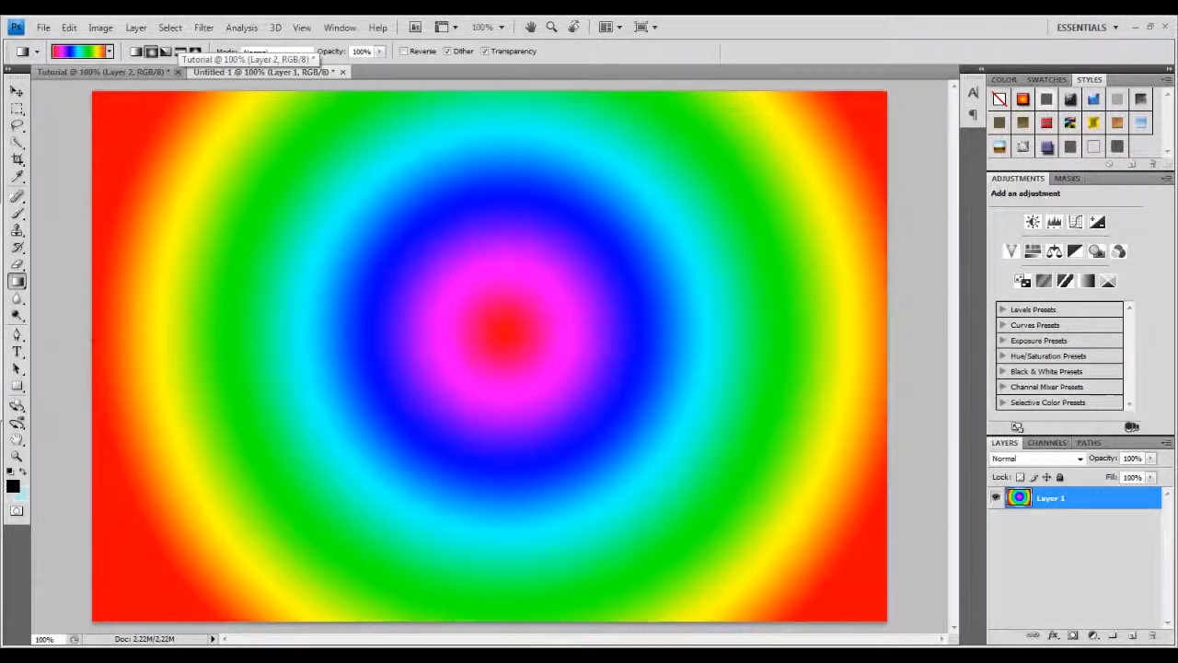
Save the spectrum gradient as JPEG Untitled-2 in the Youtube Outro folder, then close it without saving.
click(43, 26)
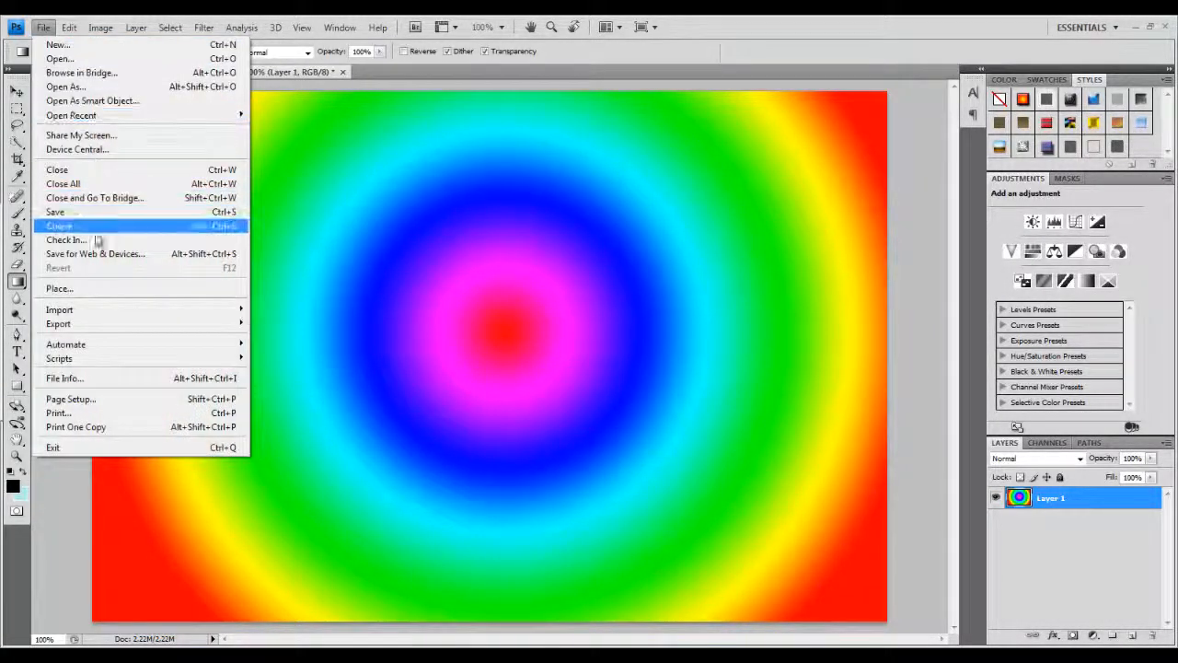
click(92, 228)
click(611, 155)
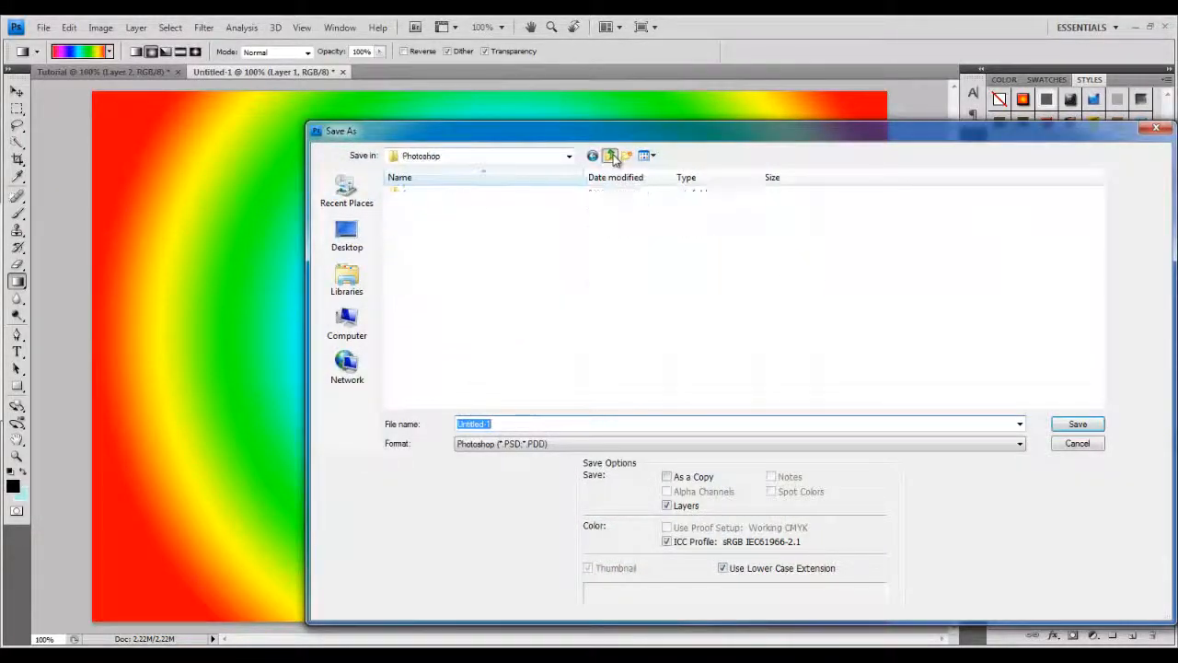
click(611, 156)
double_click(965, 218)
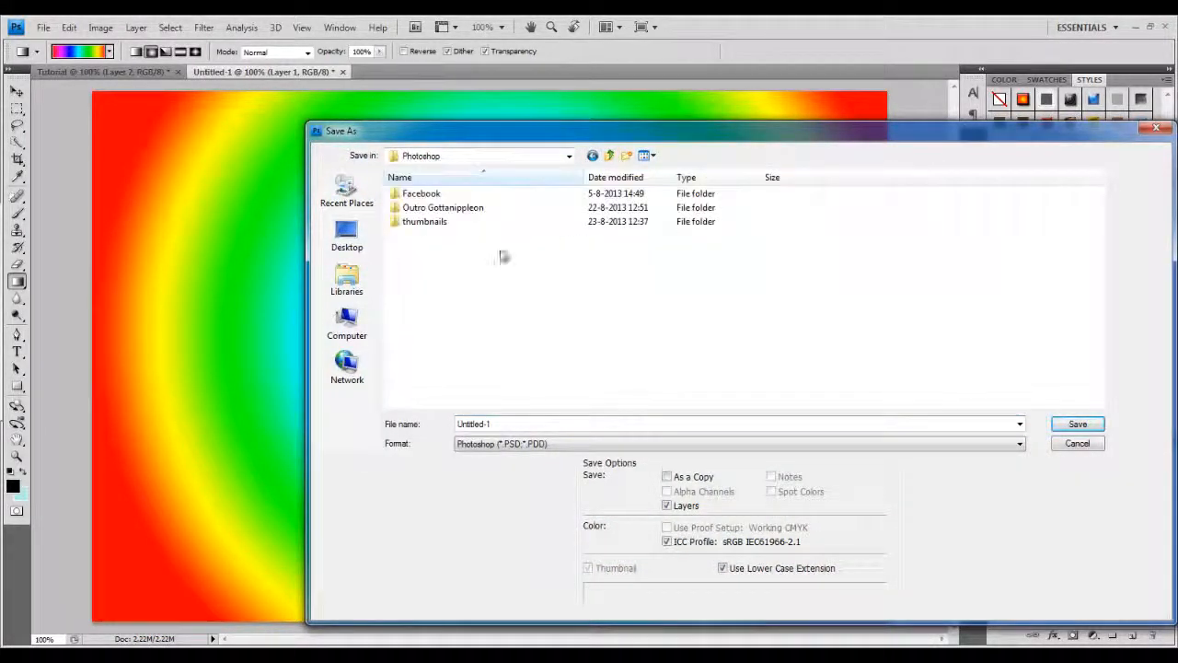
double_click(417, 208)
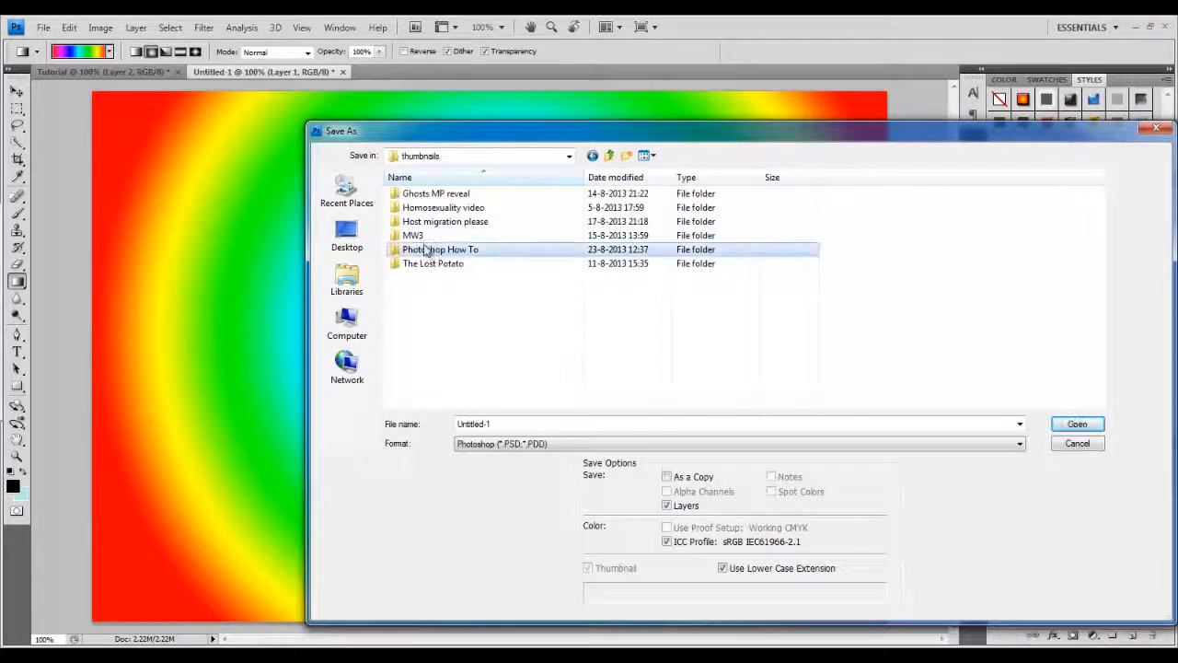
double_click(429, 249)
double_click(431, 195)
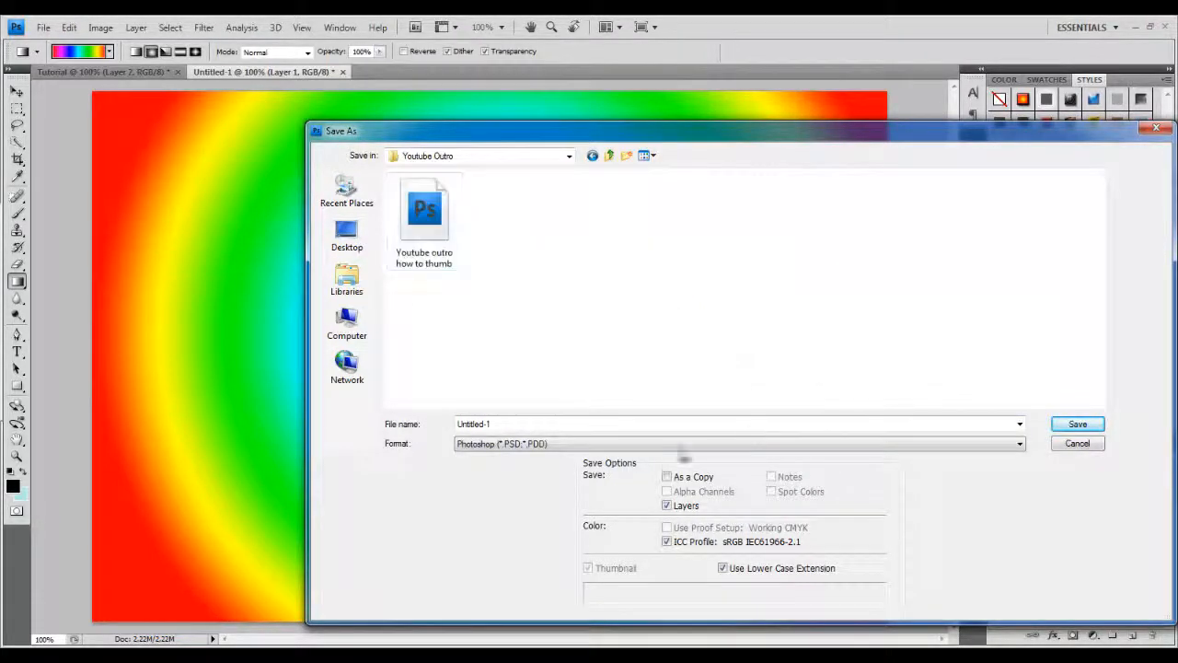
click(552, 445)
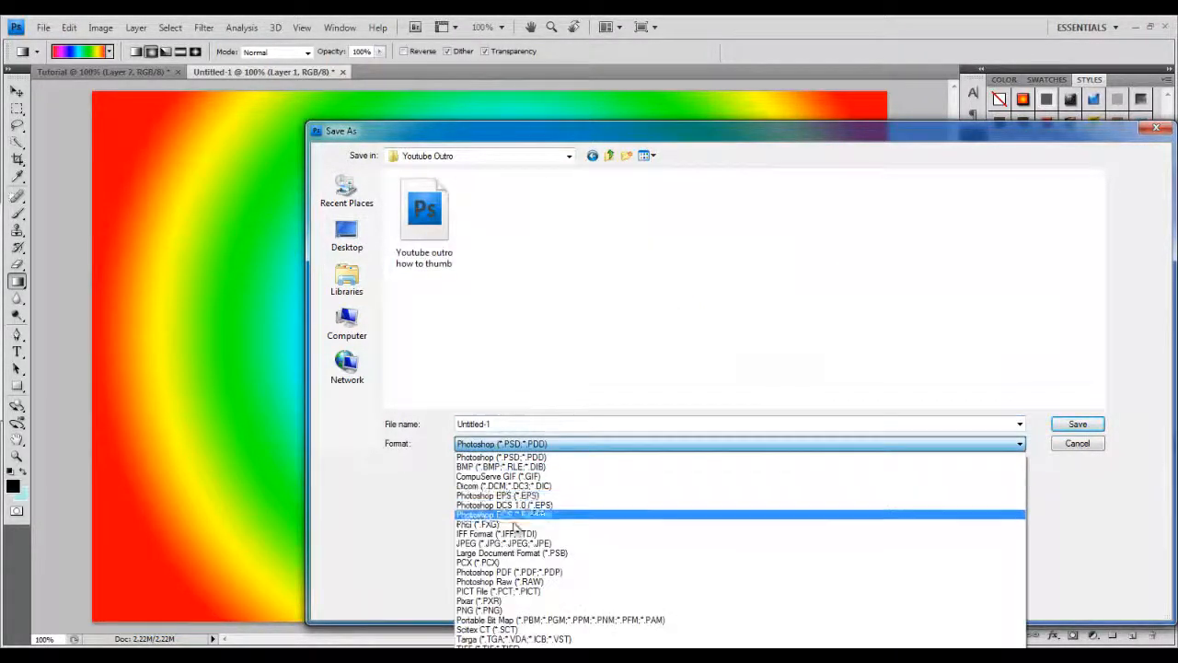
click(505, 543)
double_click(490, 424)
click(490, 424)
key(BackSpace)
text(2.jpg)
click(1077, 424)
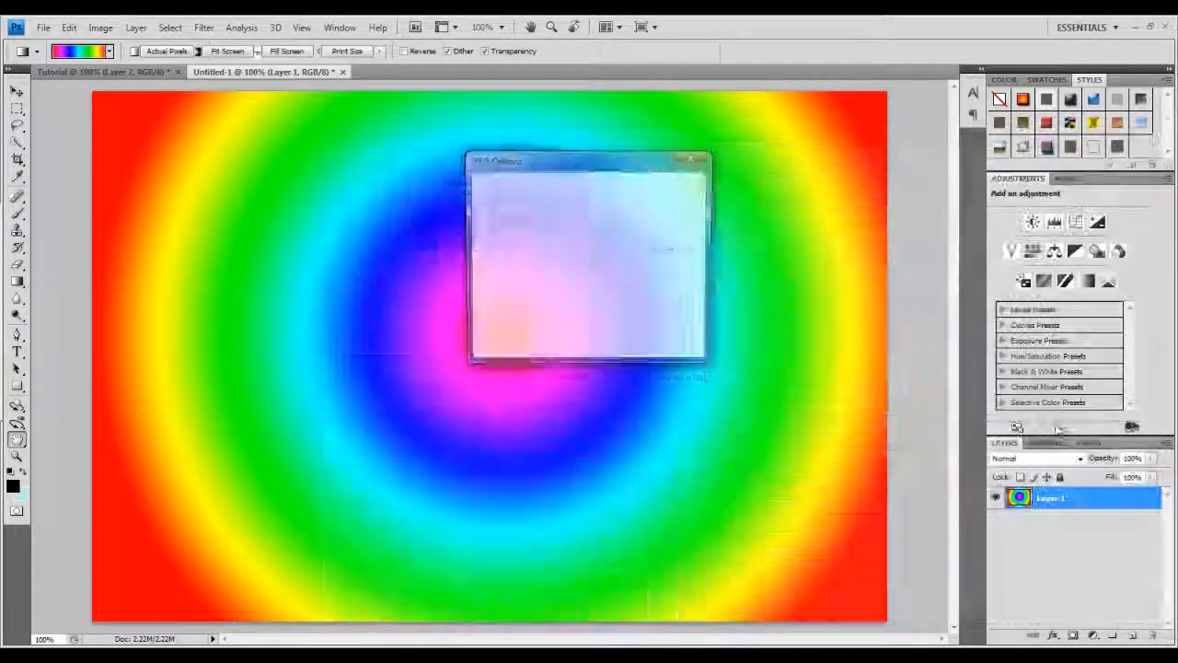
click(663, 190)
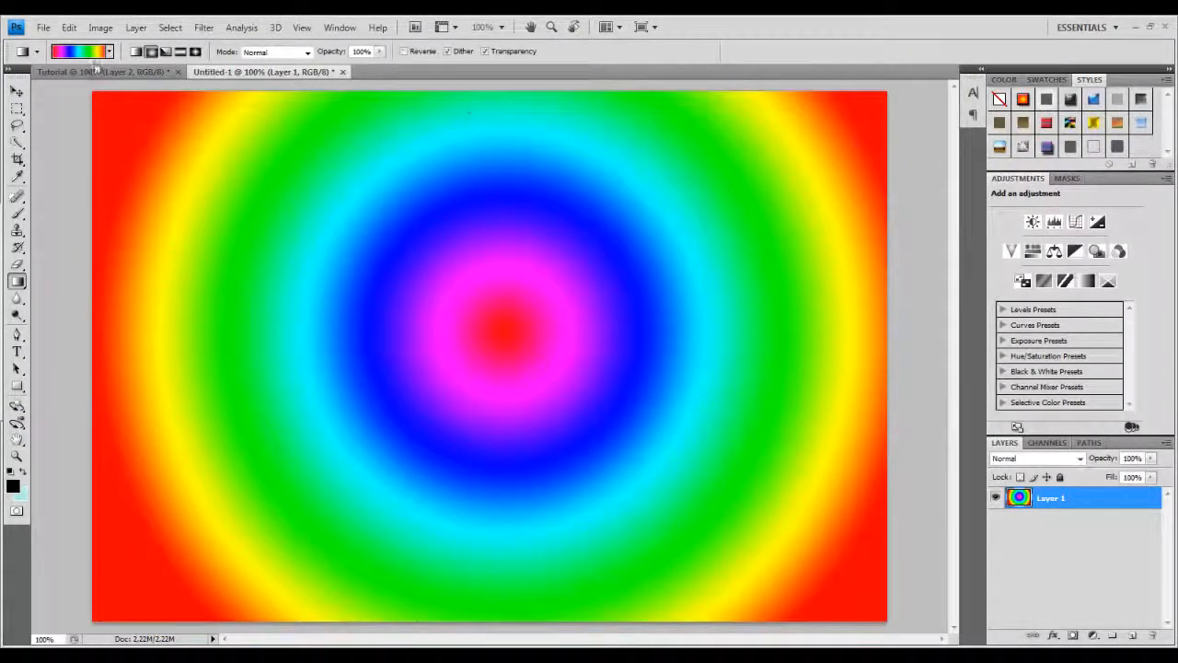
click(342, 73)
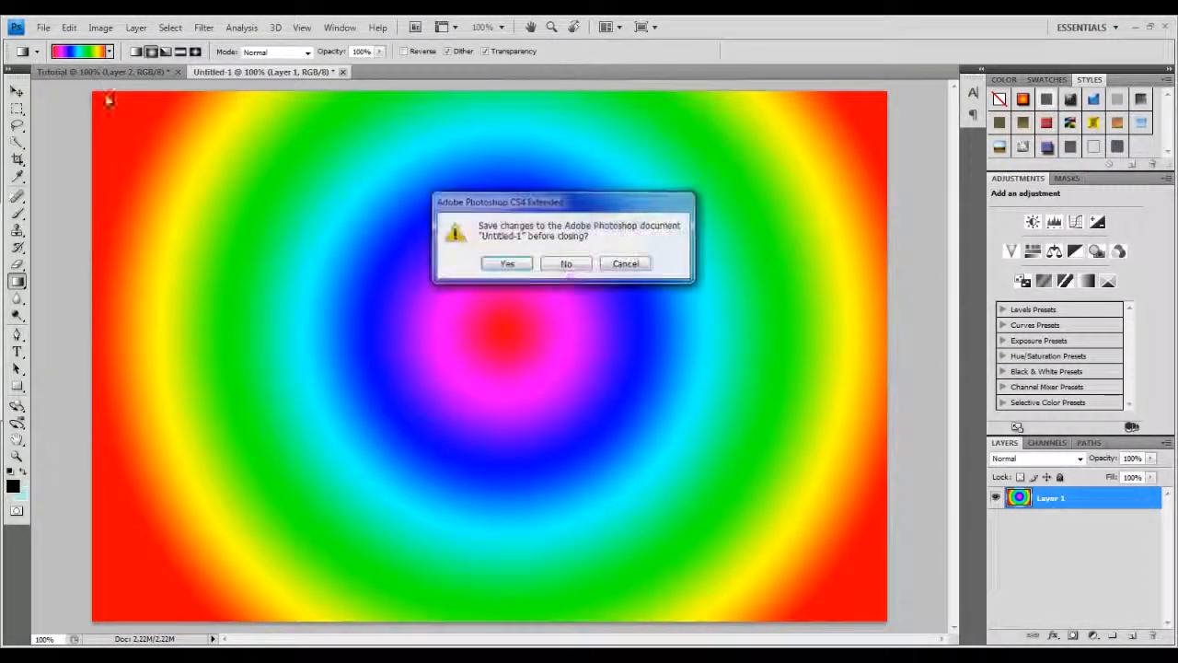
click(565, 265)
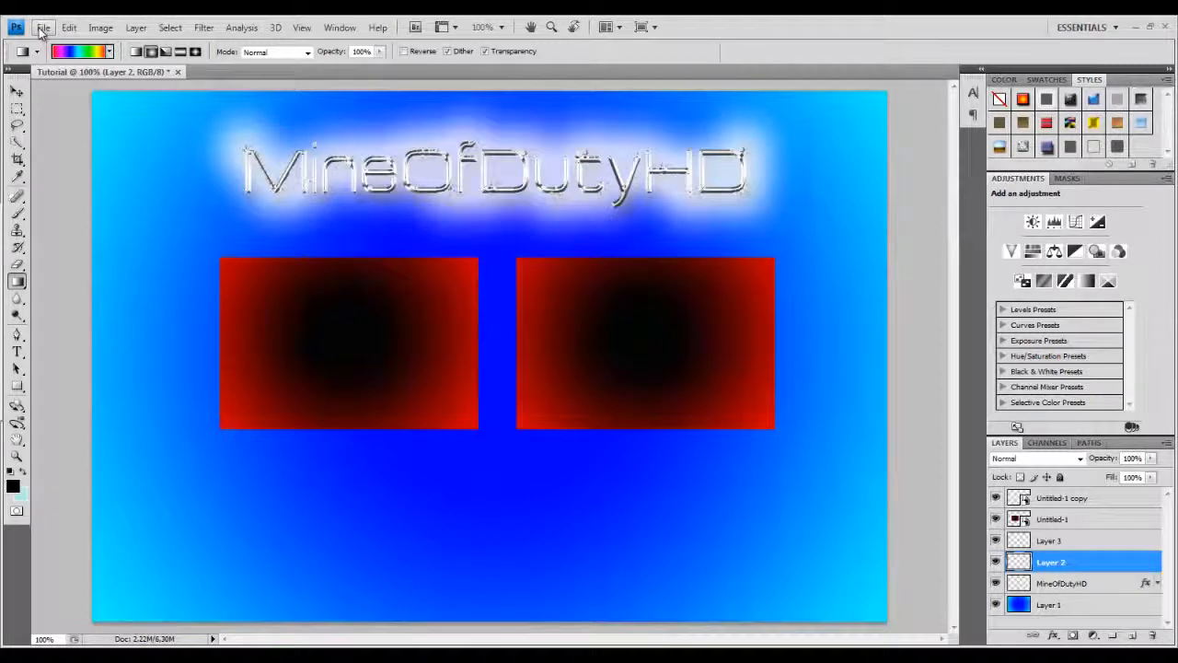
Place the Untitled-2 spectrum image scaled to about 34.4% and position it behind the left video box as a frame.
click(44, 27)
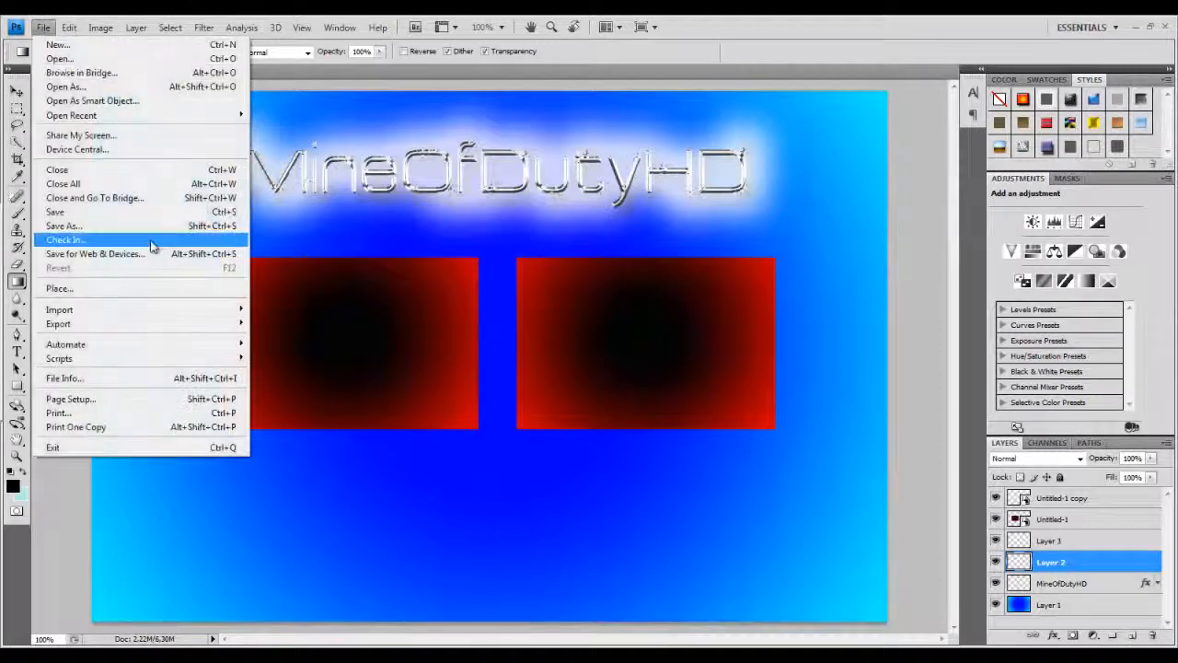
click(86, 290)
double_click(497, 219)
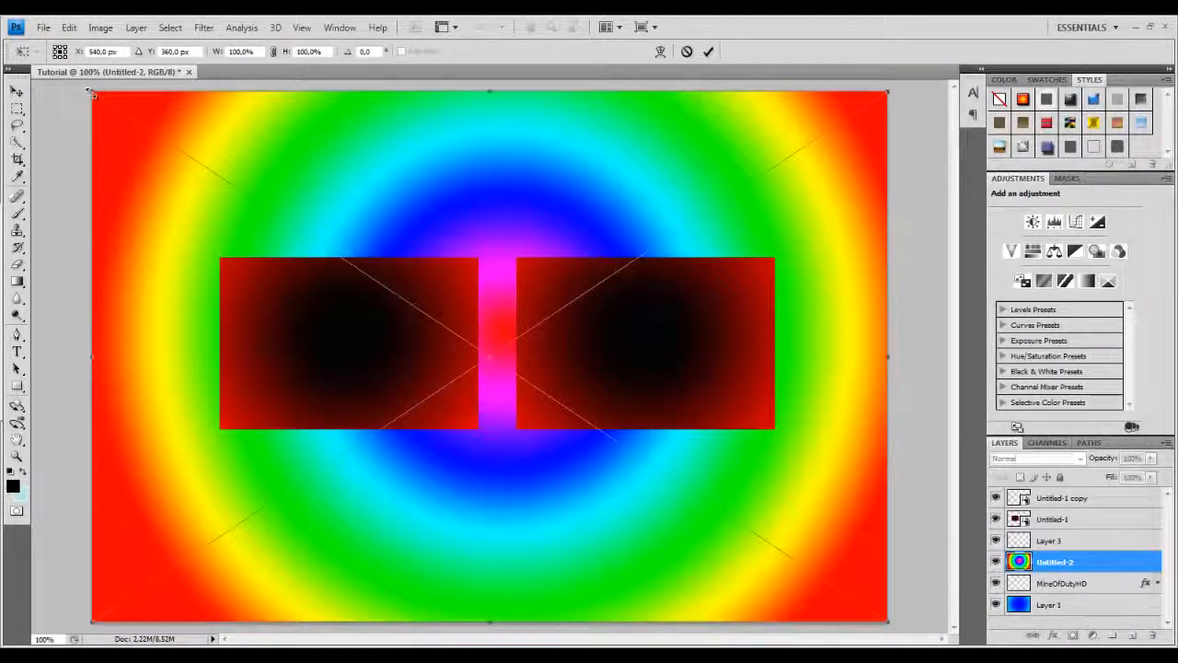
drag(92, 95, 694, 456)
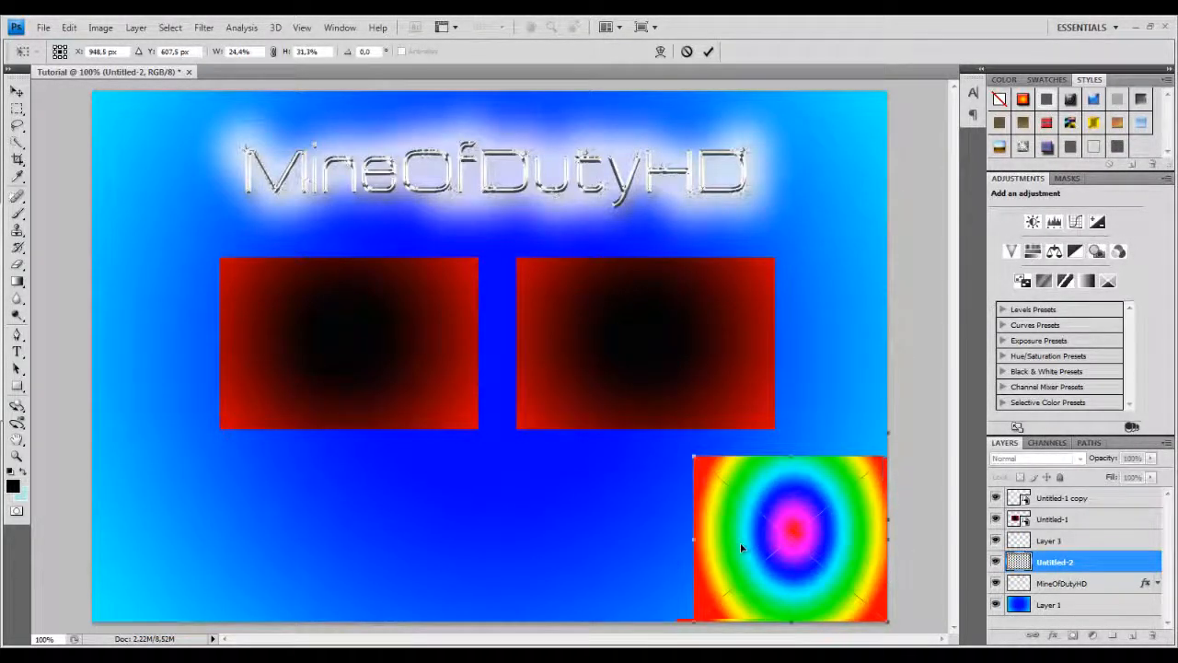
key(ctrl+z)
drag(93, 93, 582, 500)
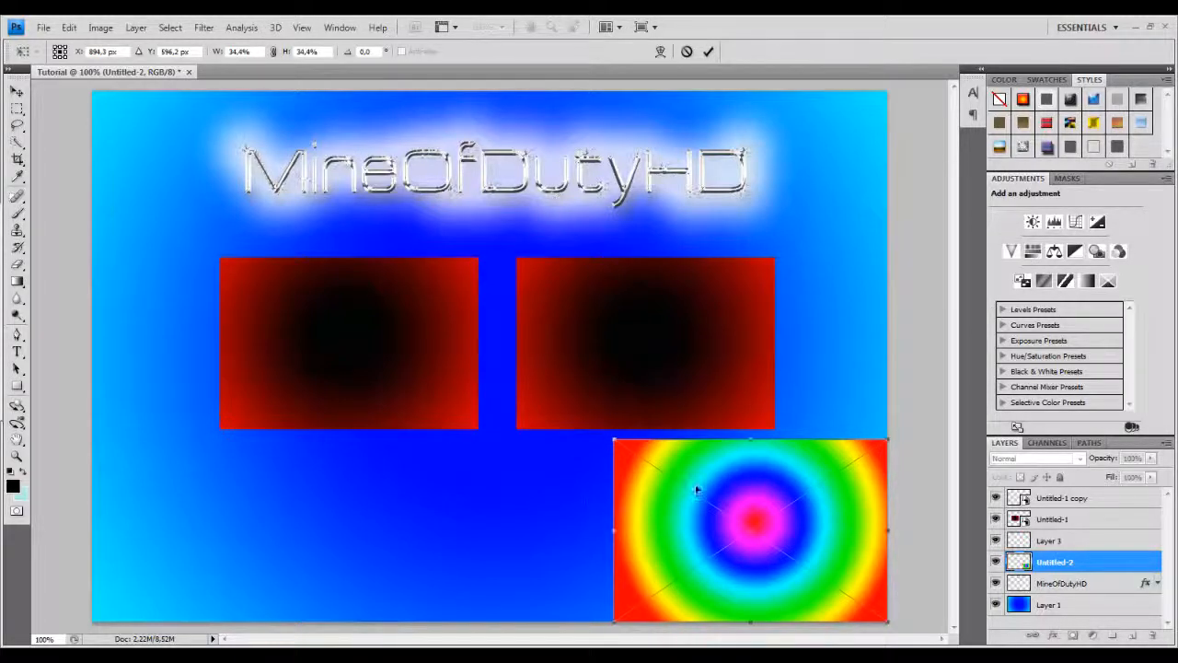
drag(697, 490, 295, 314)
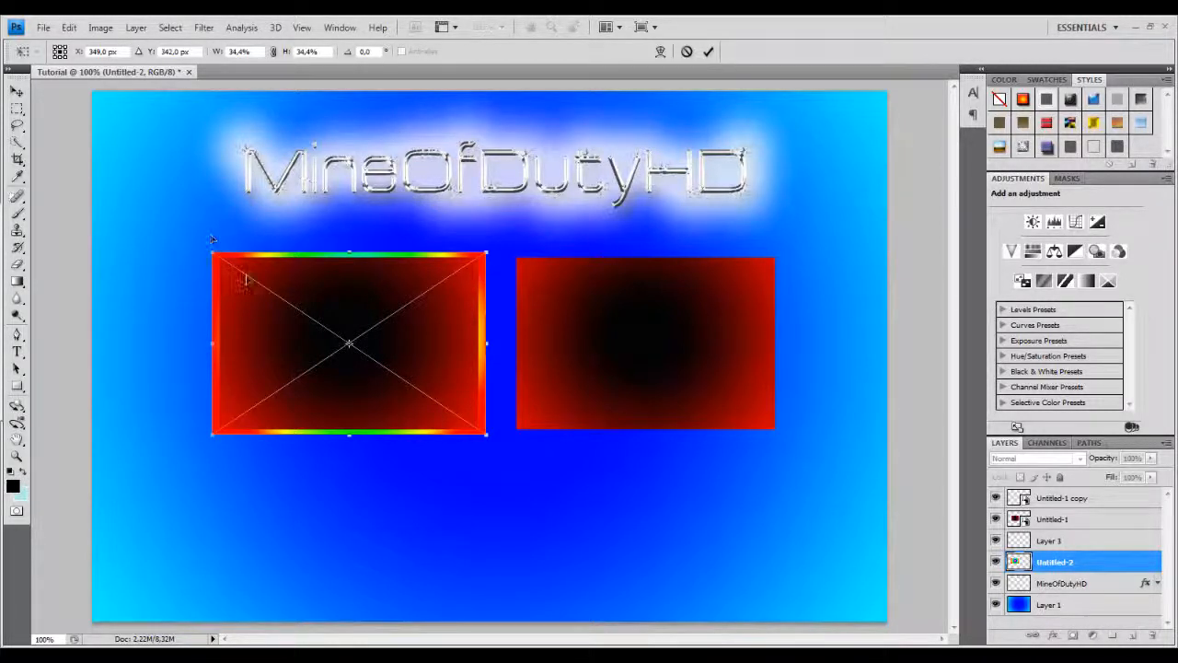
click(16, 91)
click(516, 260)
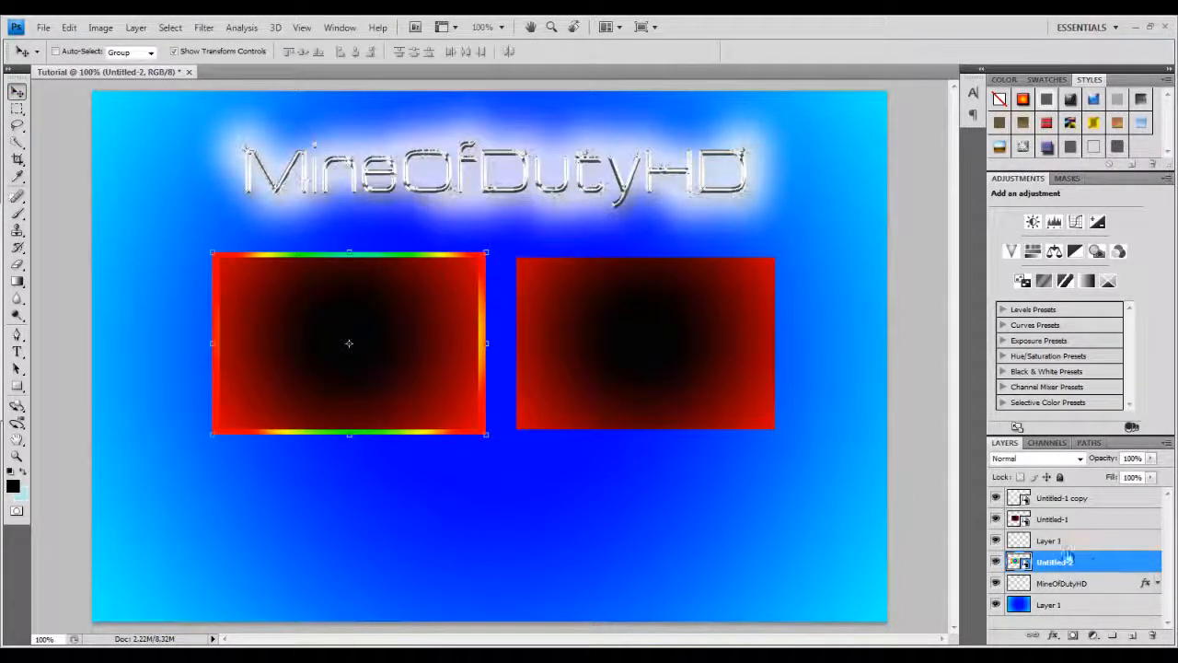
Delete the empty Layer 1 that sits above the Untitled-2 frame layer.
right_click(1056, 545)
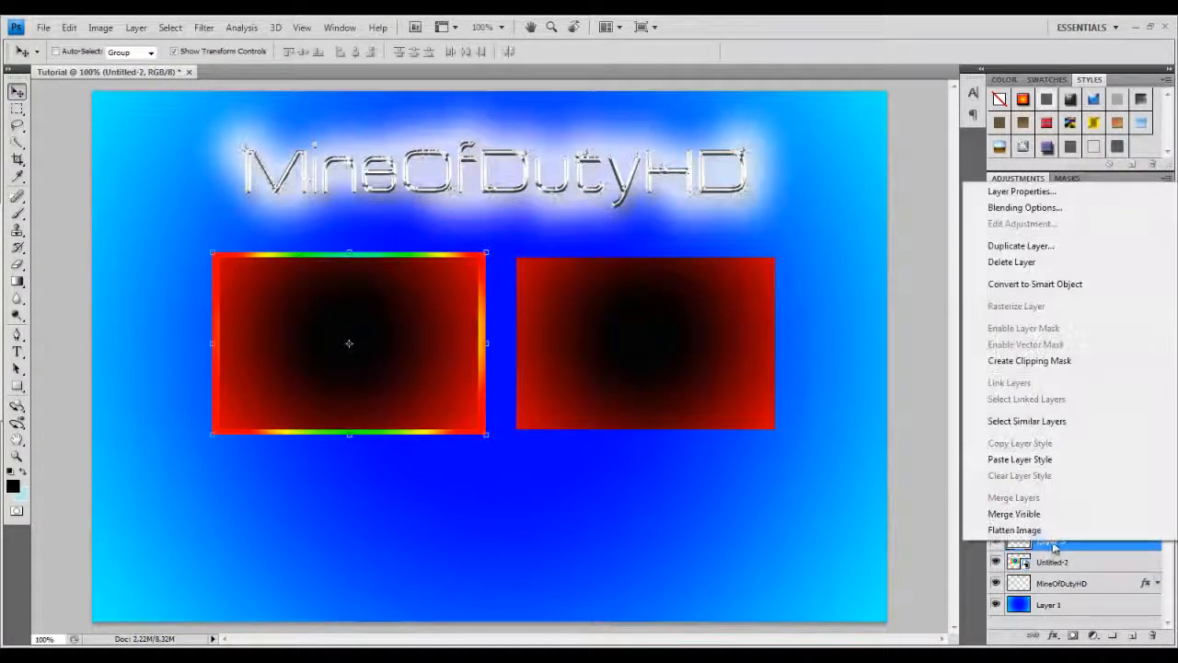
click(1043, 545)
key(Delete)
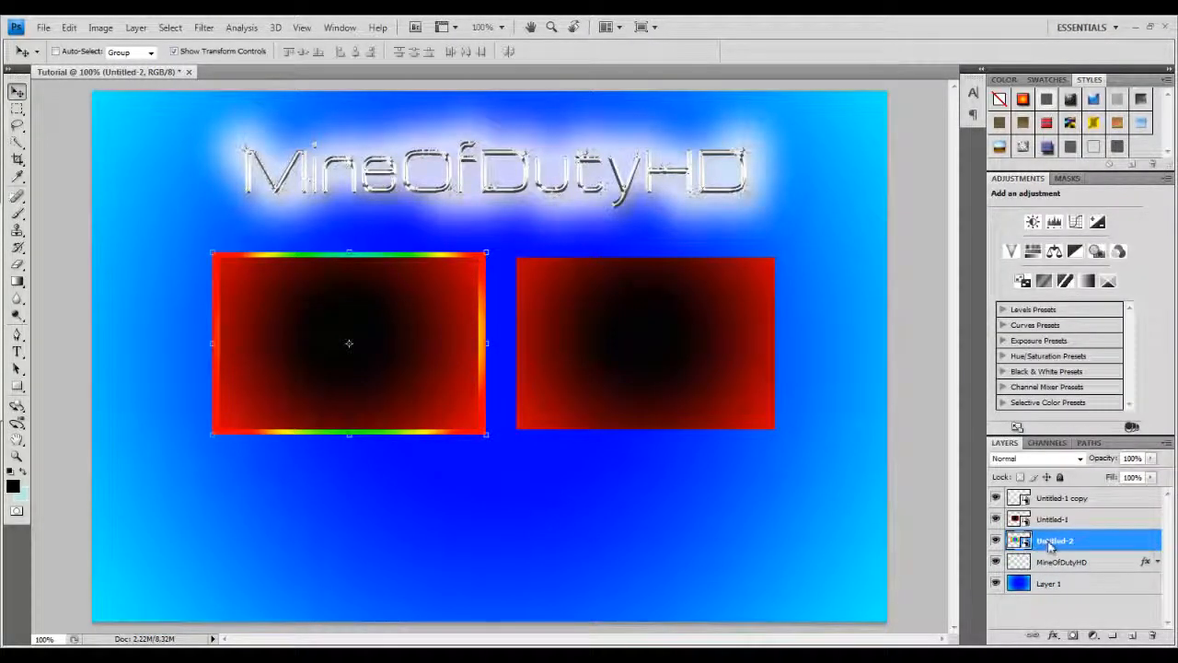
Duplicate the Untitled-2 frame layer and move the copy behind the right video box.
right_click(1052, 541)
click(1029, 183)
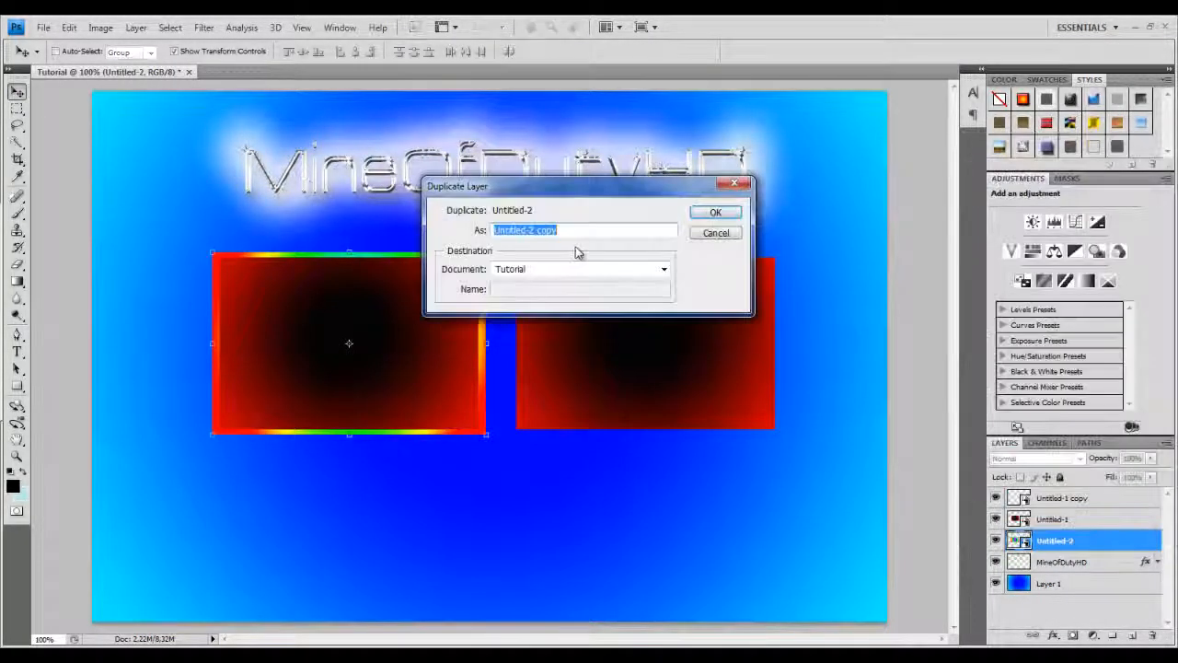
click(710, 211)
drag(409, 340, 703, 336)
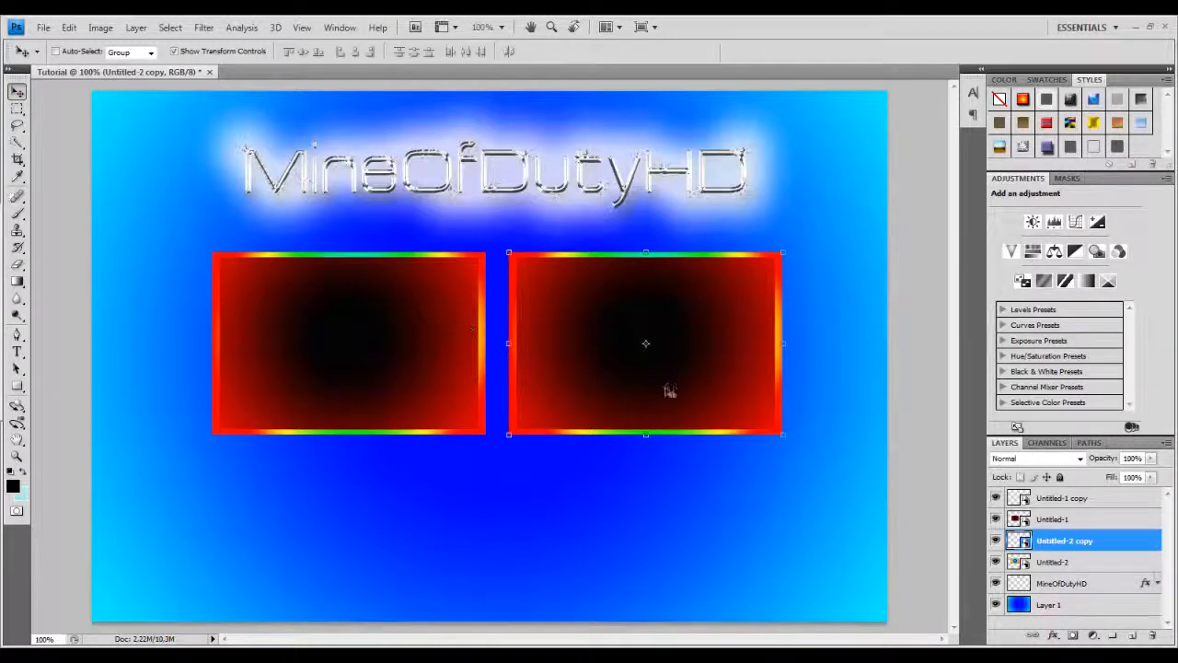
Add a drop shadow to the Untitled-2 copy frame with 100% opacity and 7 px distance.
double_click(1116, 545)
click(752, 252)
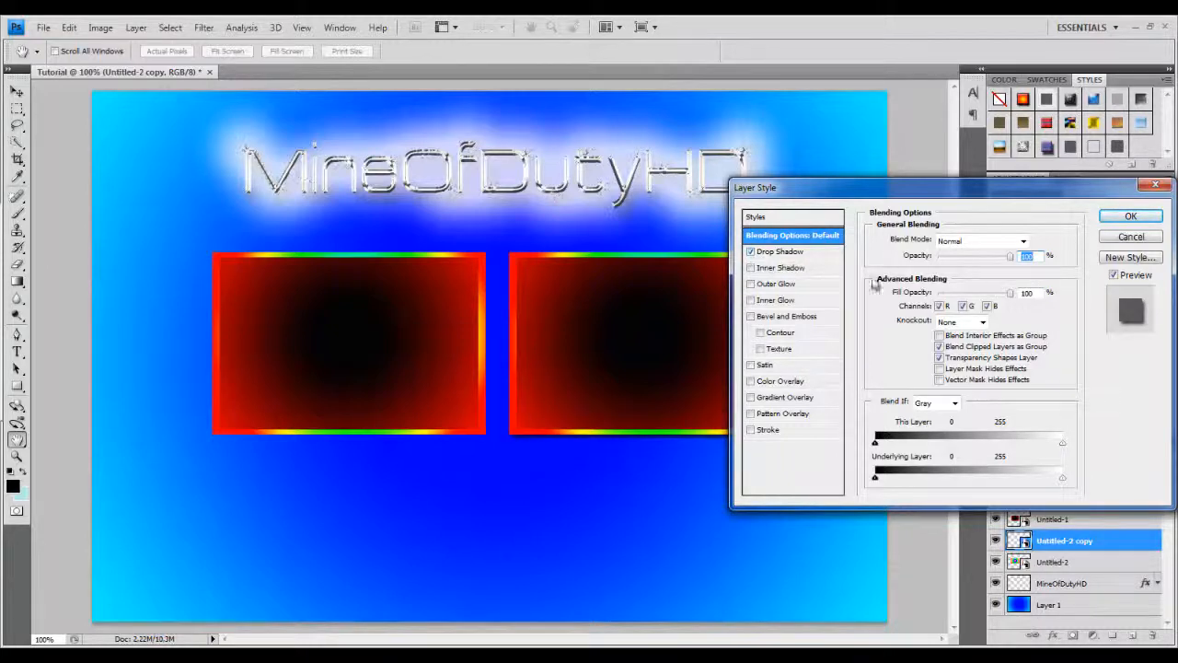
click(778, 252)
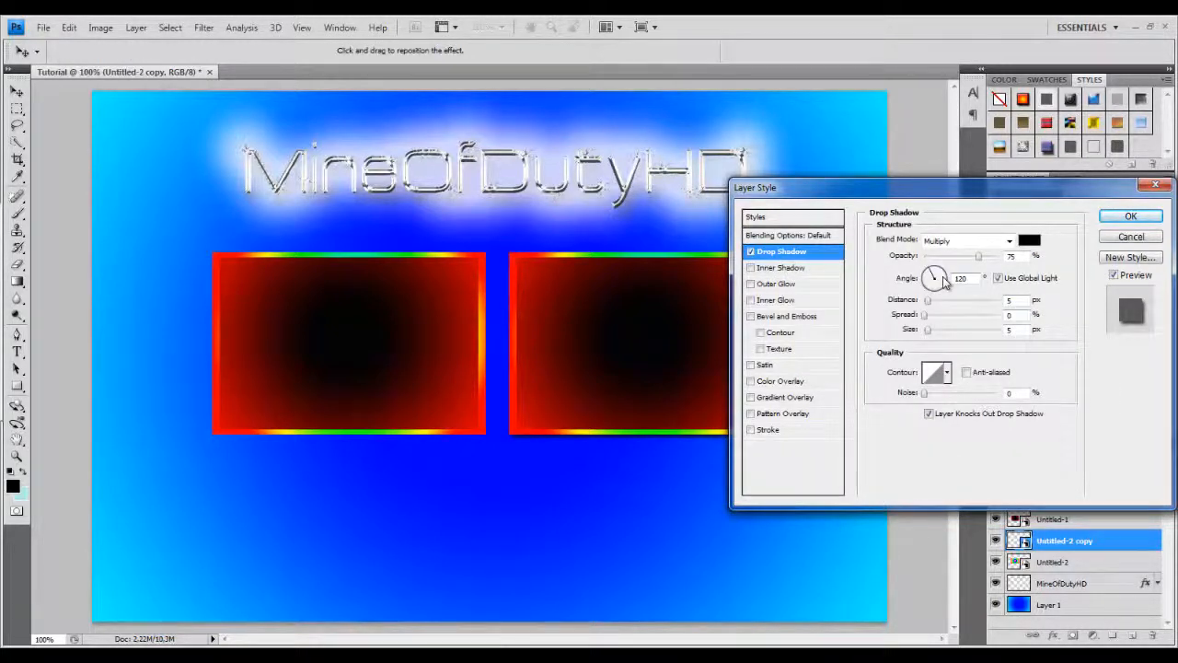
drag(937, 201, 1005, 193)
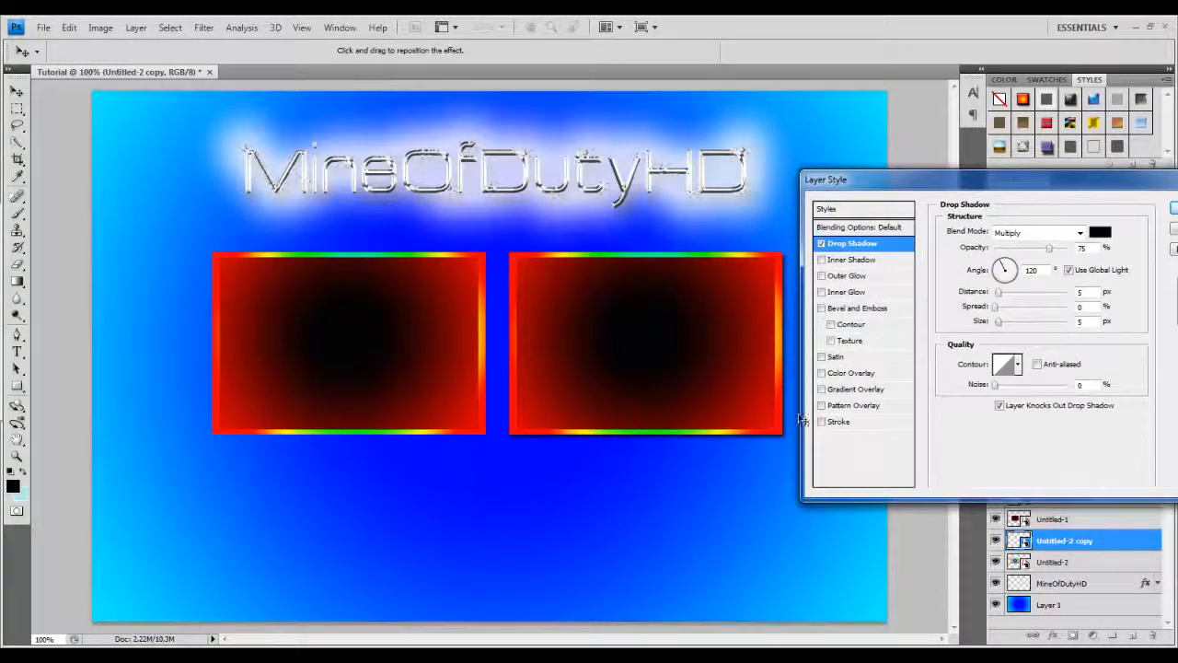
drag(1048, 252, 1070, 248)
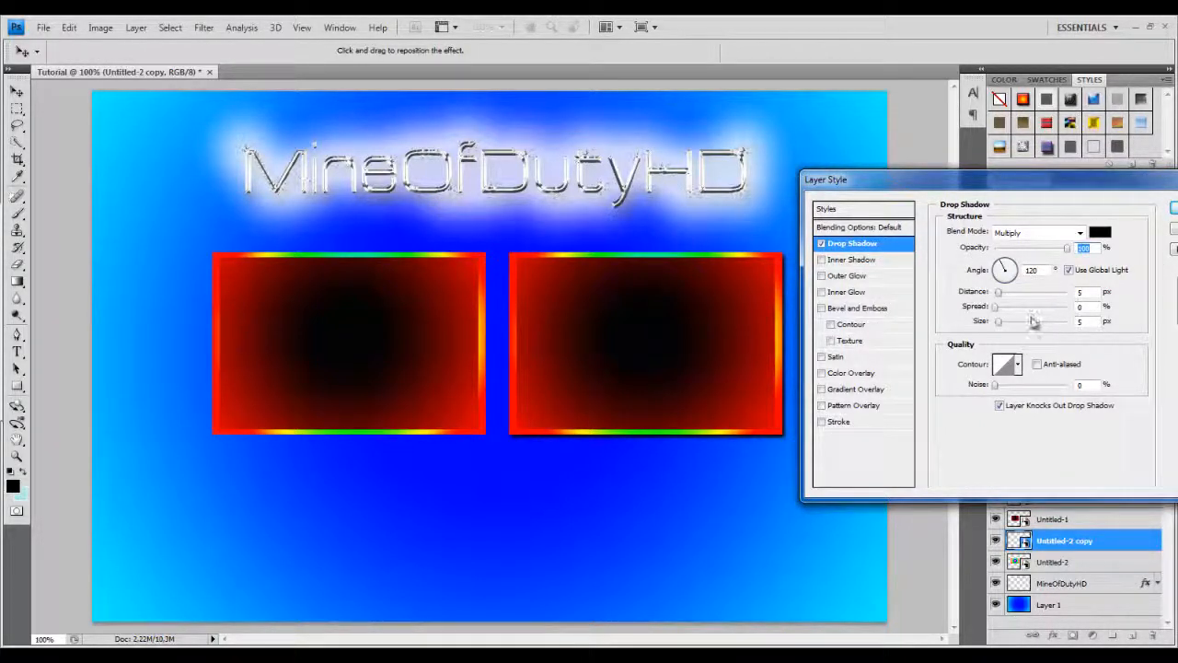
drag(1091, 292, 1062, 296)
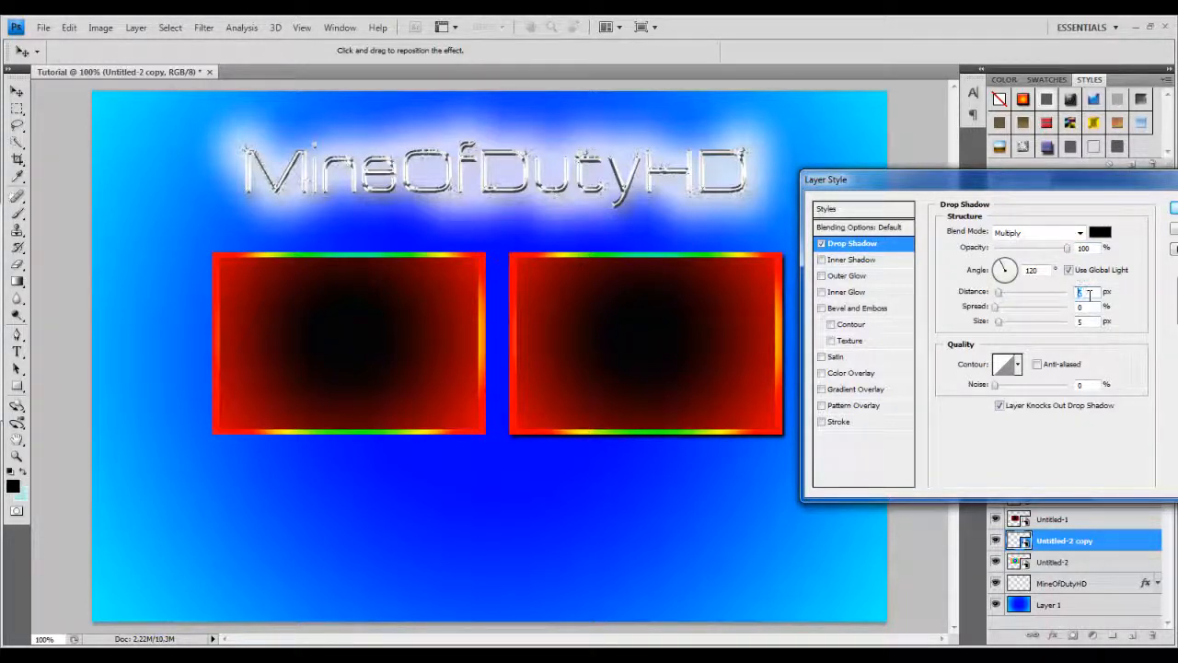
text(75)
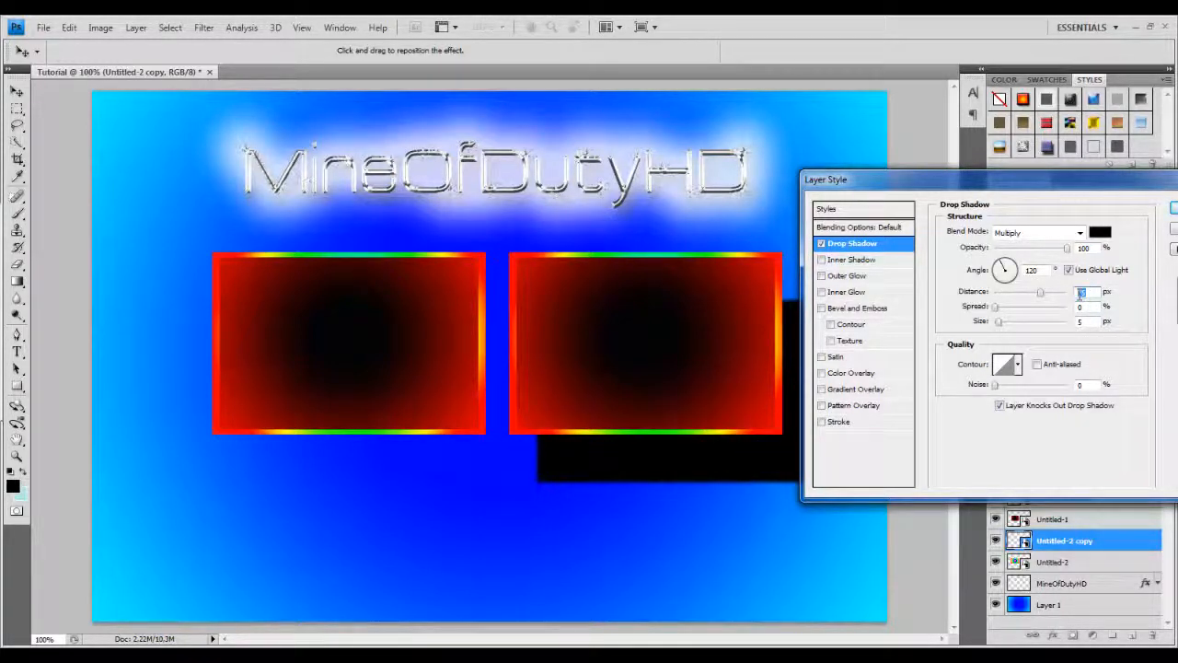
text(7)
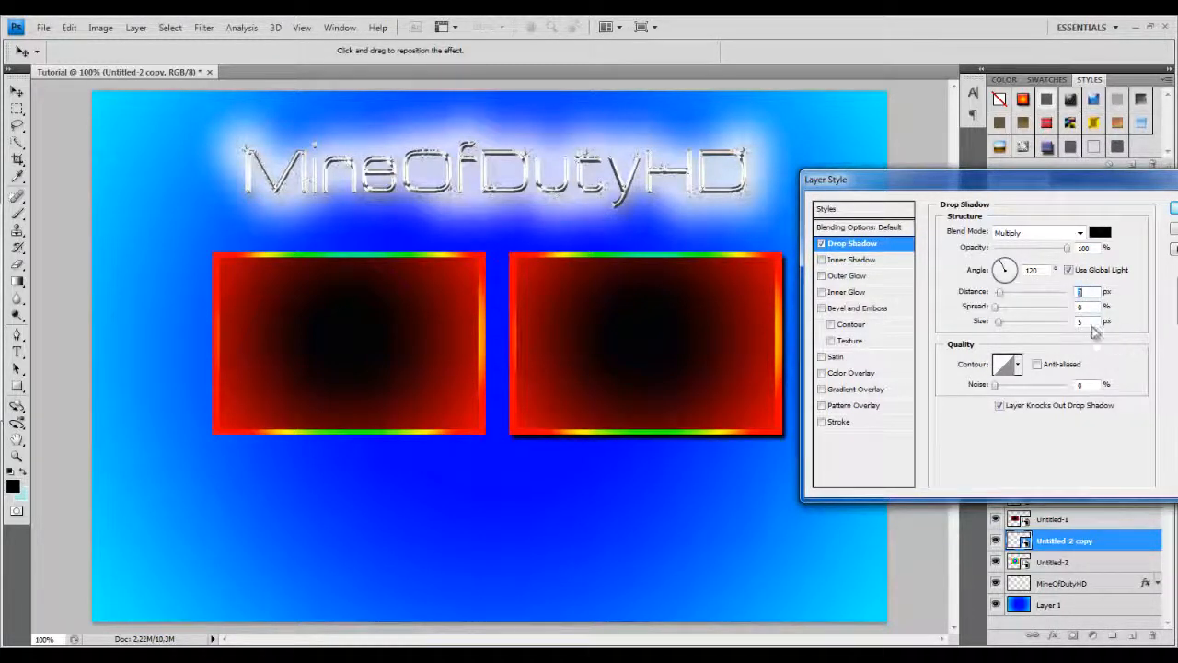
Add an Up-direction Bevel and Emboss with Contour to the same frame layer and apply the style.
click(821, 308)
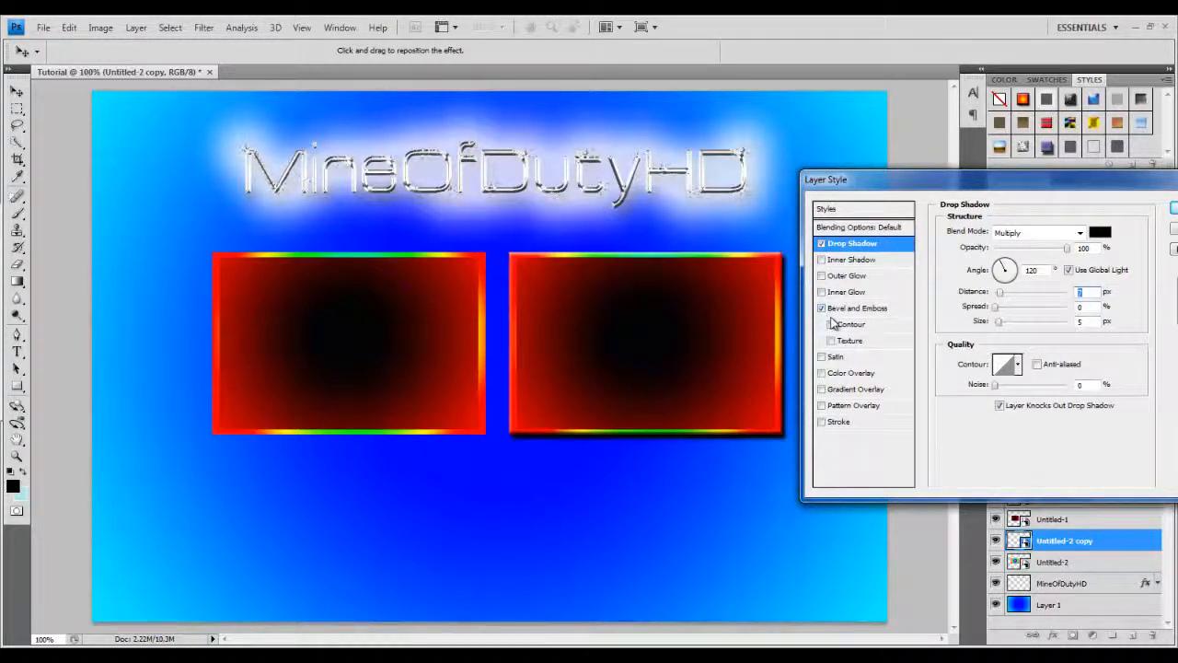
click(847, 310)
click(1035, 281)
click(1005, 282)
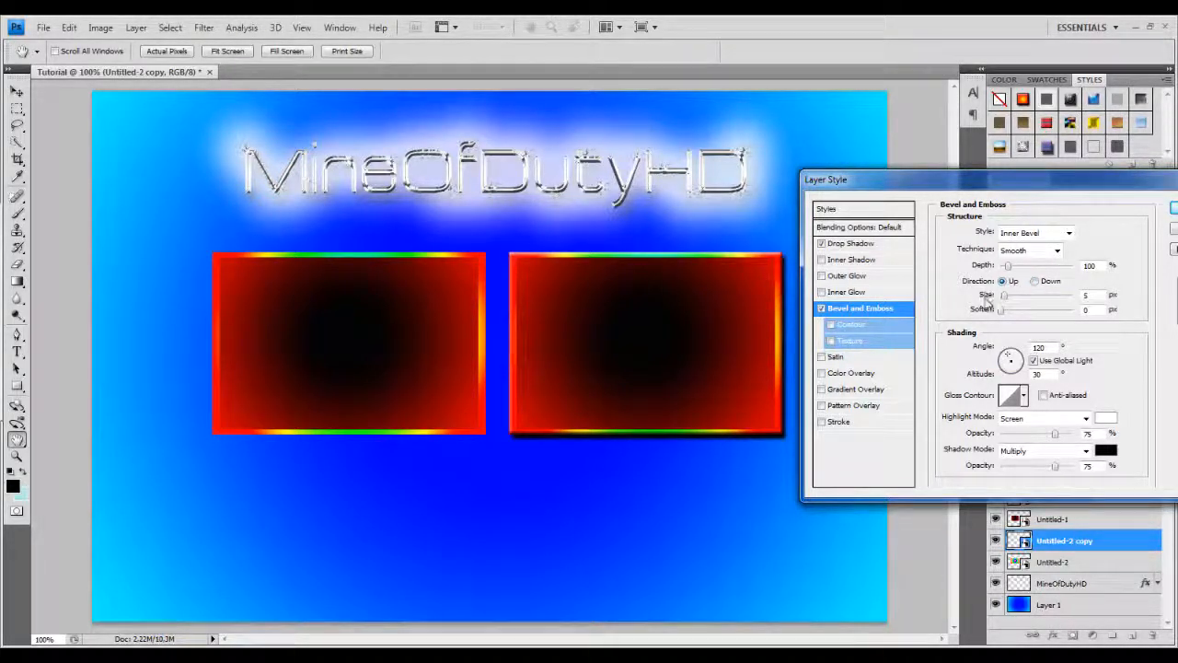
click(833, 326)
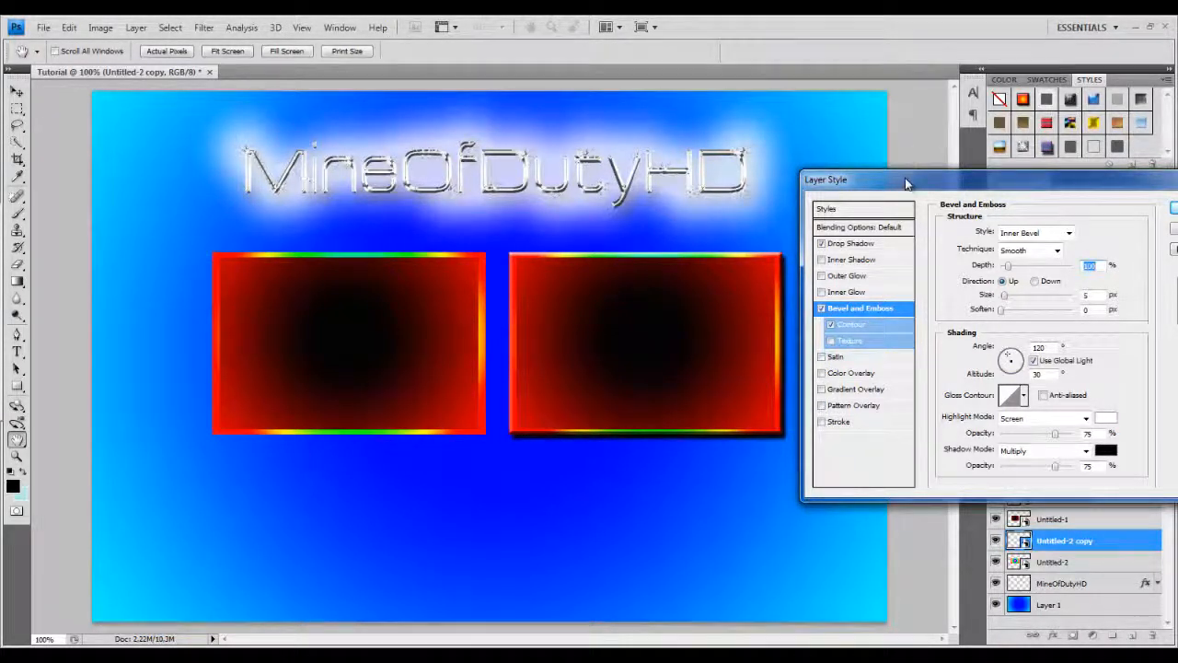
drag(910, 180, 843, 191)
click(1079, 210)
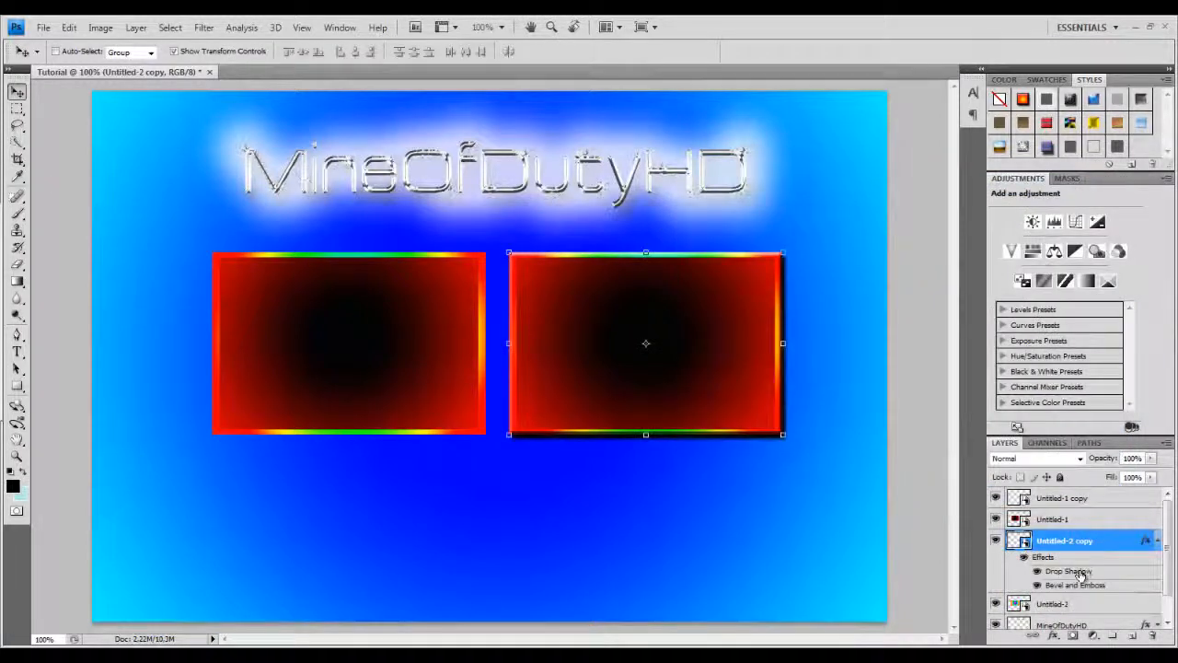
Copy the Untitled-2 copy layer style and paste it onto the left frame layer Untitled-2.
click(1157, 541)
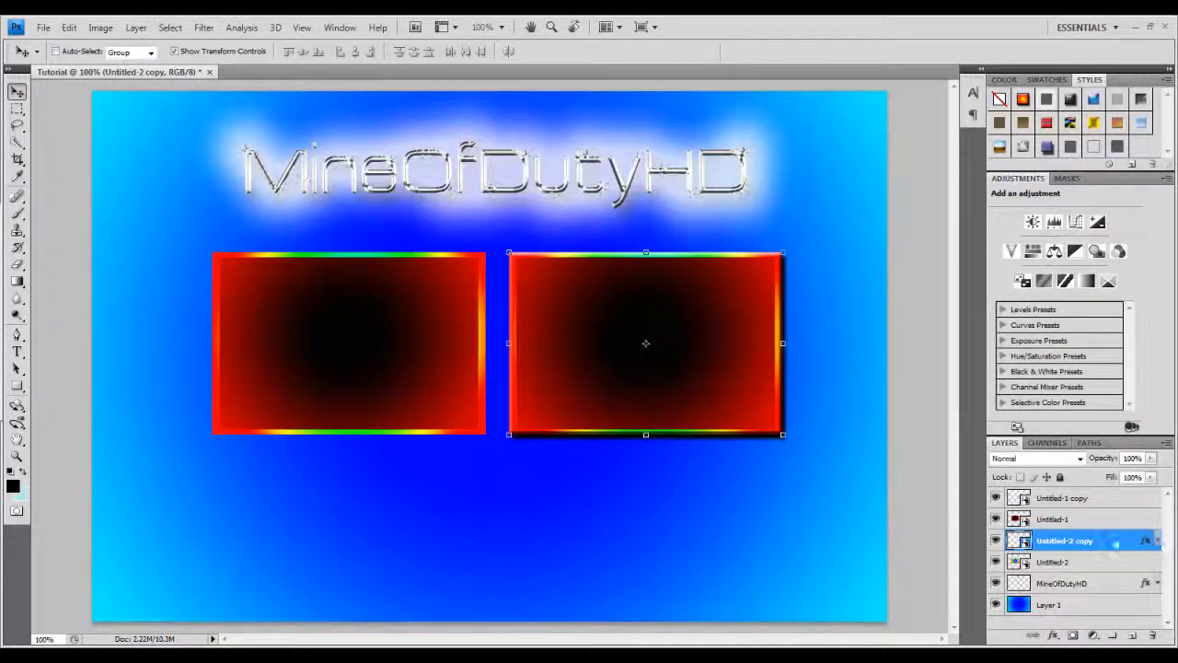
right_click(1075, 544)
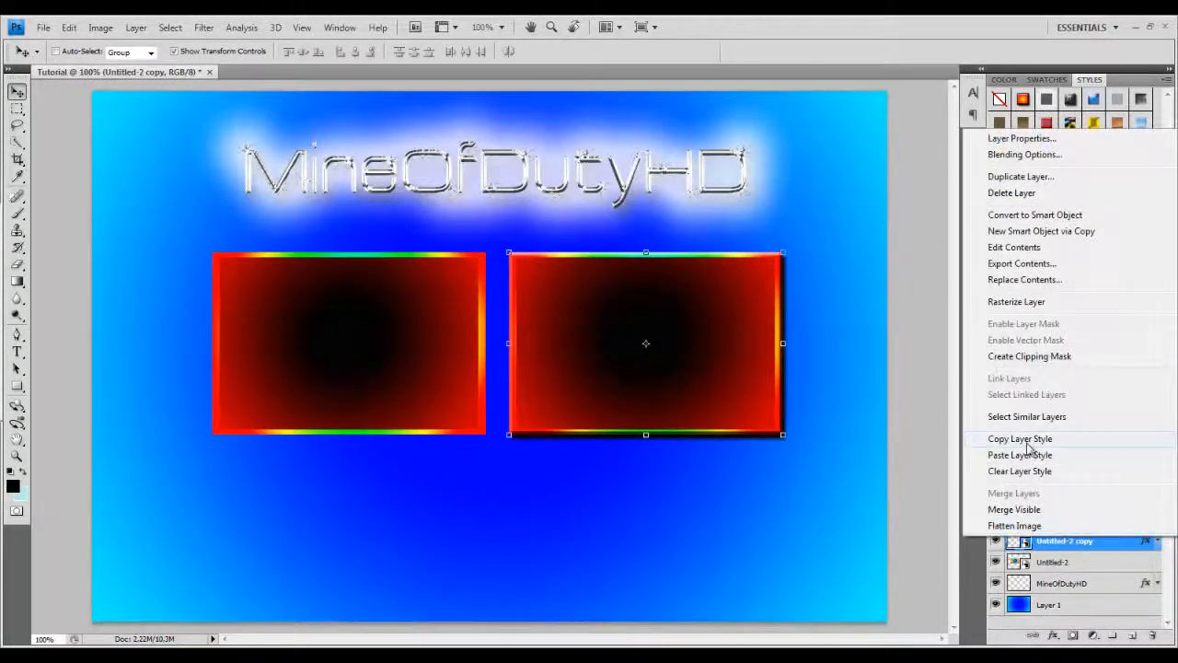
click(1028, 444)
click(1052, 562)
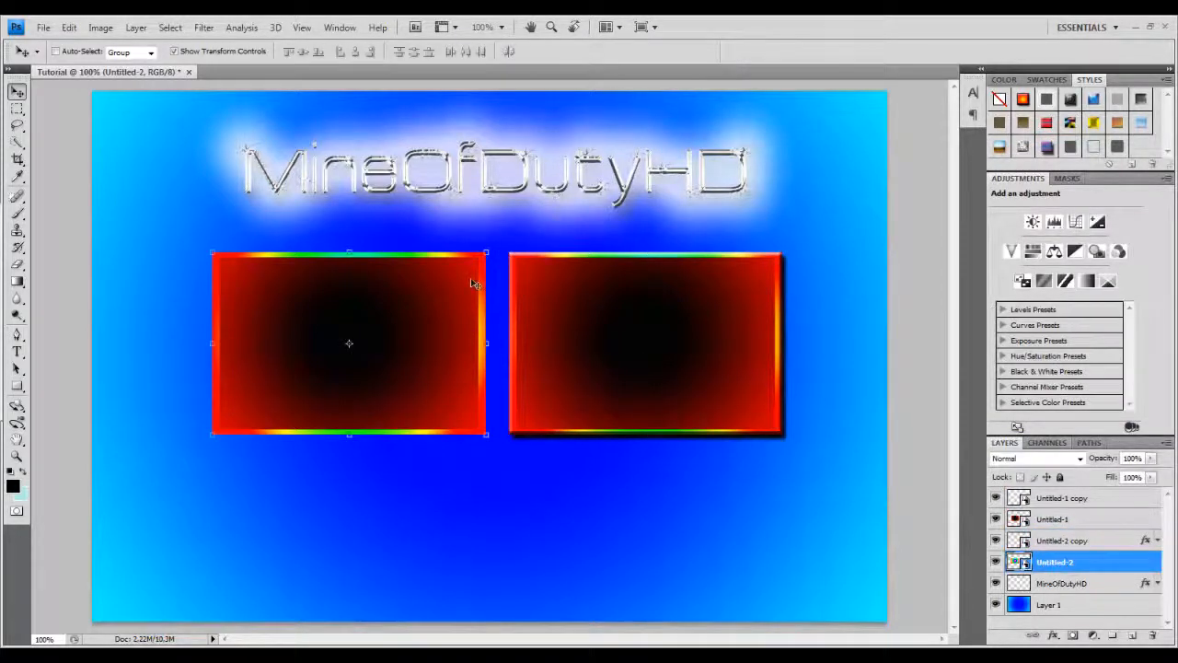
right_click(1066, 564)
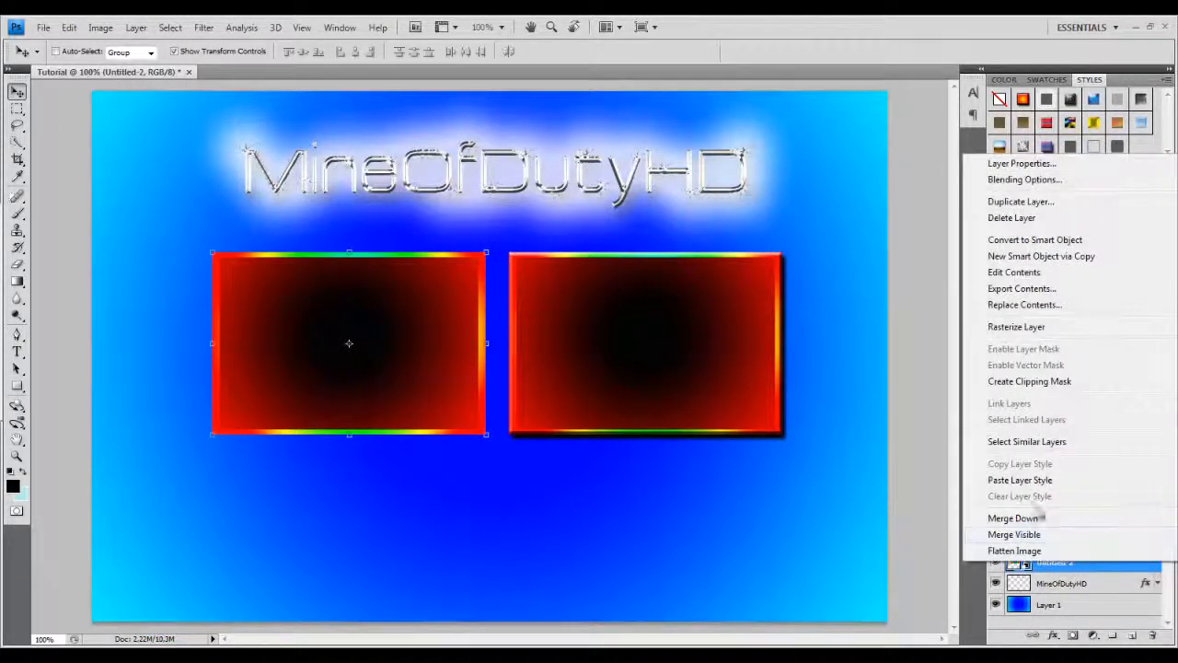
click(1022, 481)
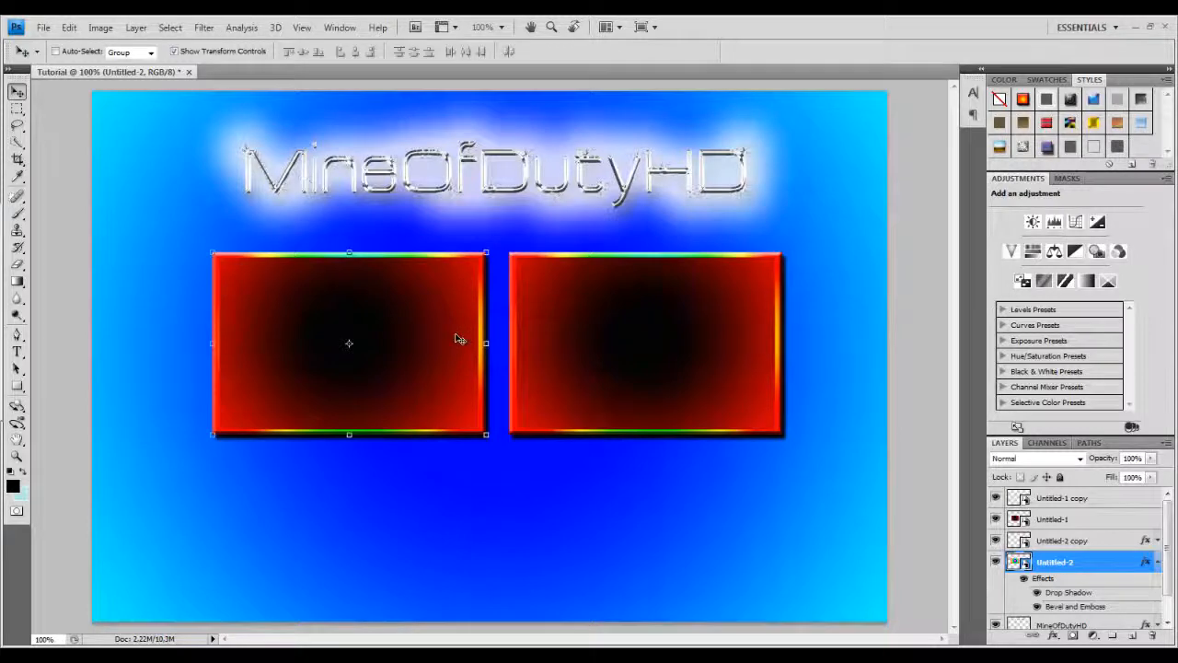
Apply a Bevel and Emboss with Down direction to the left video box layer Untitled-1.
click(1051, 521)
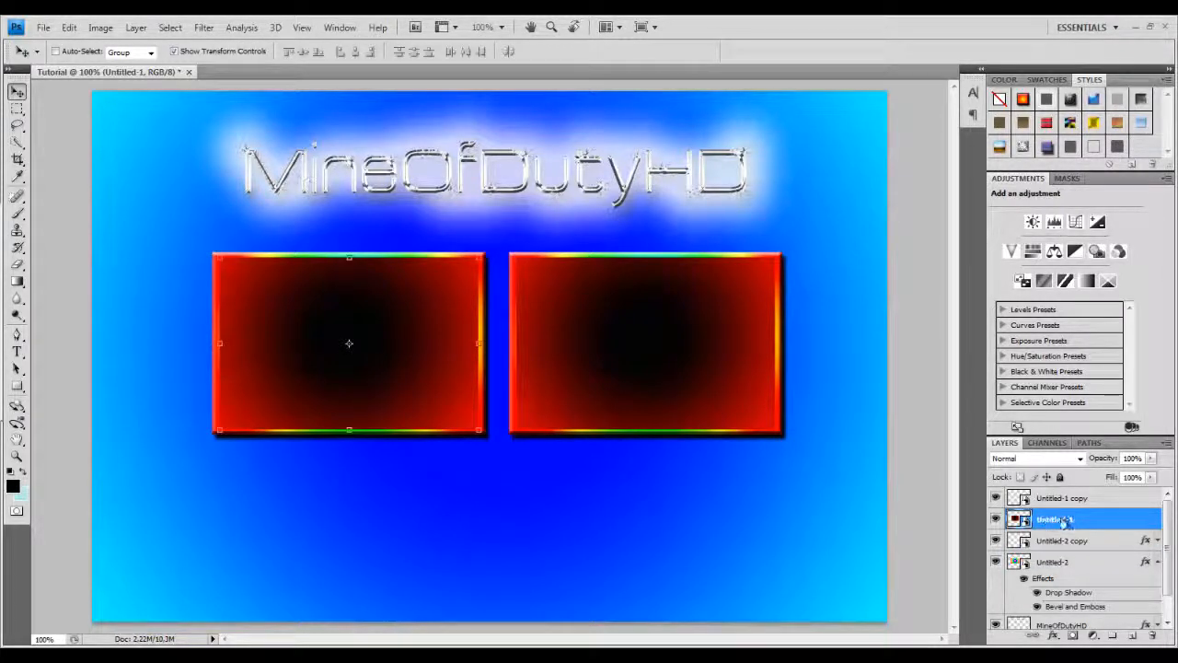
double_click(1108, 522)
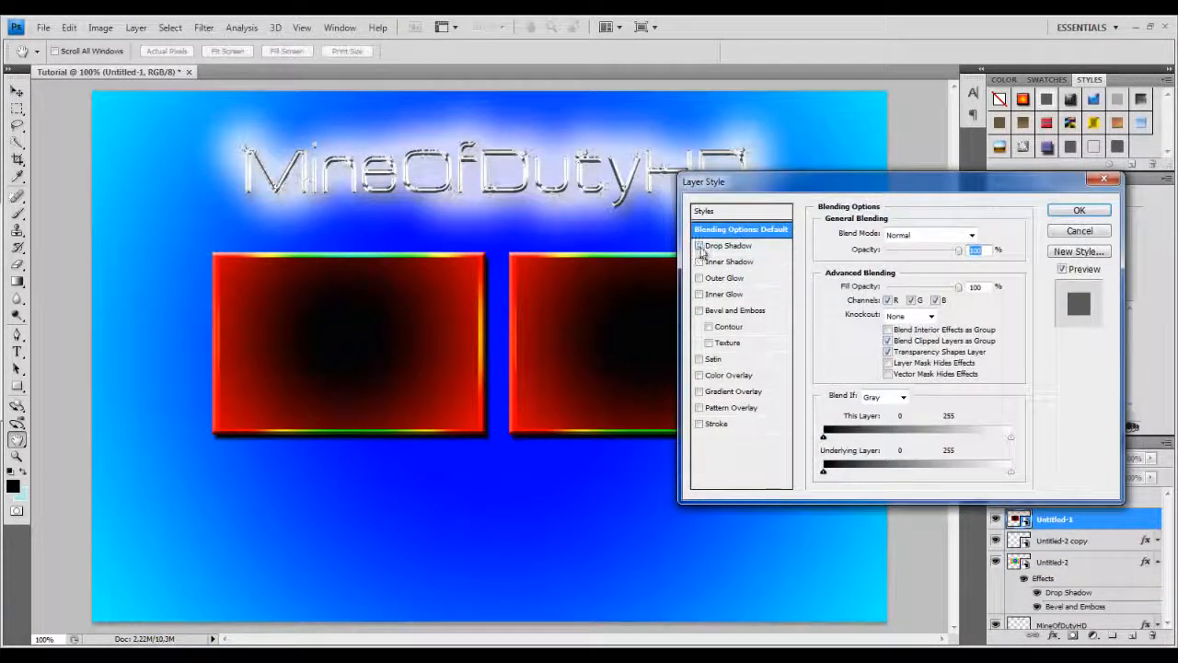
click(700, 312)
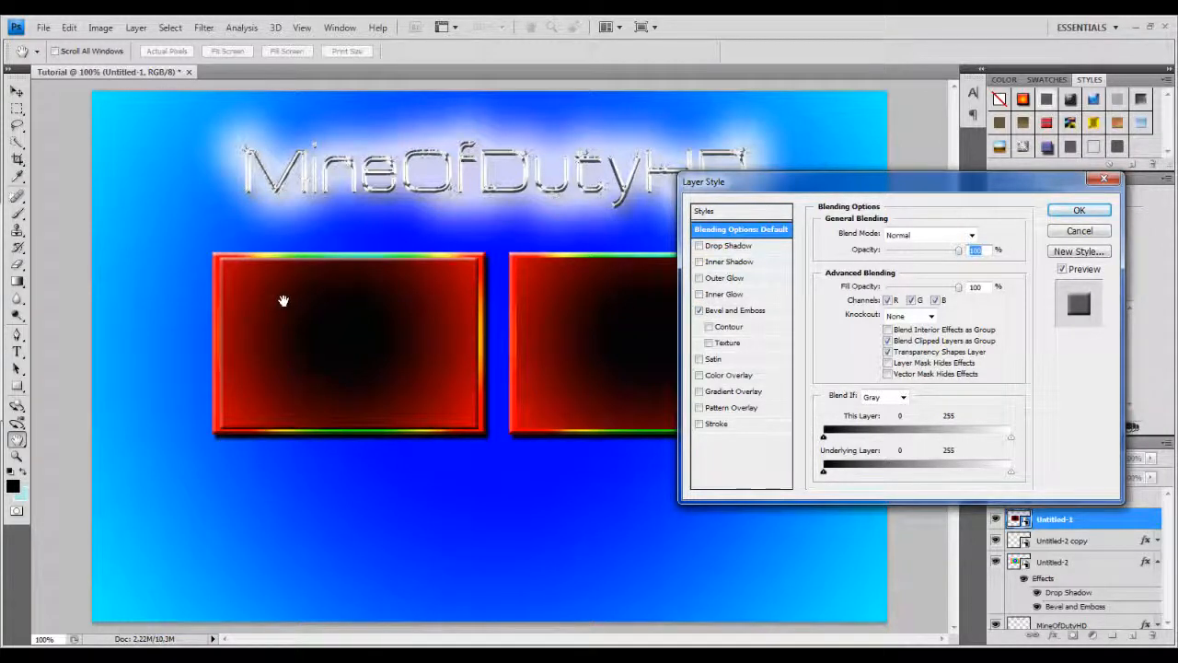
click(744, 312)
click(913, 284)
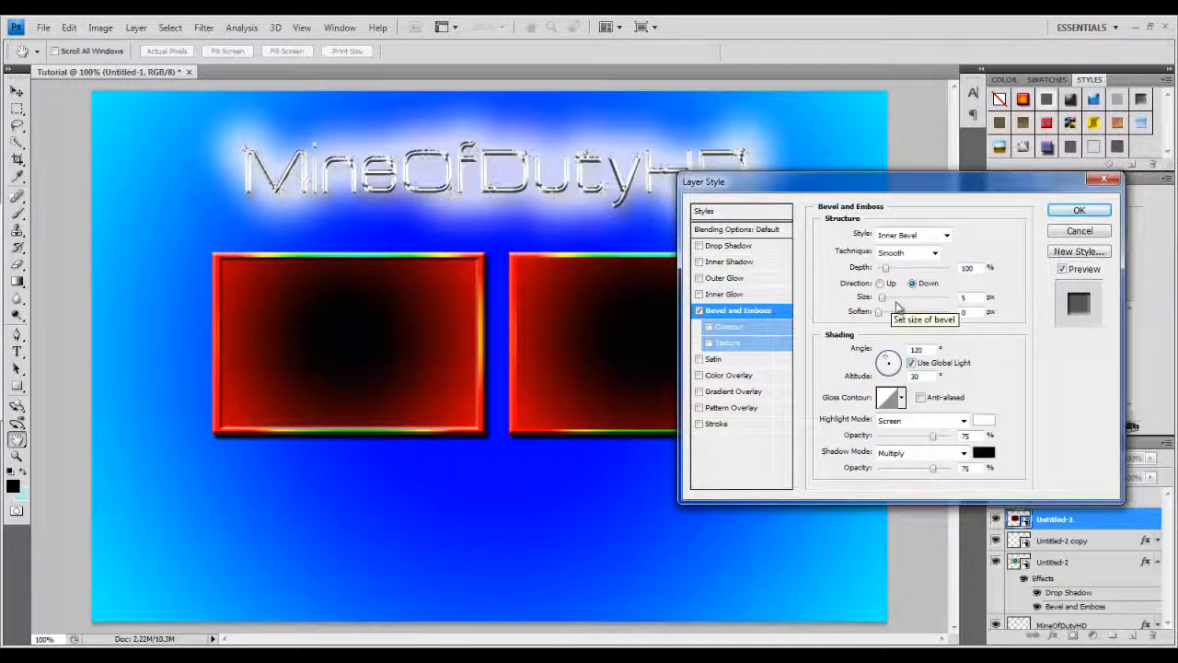
click(1073, 231)
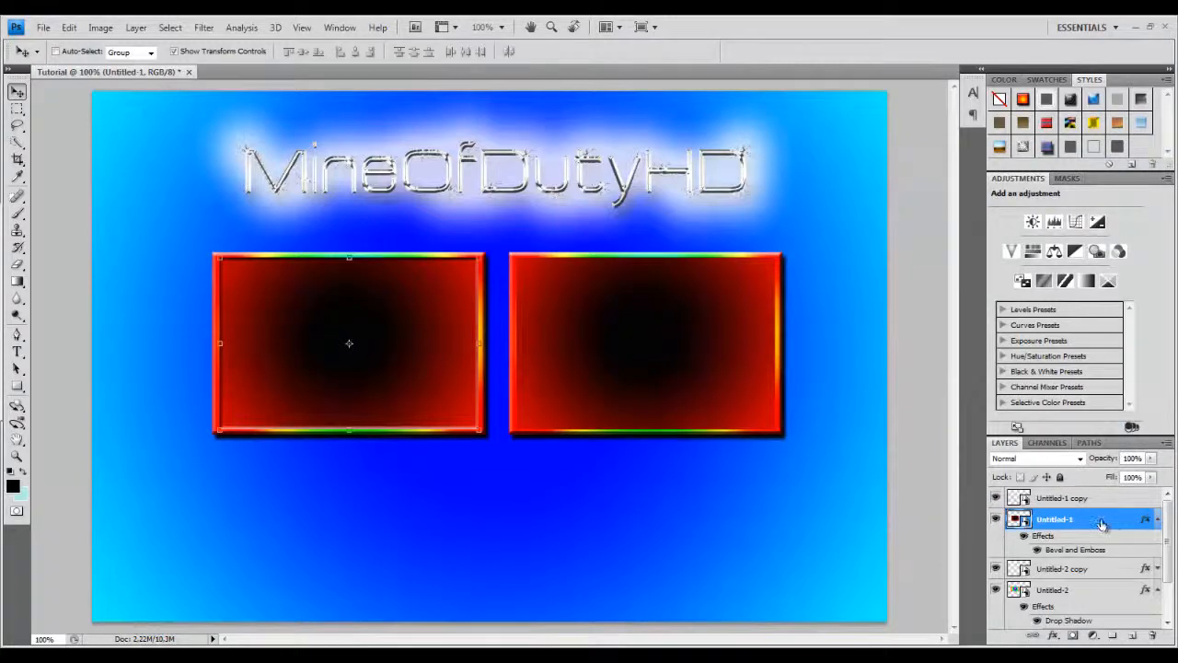
Copy the Untitled-1 layer style and paste it onto the right video box layer Untitled-1 copy.
right_click(1098, 521)
click(1022, 421)
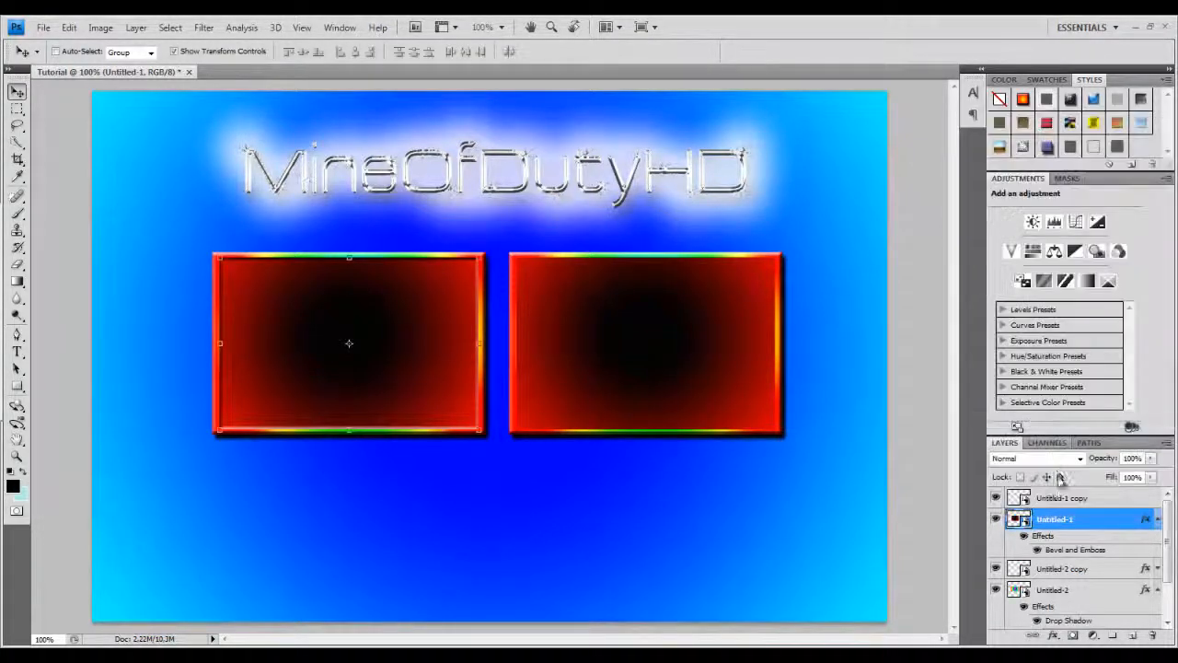
right_click(1064, 500)
click(1036, 419)
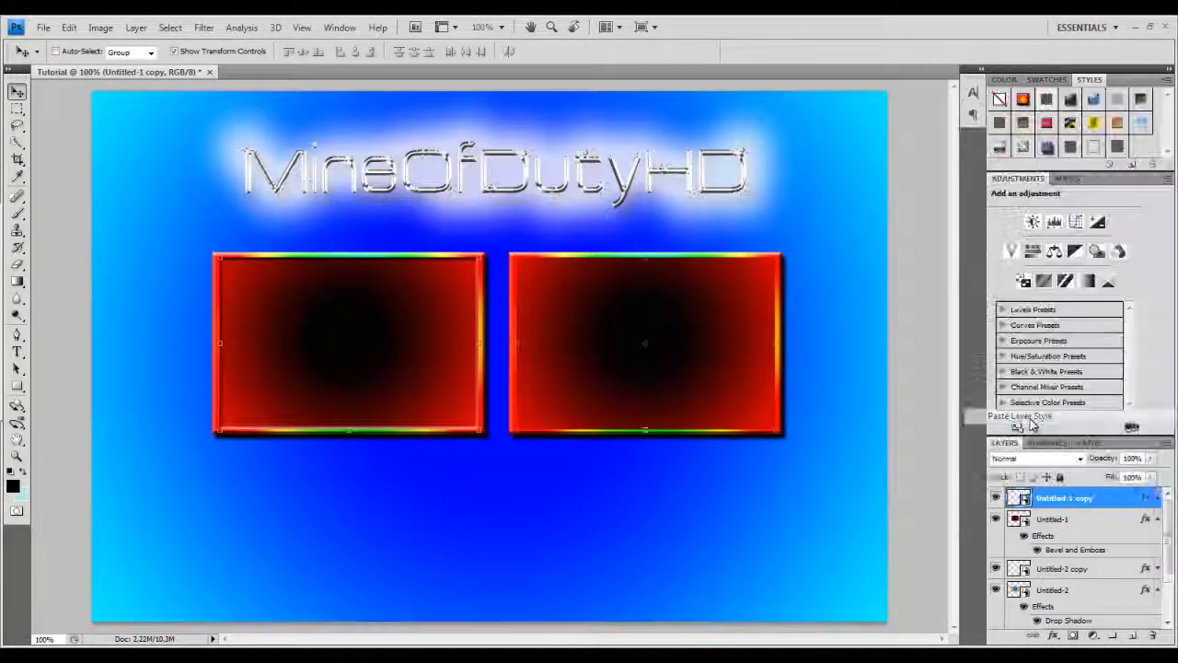
click(1157, 498)
click(1157, 520)
scroll(1157, 530, down, 2)
click(1158, 535)
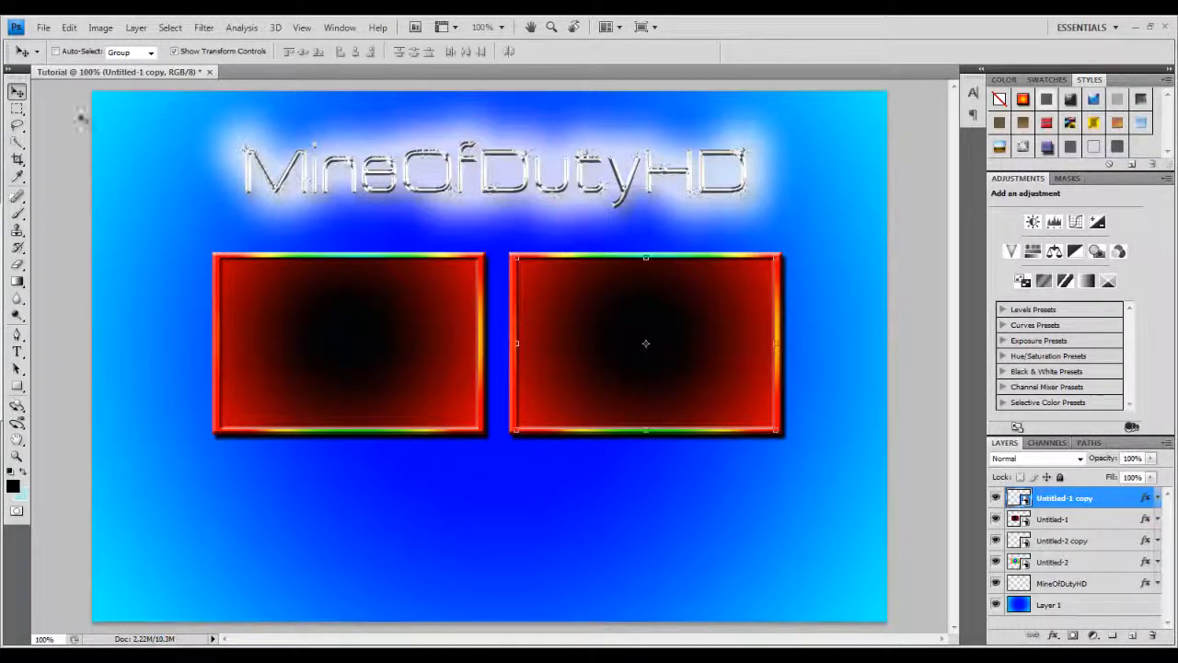
Merge the left video box layer Untitled-1 with its frame layer Untitled-2.
click(1054, 521)
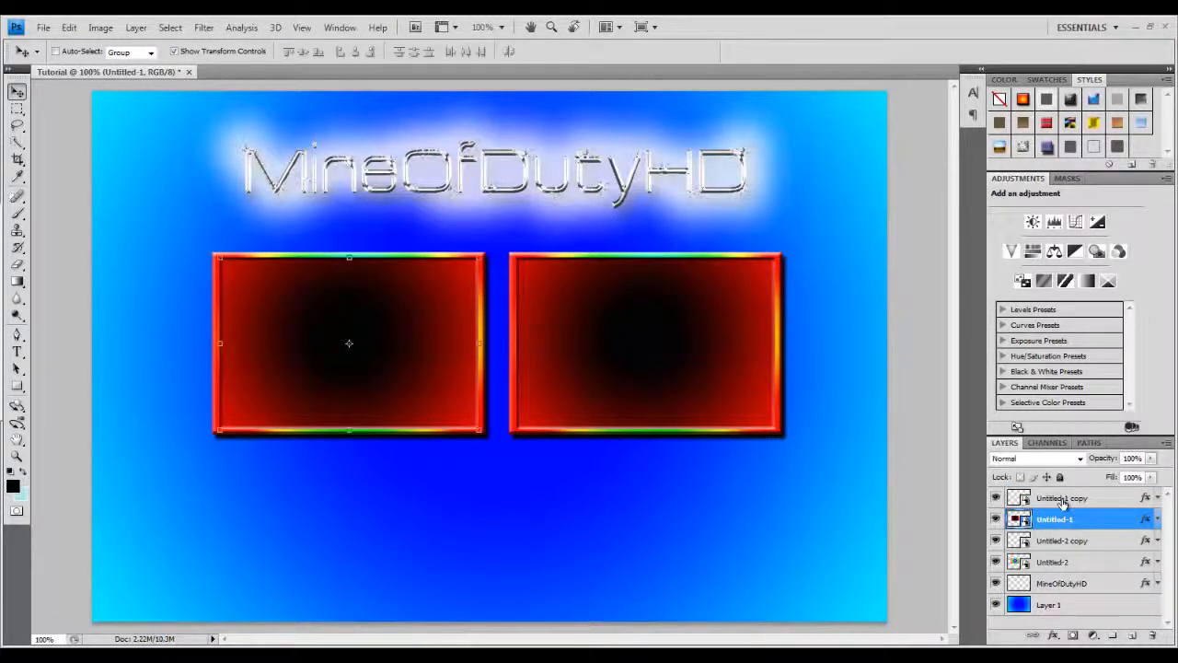
click(1063, 502)
click(1061, 542)
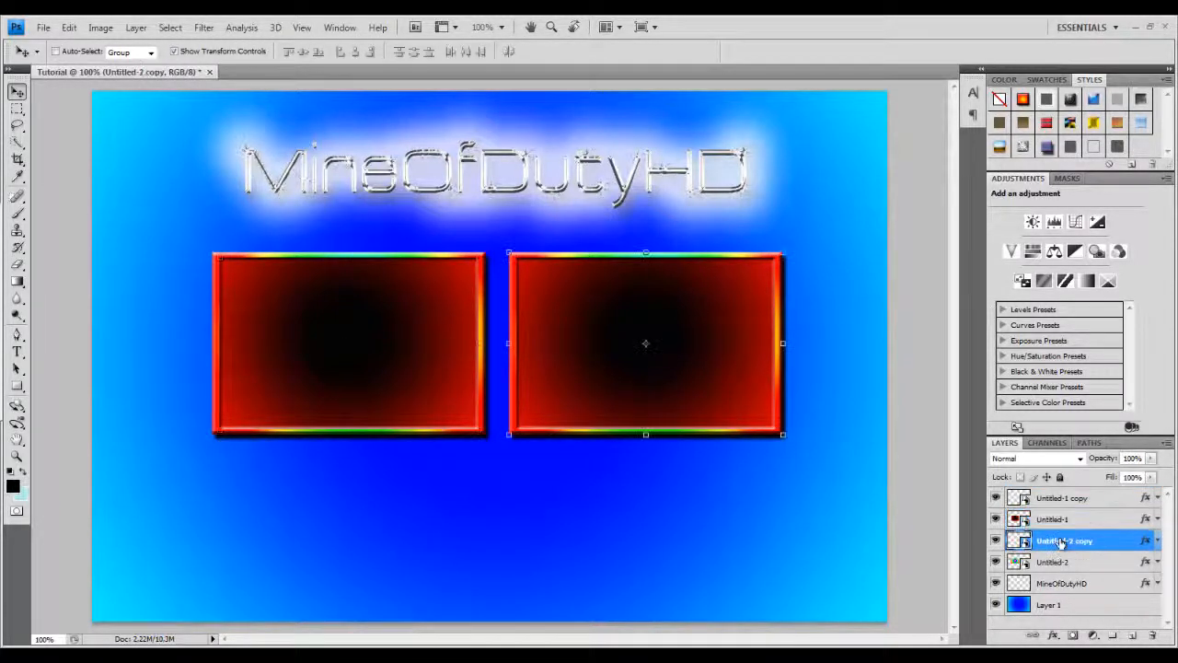
click(1064, 562)
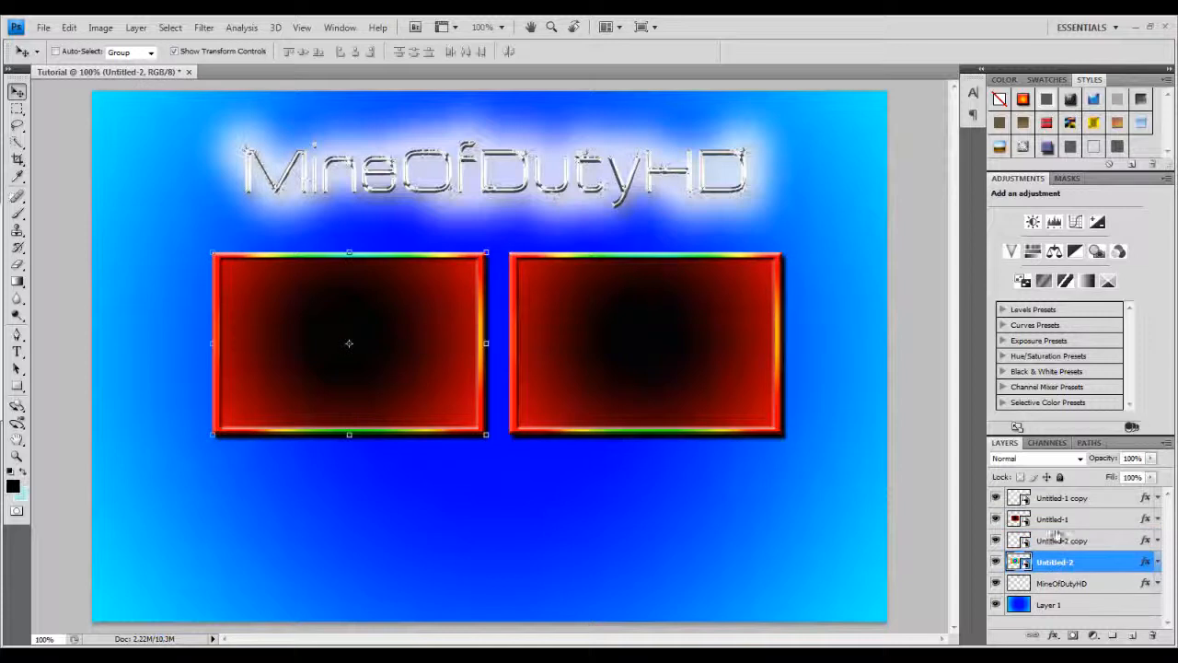
ctrl+click(1054, 522)
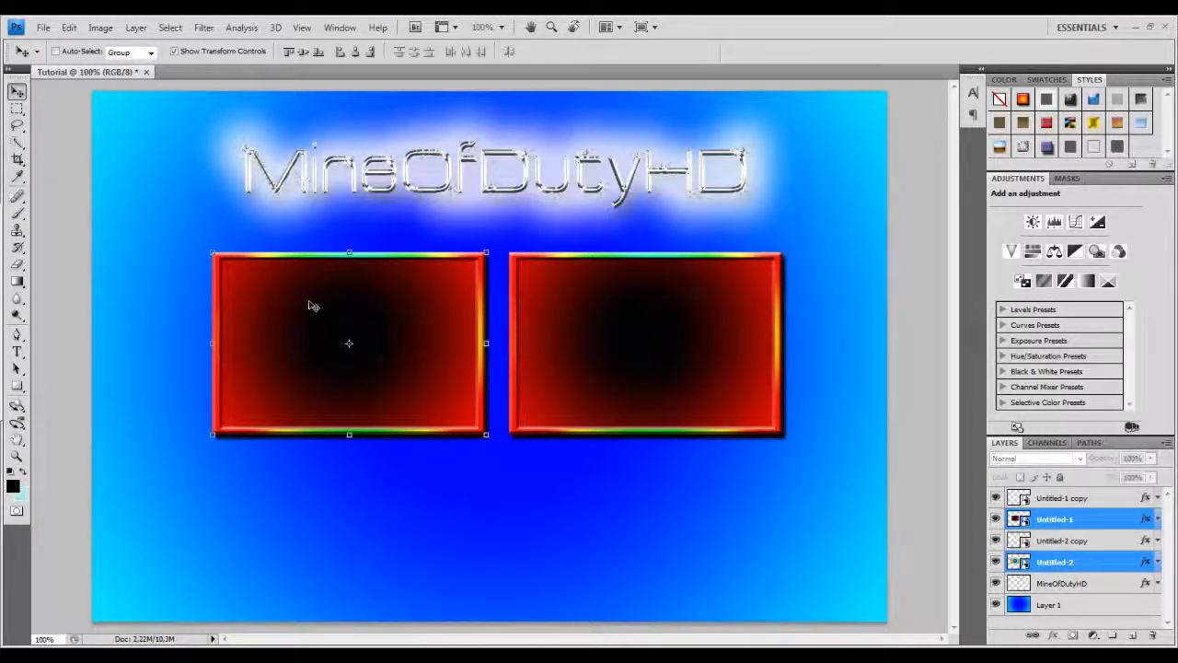
right_click(1096, 521)
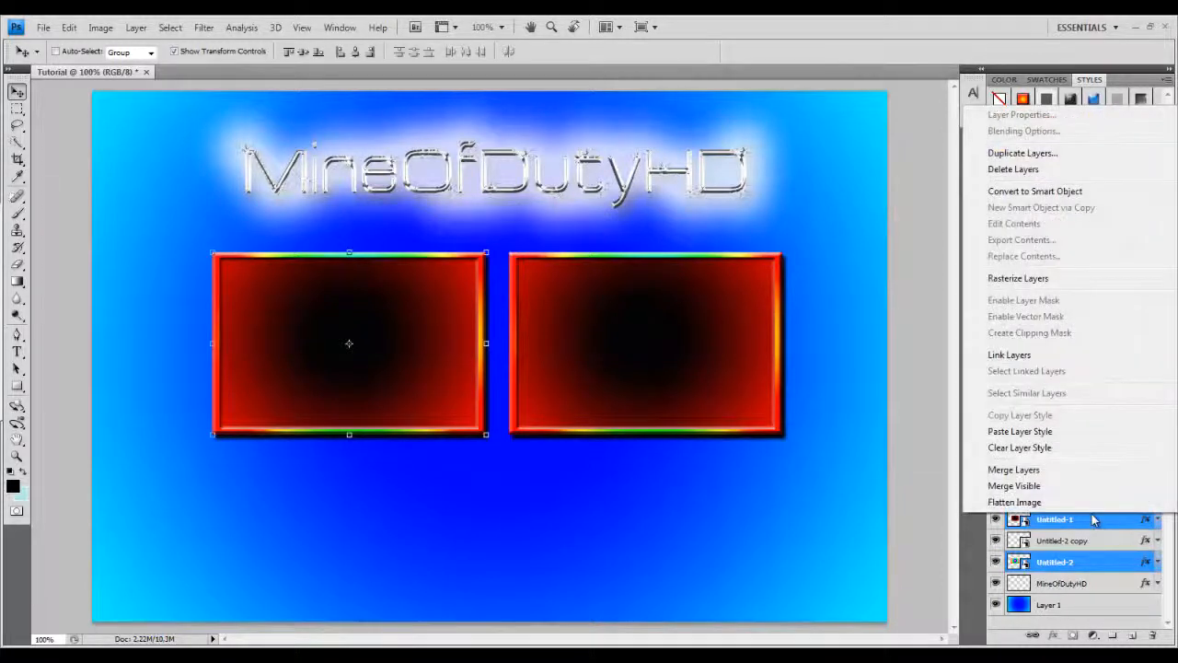
click(1036, 470)
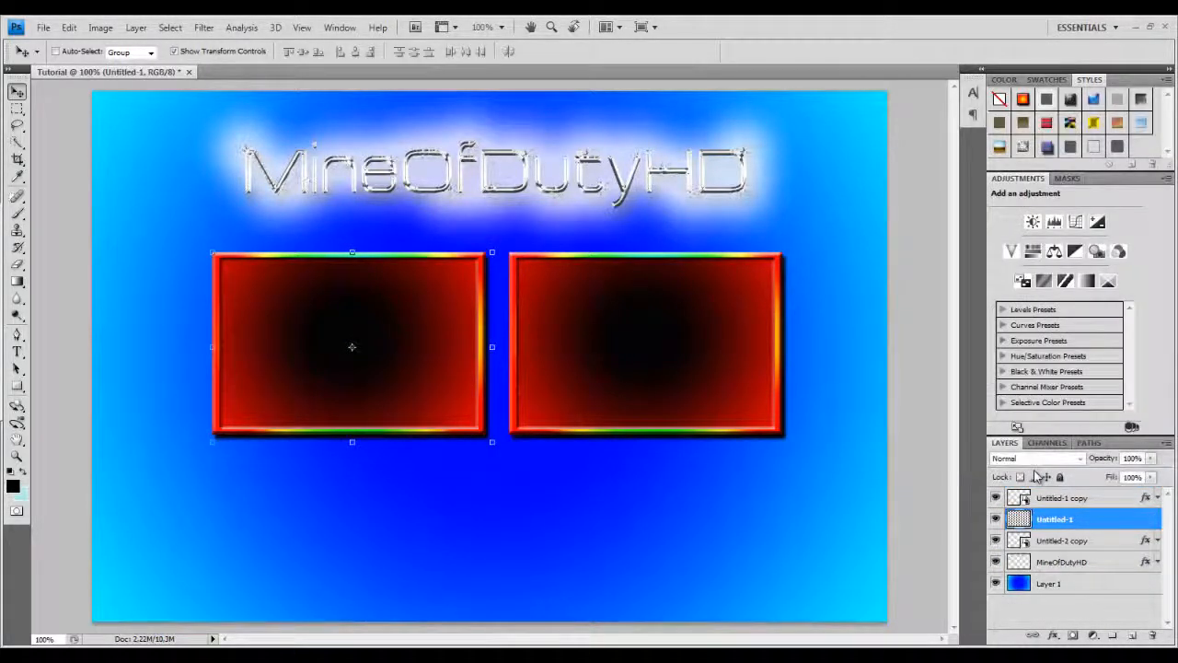
click(1049, 502)
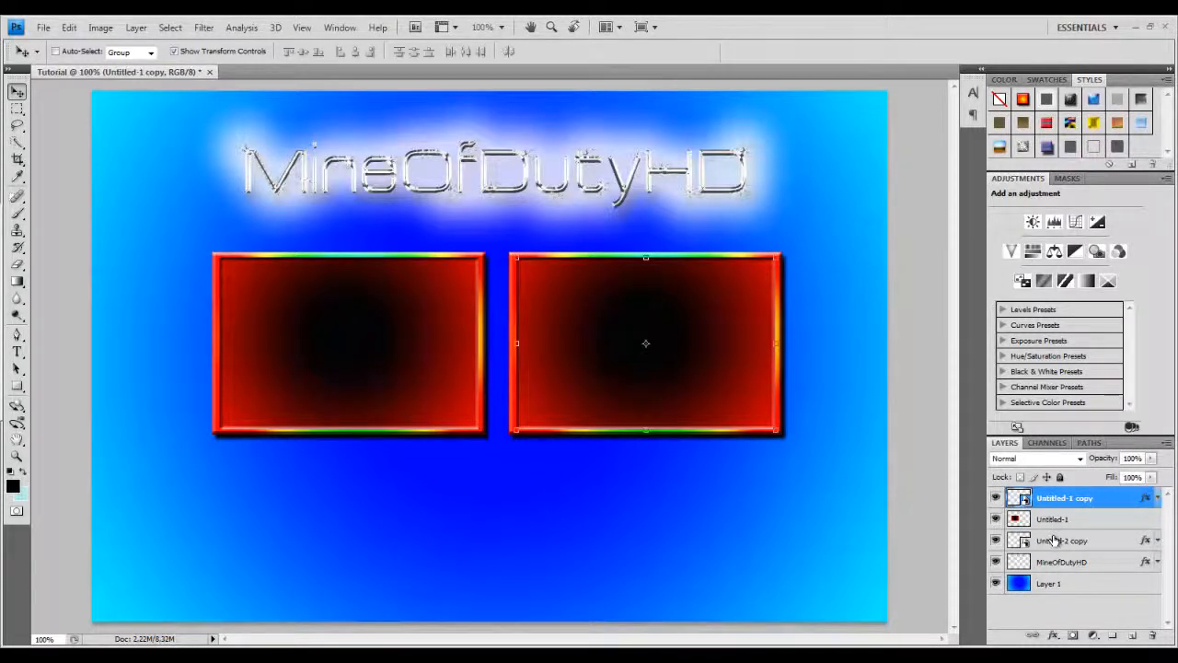
Merge the right video box layer Untitled-1 copy with its frame layer Untitled-2 copy.
ctrl+click(1054, 540)
right_click(1054, 540)
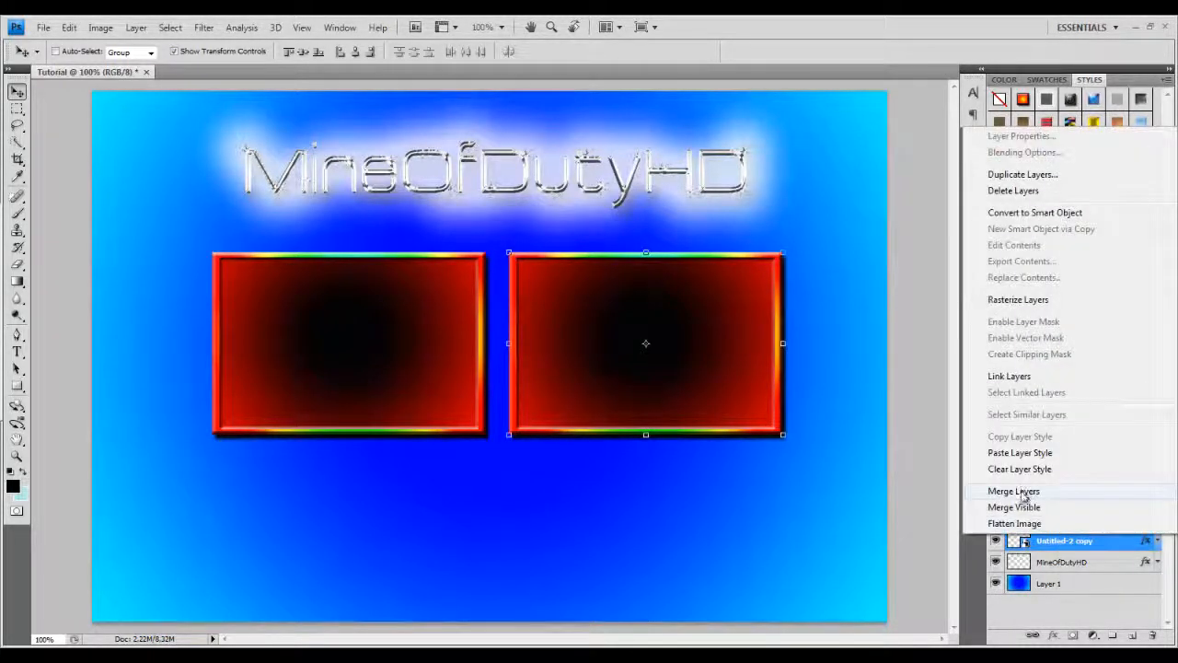
click(1022, 492)
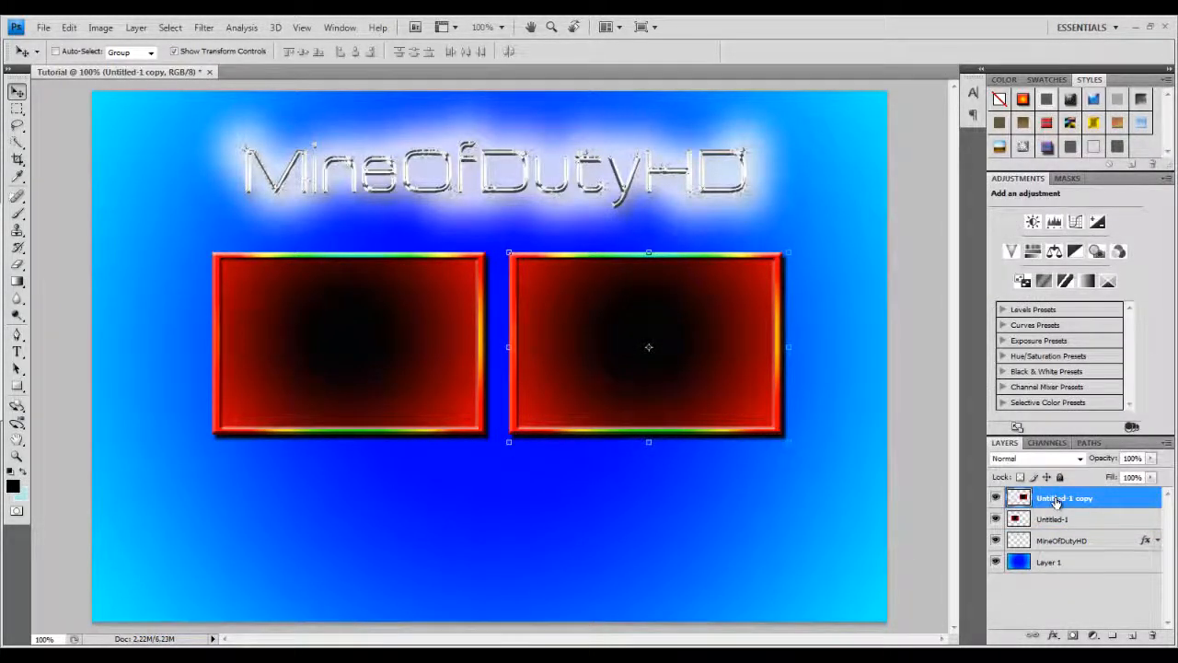
Duplicate the left video box layer Untitled-1.
click(1054, 521)
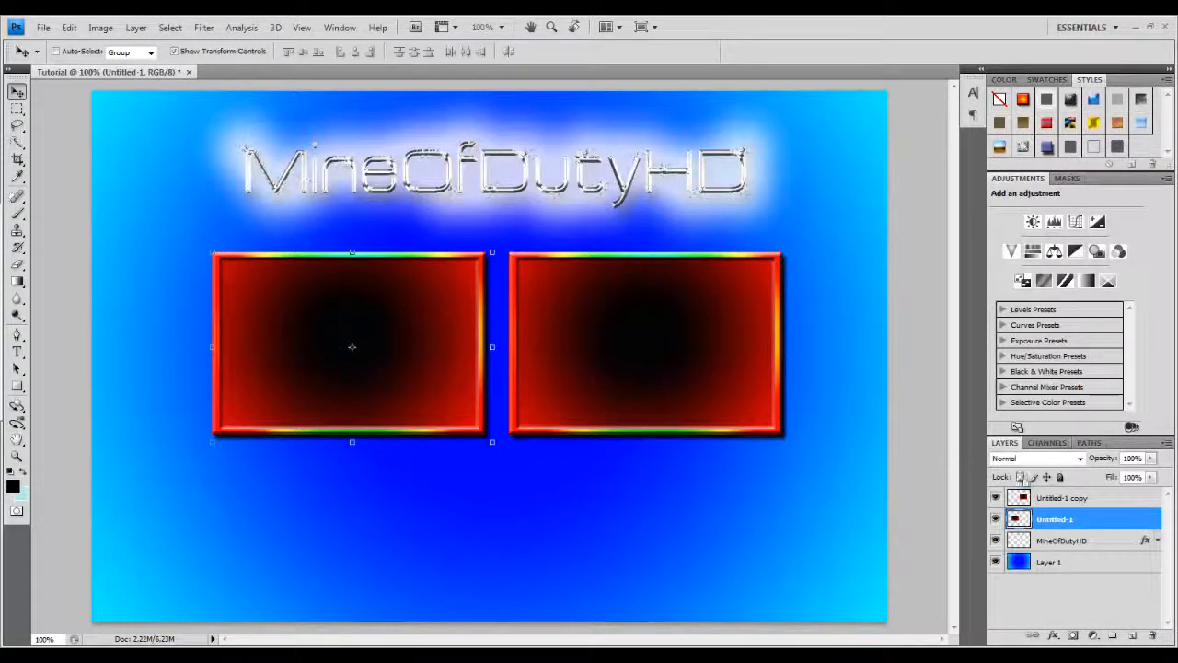
right_click(1055, 521)
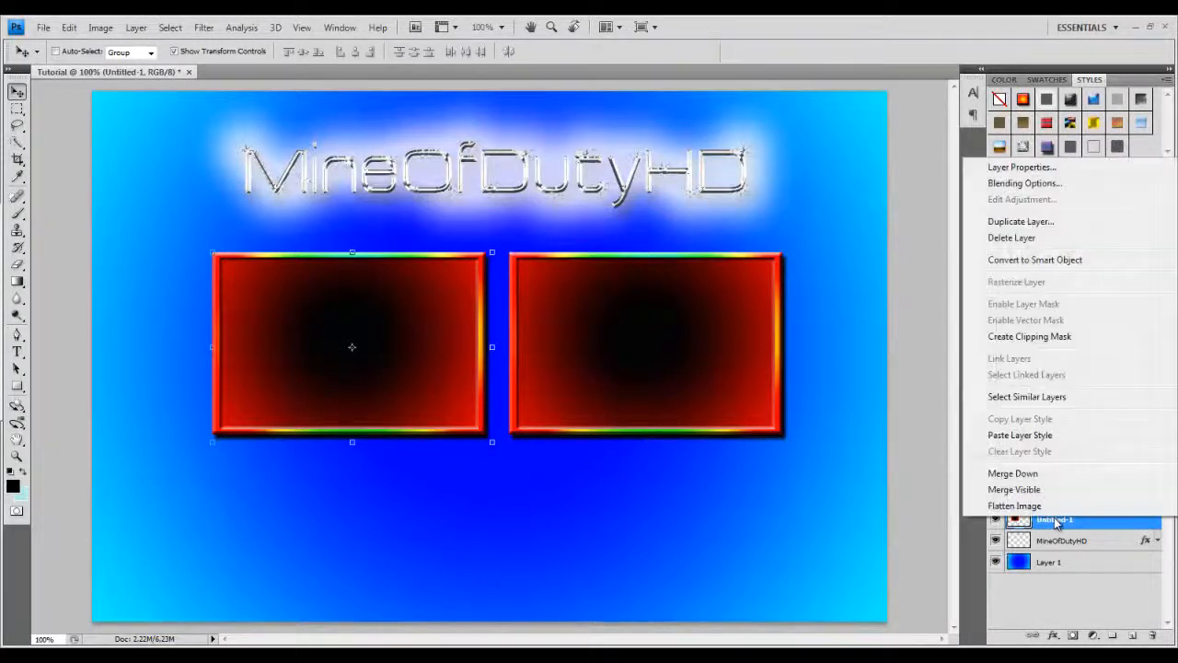
click(1021, 221)
click(700, 214)
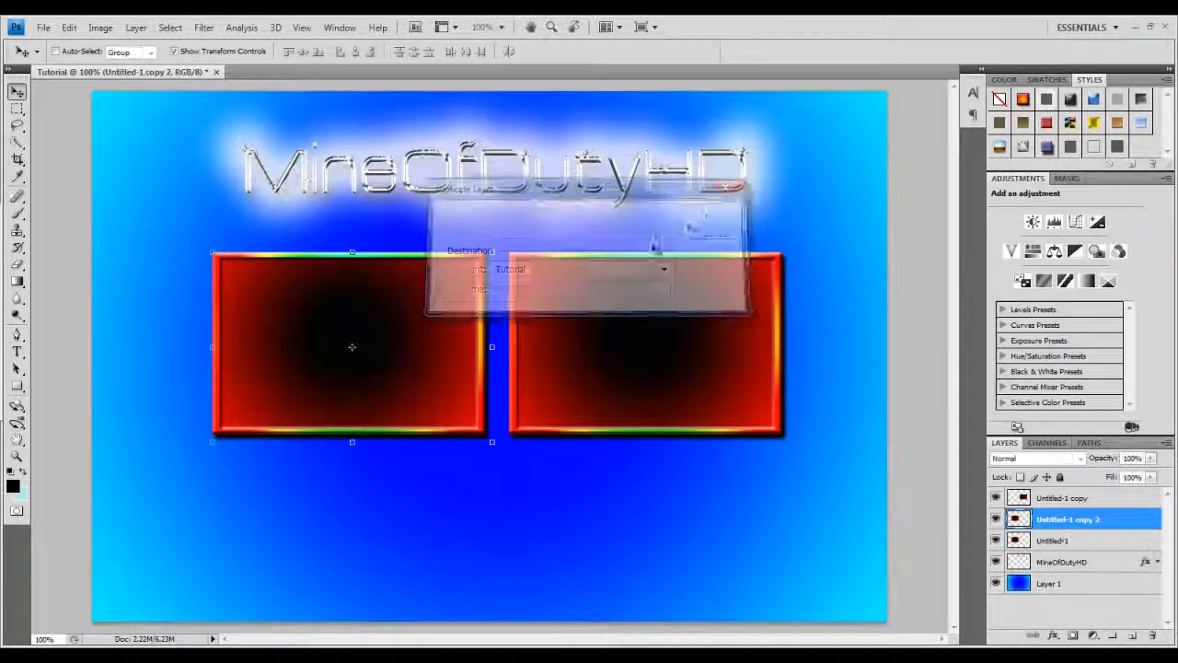
Move the duplicated box below the left video box and squash it to about 32% height as a bar.
drag(368, 405, 361, 527)
mouse_move(207, 371)
mouse_down()
mouse_move(274, 415)
mouse_move(215, 420)
mouse_move(231, 391)
mouse_move(200, 410)
mouse_move(206, 373)
mouse_up()
drag(424, 466, 429, 459)
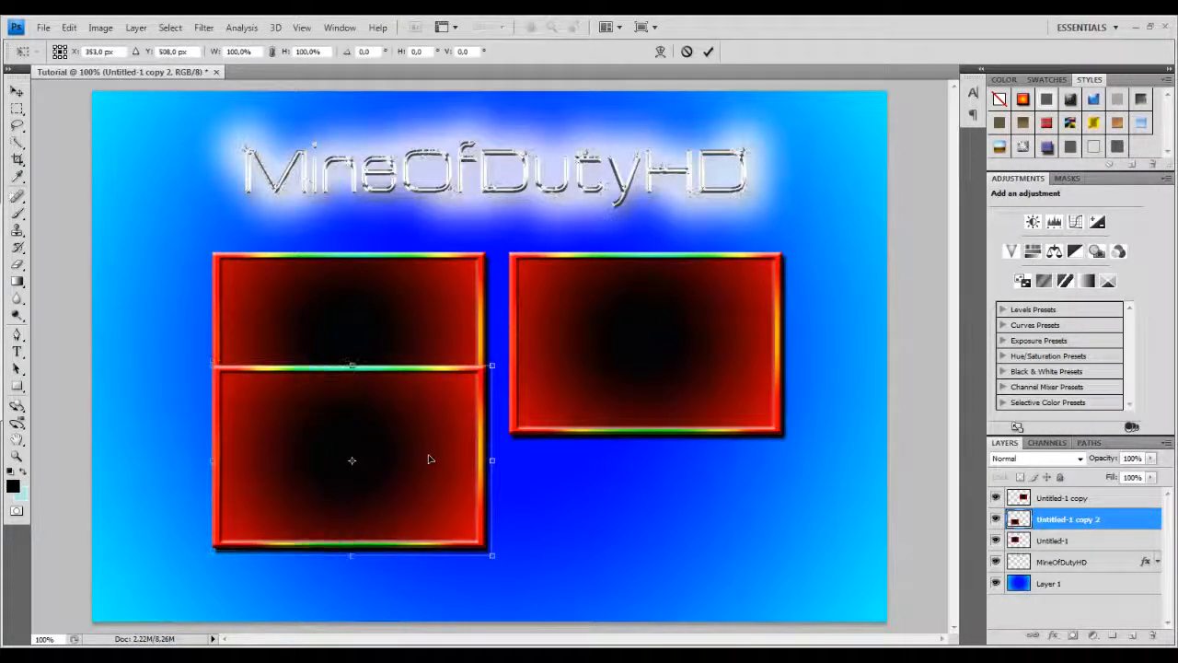
drag(352, 366, 373, 490)
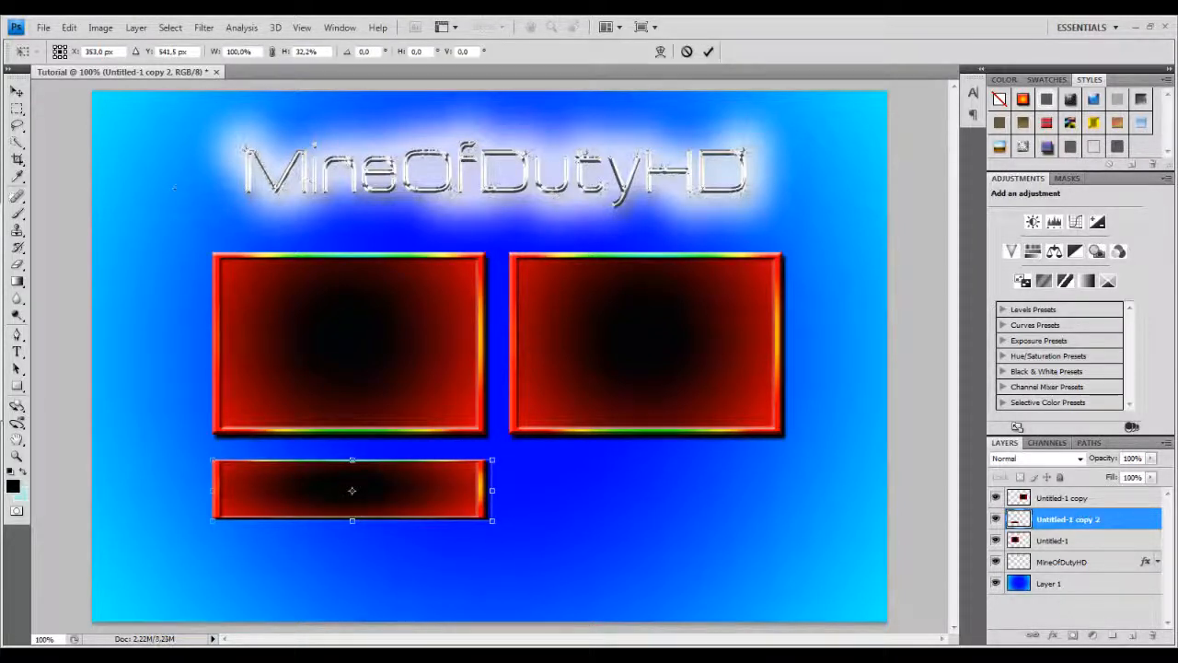
click(17, 91)
click(511, 263)
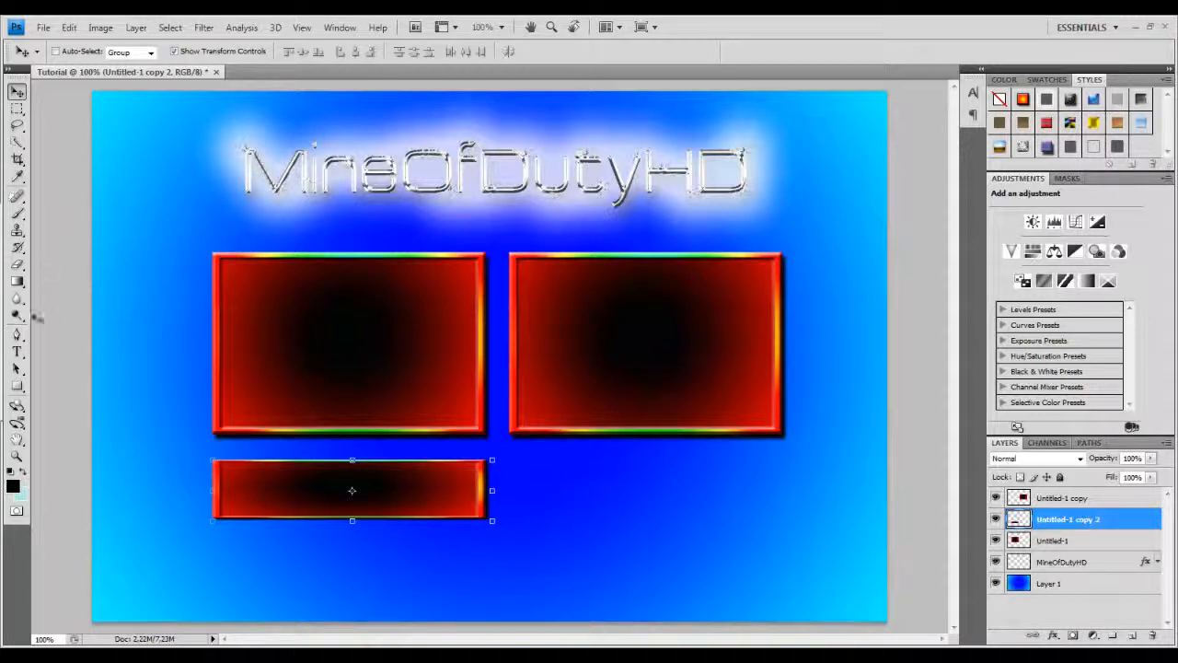
Add a new top layer and type "Previous Video" on two lines, placing it inside the left video box.
click(1132, 635)
drag(1068, 520, 1075, 496)
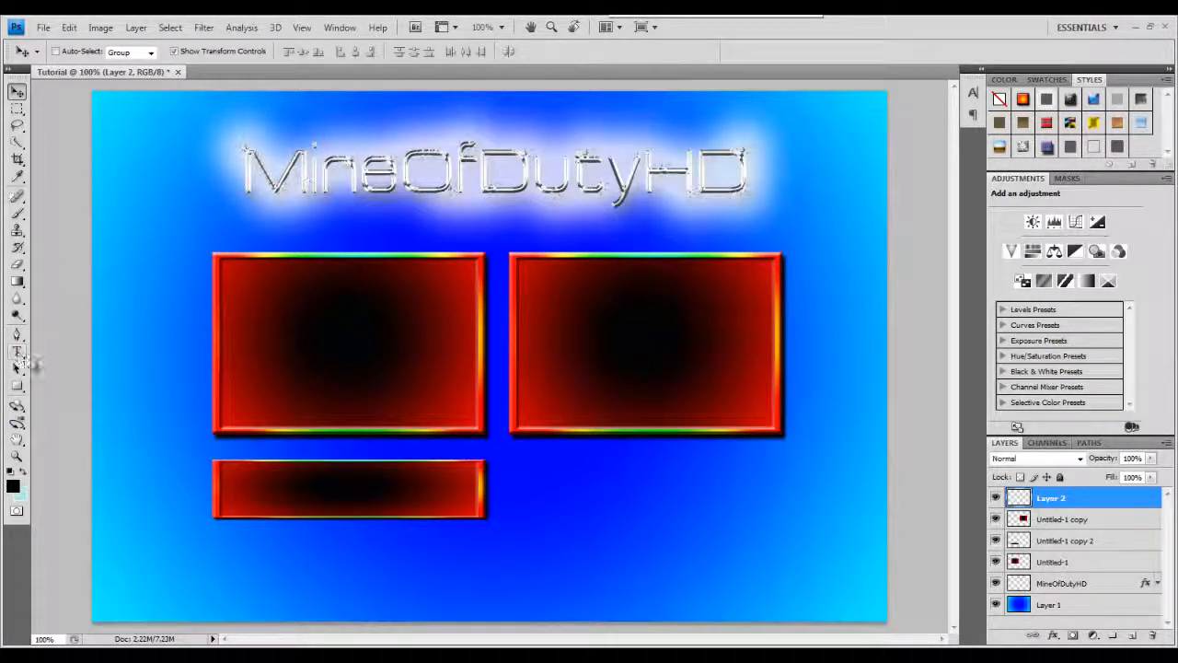
click(18, 352)
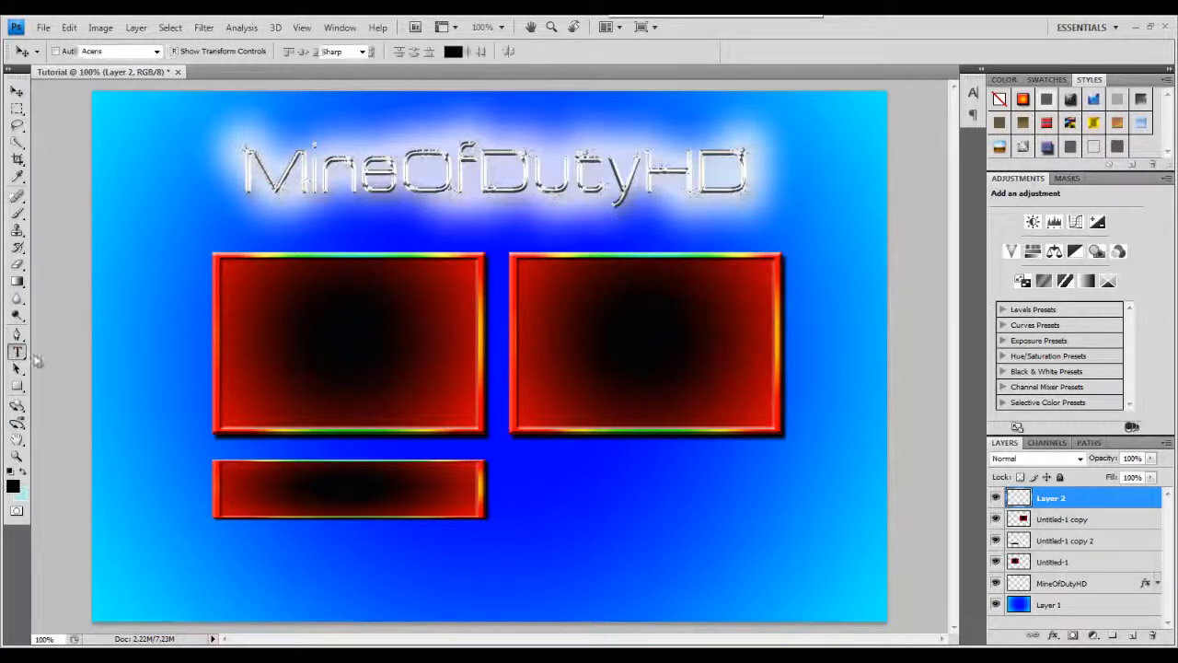
click(245, 302)
text(Previou)
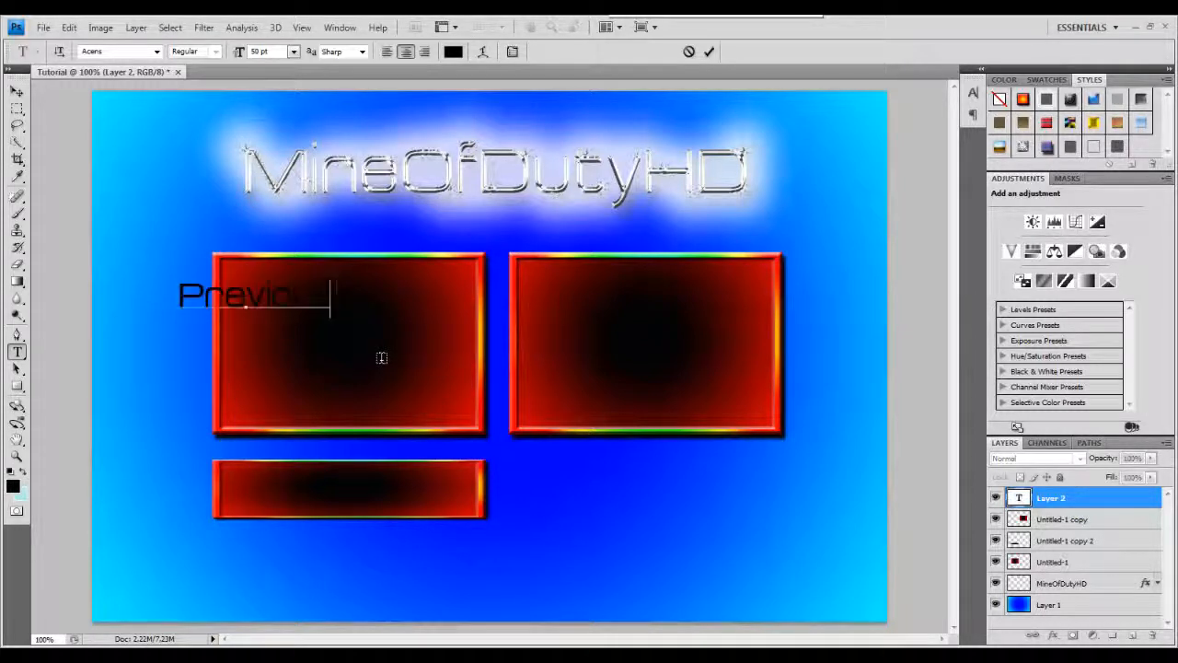
text(s V)
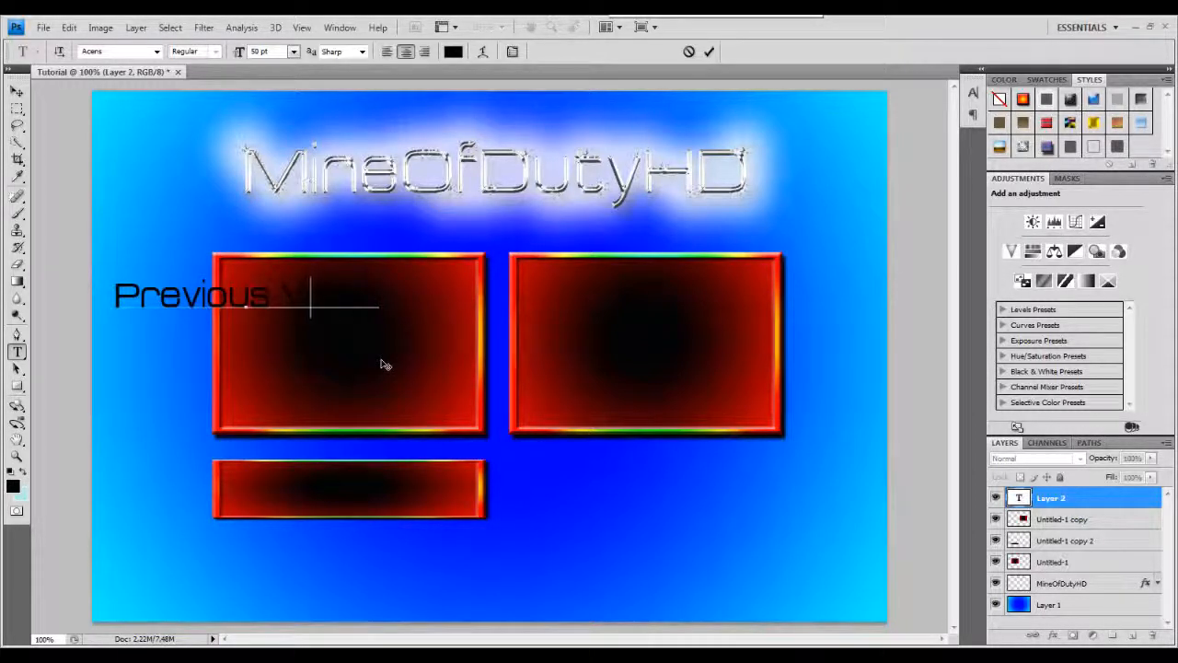
key(Return)
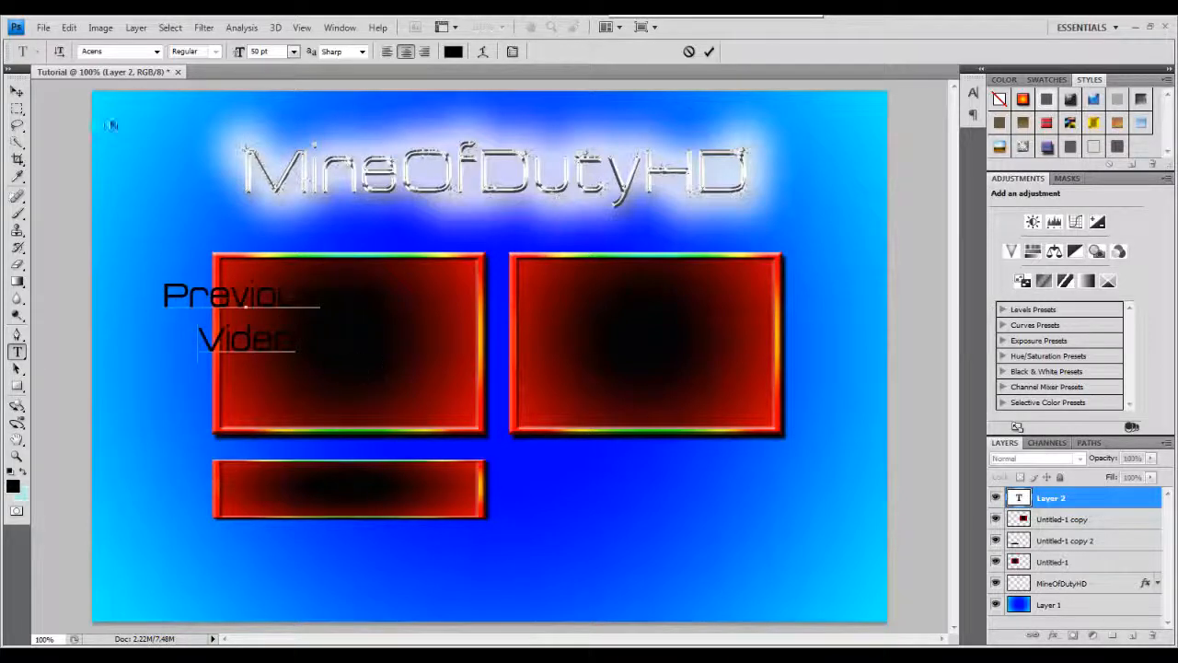
click(16, 90)
drag(270, 305, 356, 324)
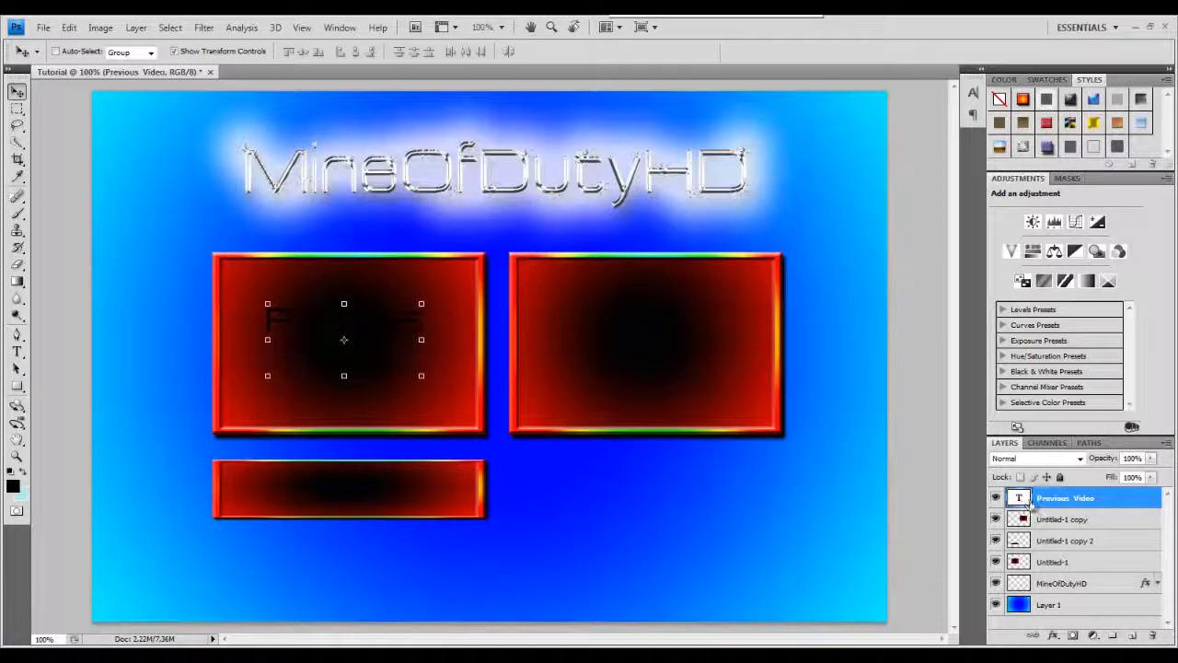
Style the text with Drop Shadow, Outer Glow, Bevel and Emboss, and an Orange, Yellow, Orange Gradient Overlay at about 0° angle.
double_click(1112, 501)
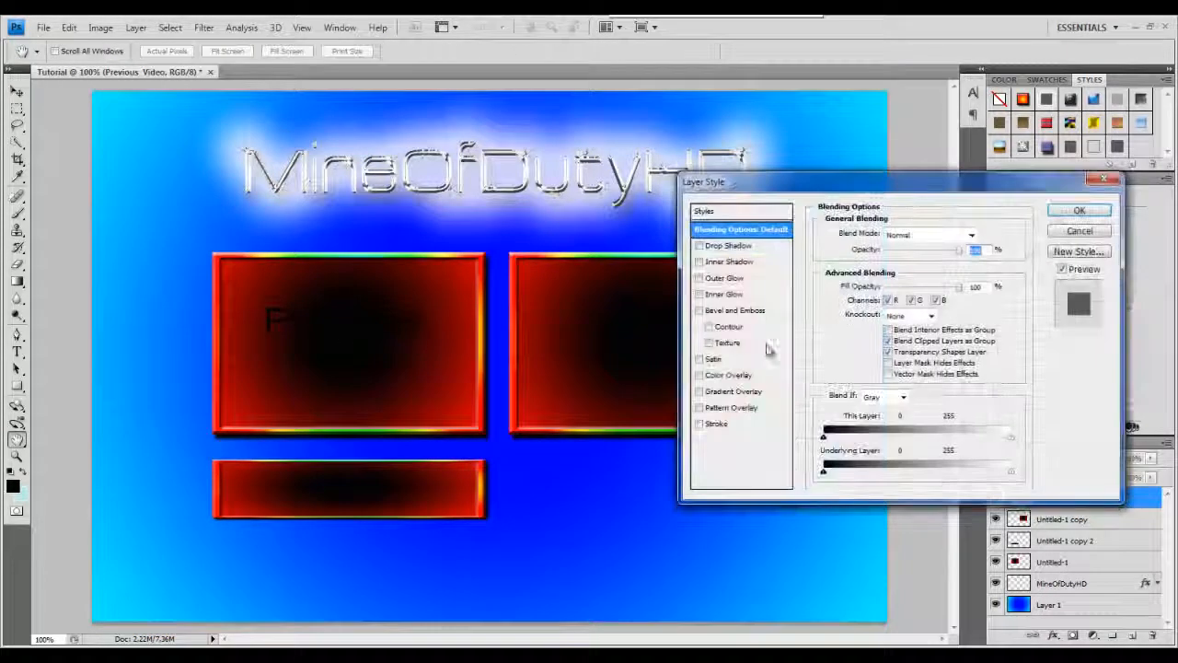
click(700, 247)
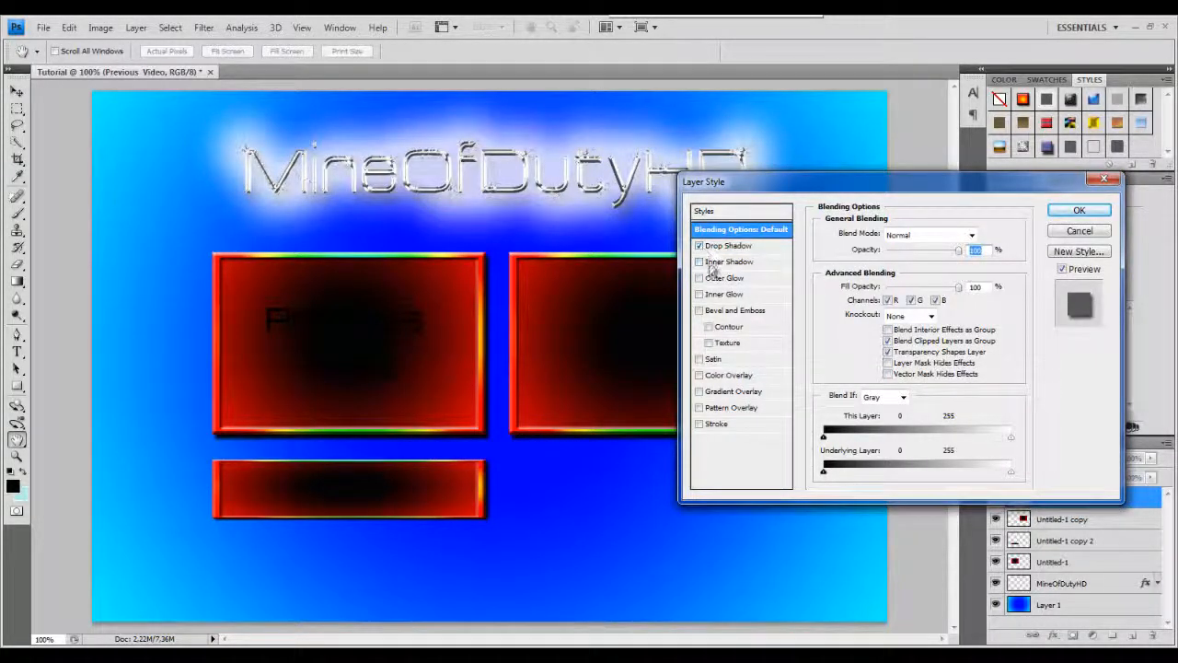
click(700, 278)
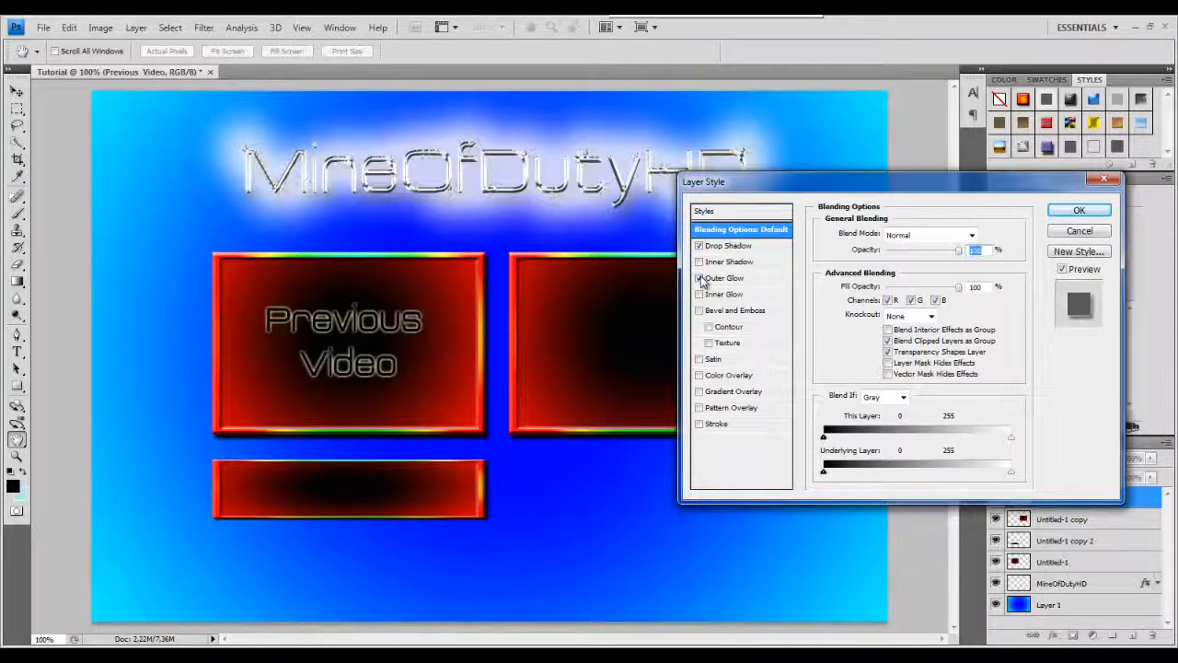
click(700, 310)
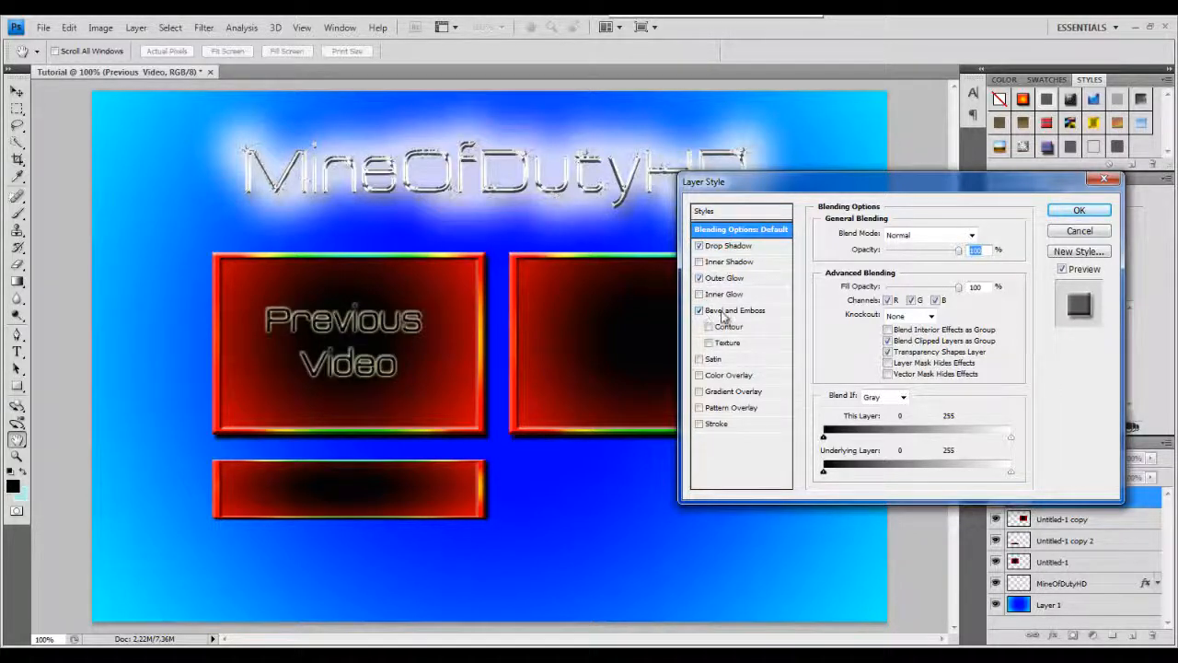
click(727, 394)
click(925, 267)
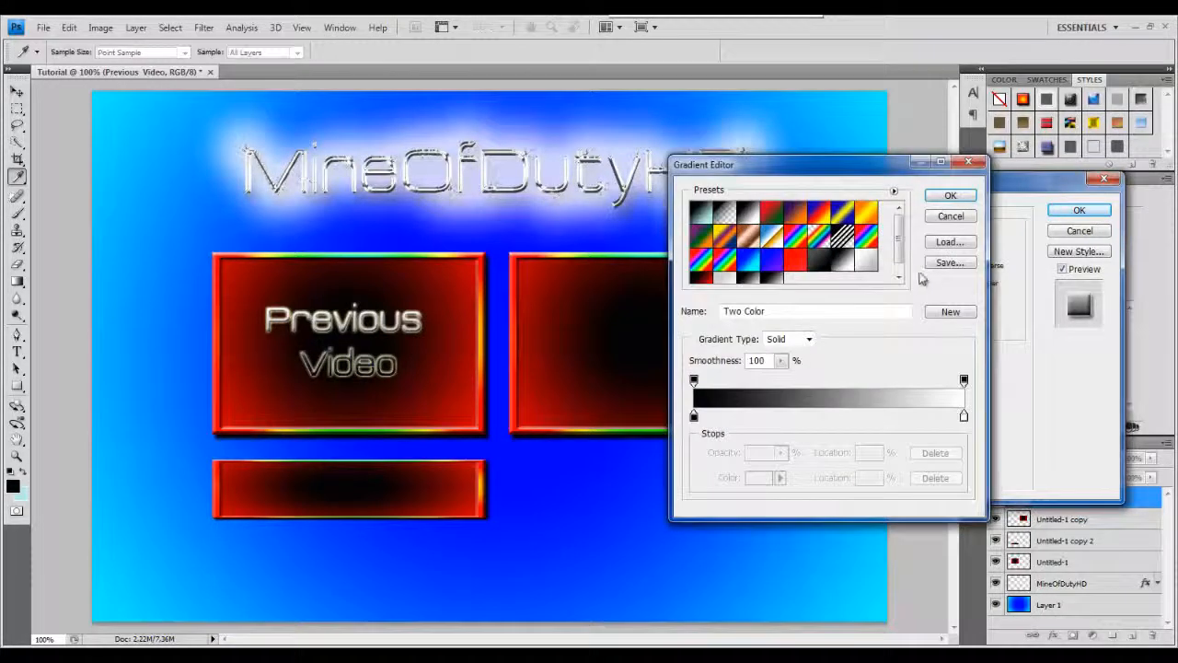
click(708, 215)
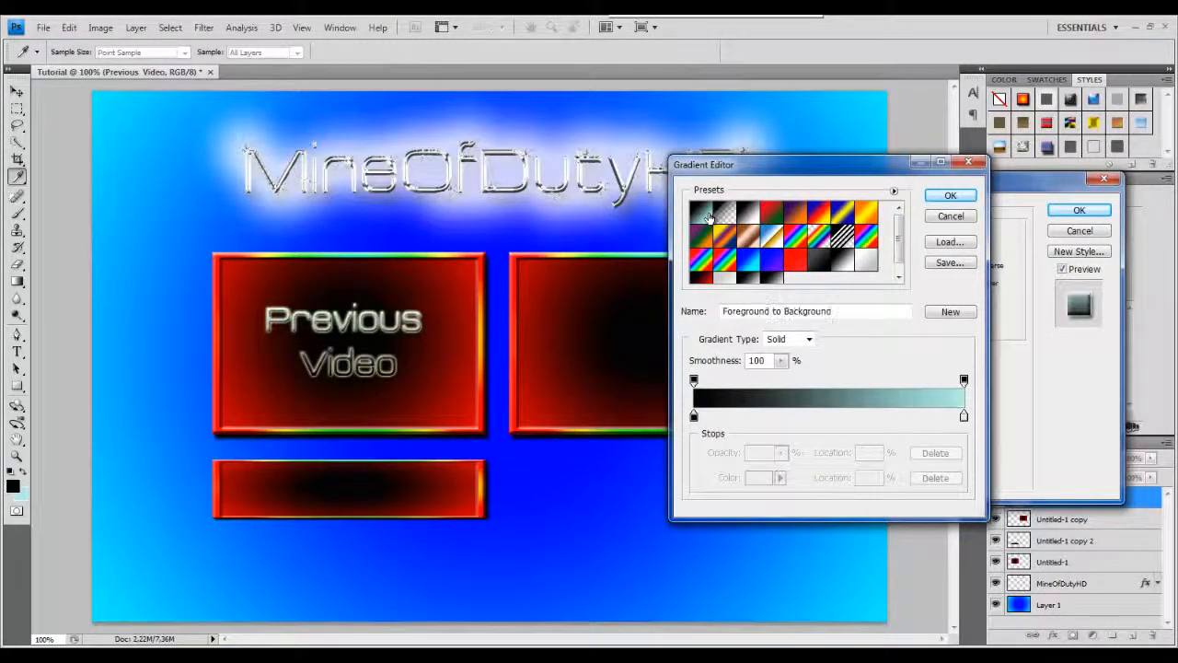
click(752, 263)
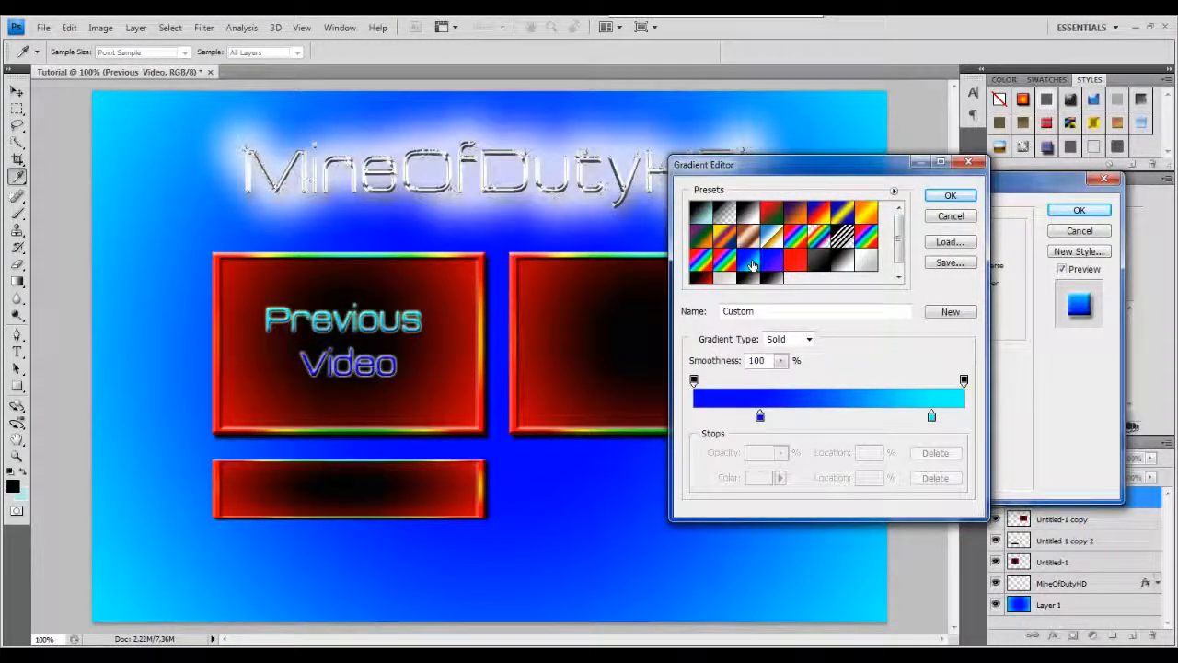
click(867, 215)
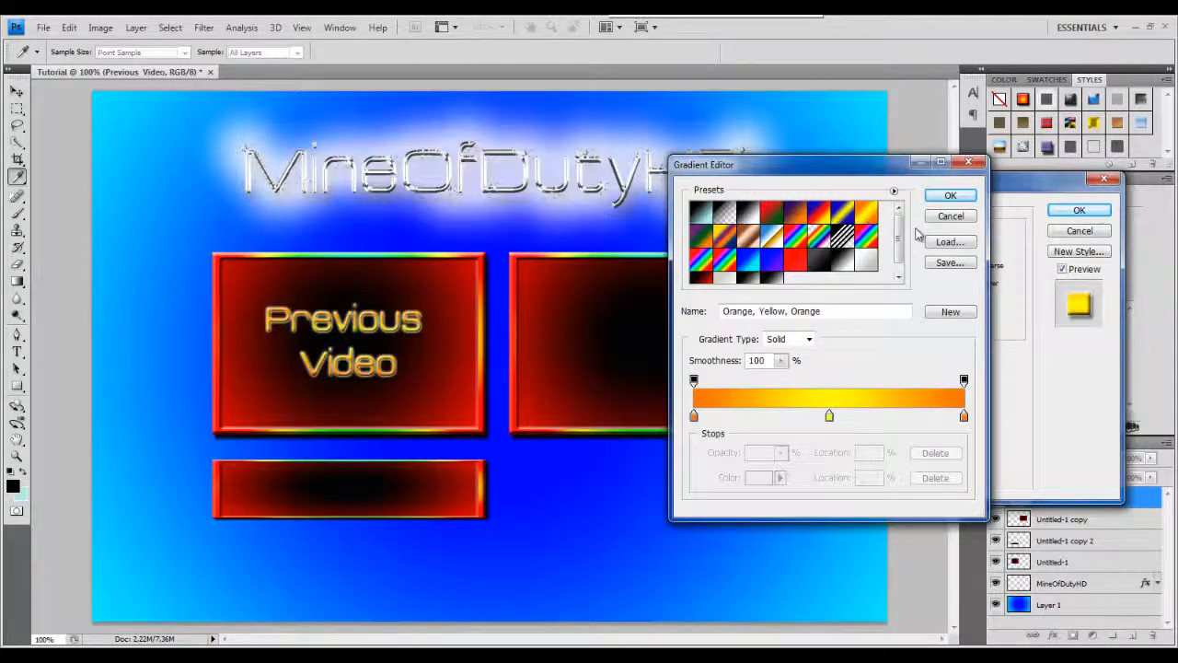
click(950, 196)
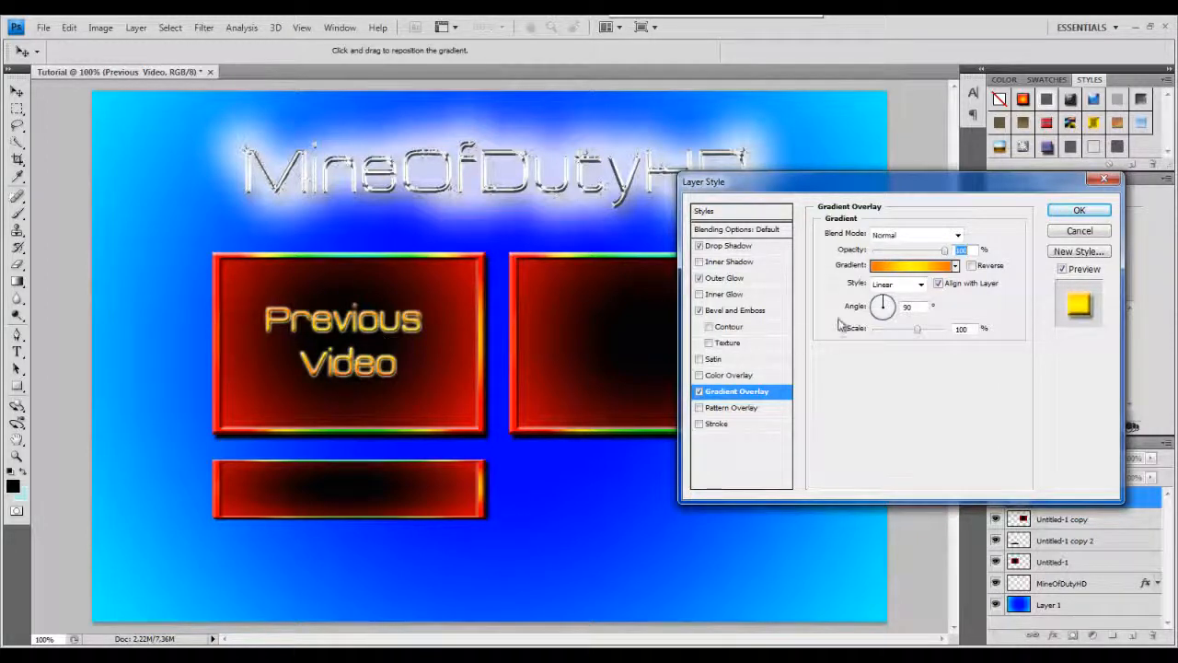
drag(889, 310, 900, 309)
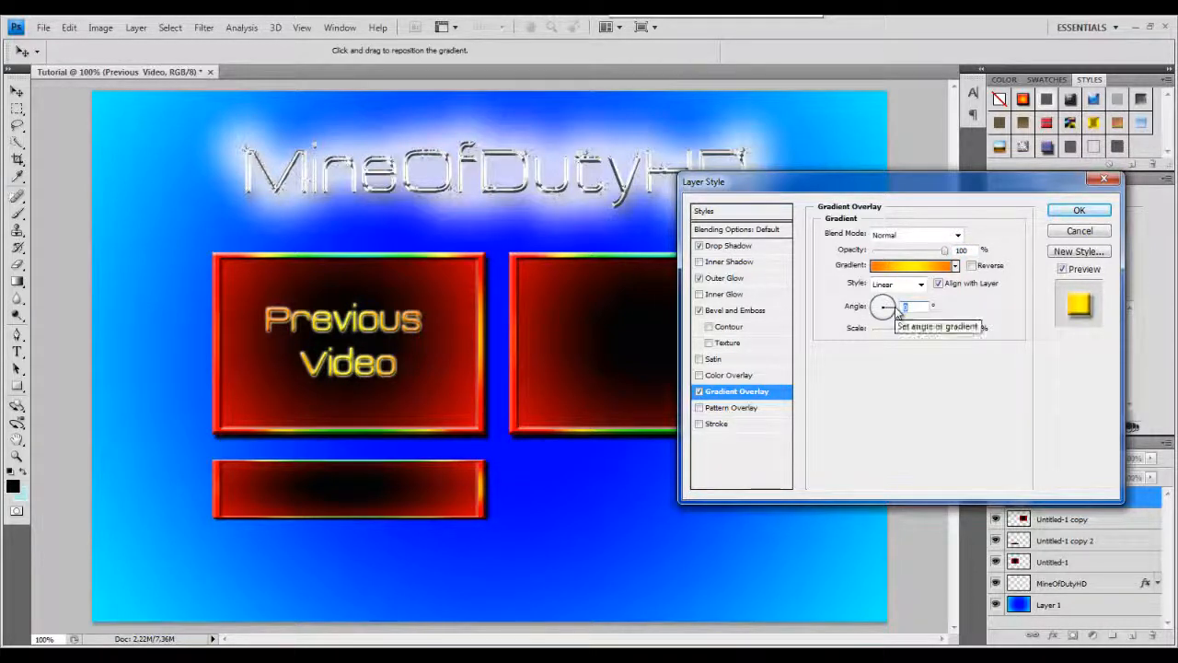
click(1080, 212)
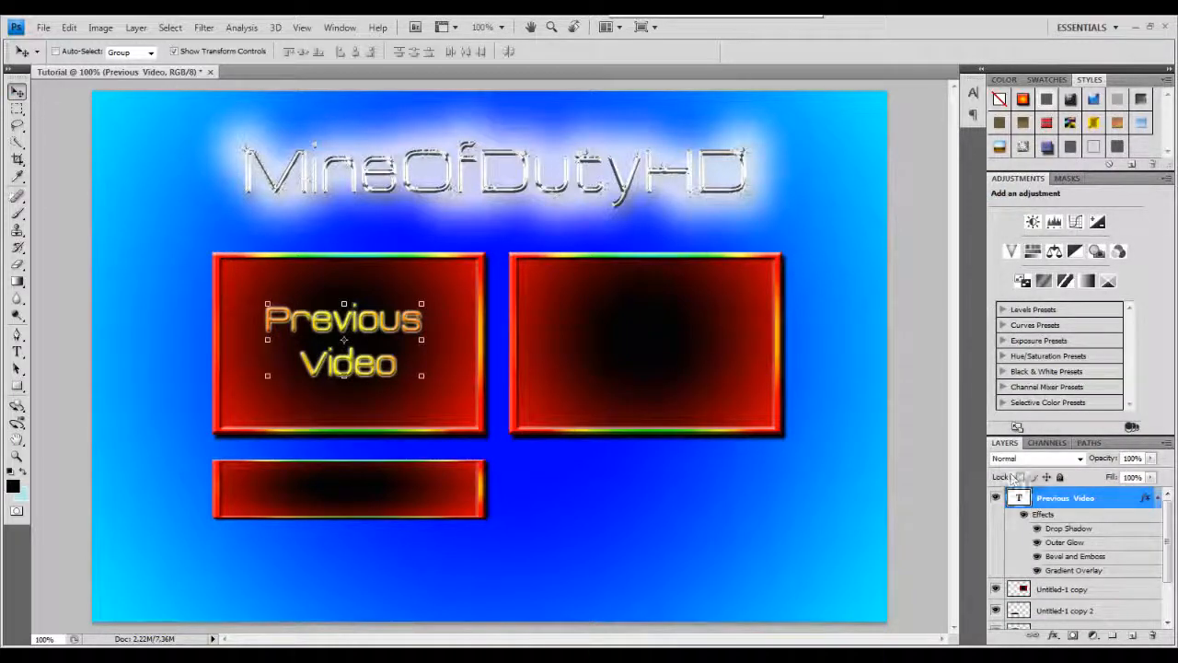
Duplicate the Previous Video text layer and move the copy into the right video box.
click(1158, 497)
right_click(1077, 500)
click(1044, 467)
right_click(1057, 497)
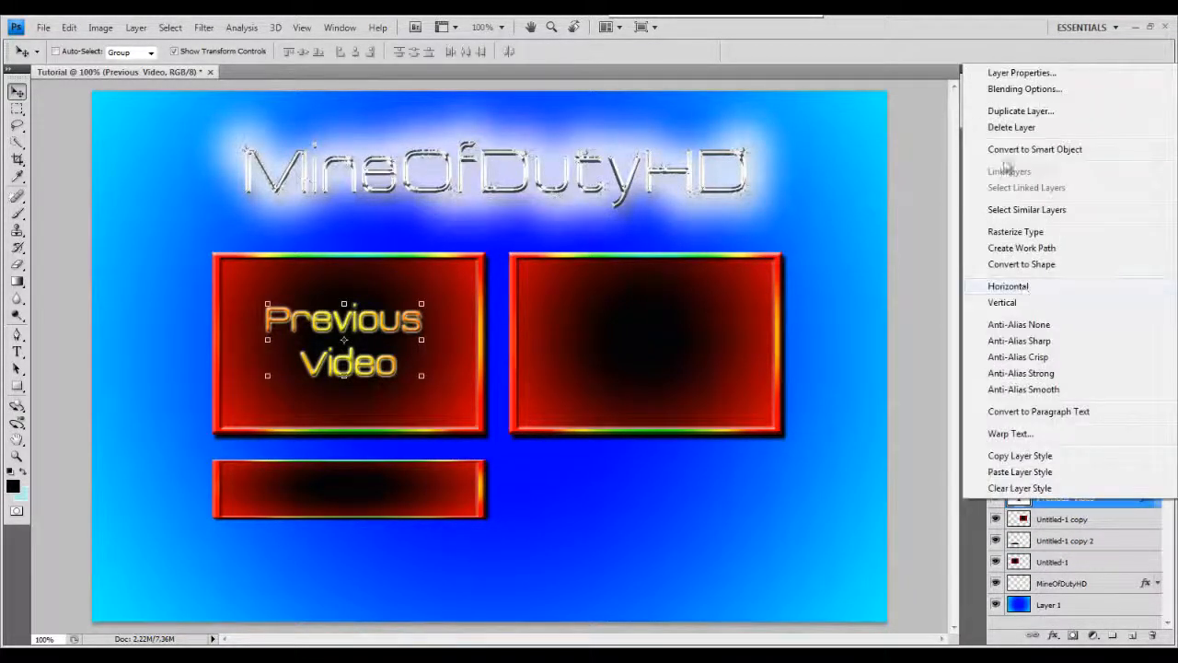
click(1026, 255)
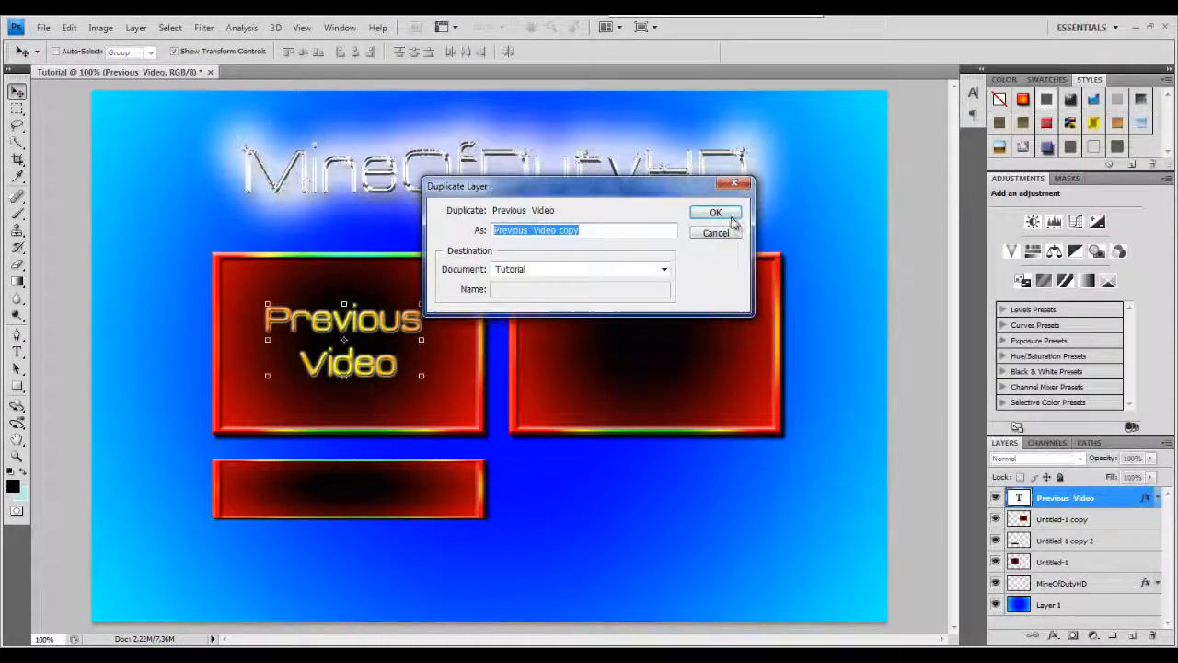
click(712, 214)
drag(405, 340, 680, 348)
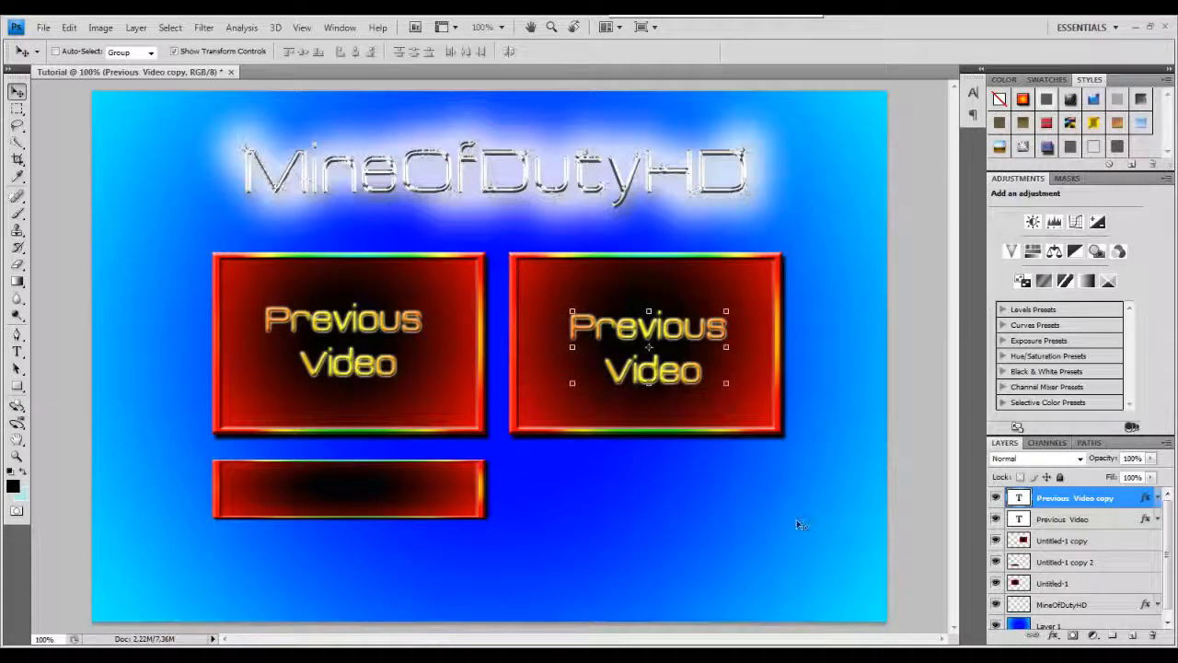
Replace the copied text with "Mystery Video" on two lines.
click(17, 352)
drag(704, 379, 580, 332)
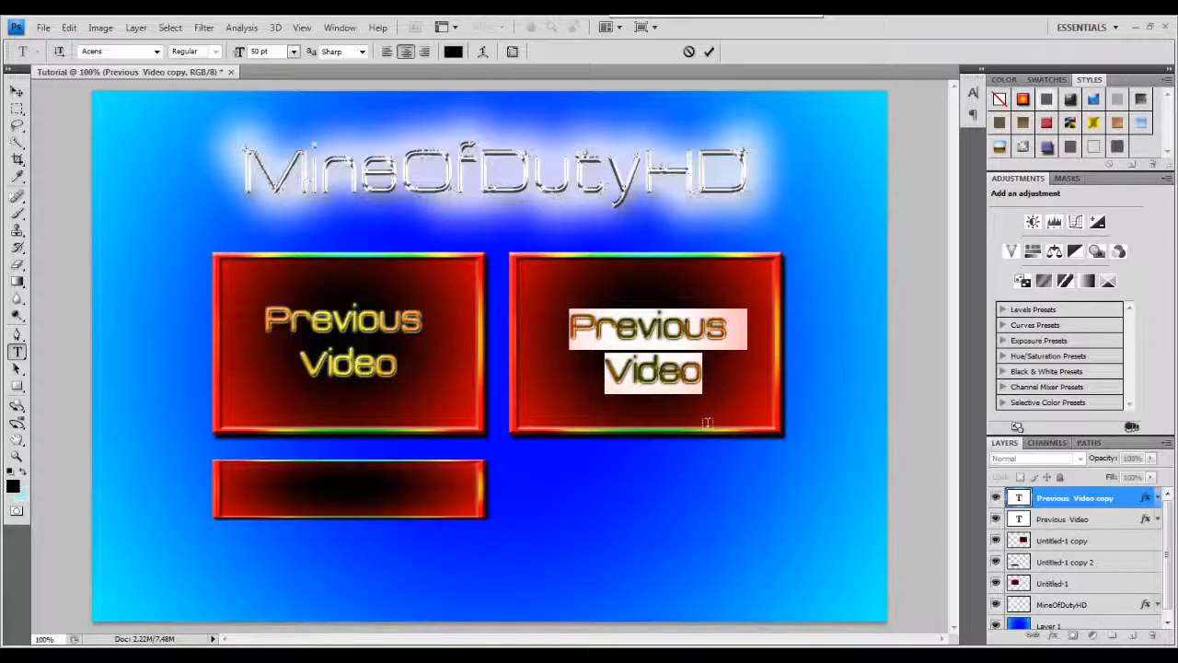
text(Mystery)
key(Return)
text(Vidoe)
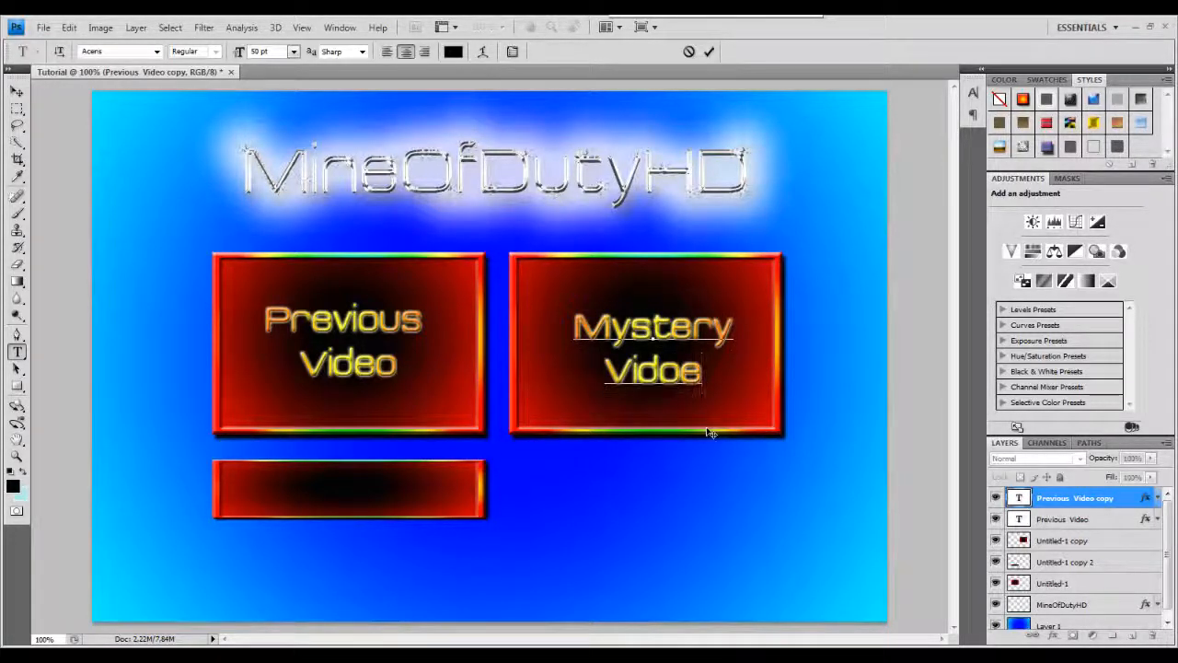
text(o)
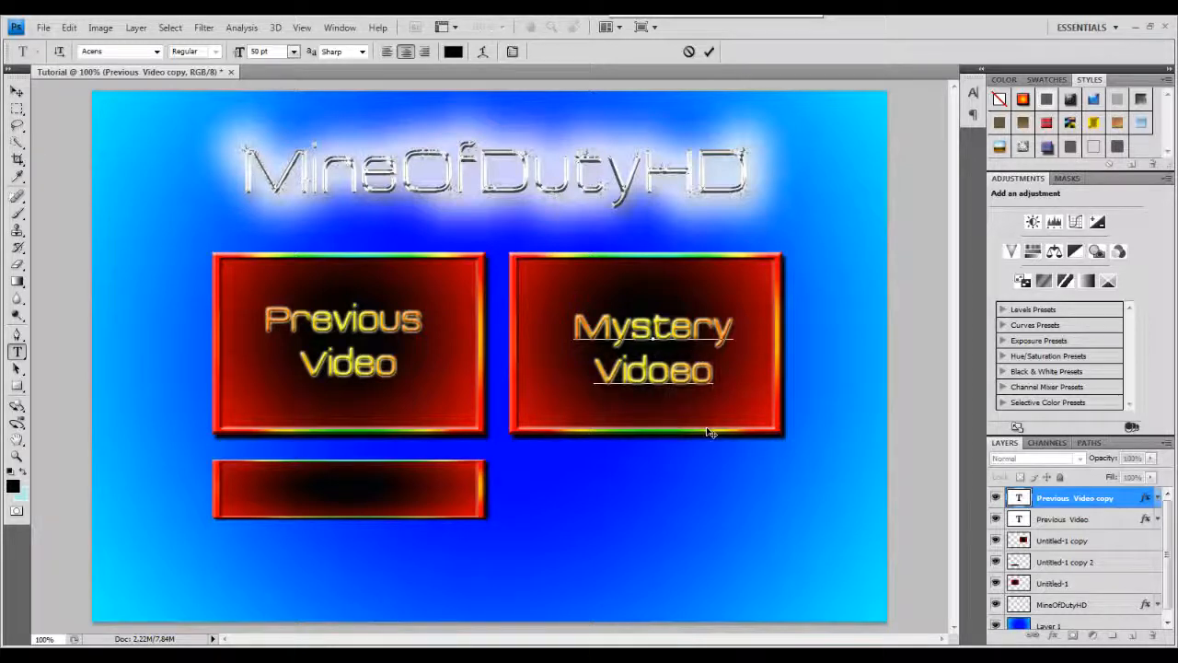
key(BackSpace)
key(BackSpace)
key(BackSpace)
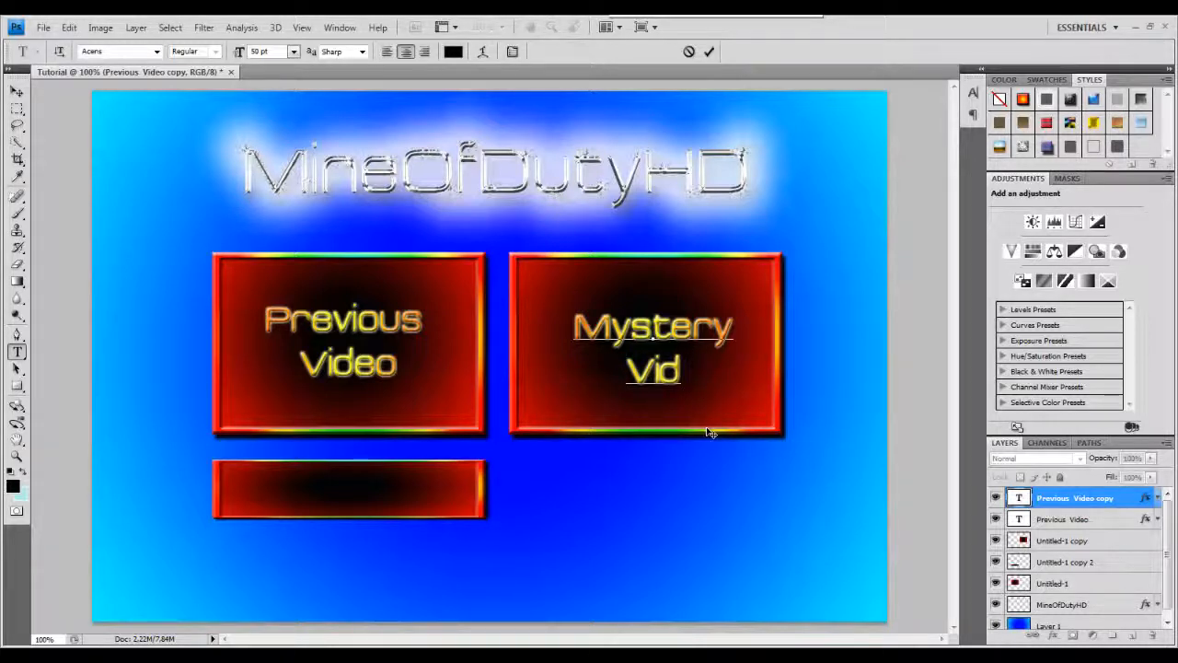
text(eo)
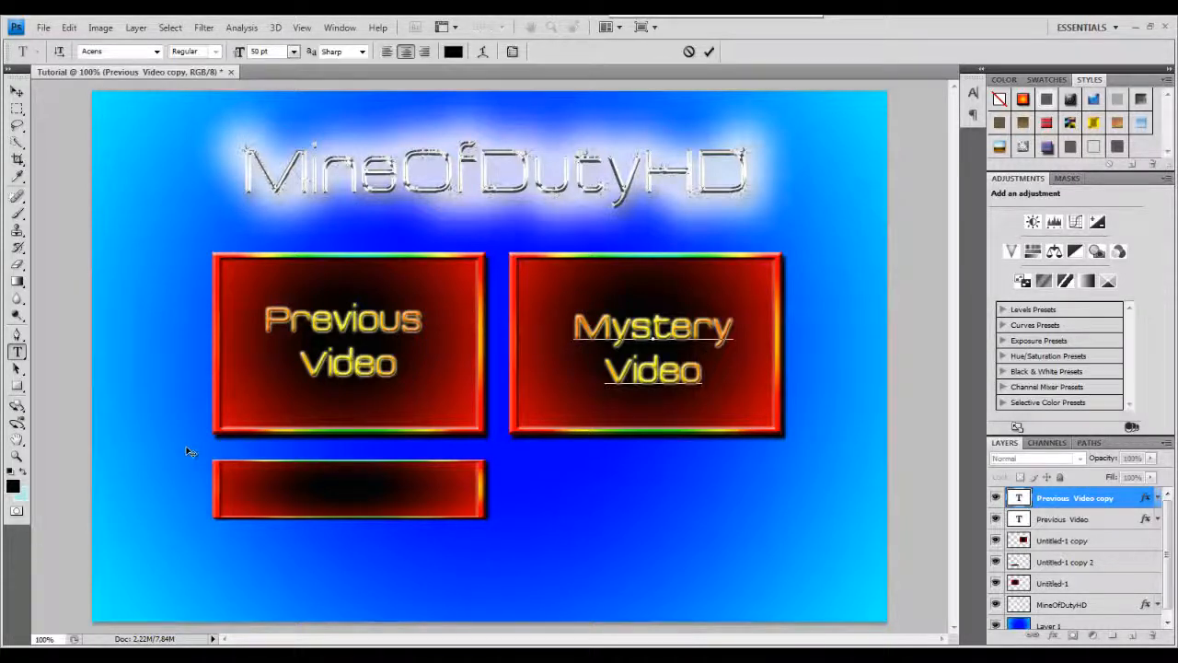
click(17, 91)
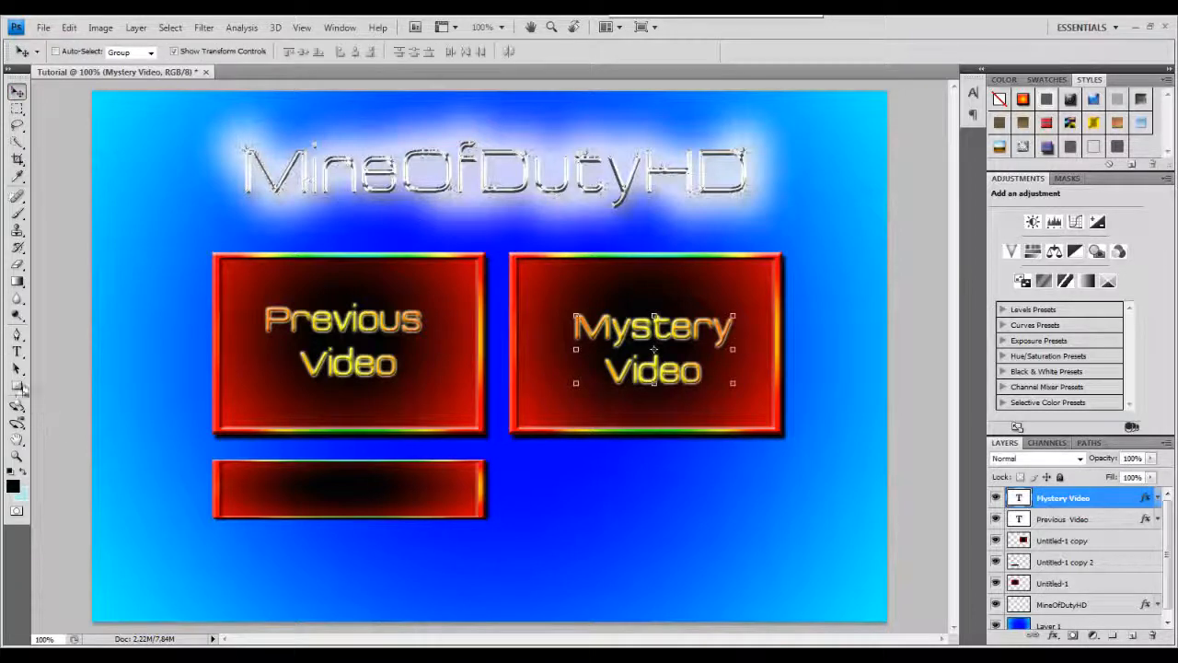
Add a new text layer reading "FaceBook Link" and "In Description" on two lines over the bottom bar.
click(17, 352)
click(230, 487)
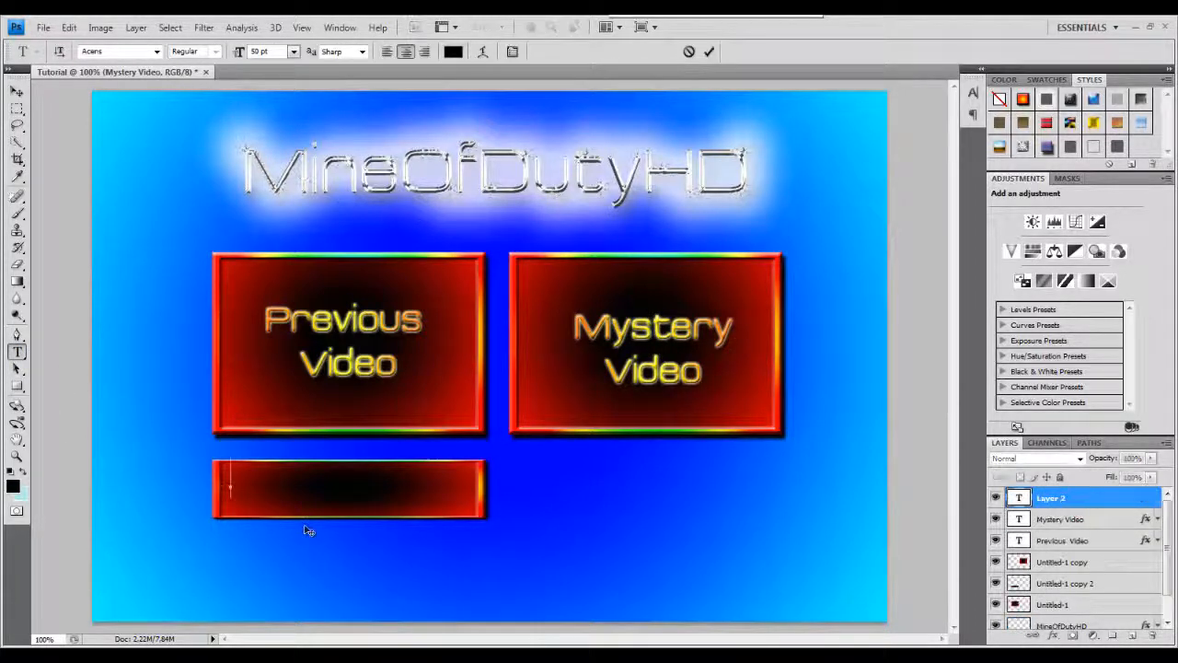
text(FaceBook)
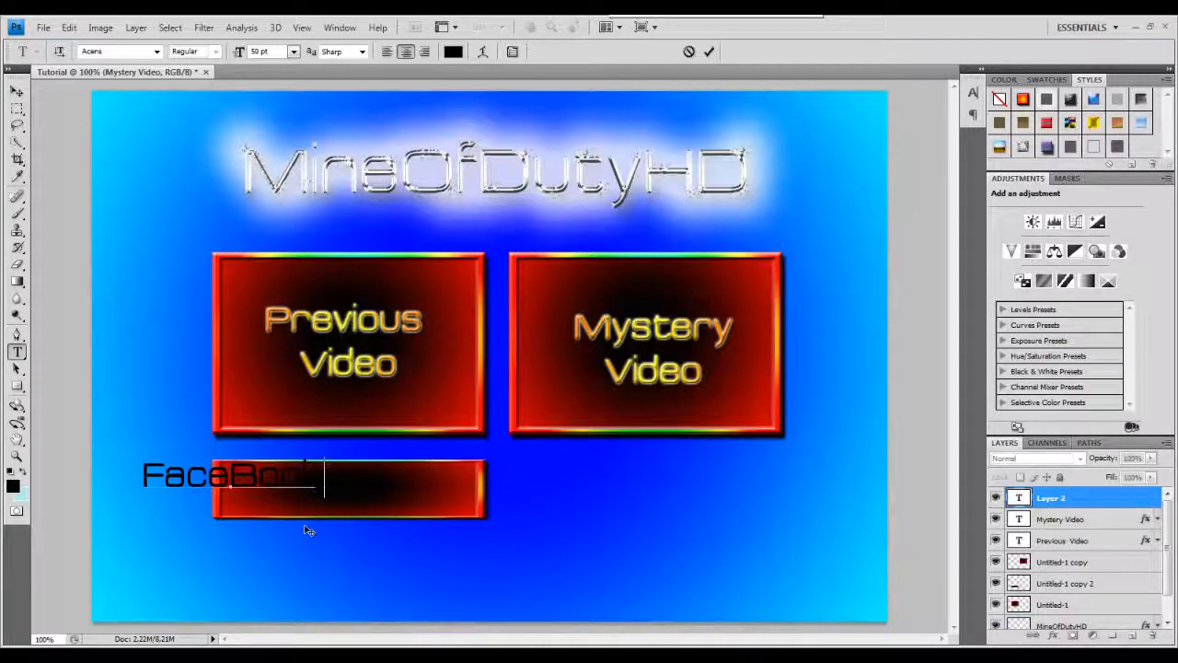
text( Link)
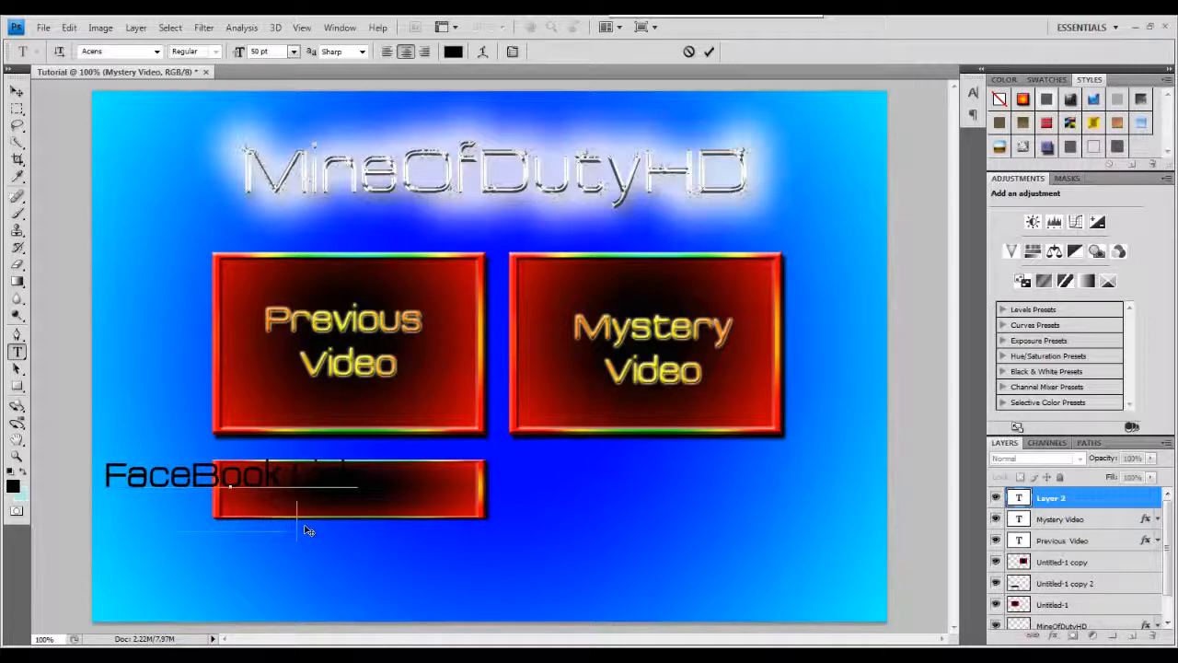
text(In Description)
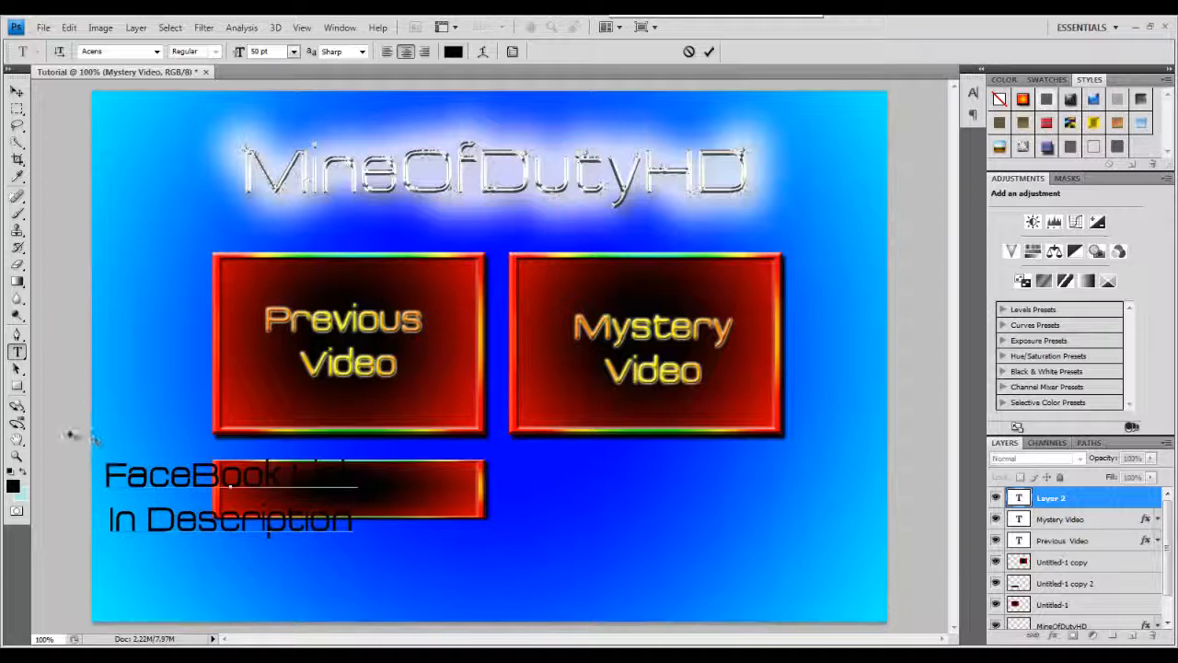
click(17, 92)
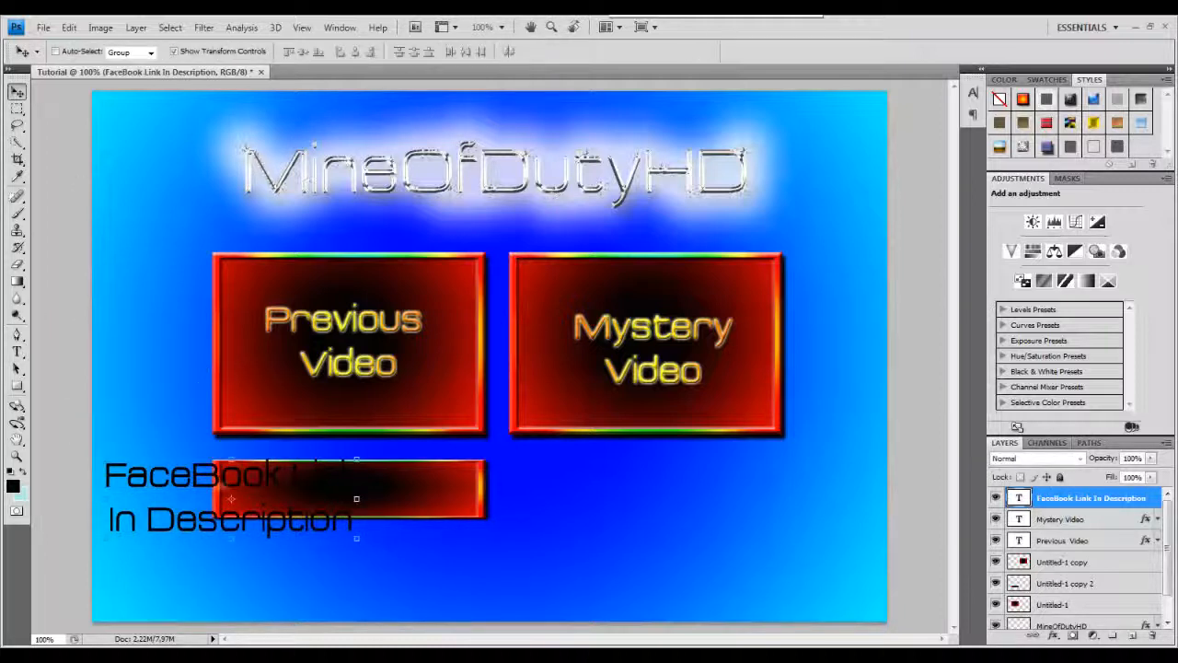
Select all the FaceBook text and set its font size to 24 pt.
click(17, 353)
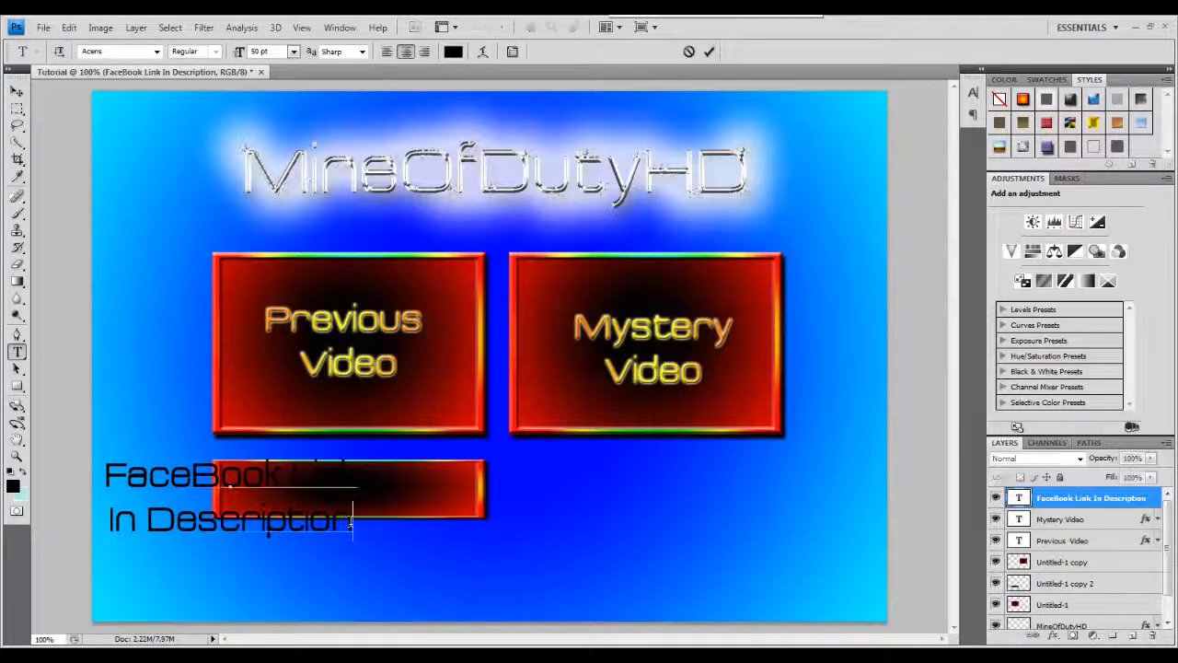
drag(353, 520, 113, 477)
drag(276, 53, 247, 59)
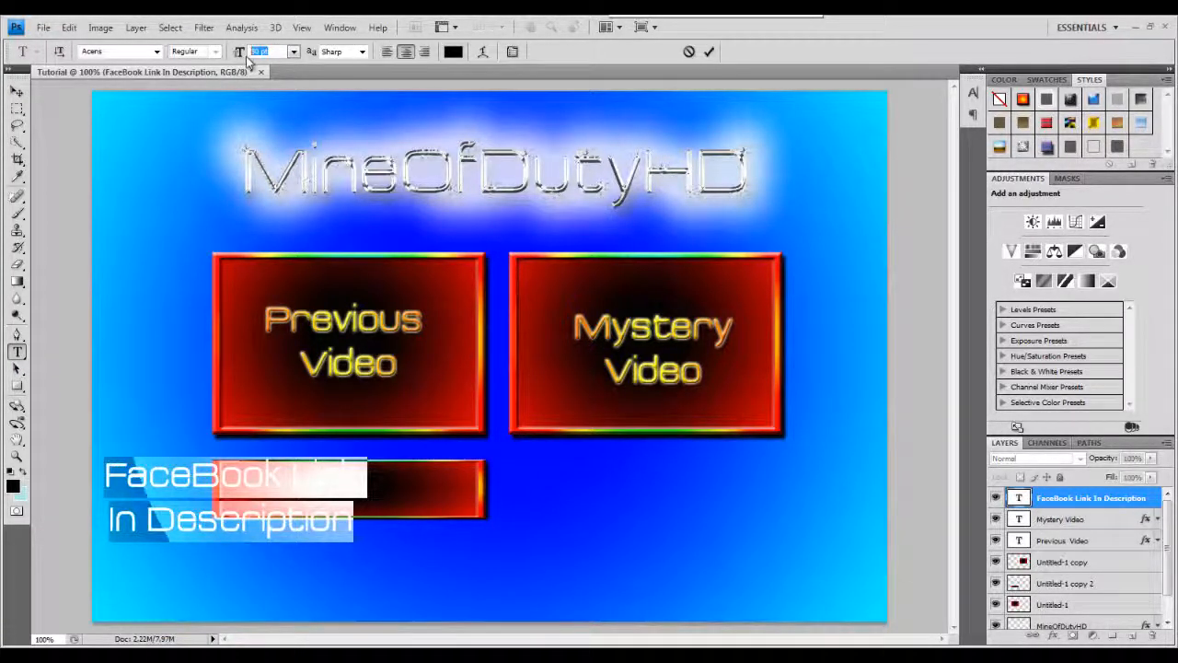
click(294, 52)
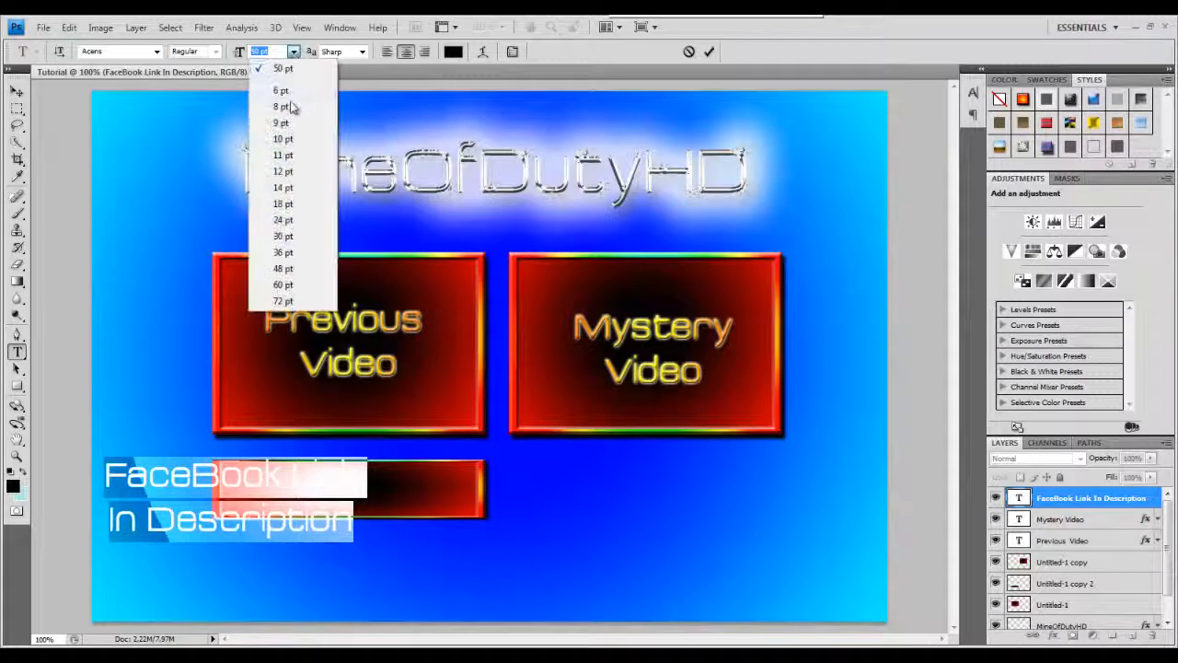
click(291, 172)
click(294, 53)
click(281, 220)
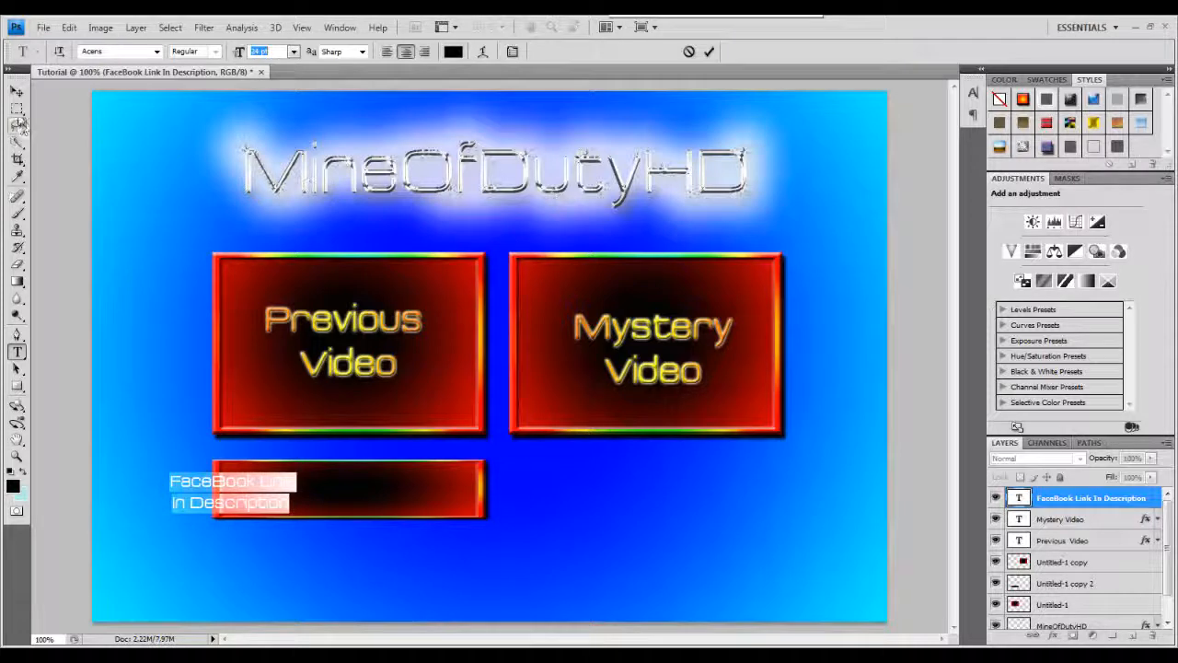
Move the FaceBook Link text into the bottom bar and nudge it slightly right.
click(17, 91)
drag(242, 506, 362, 495)
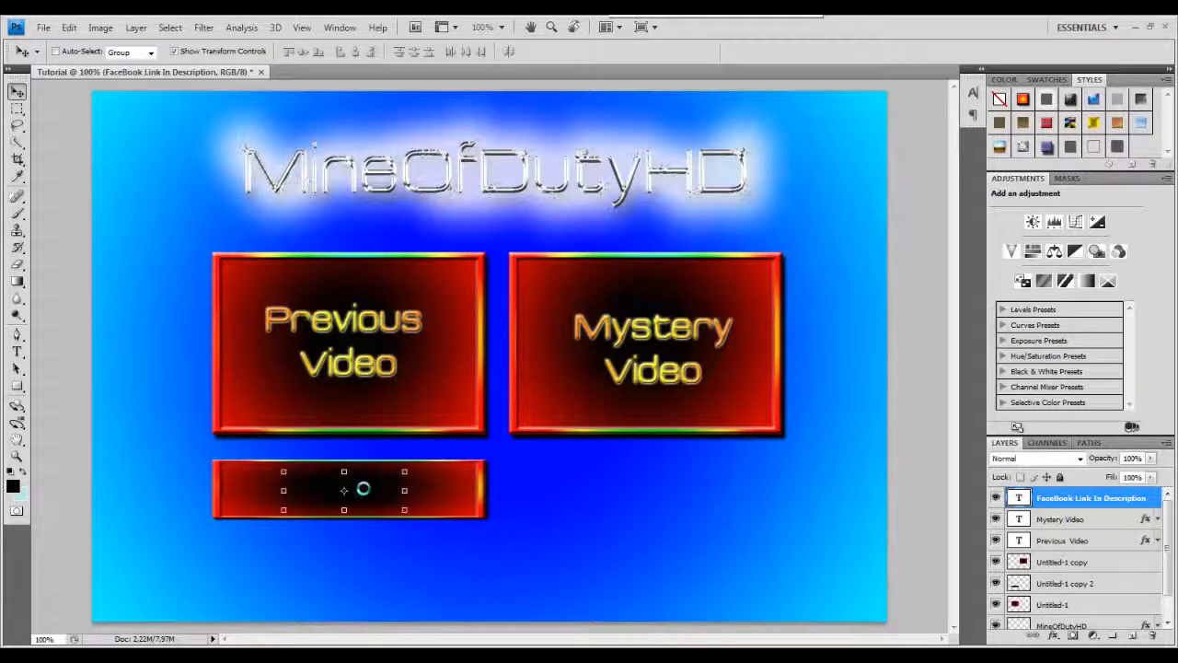
key(Right)
key(Right)
key(Right)
key(Right)
key(Right)
key(Right)
key(Right)
Paste the copied layer style onto the FaceBook Link text and nudge it into the bar's centre.
right_click(1110, 502)
click(1018, 470)
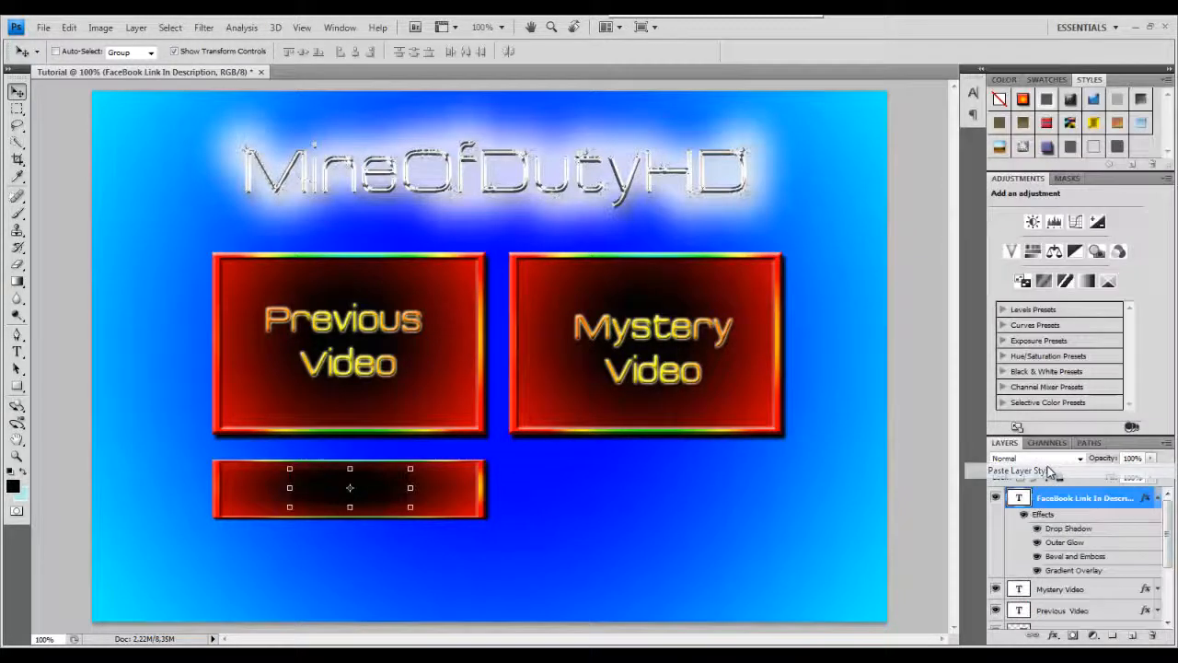
drag(370, 495, 376, 489)
key(Left)
key(Left)
key(Left)
key(Left)
key(Left)
key(Up)
key(Up)
key(Up)
key(Up)
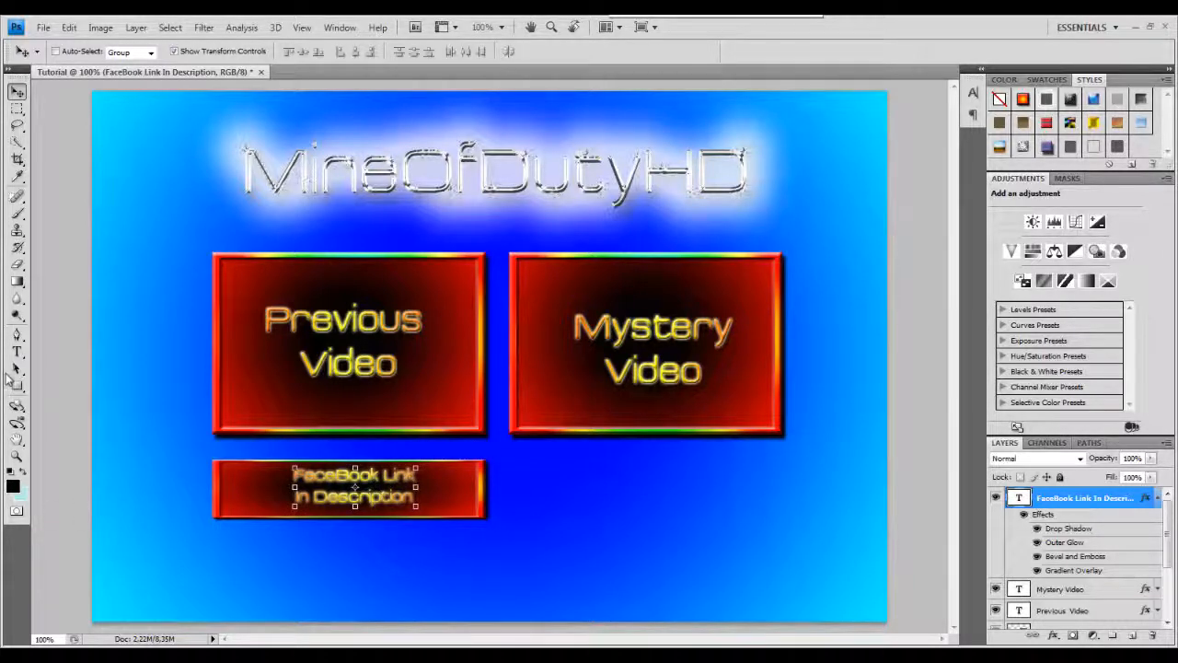
Remove the stray new text layer, then set the FaceBook Link text size to 30 pt.
click(17, 351)
click(416, 498)
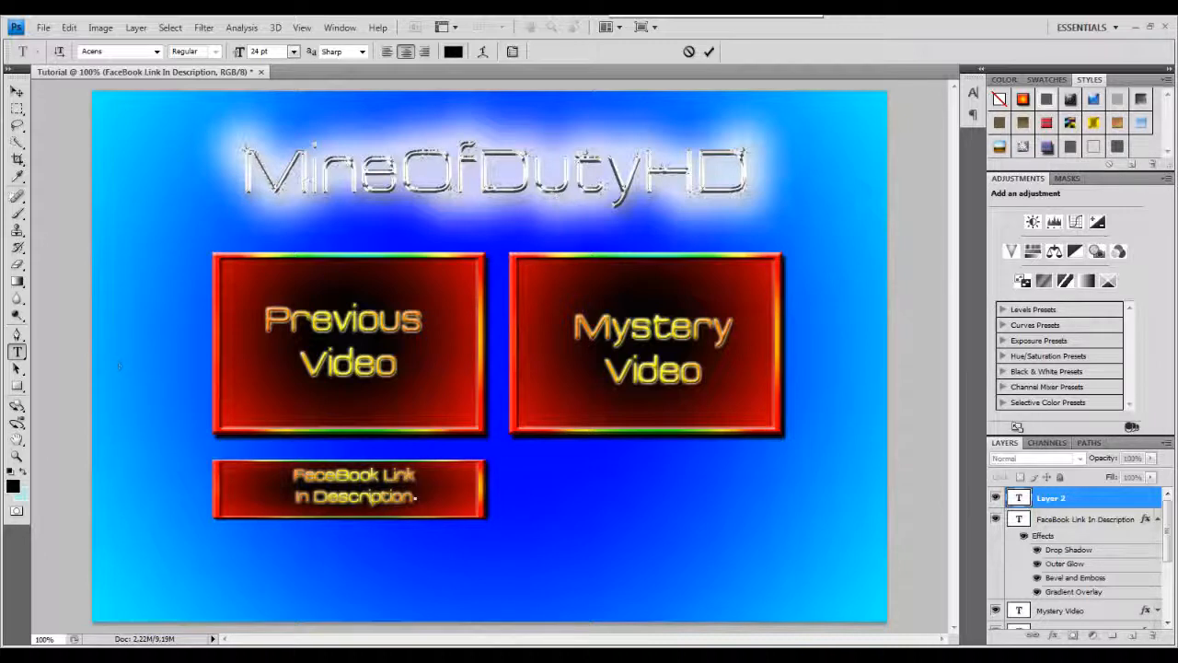
click(1089, 500)
key(Delete)
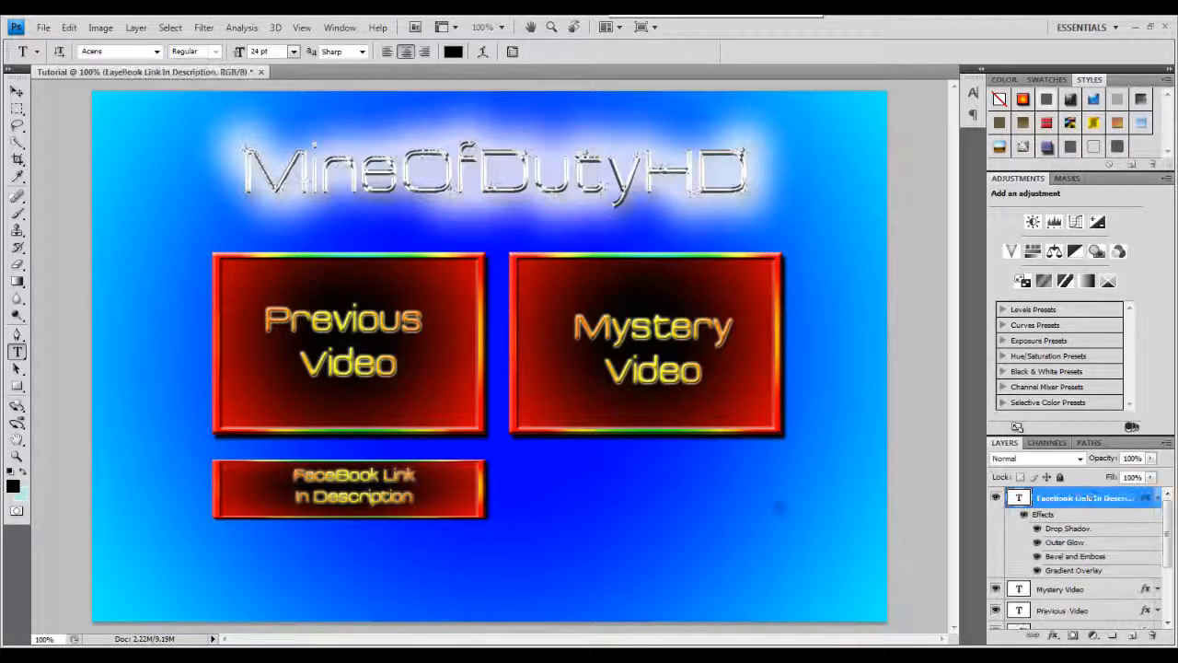
click(355, 488)
key(ctrl+a)
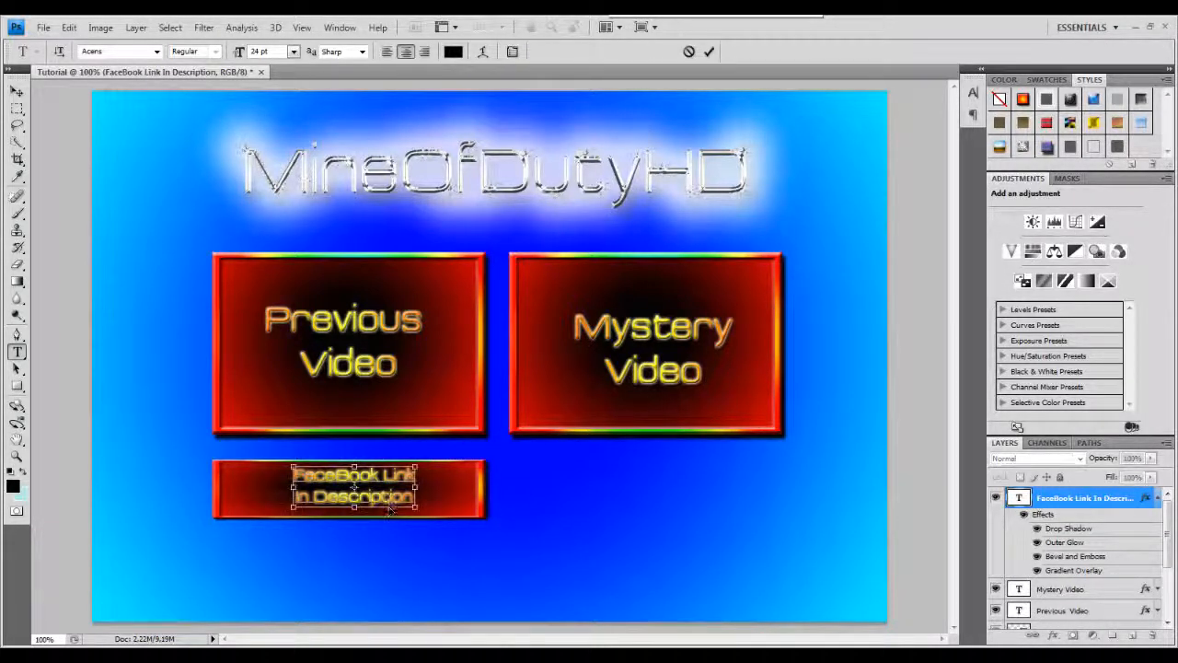
click(293, 52)
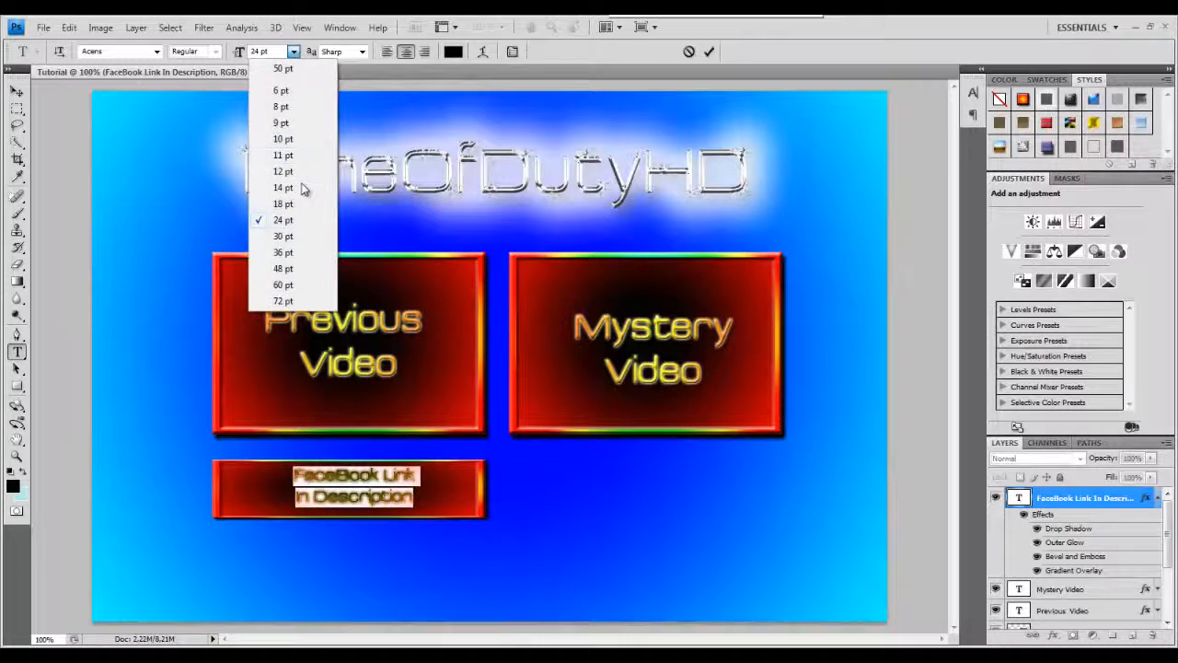
click(294, 236)
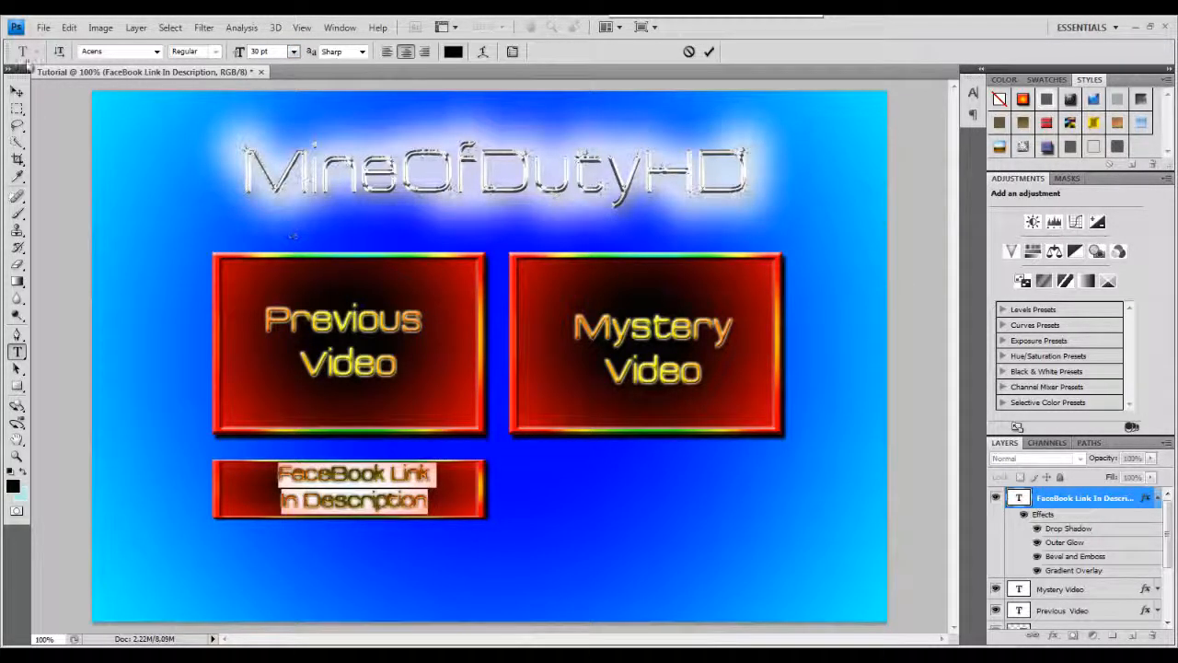
click(17, 91)
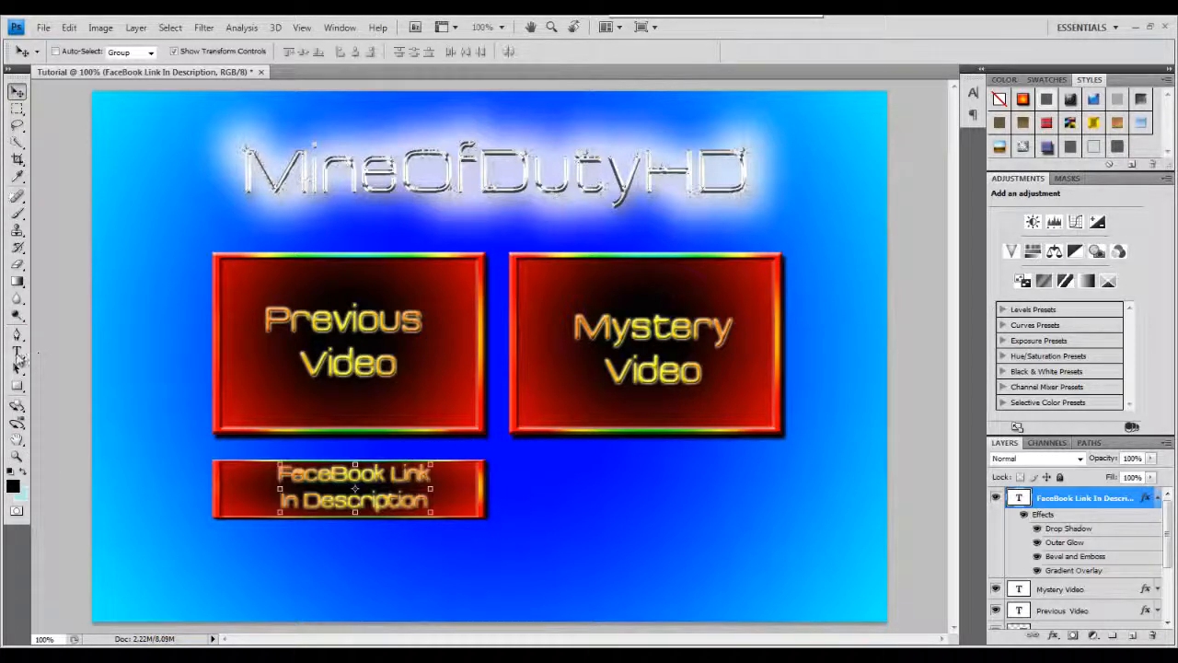
Add a text layer reading "SUBSCIBE" and move it to the right of the bottom bar.
click(16, 352)
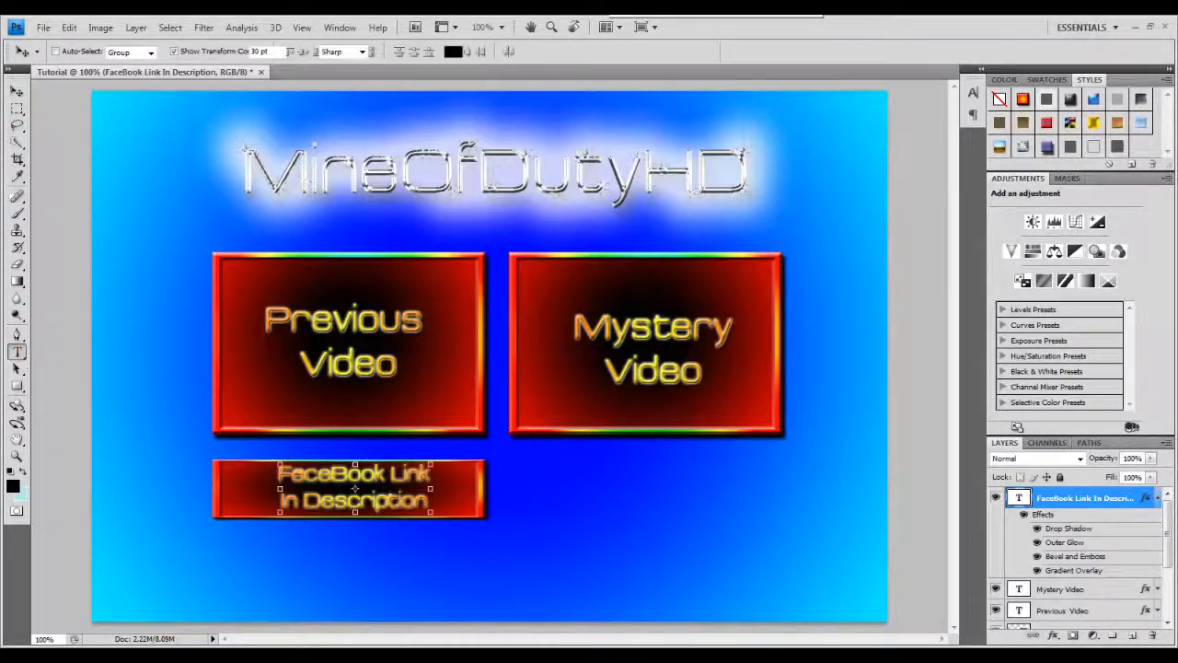
click(524, 471)
text(S)
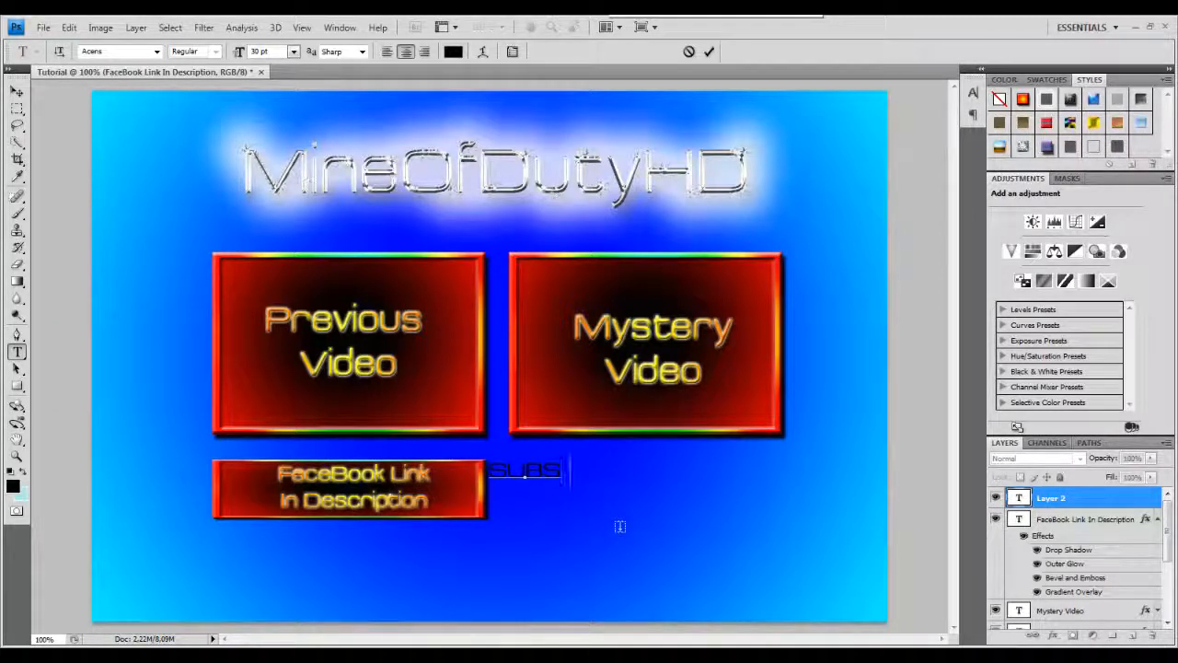
text(uBSCIBE)
click(16, 92)
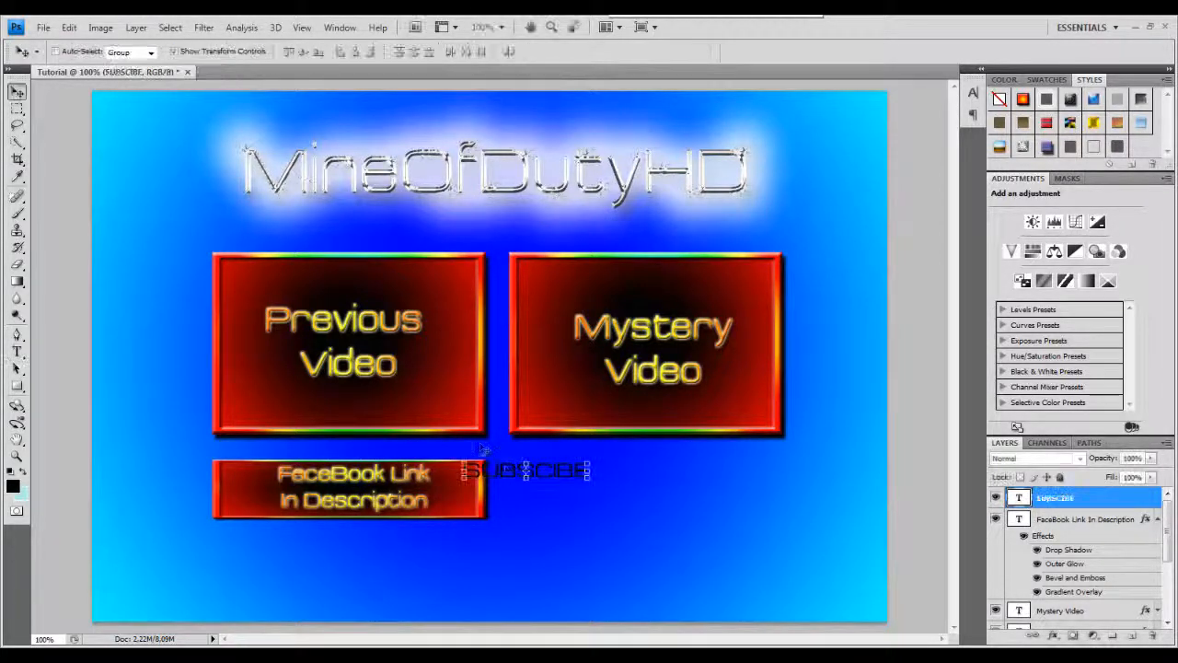
drag(510, 474, 644, 492)
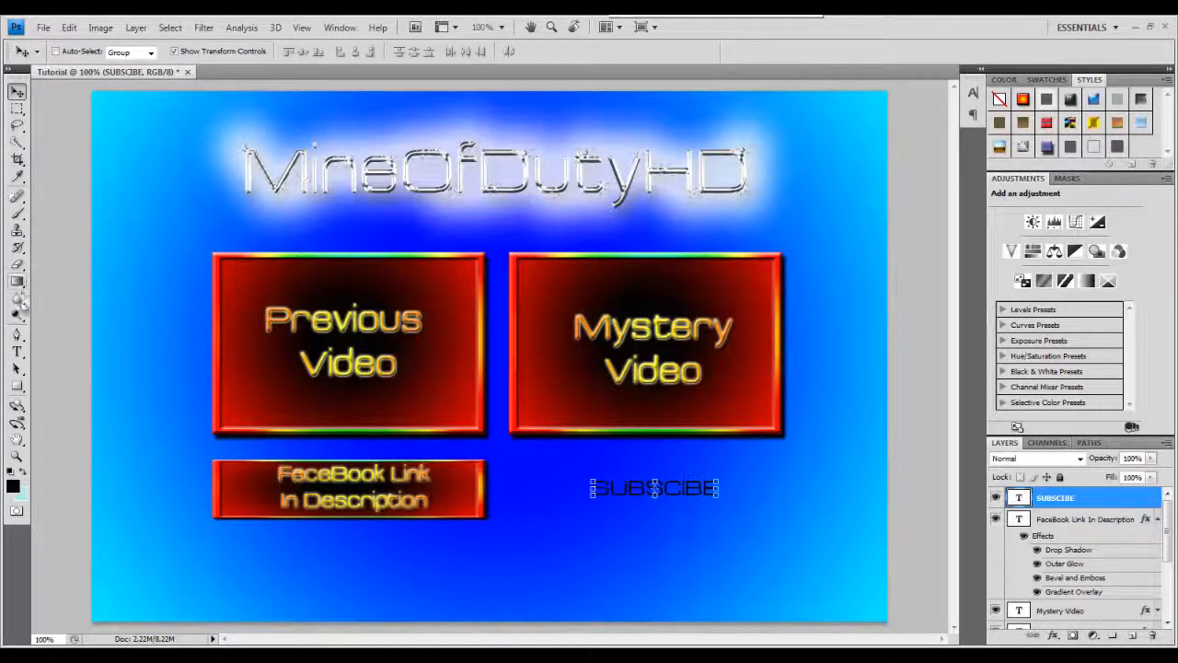
Set the SUBSCIBE text size to 48 pt and nudge it slightly into place.
click(18, 349)
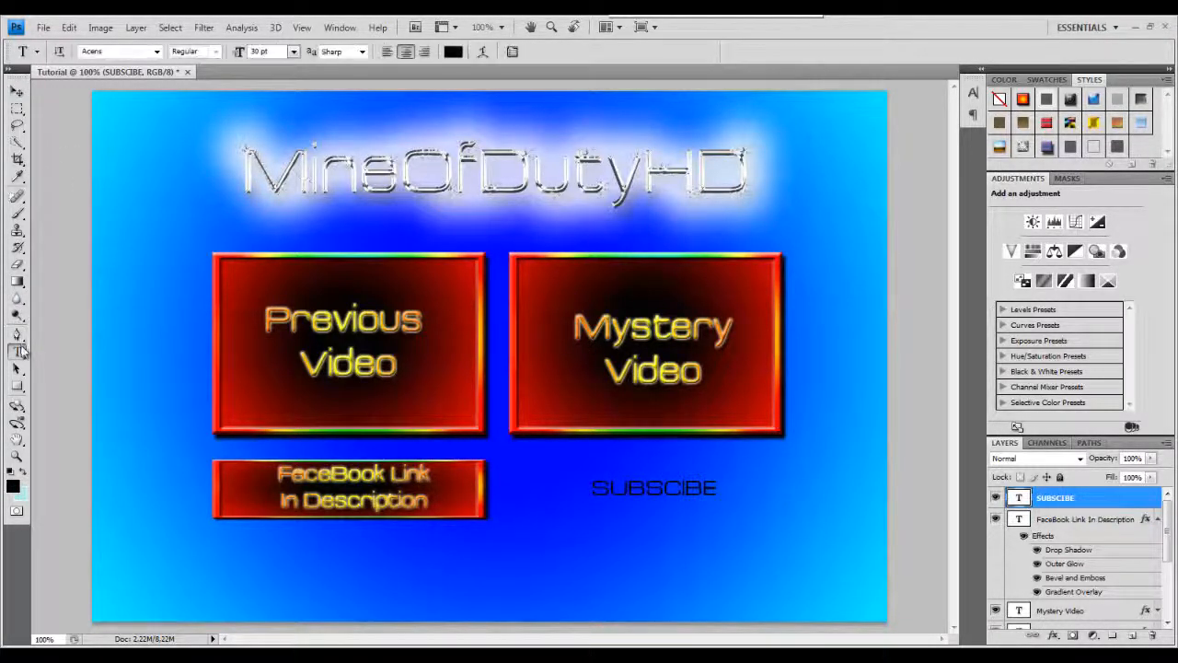
click(631, 493)
key(ctrl+a)
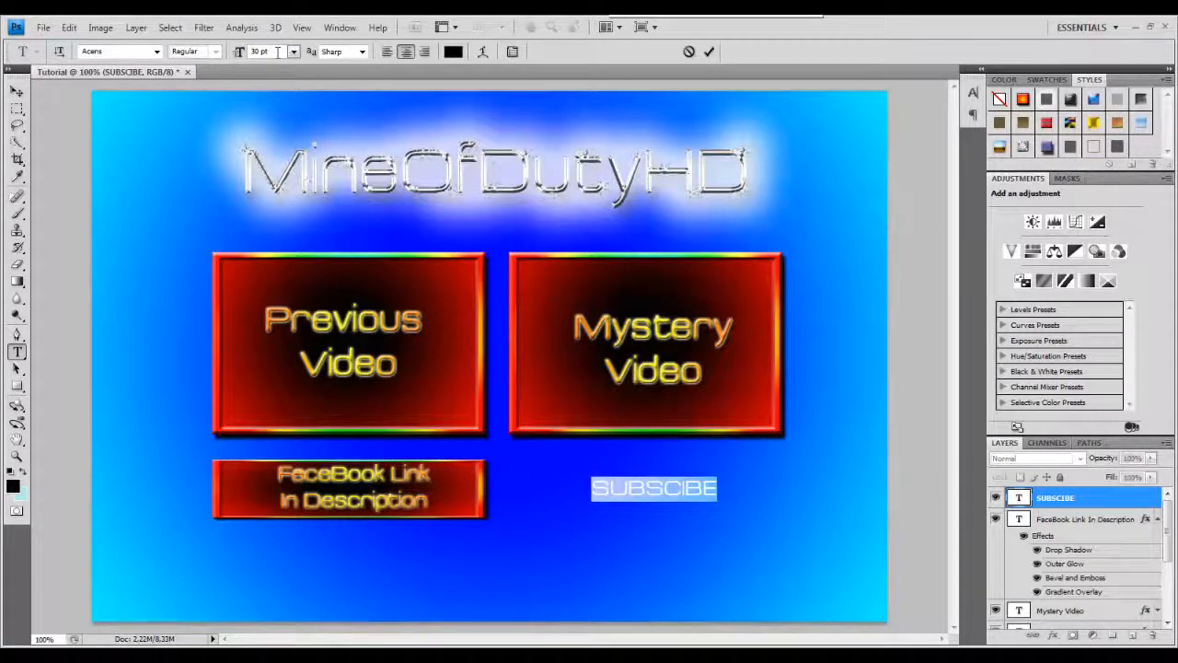
click(293, 51)
click(304, 270)
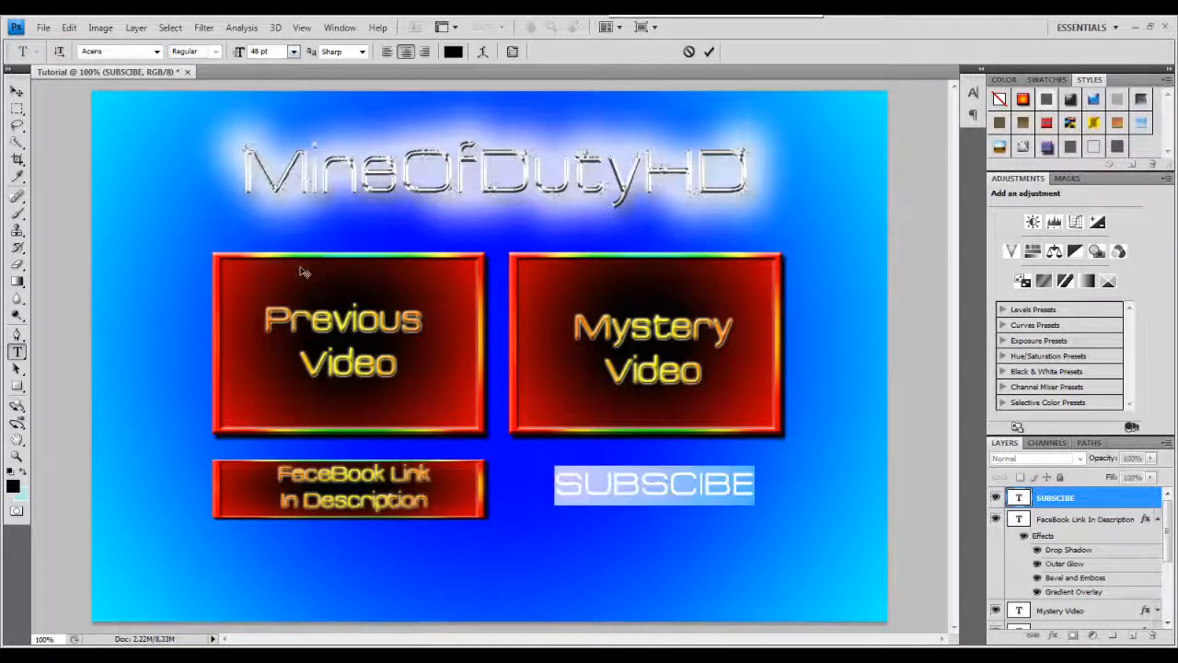
click(15, 92)
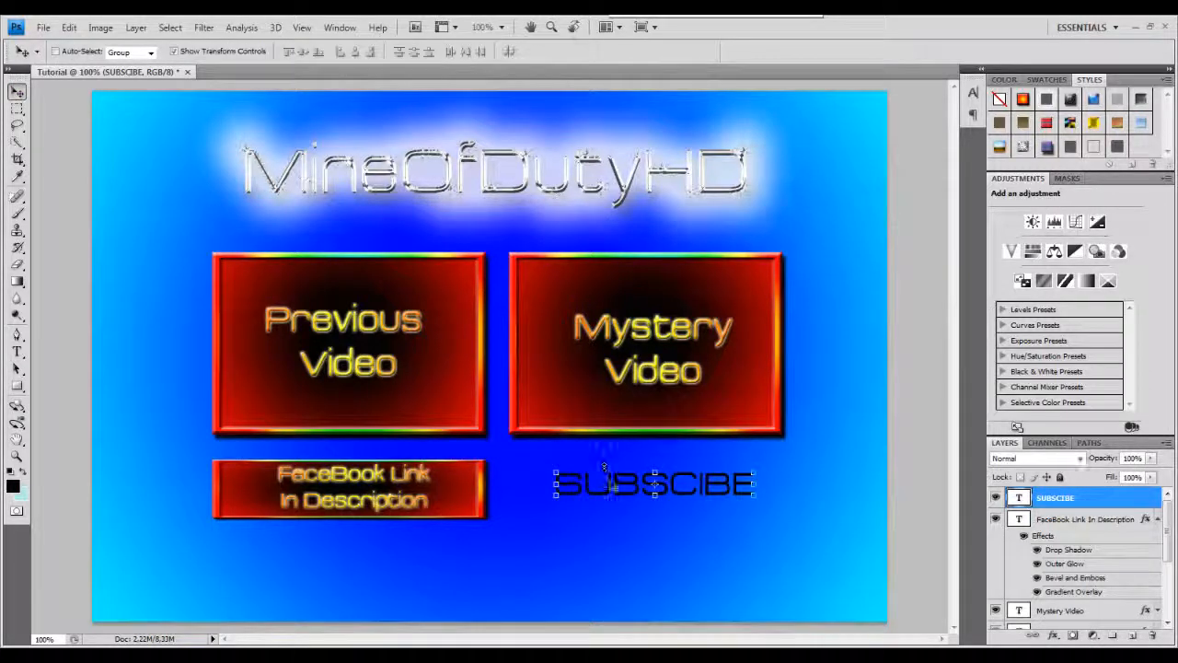
drag(606, 498, 614, 499)
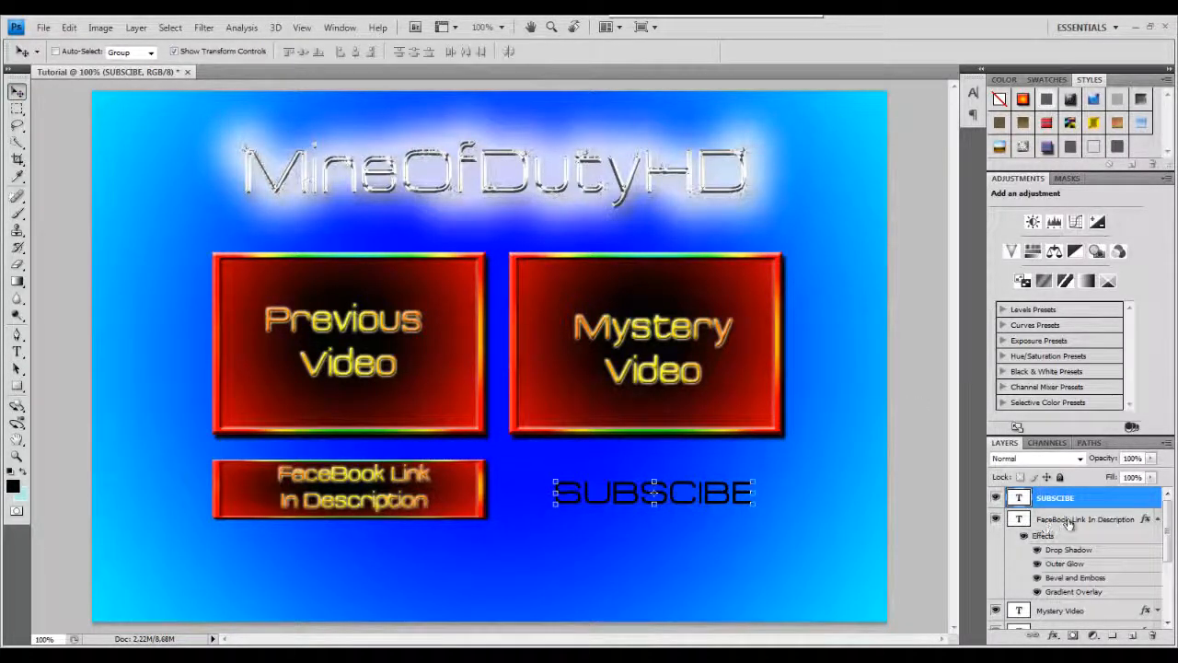
Open the SUBSCIBE layer's style and enable Drop Shadow, Bevel and Emboss with Contour, and Gradient Overlay.
click(1156, 520)
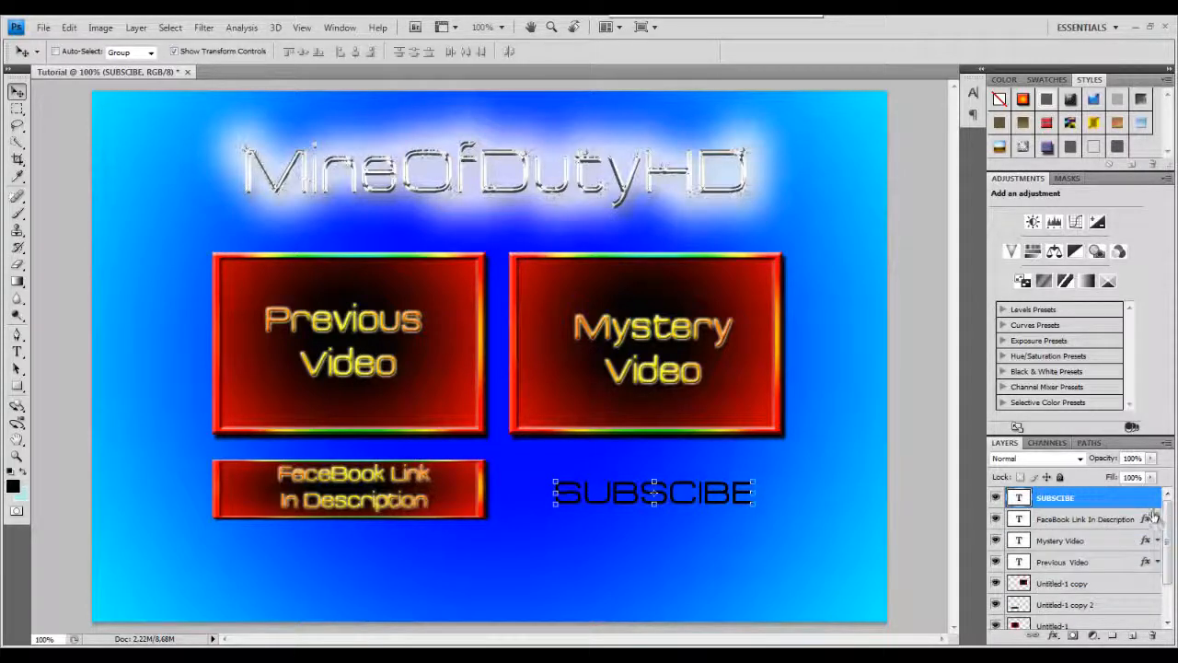
double_click(1140, 500)
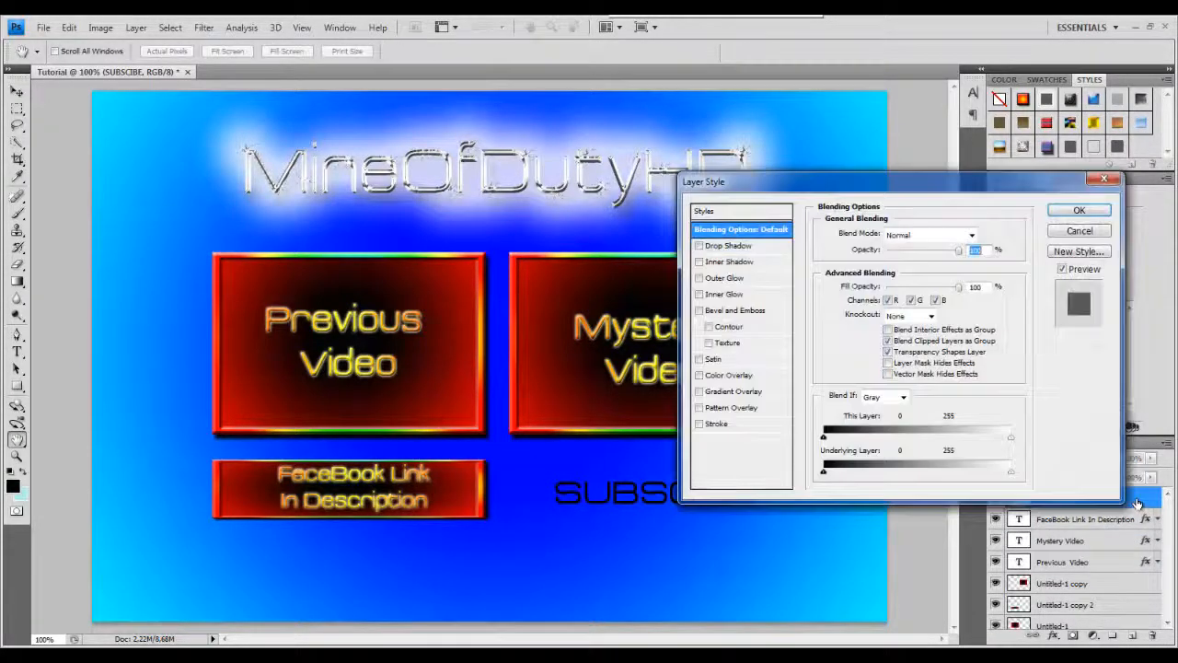
click(701, 392)
click(699, 246)
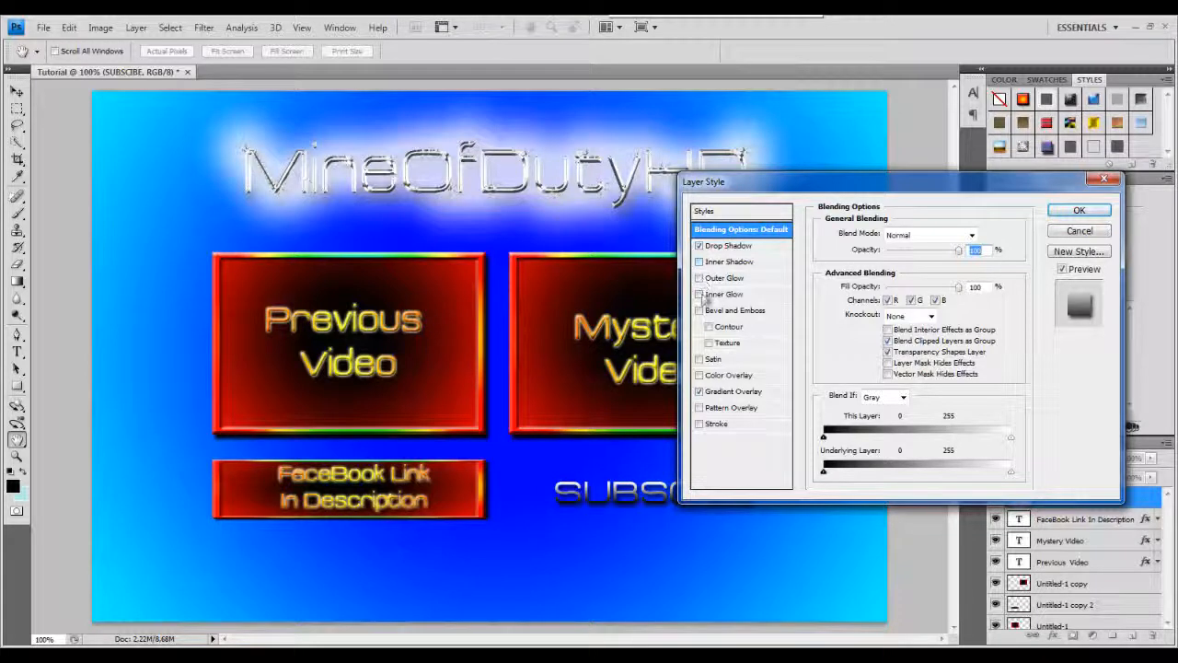
click(700, 311)
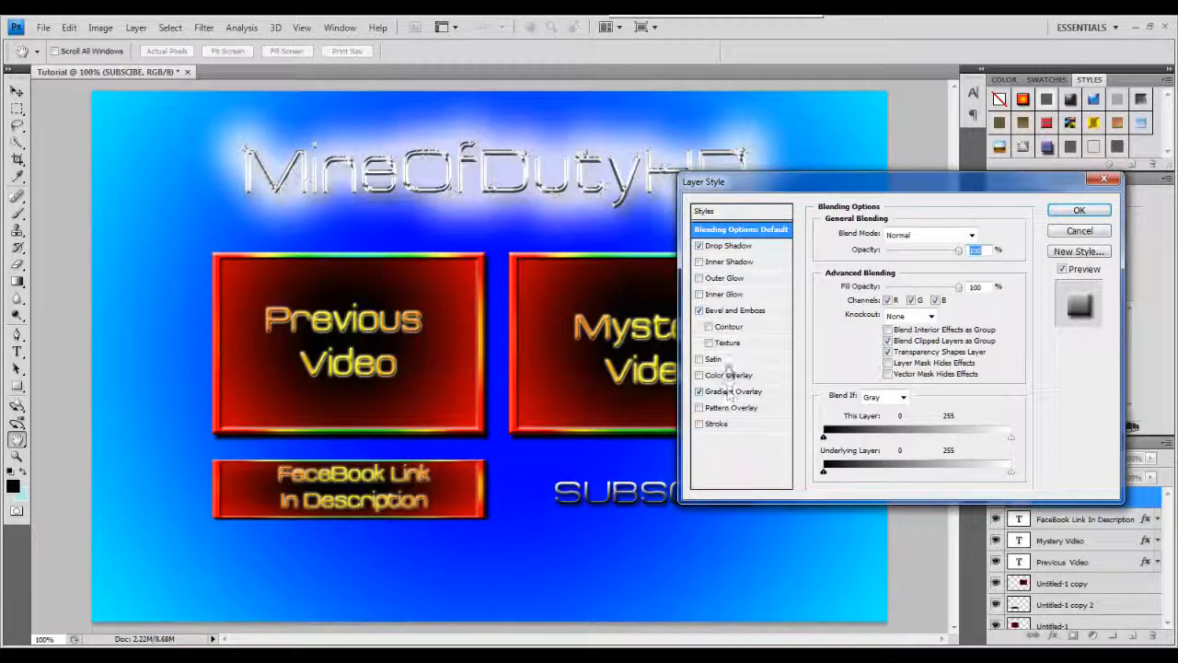
click(710, 328)
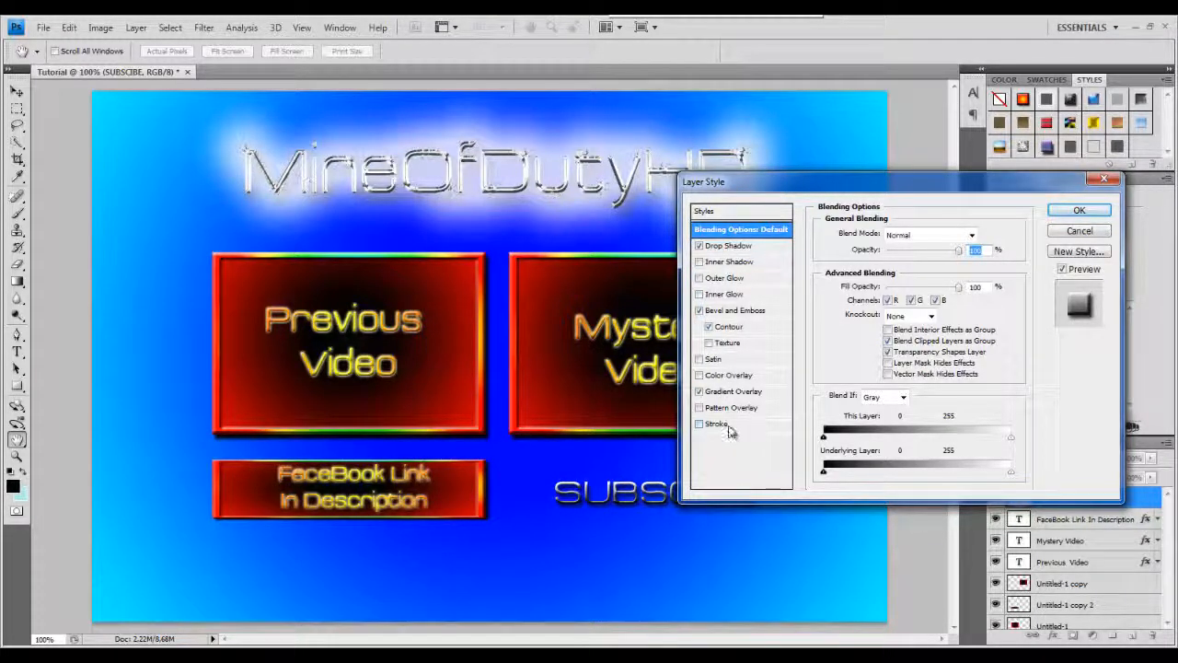
click(723, 396)
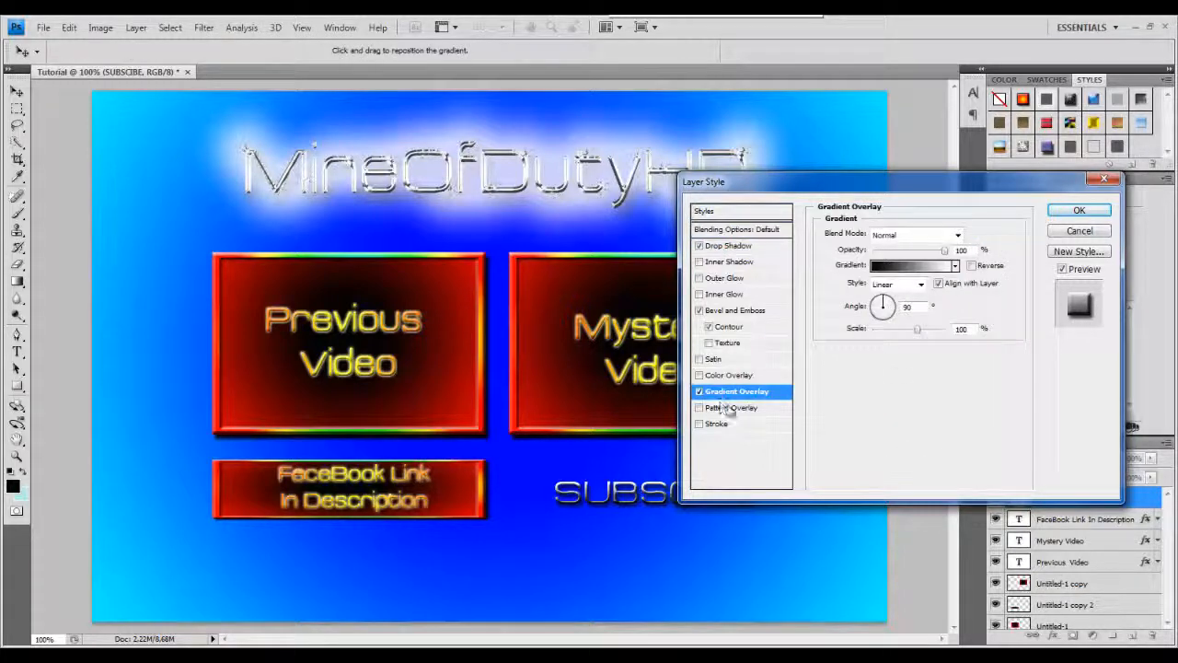
Set the gradient overlay to the blue-violet preset gradient.
click(916, 266)
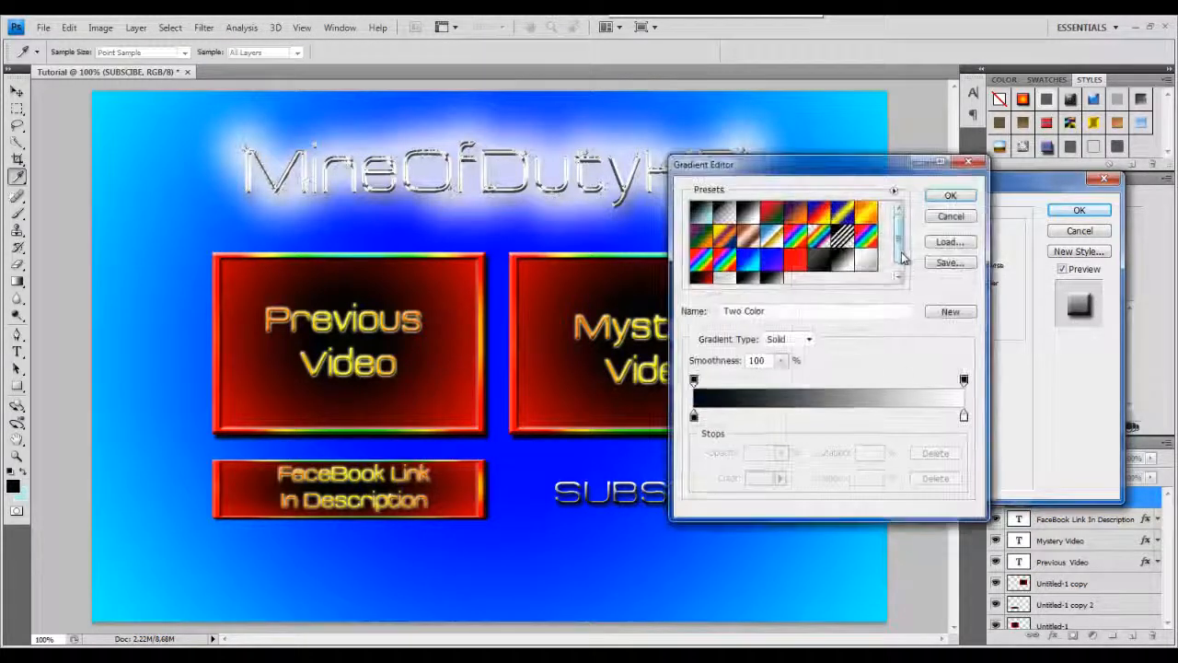
click(774, 260)
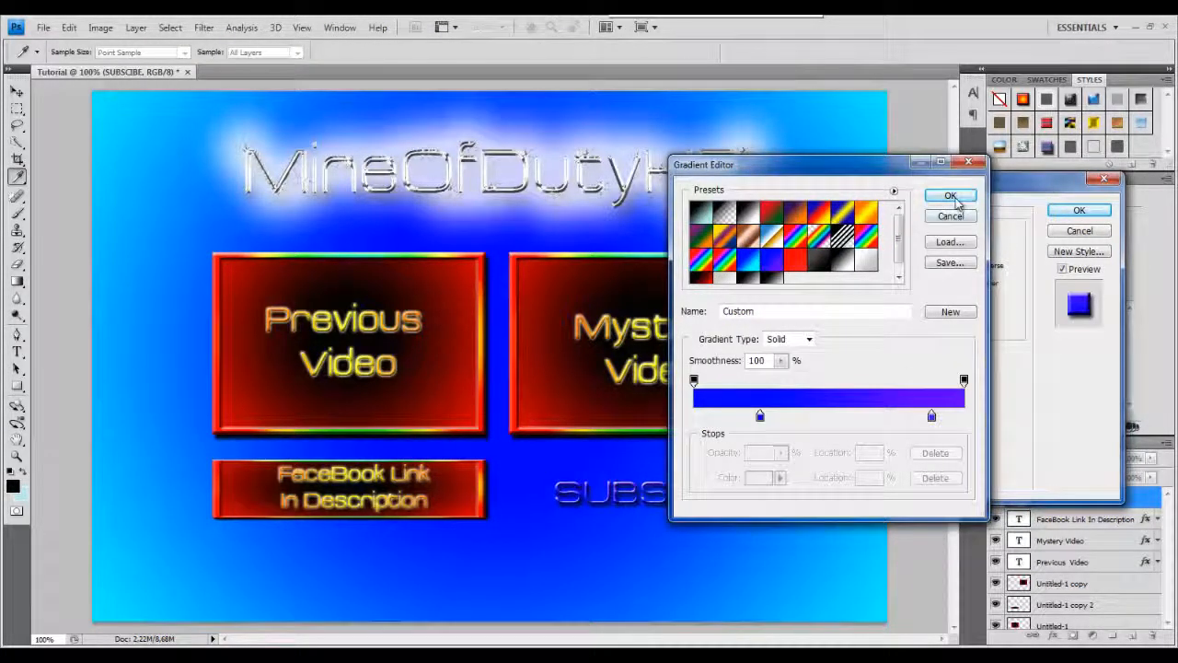
click(952, 197)
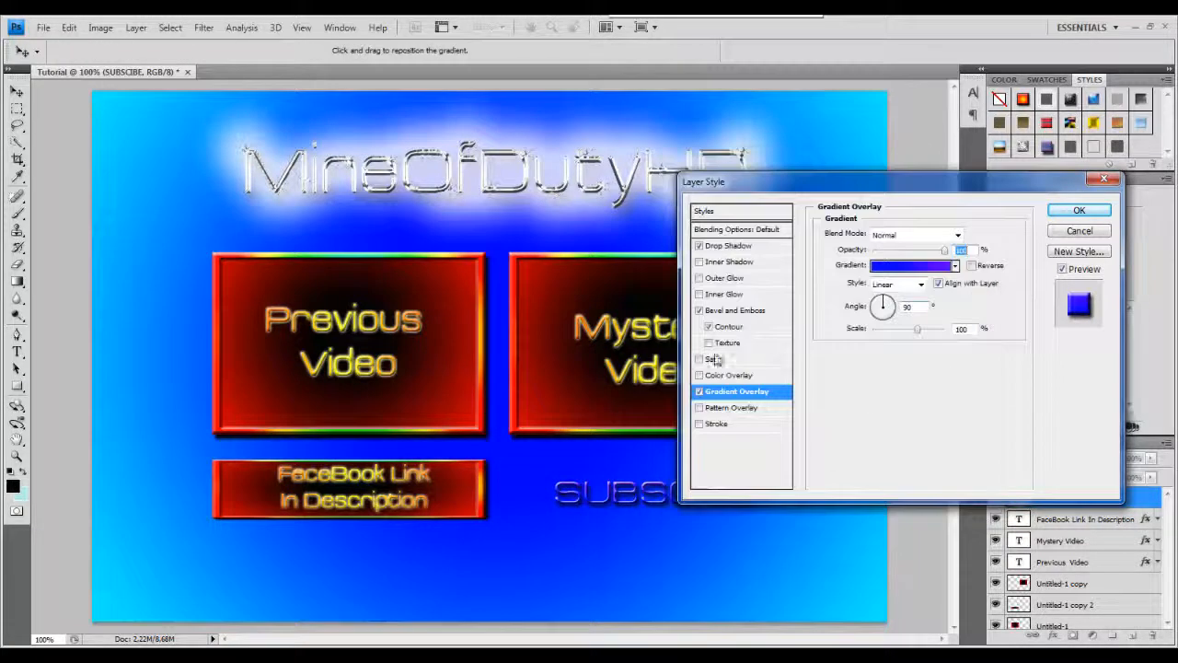
Add Inner Shadow, turn off Bevel and Emboss, and switch the gradient overlay to the first preset gradient.
click(701, 263)
click(700, 311)
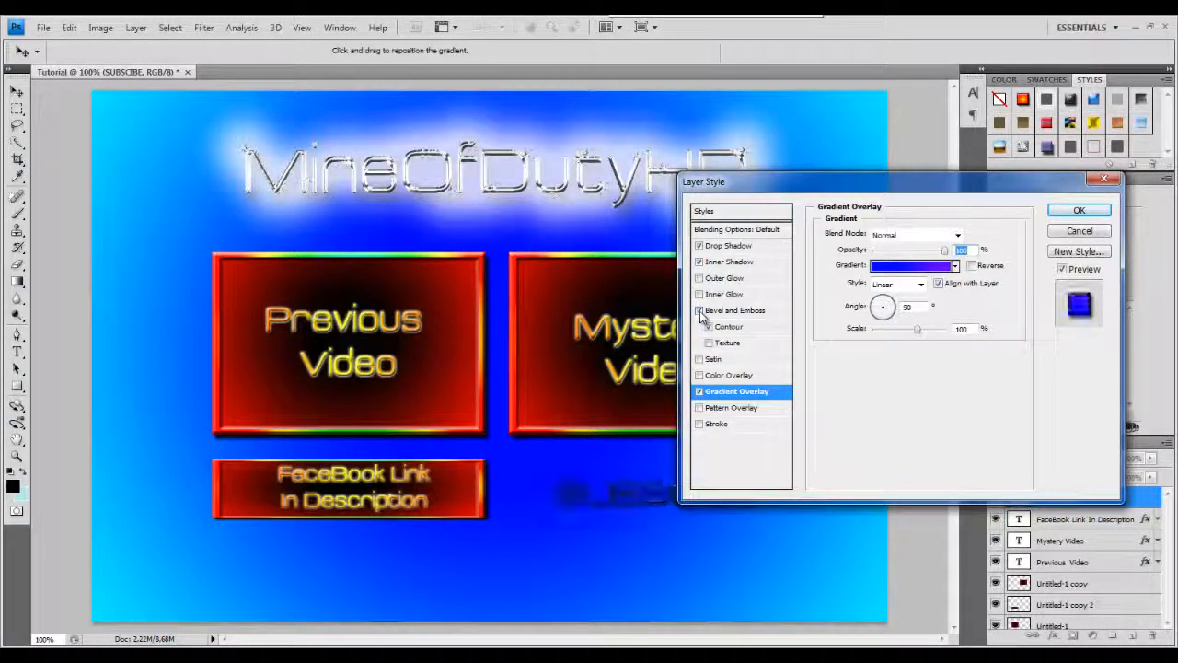
click(912, 266)
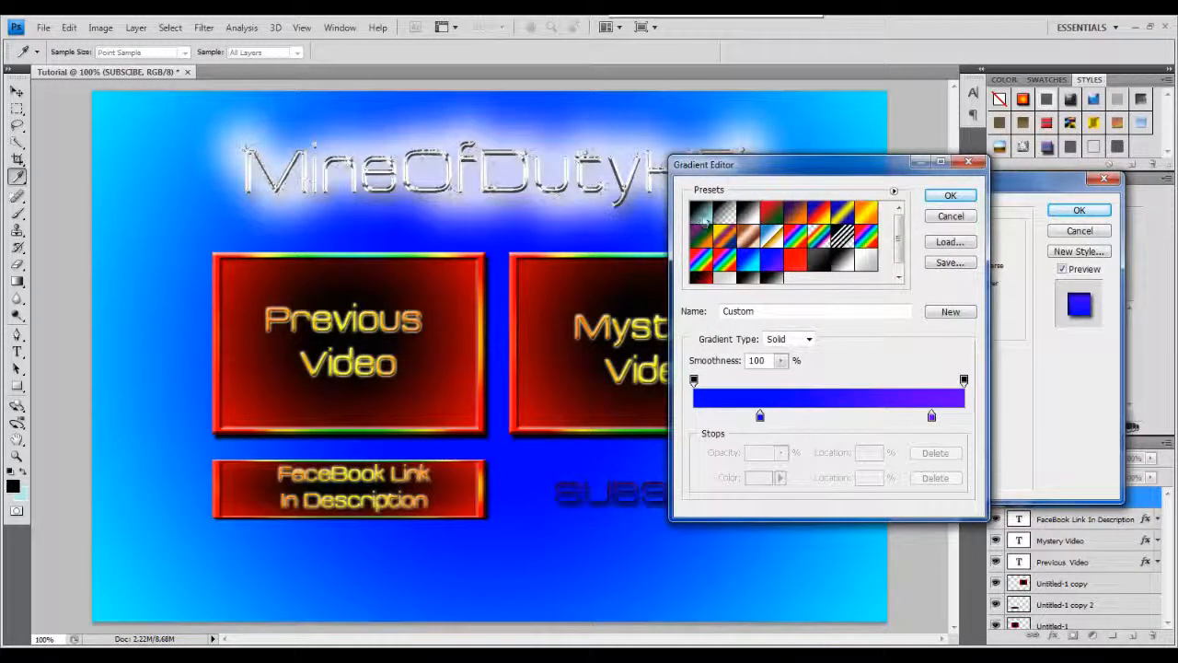
click(702, 215)
click(950, 195)
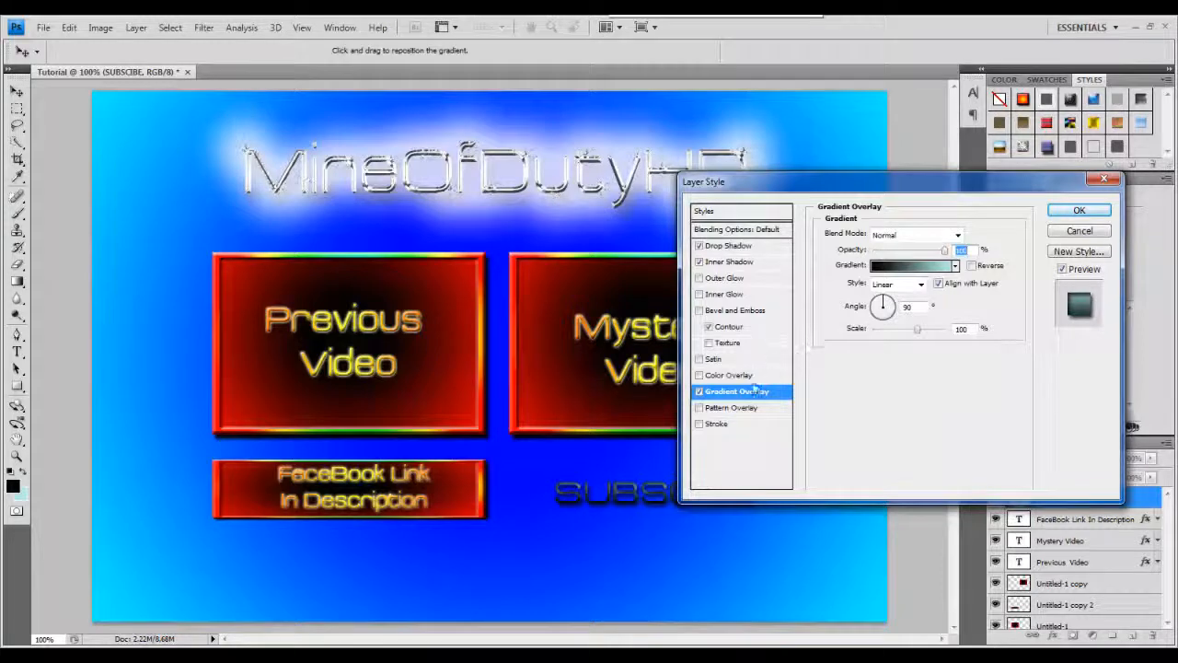
Try the red preset gradient, return to the first preset, and apply the SUBSCIBE layer style.
drag(844, 177, 805, 128)
click(882, 215)
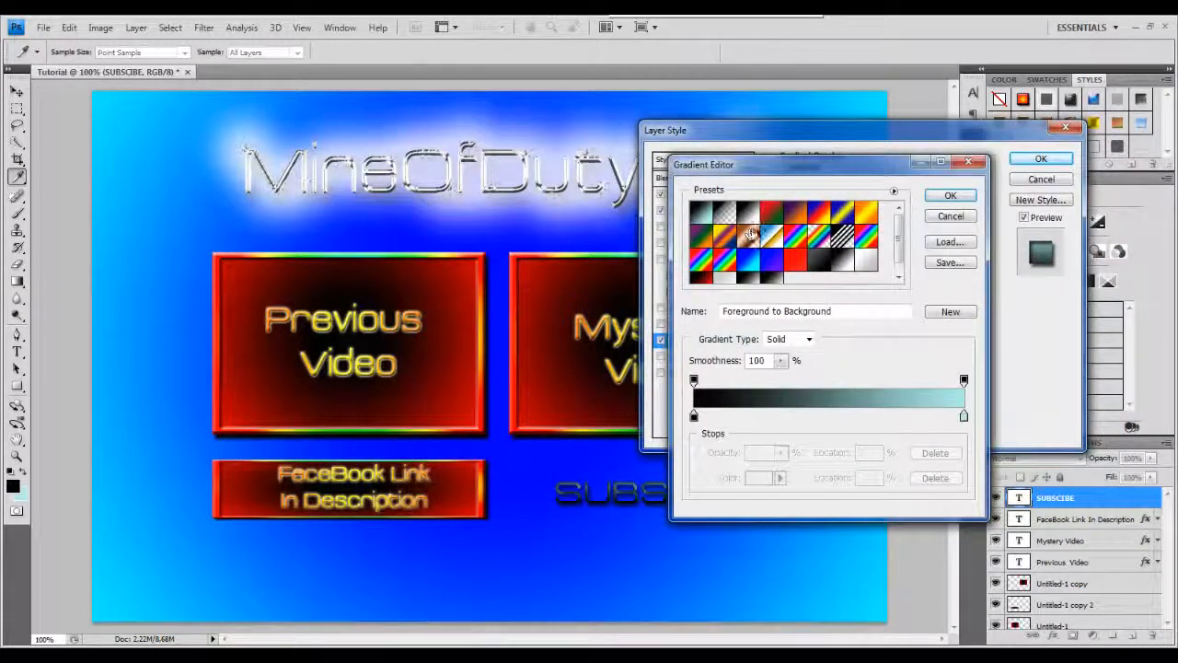
click(796, 260)
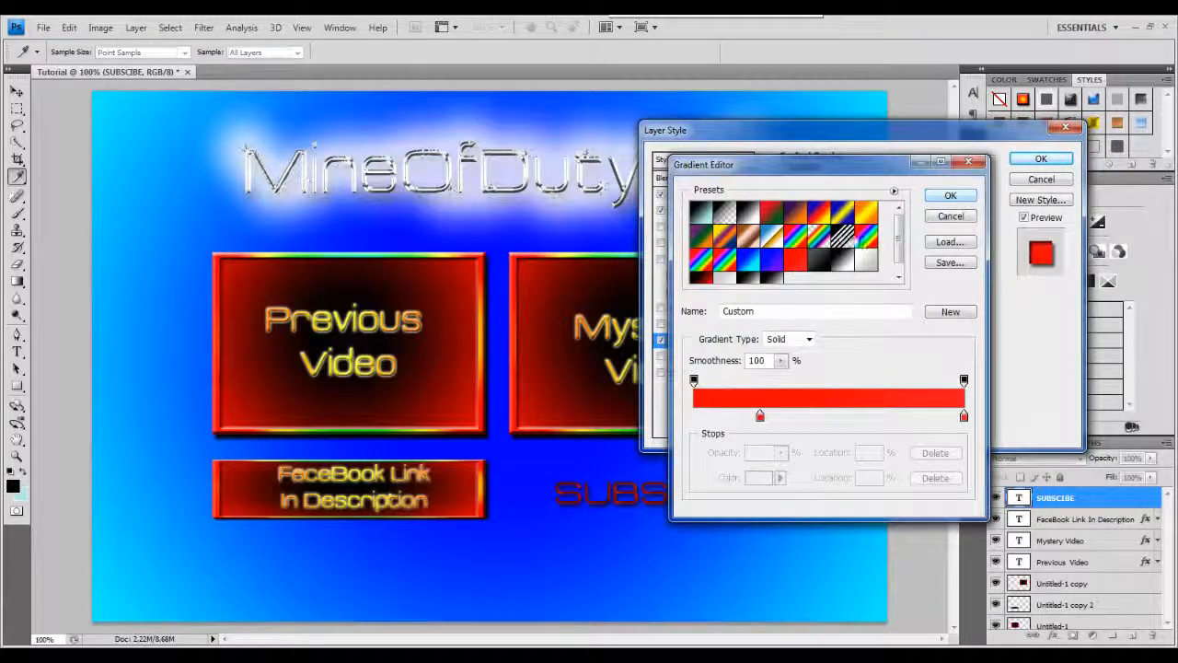
click(700, 214)
click(951, 195)
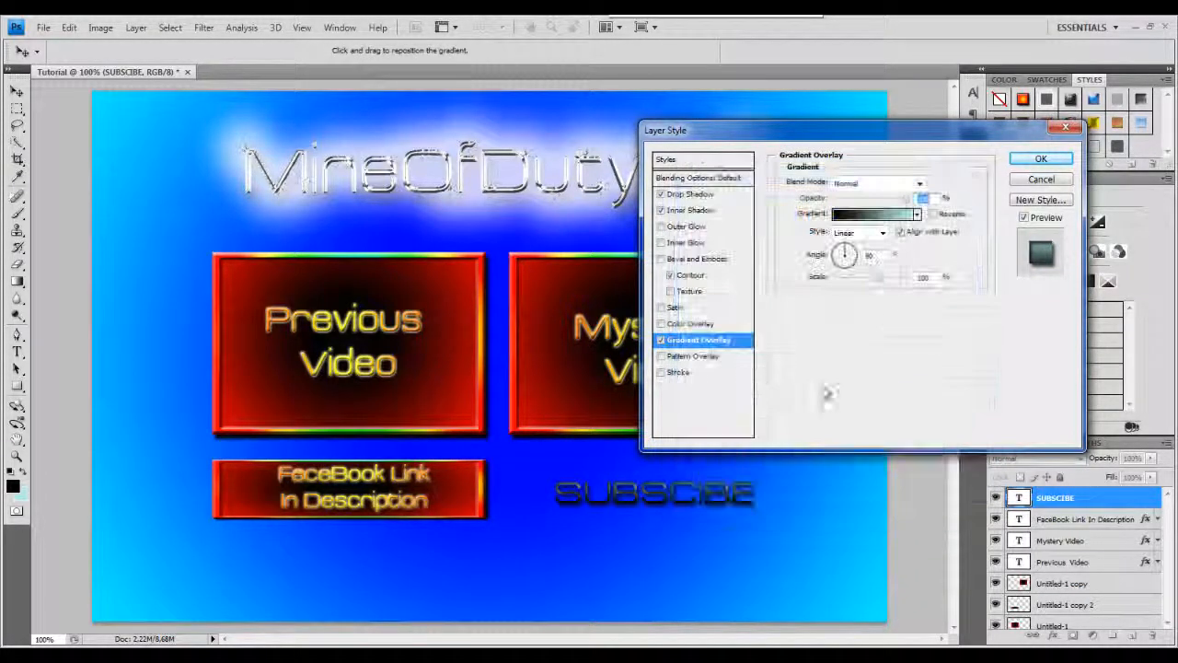
click(1041, 158)
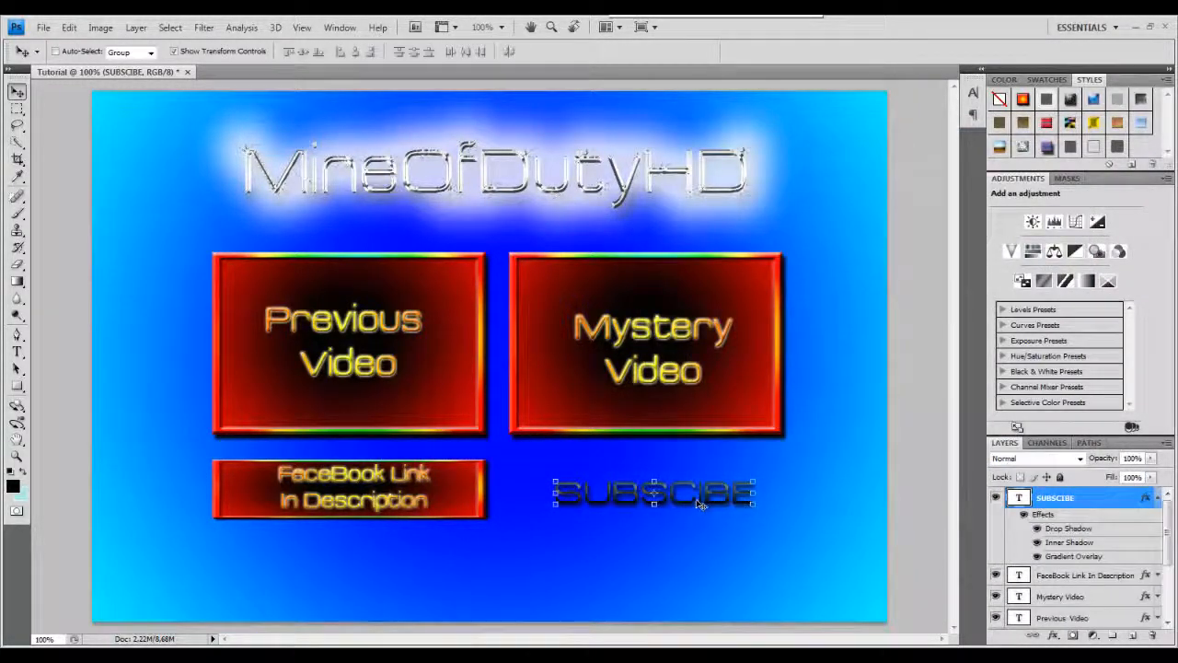
Nudge the SUBSCIBE text slightly into place and collapse its effects list.
drag(695, 497, 700, 494)
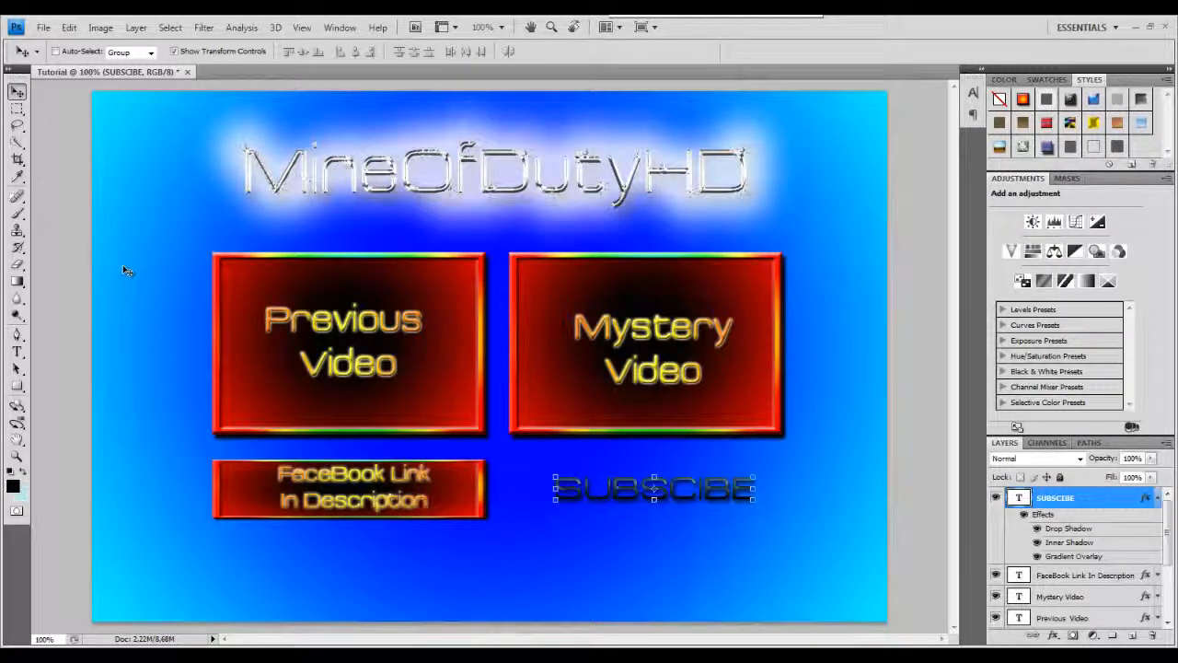
click(1158, 498)
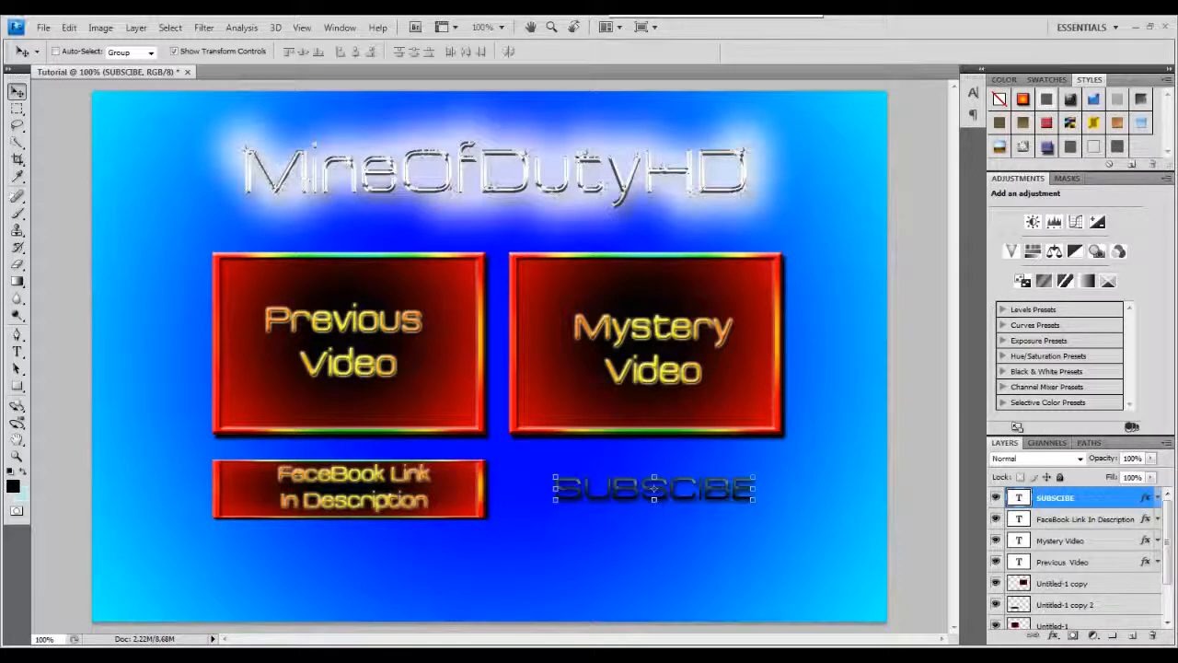
click(43, 27)
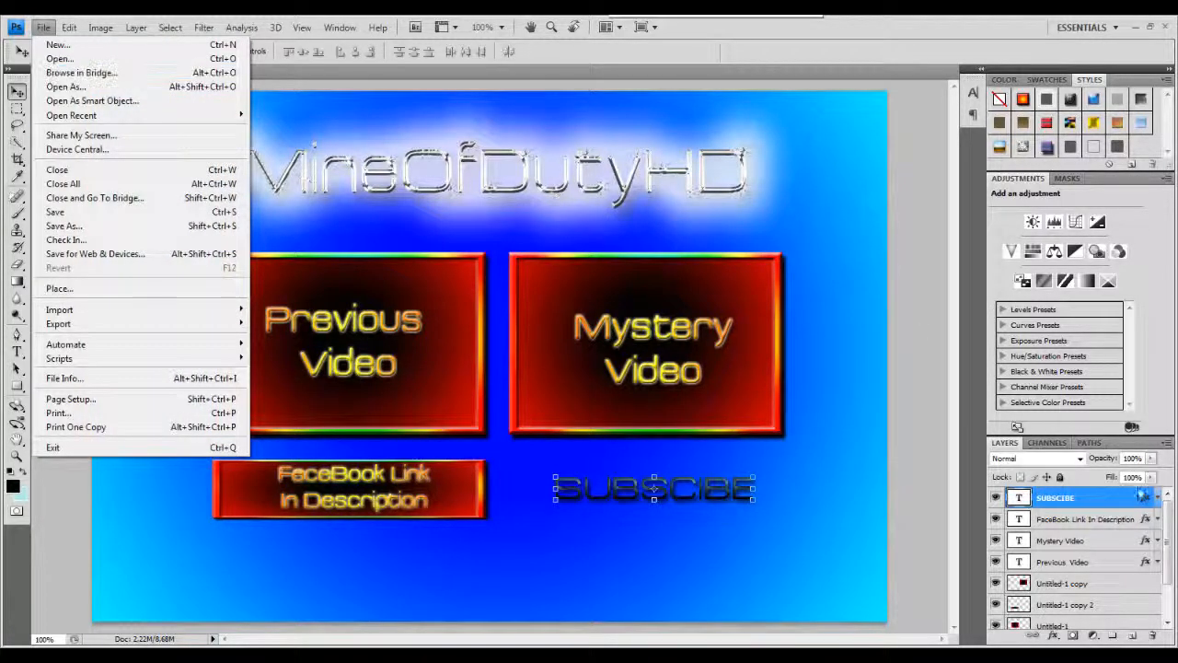
click(1085, 480)
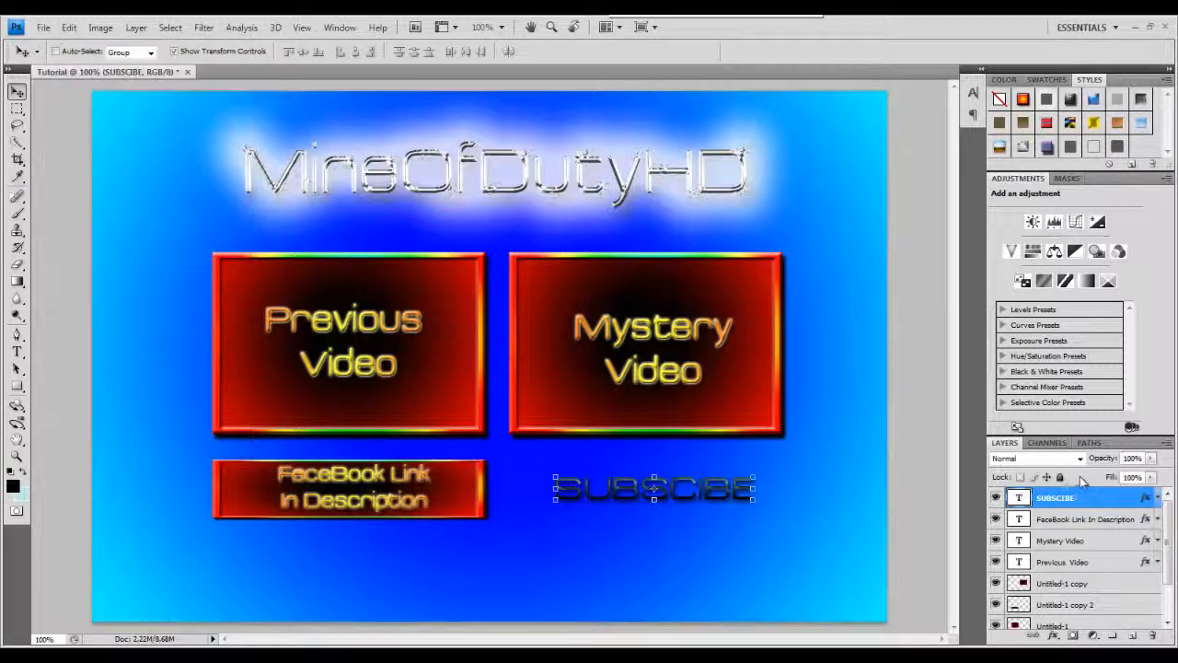
Add a new layer and place the Cracked-Facebook-Logo image from the thumbnails Outro folder.
click(1133, 635)
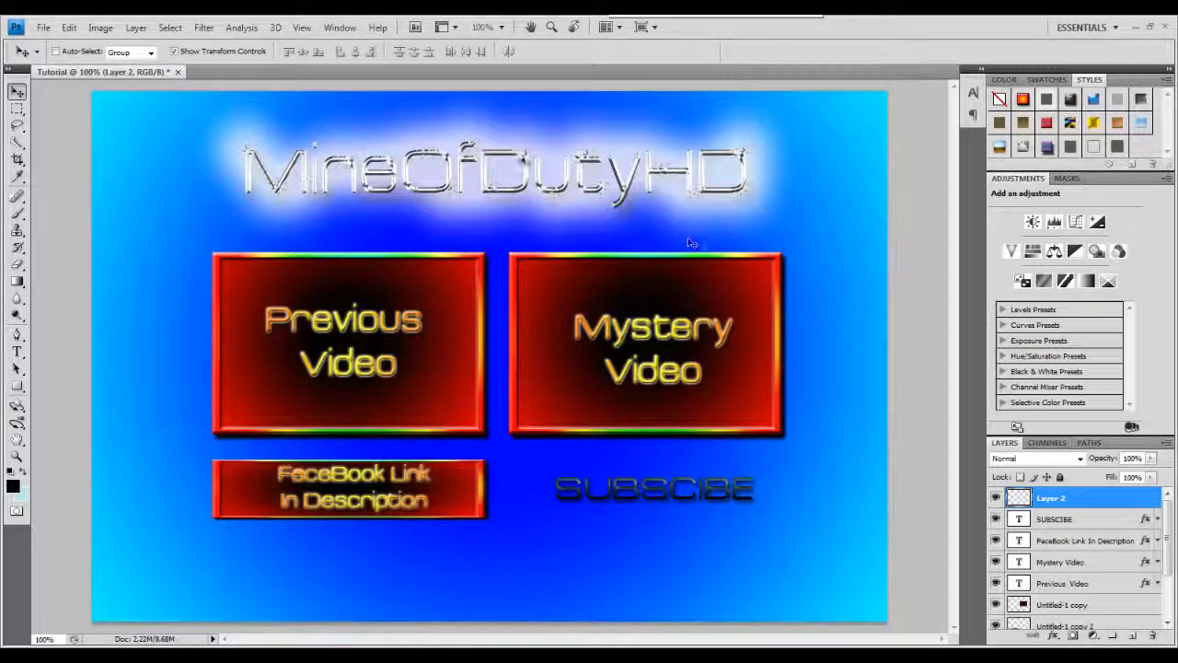
click(43, 27)
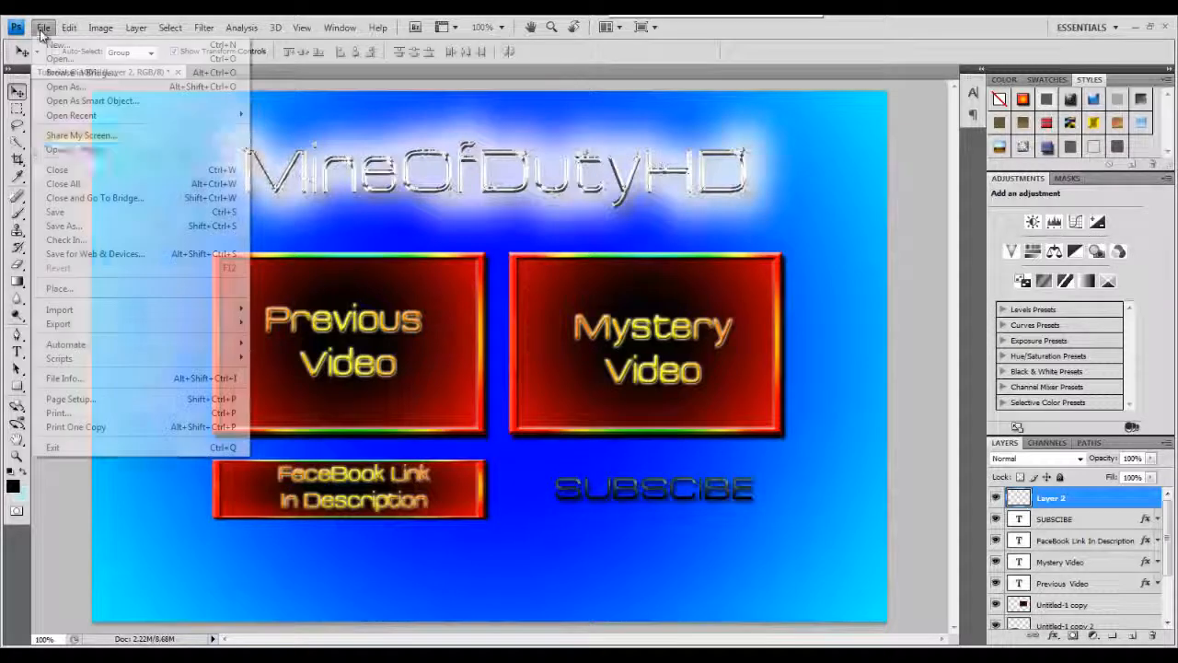
click(96, 293)
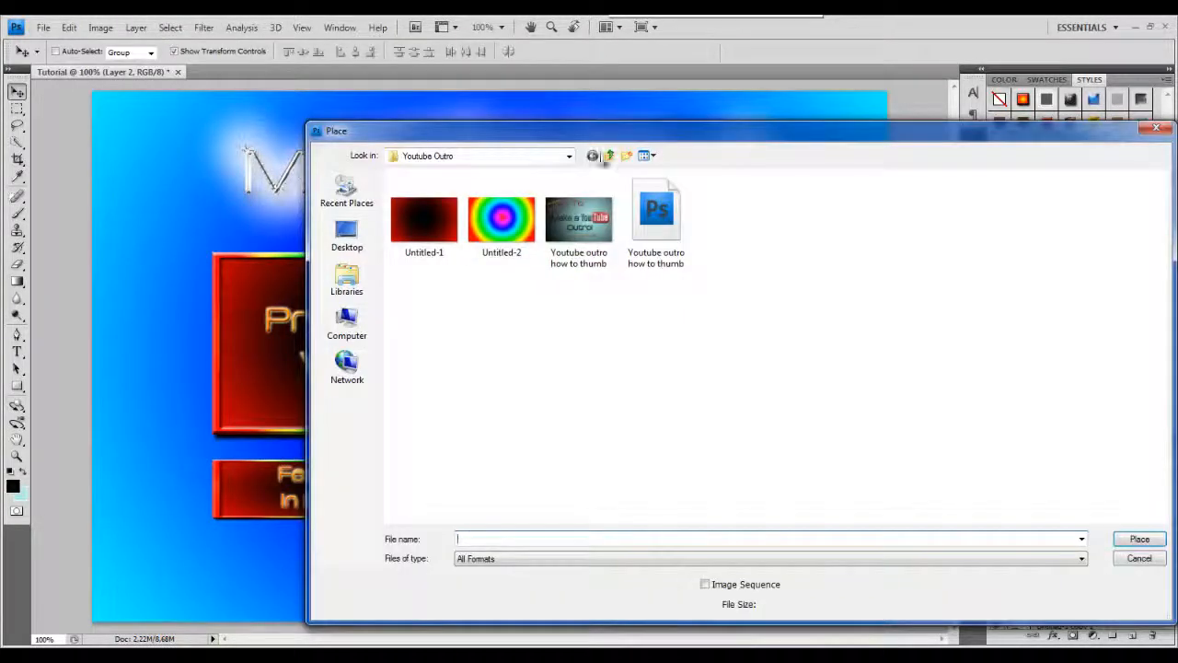
click(609, 156)
click(608, 157)
click(608, 157)
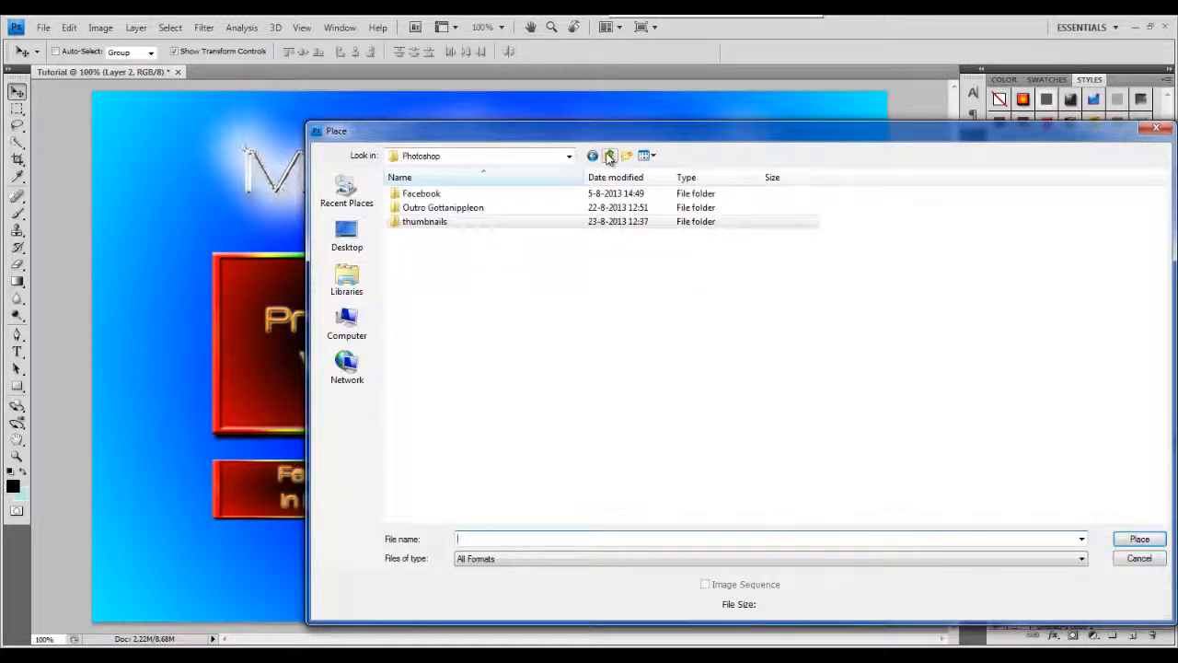
click(609, 157)
double_click(579, 327)
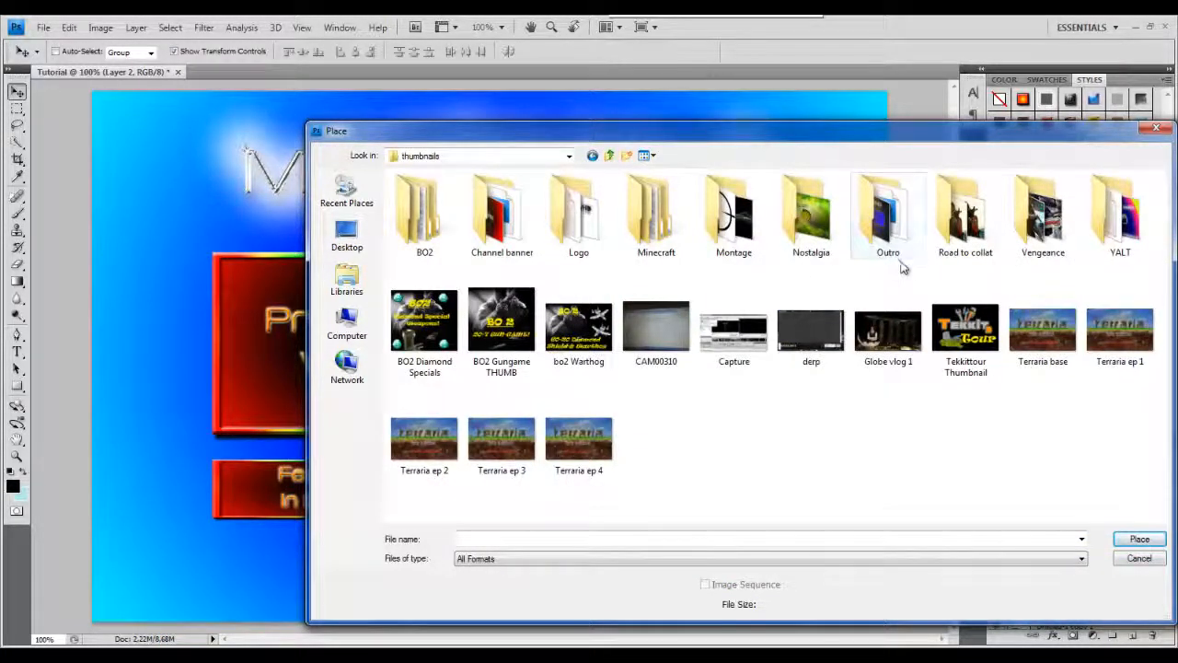
double_click(520, 224)
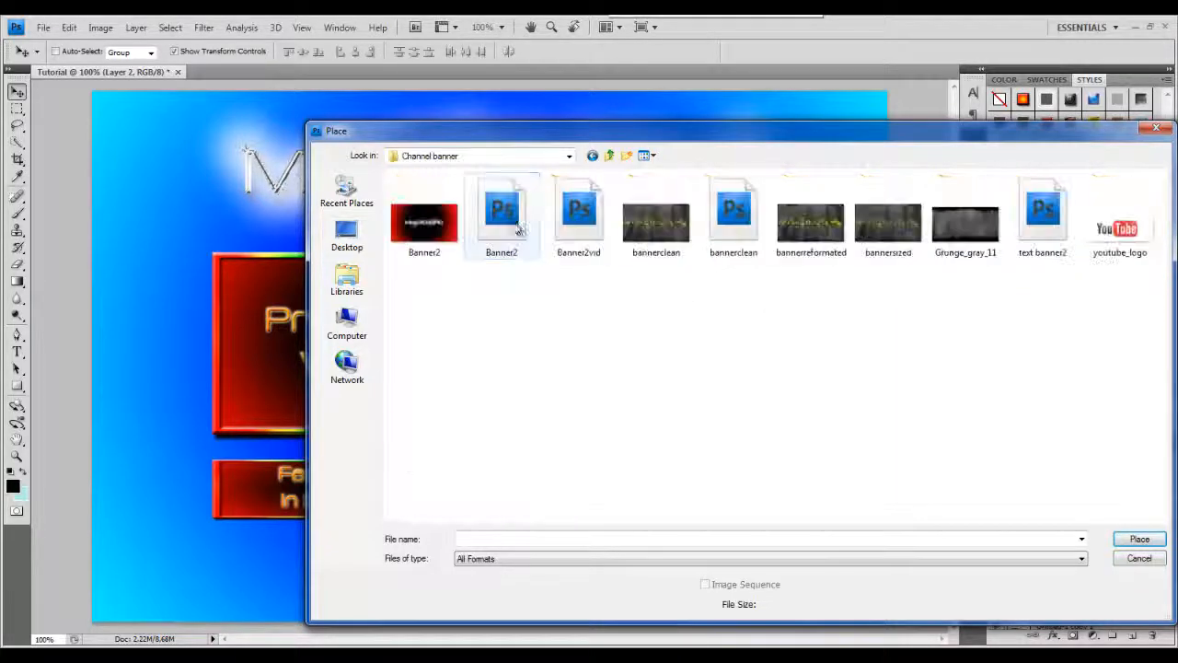
click(610, 156)
double_click(882, 214)
click(585, 218)
double_click(586, 218)
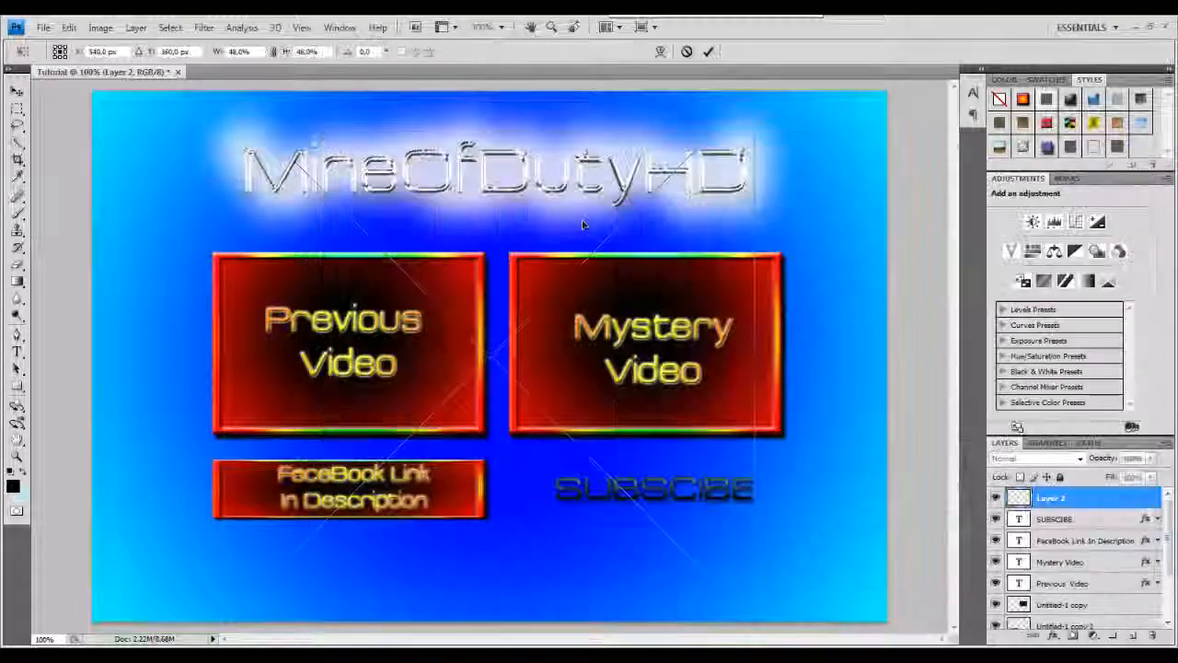
Scale the placed Facebook logo to about 7% and position it over the left end of the FaceBook bar.
drag(753, 90, 272, 477)
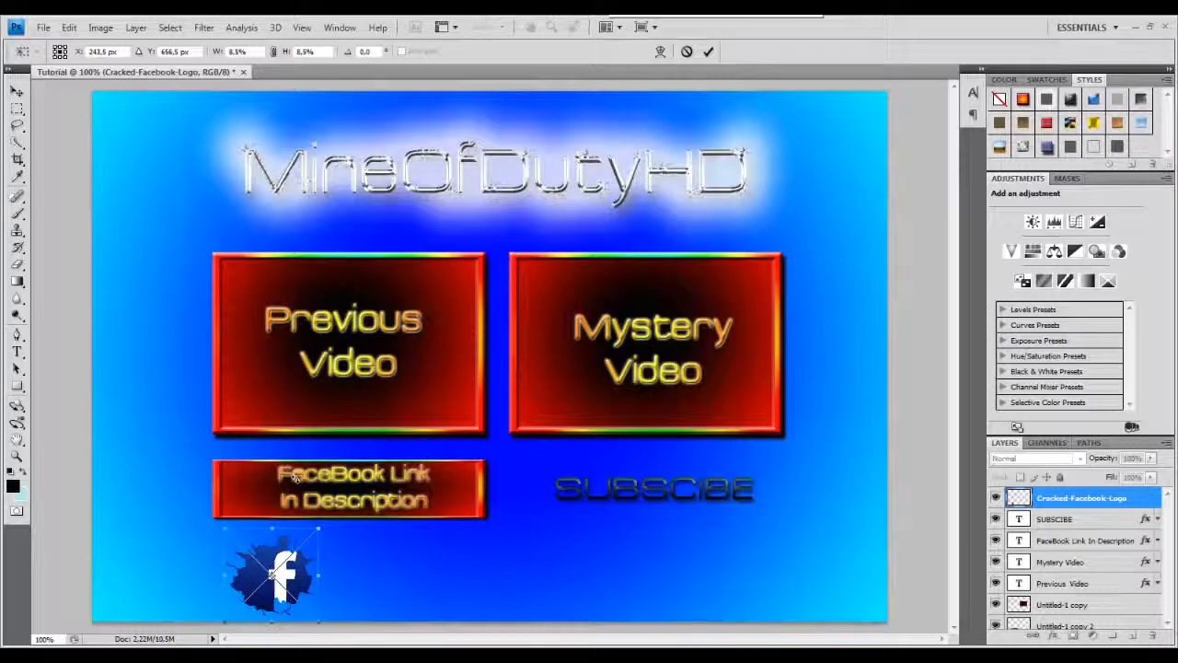
drag(304, 582, 251, 485)
drag(261, 443, 245, 457)
drag(206, 495, 237, 491)
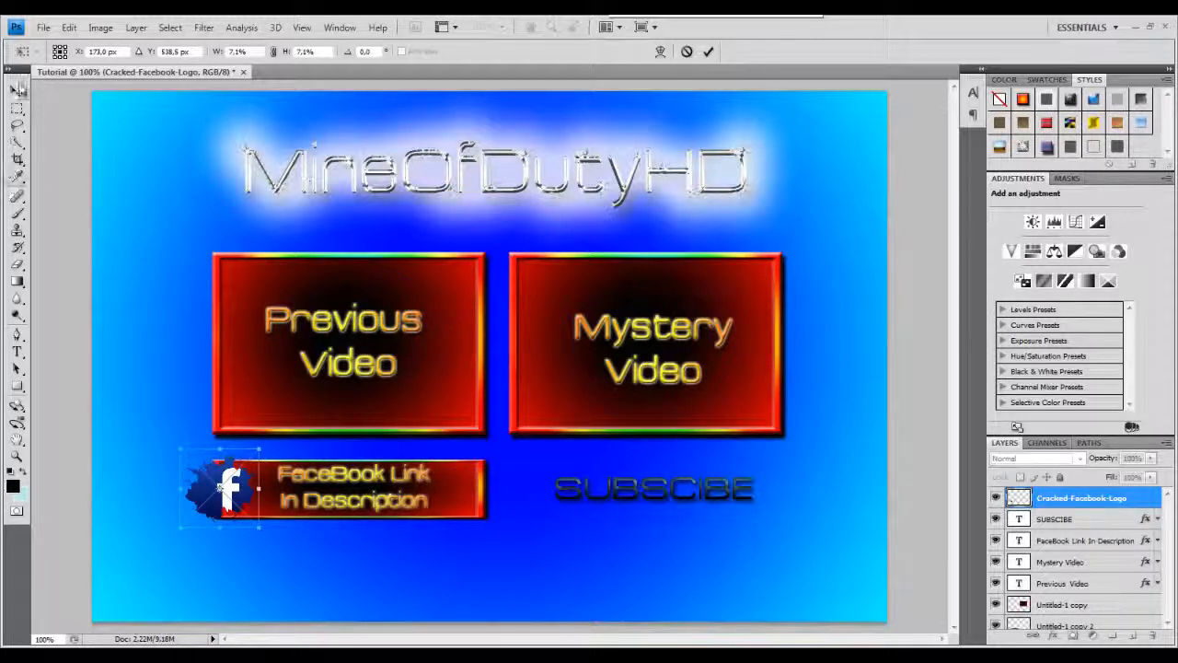
click(17, 90)
click(517, 266)
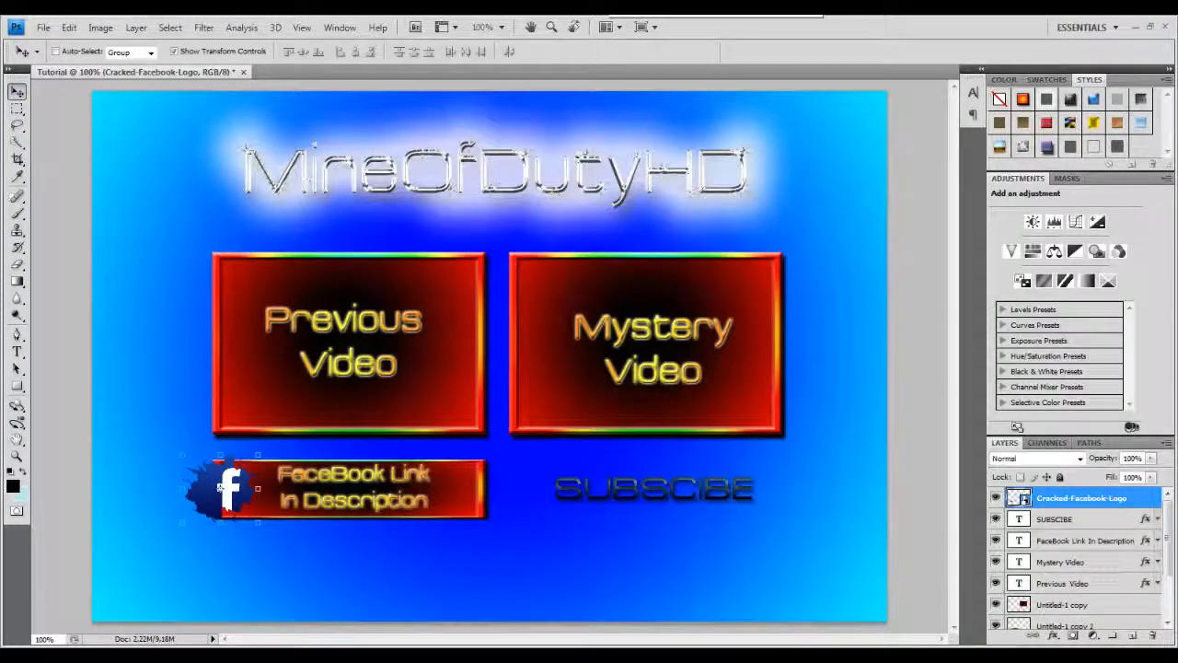
Open the Facebook logo layer's style and enable Drop Shadow and Gradient Overlay.
double_click(1141, 502)
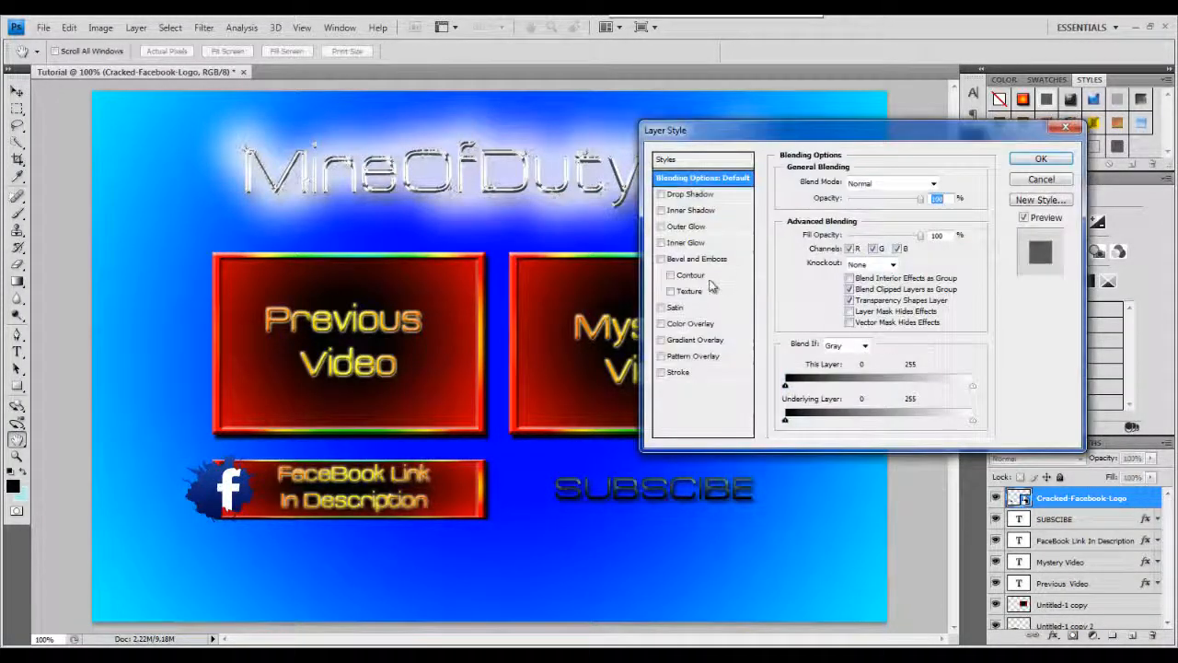
click(661, 195)
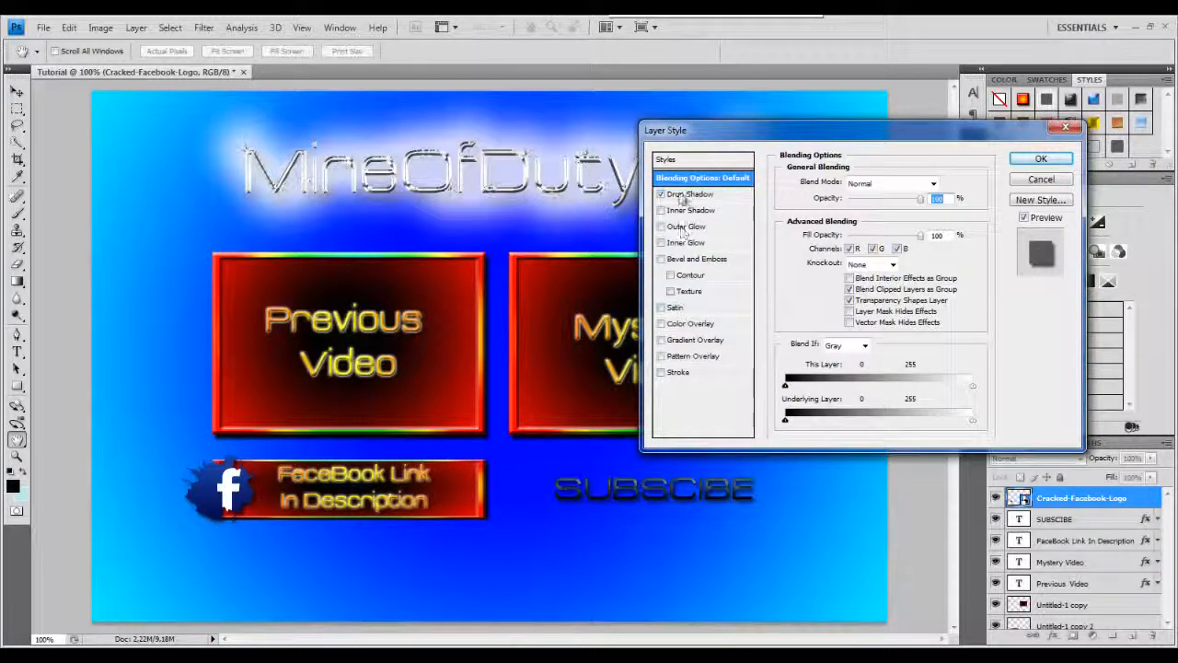
click(661, 340)
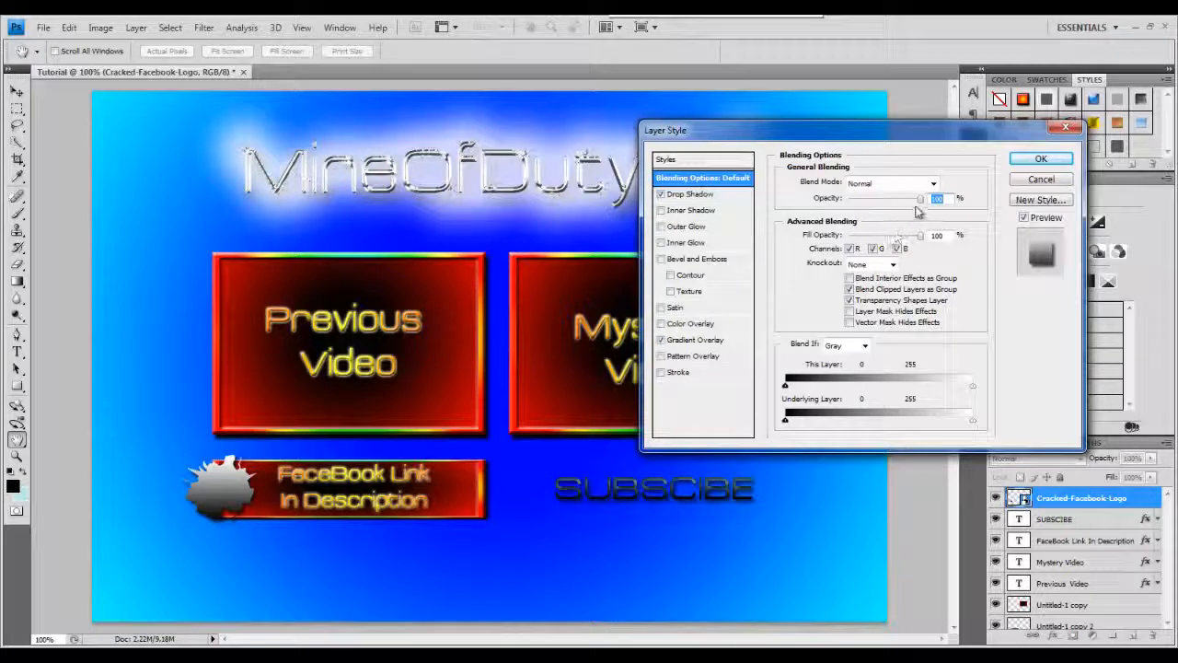
Lower the layer's blending opacity and try several preset gradients for the overlay, settling on Foreground to Transparent.
drag(903, 205, 884, 206)
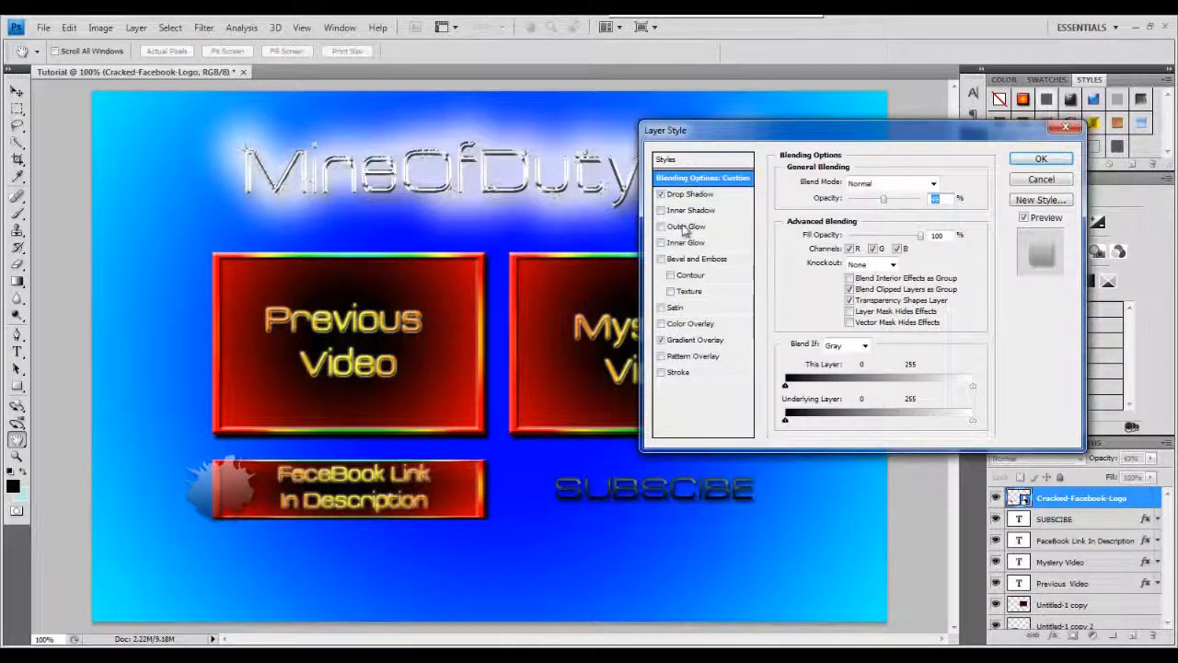
click(686, 340)
click(854, 219)
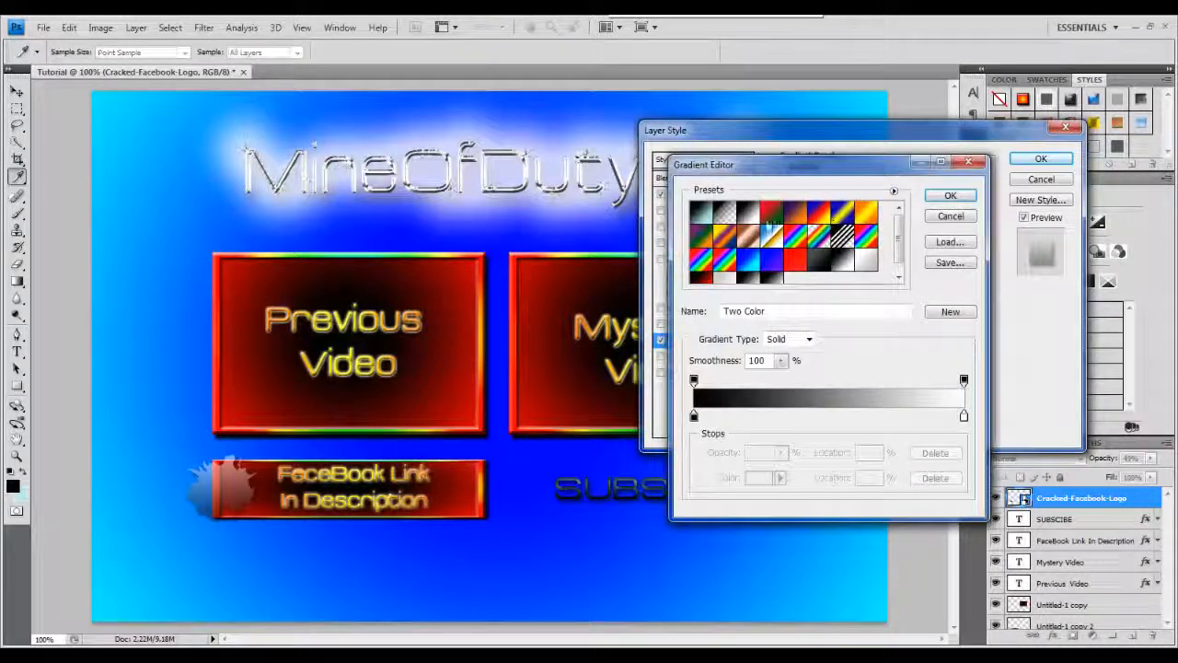
click(724, 215)
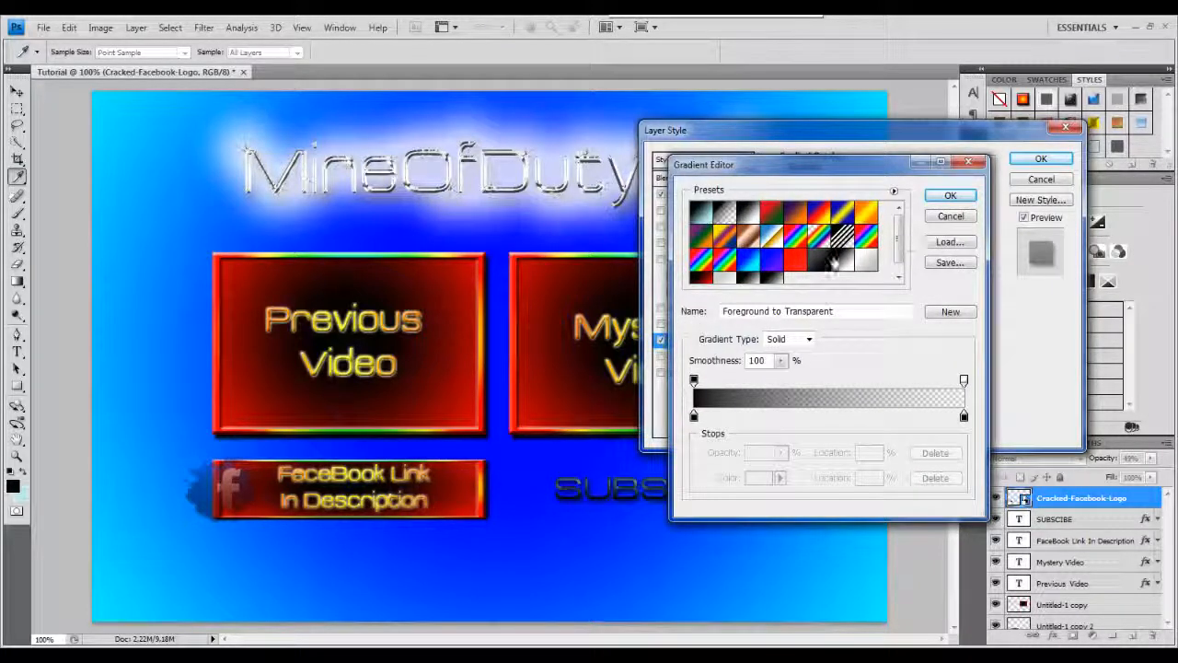
click(842, 267)
click(726, 213)
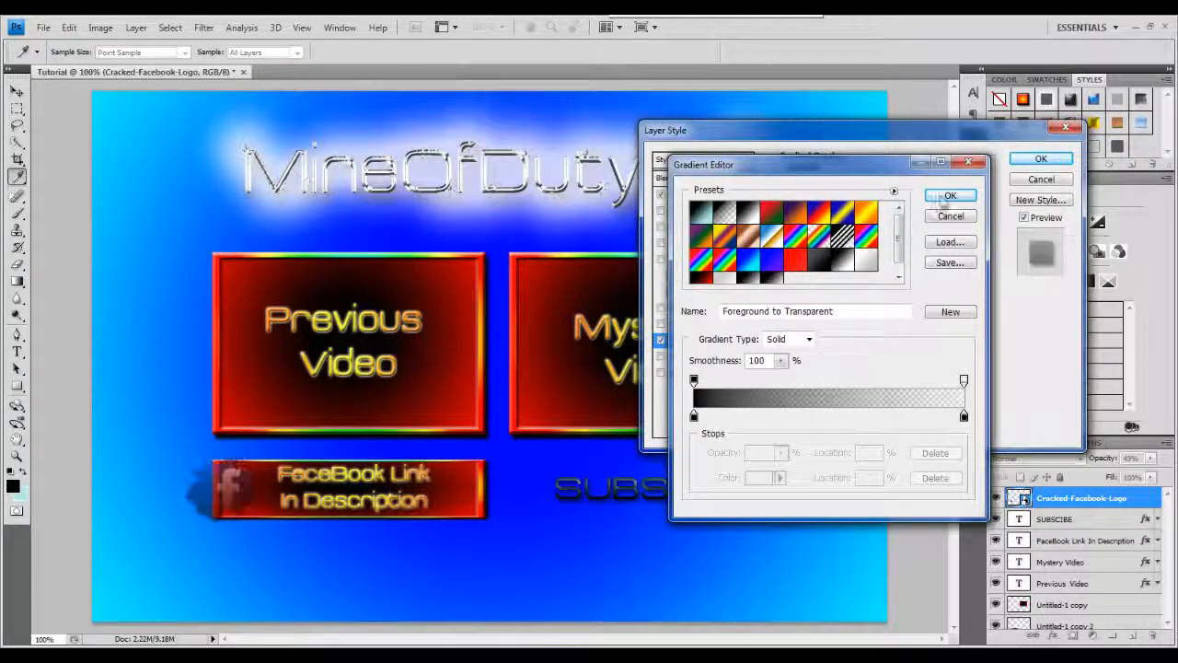
click(950, 195)
Adjust the gradient overlay's angle to about 59° and lower its opacity.
drag(843, 260, 853, 250)
drag(907, 201, 875, 202)
click(705, 180)
click(699, 340)
Change the overlay gradient to run from black to red, reduce its opacity slightly, and apply the layer style.
click(875, 213)
click(950, 195)
click(875, 213)
click(963, 415)
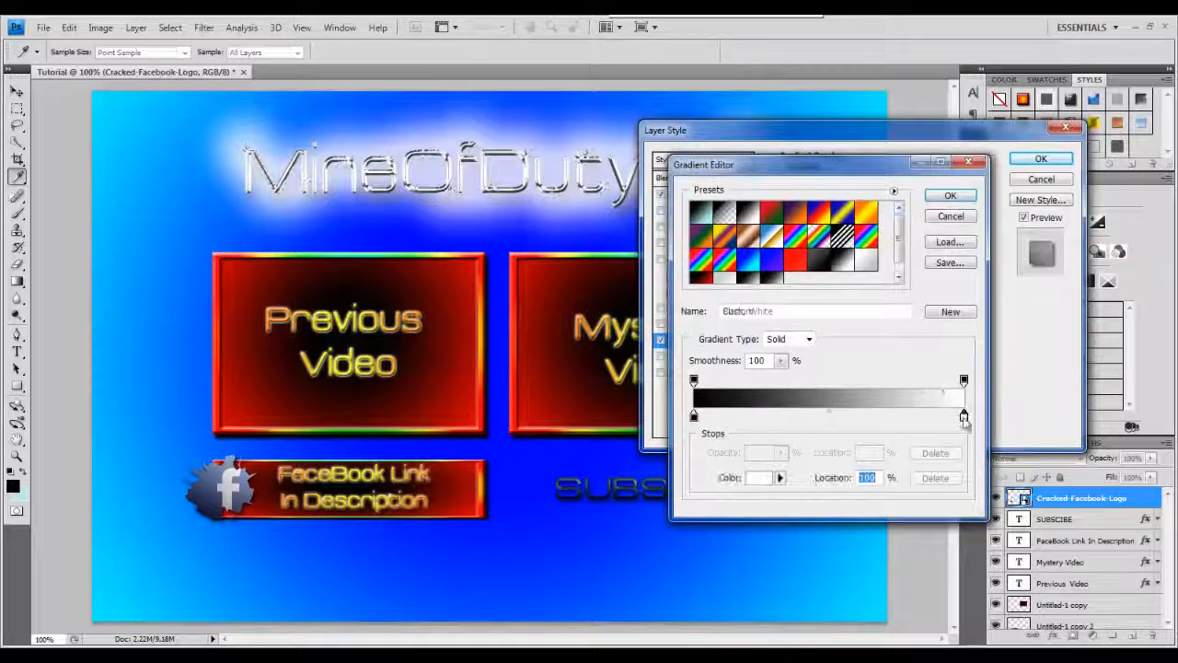
click(757, 477)
click(970, 190)
click(1123, 179)
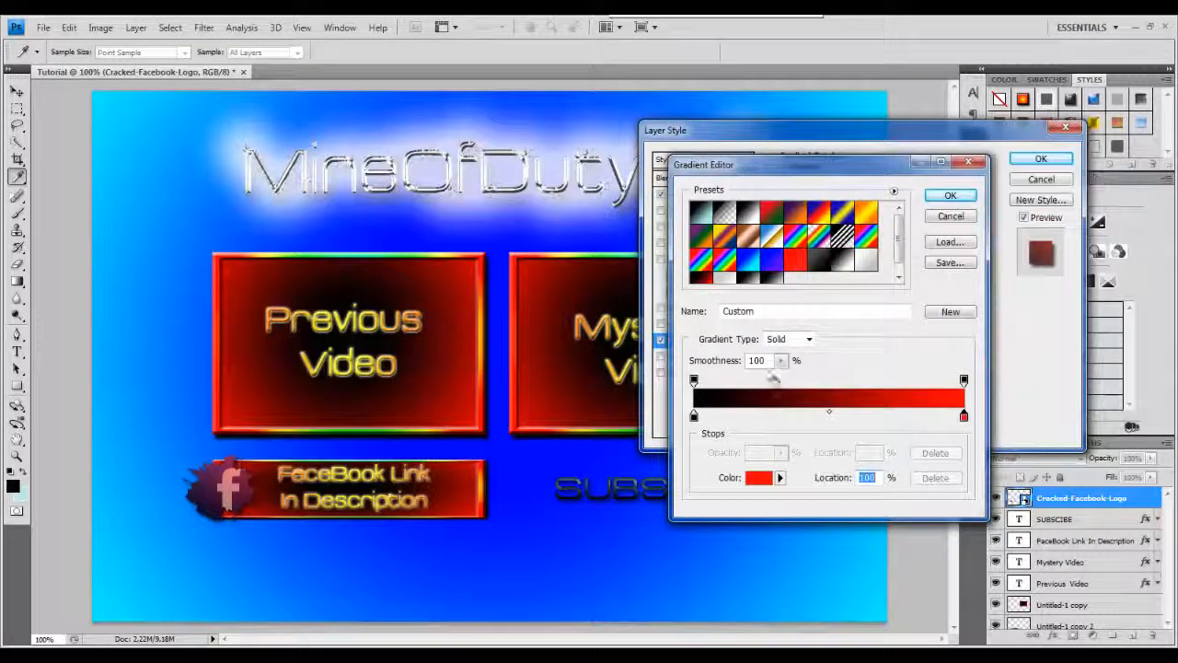
click(950, 195)
drag(875, 201, 868, 203)
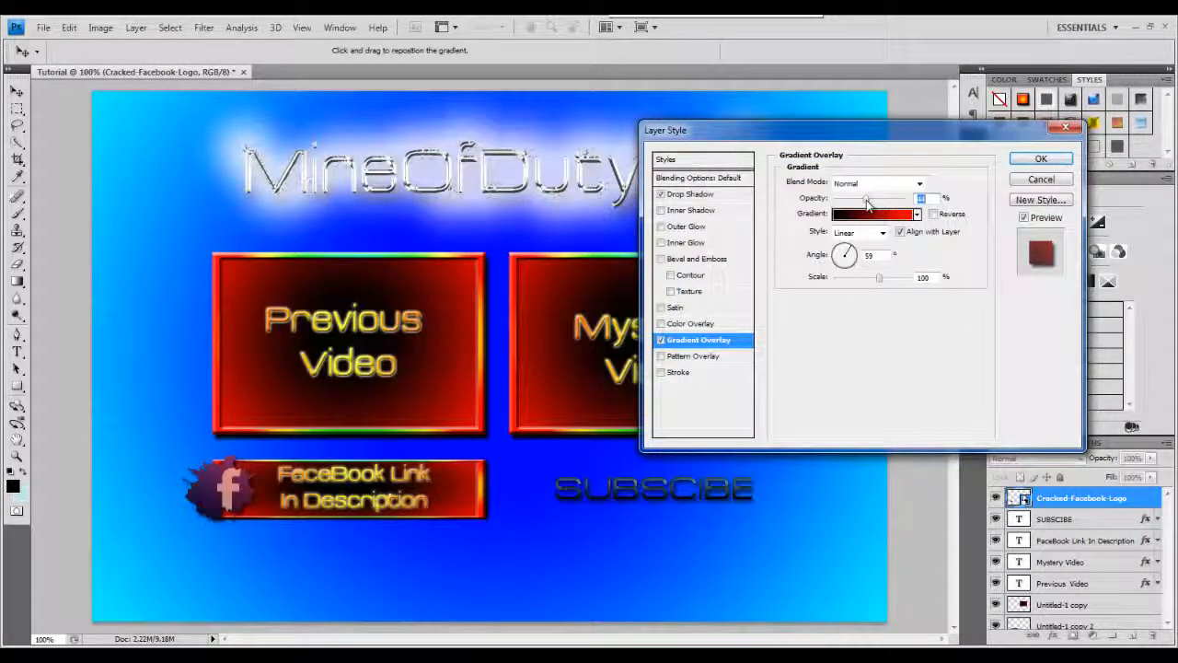
click(1041, 159)
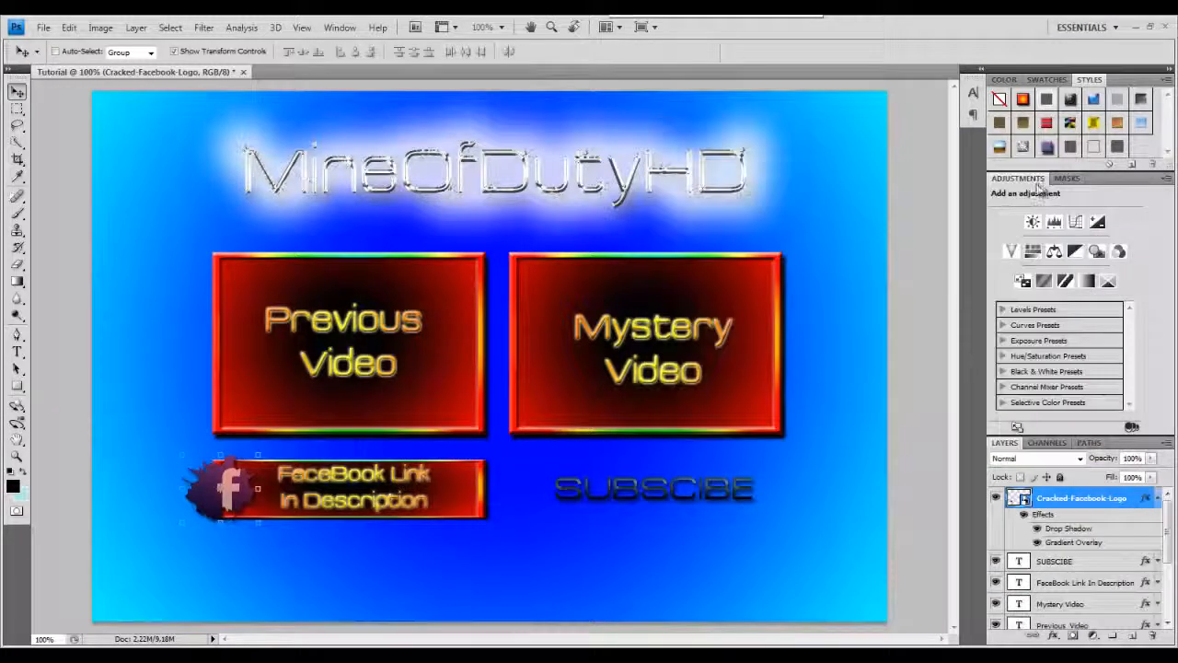